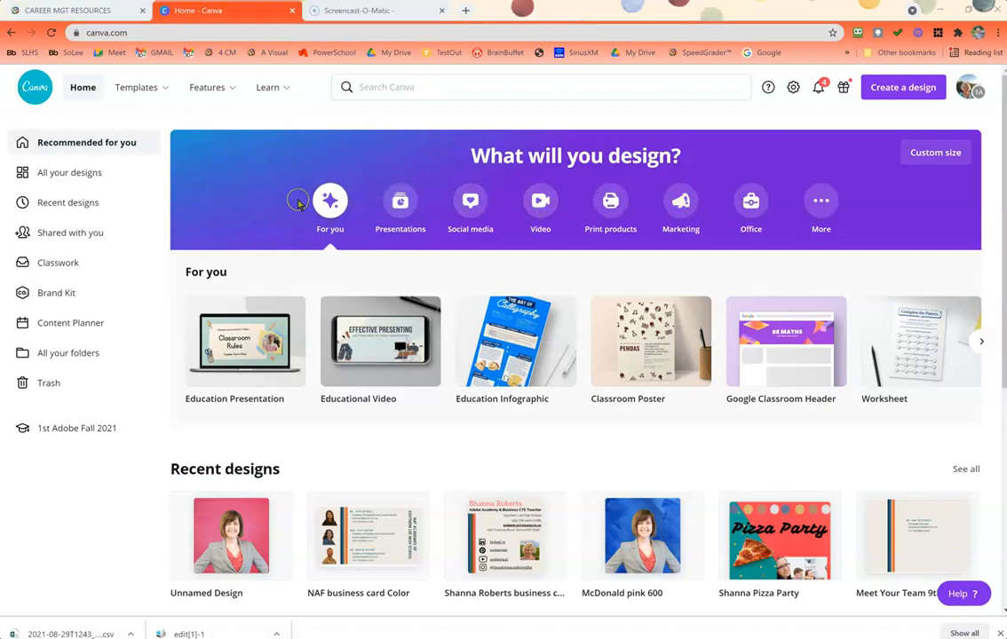
- Create a new custom-size design 8.5 in wide by 11 in high
{"action": "left_click", "coordinate": [955, 159]}
{"action": "left_click", "coordinate": [934, 191]}
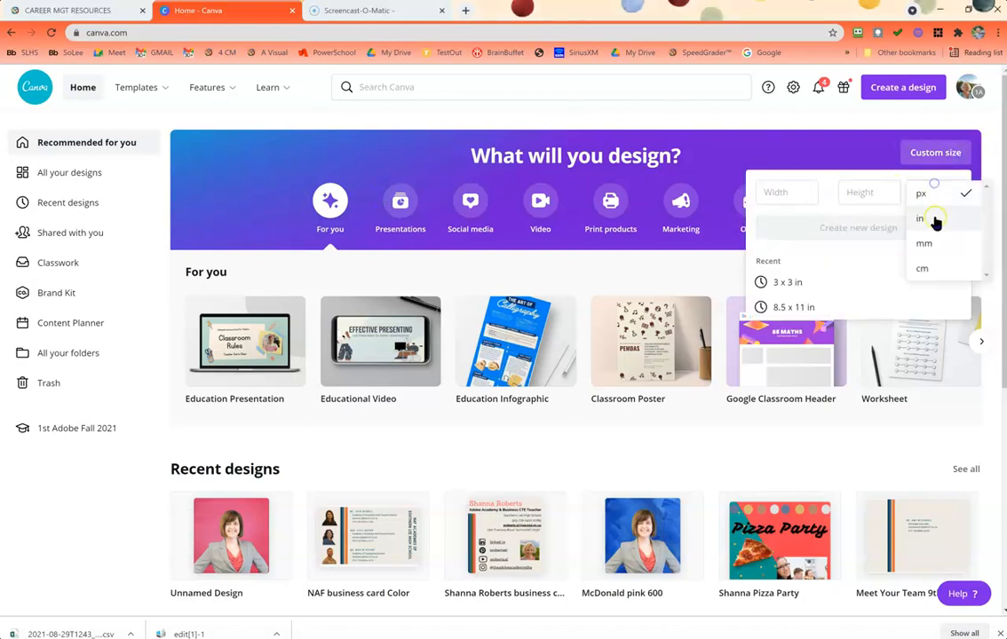
{"action": "left_click", "coordinate": [929, 222]}
{"action": "left_click", "coordinate": [796, 200]}
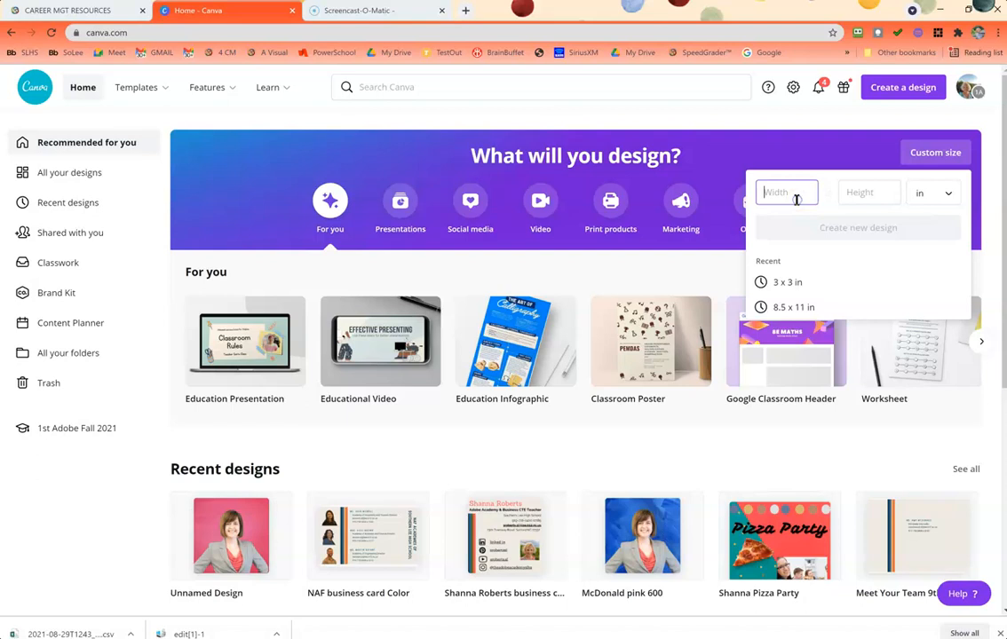
{"action": "type", "text": "8.5"}
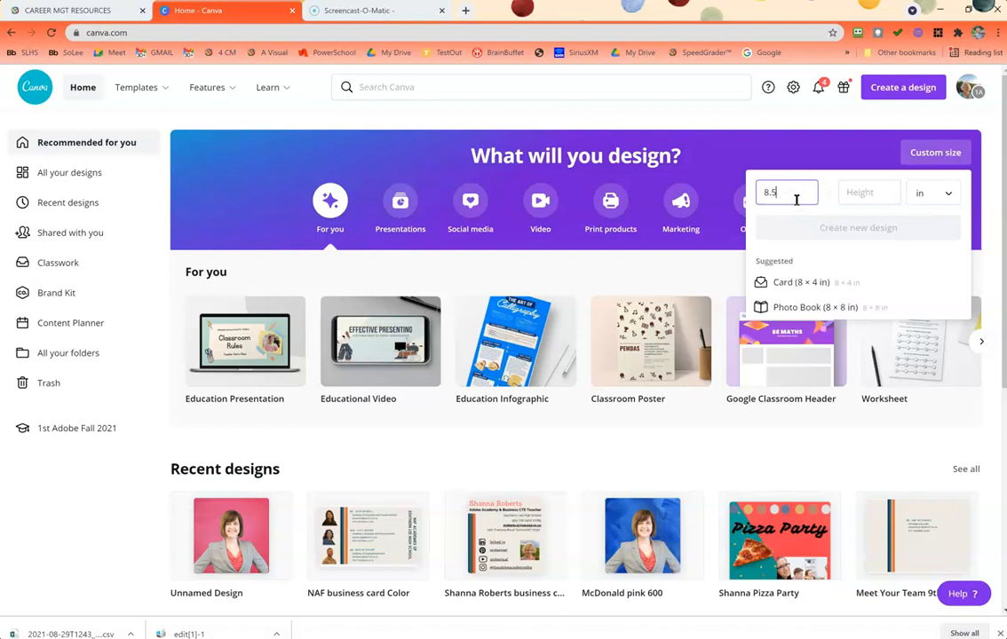
{"action": "left_click", "coordinate": [869, 194]}
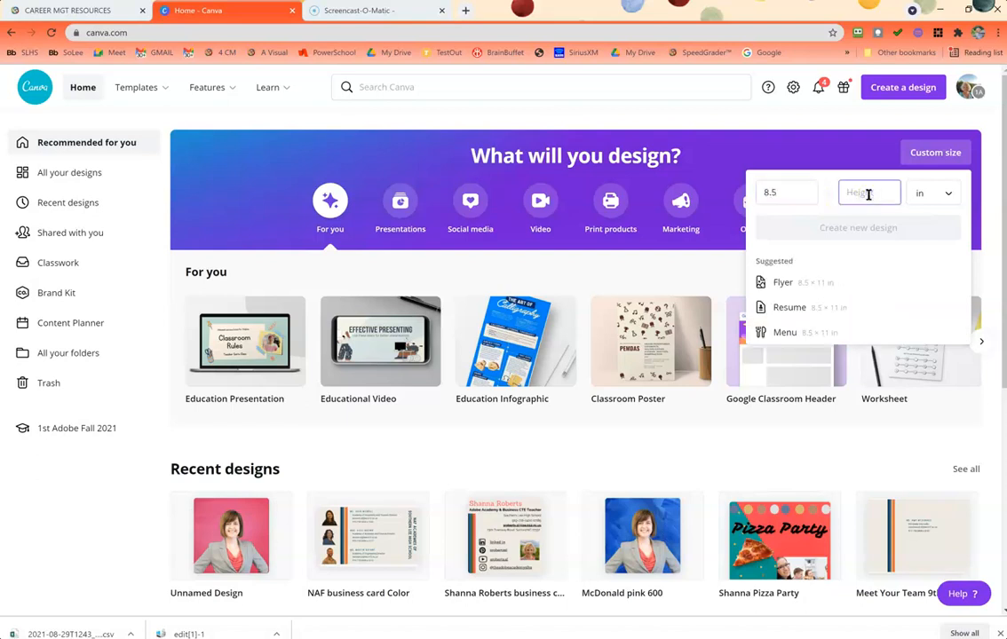
{"action": "type", "text": "11"}
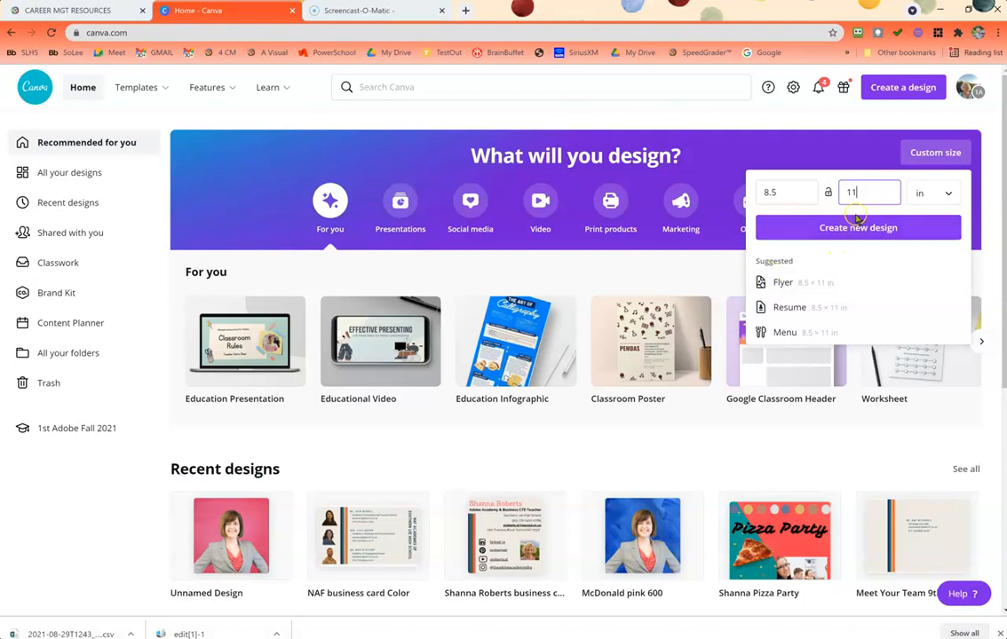
{"action": "left_click", "coordinate": [855, 229]}
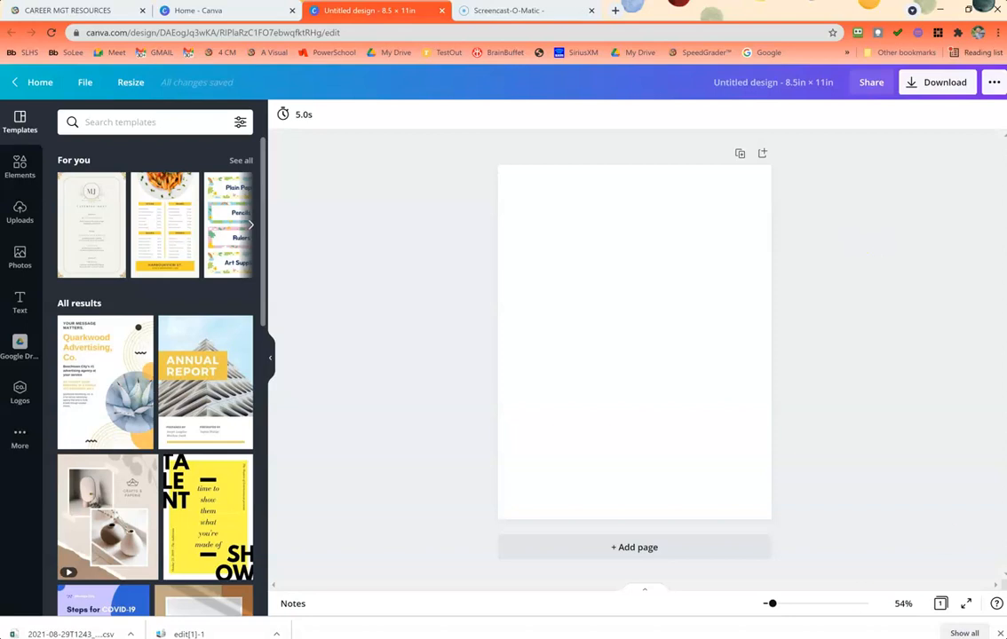
{"action": "left_click", "coordinate": [22, 440]}
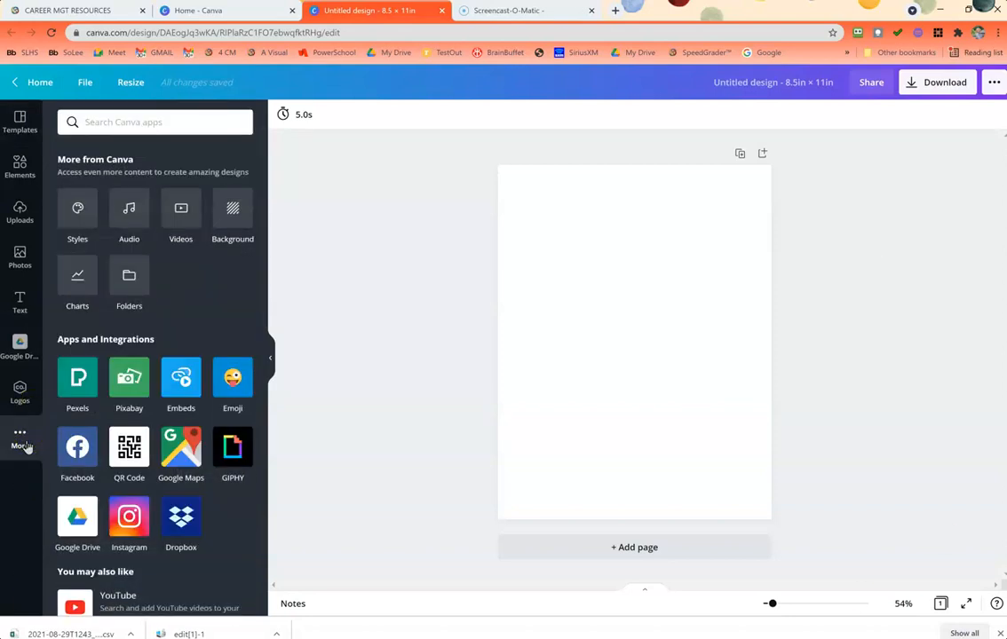
{"action": "scroll", "coordinate": [177, 355], "scroll_direction": "down", "scroll_amount": 2}
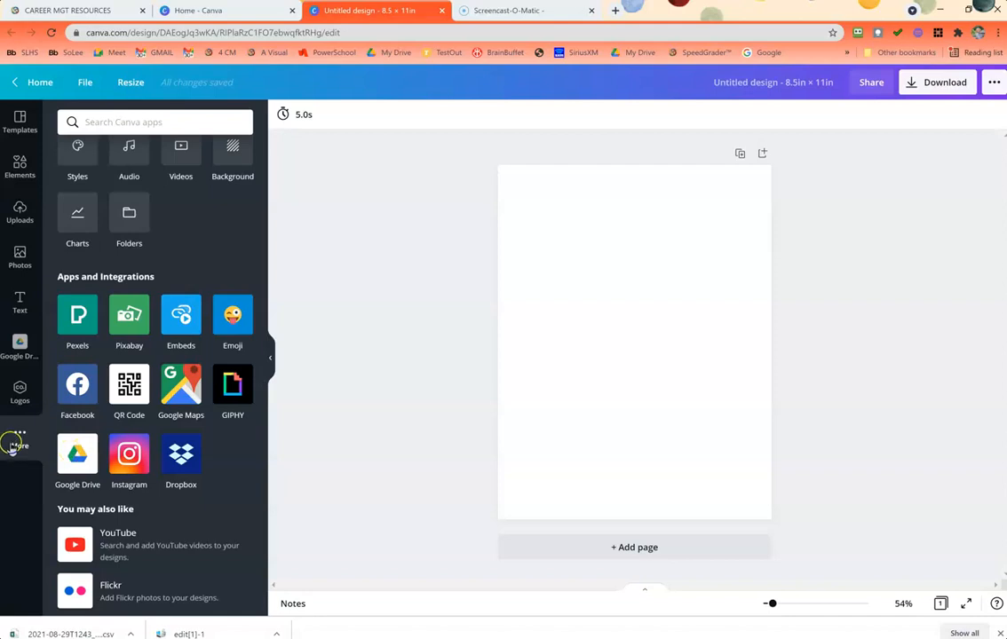
{"action": "left_click", "coordinate": [19, 129]}
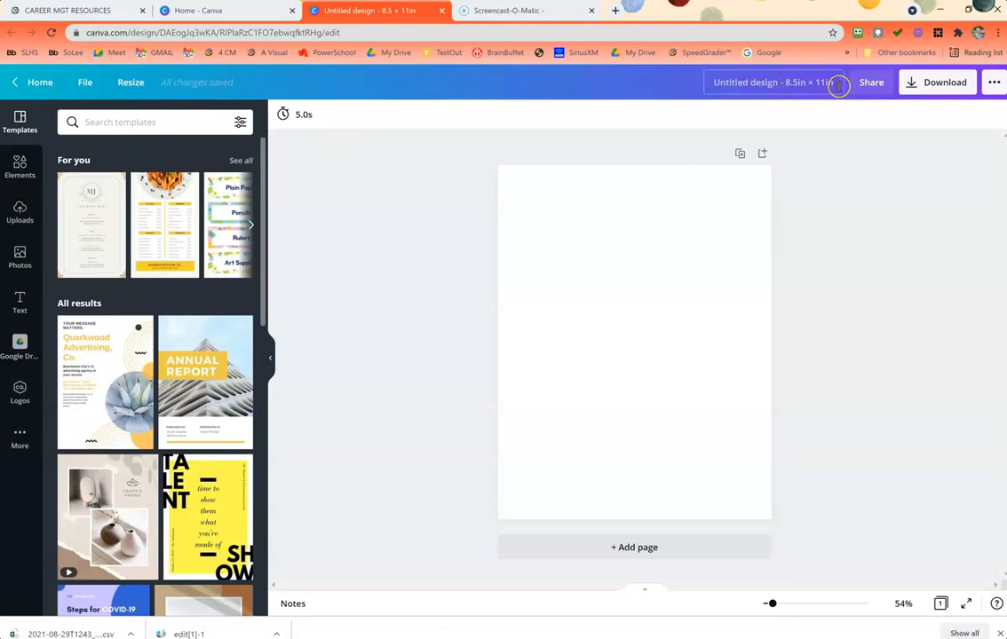
- Name the design "Pizza Party Flyer"
{"action": "left_click", "coordinate": [717, 82]}
{"action": "type", "text": "Pizza Party Flyer"}
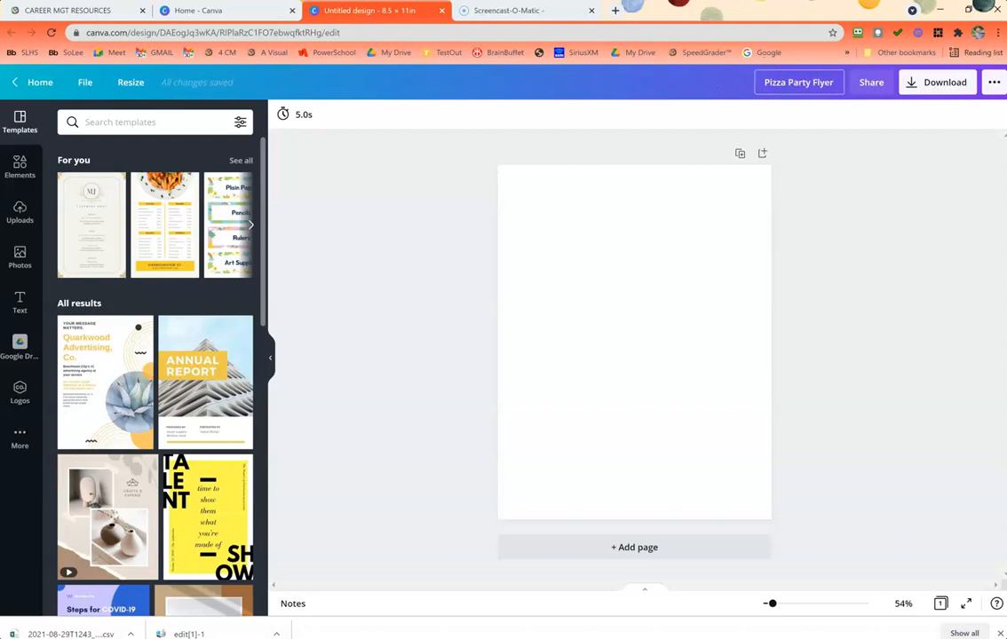
{"action": "key", "text": "Return"}
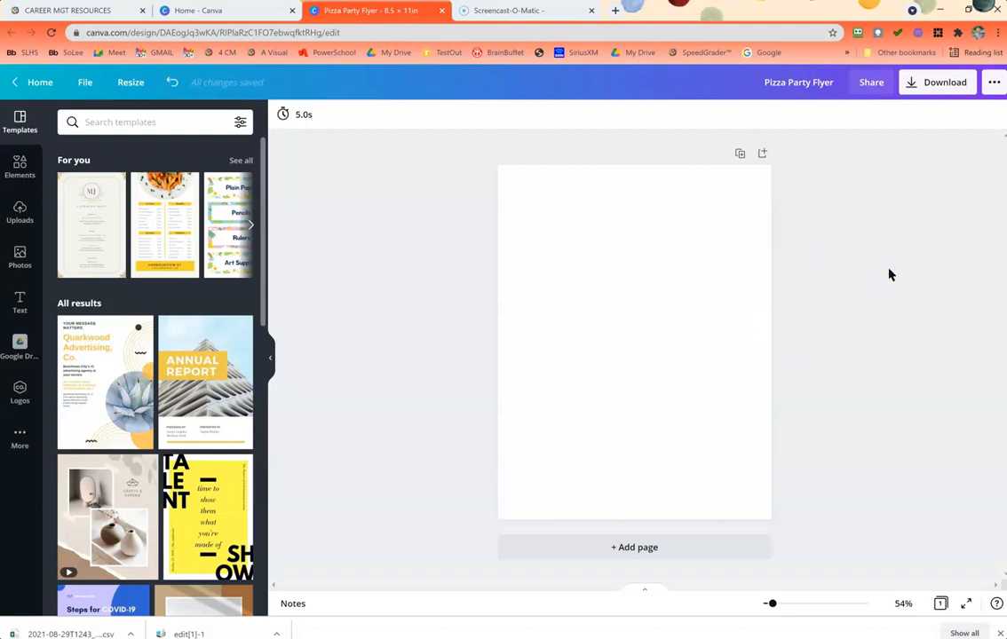
{"action": "left_click", "coordinate": [994, 85]}
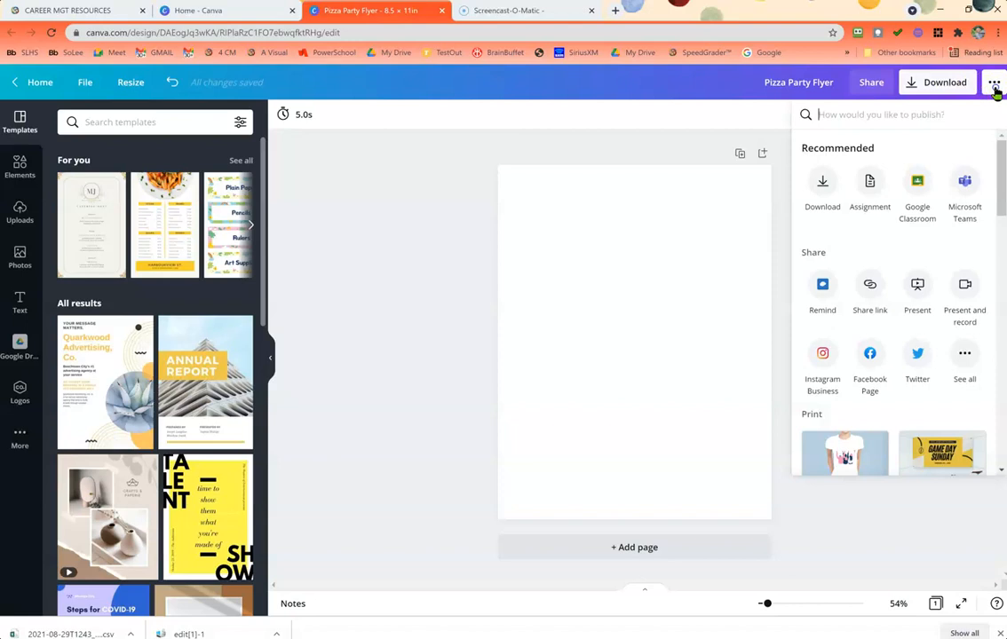
{"action": "left_click", "coordinate": [995, 87]}
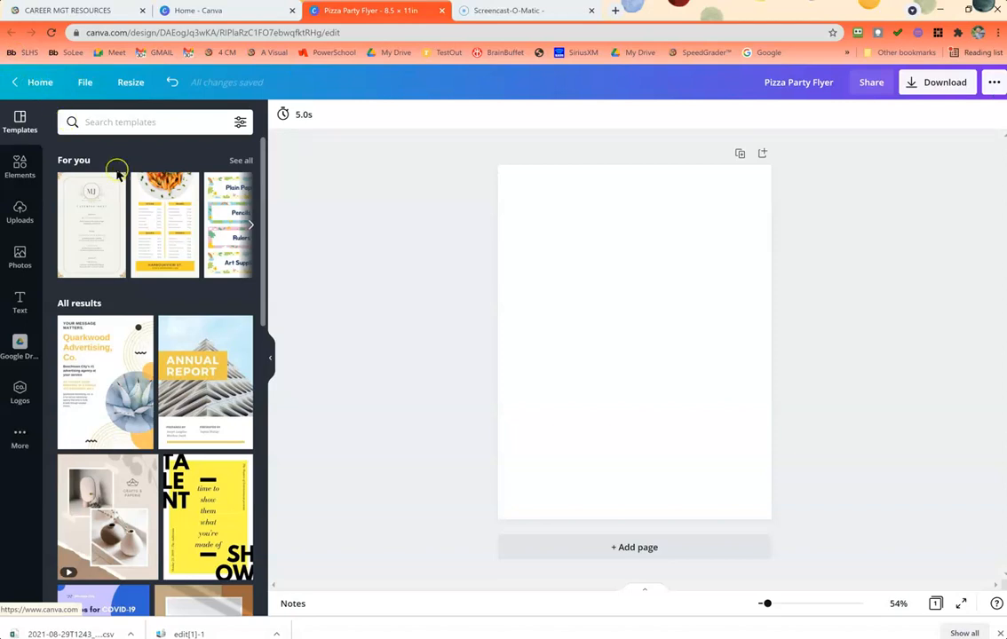
- Search the templates for "menu"
{"action": "left_click", "coordinate": [140, 123]}
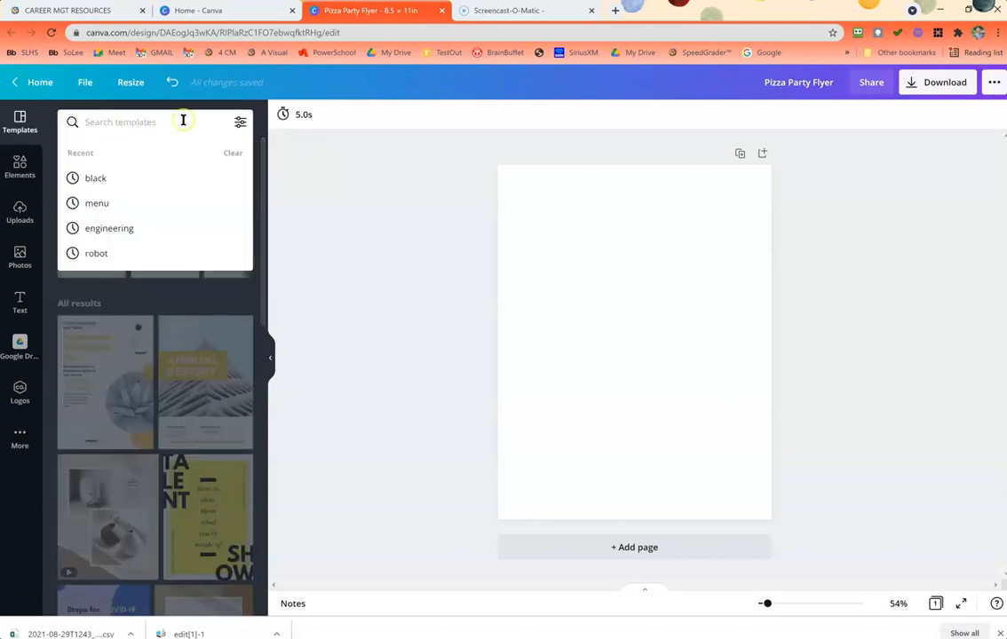
{"action": "type", "text": "menu"}
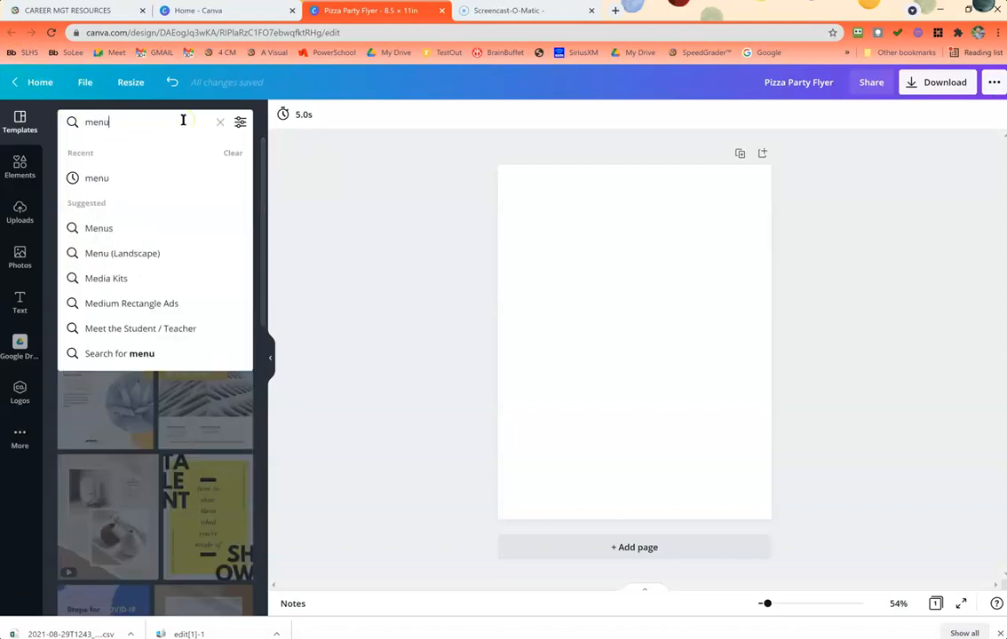
{"action": "key", "text": "Return"}
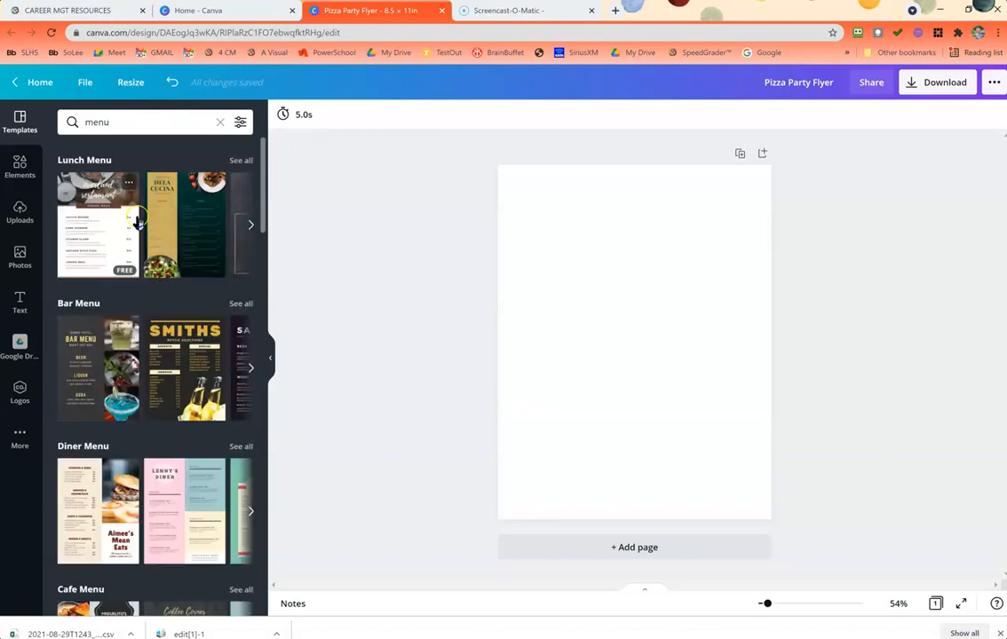
- Search the templates for "flyer for halloween" and look through the designs offered
{"action": "left_click", "coordinate": [130, 124]}
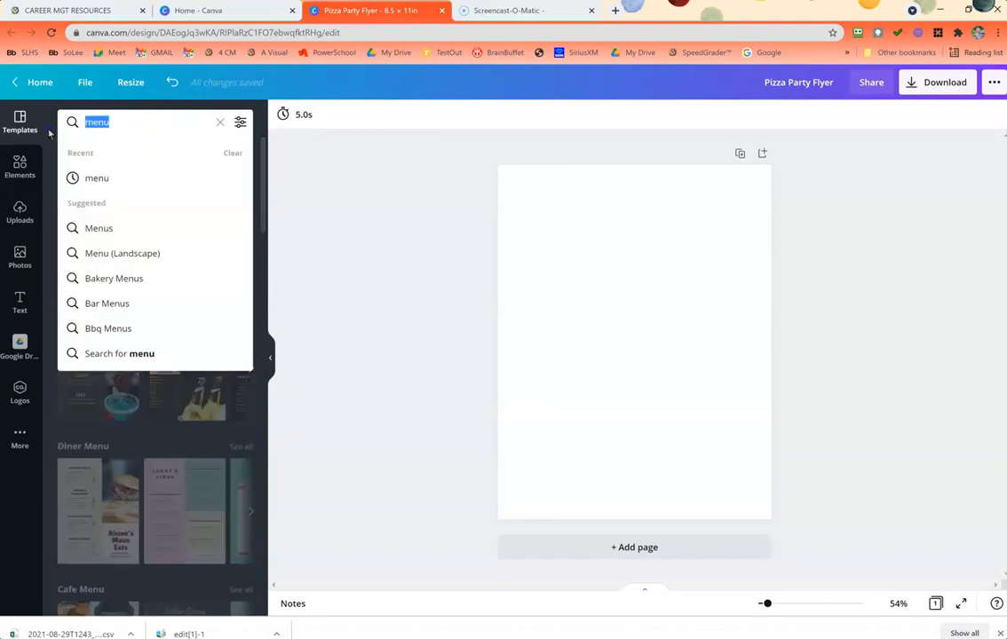
{"action": "type", "text": "flyer f"}
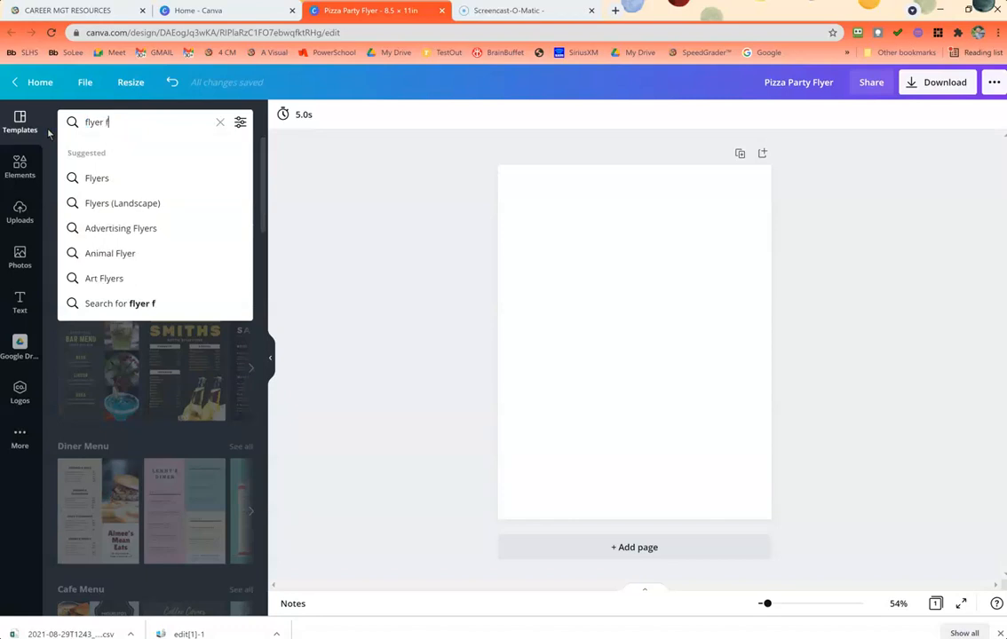
{"action": "type", "text": "or hallo"}
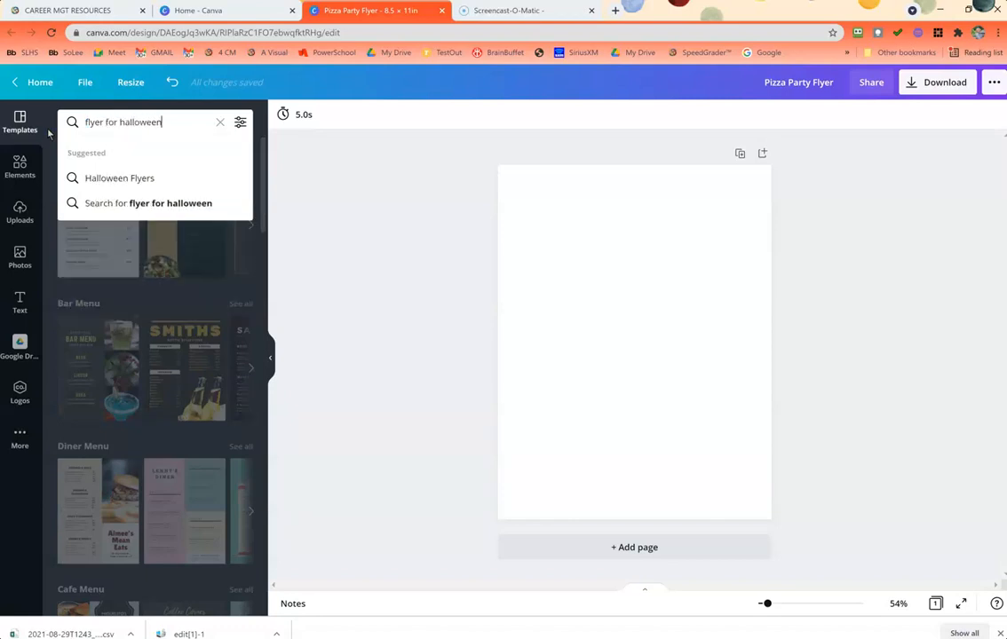
{"action": "type", "text": "ween"}
{"action": "key", "text": "Return"}
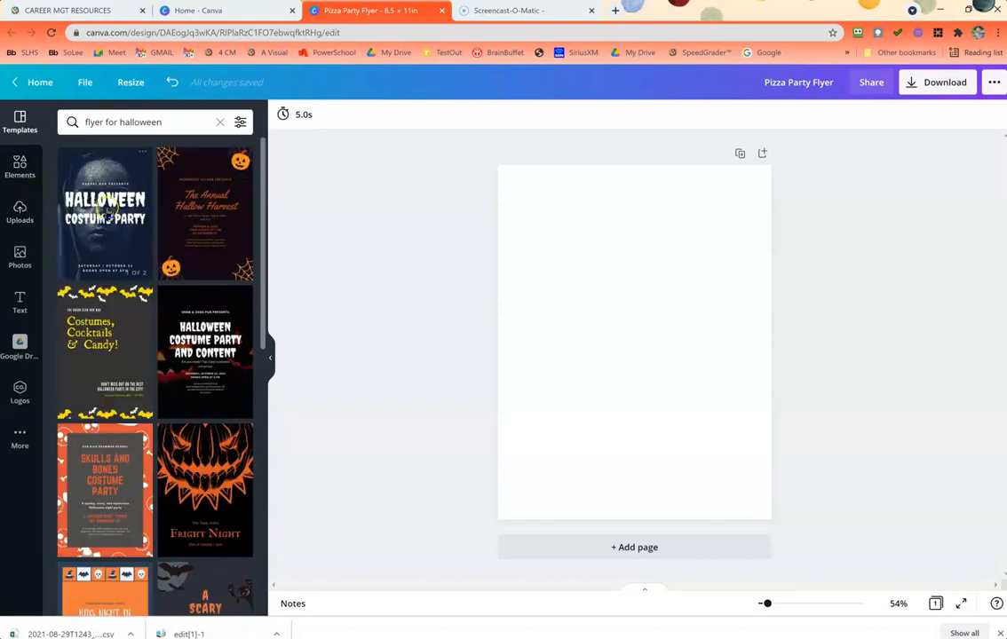
{"action": "scroll", "coordinate": [182, 305], "scroll_direction": "down", "scroll_amount": 5}
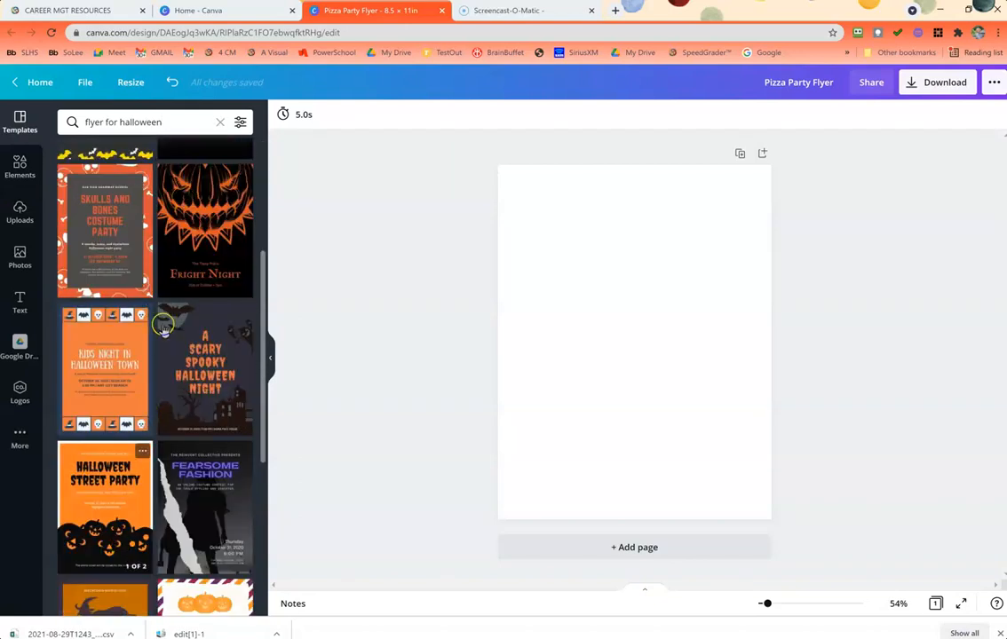
{"action": "scroll", "coordinate": [145, 314], "scroll_direction": "down", "scroll_amount": 4}
{"action": "scroll", "coordinate": [146, 327], "scroll_direction": "up", "scroll_amount": 10}
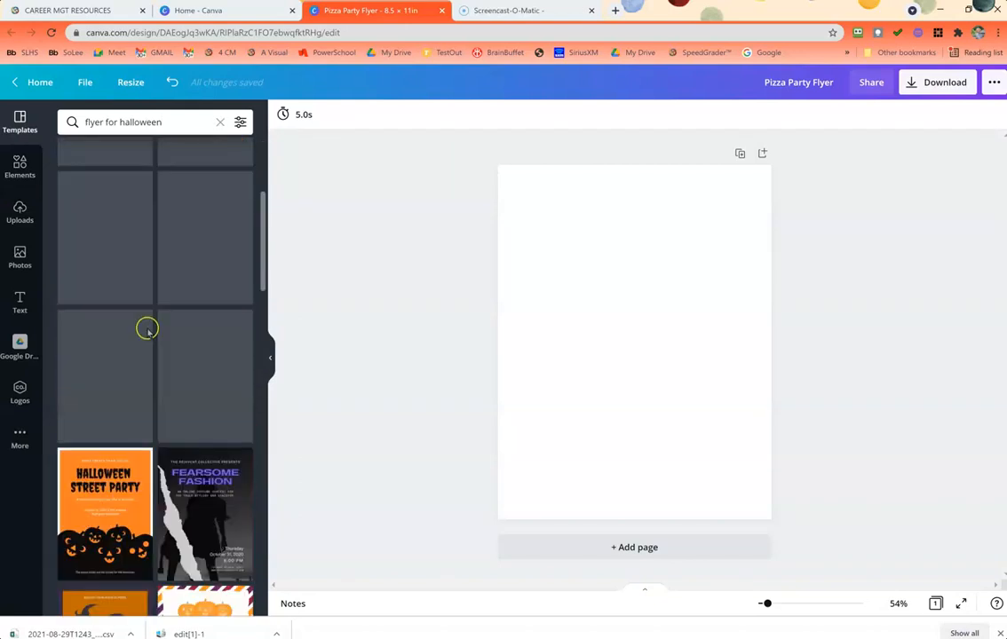
- Browse the Background category of elements, filtered to the yellow color
{"action": "left_click", "coordinate": [14, 169]}
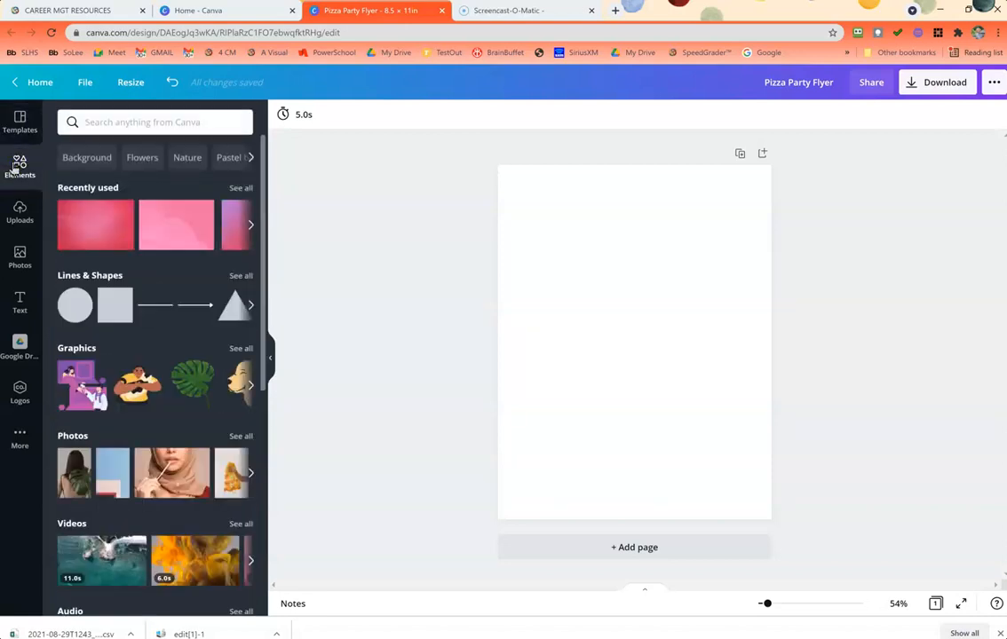
{"action": "left_click", "coordinate": [85, 157]}
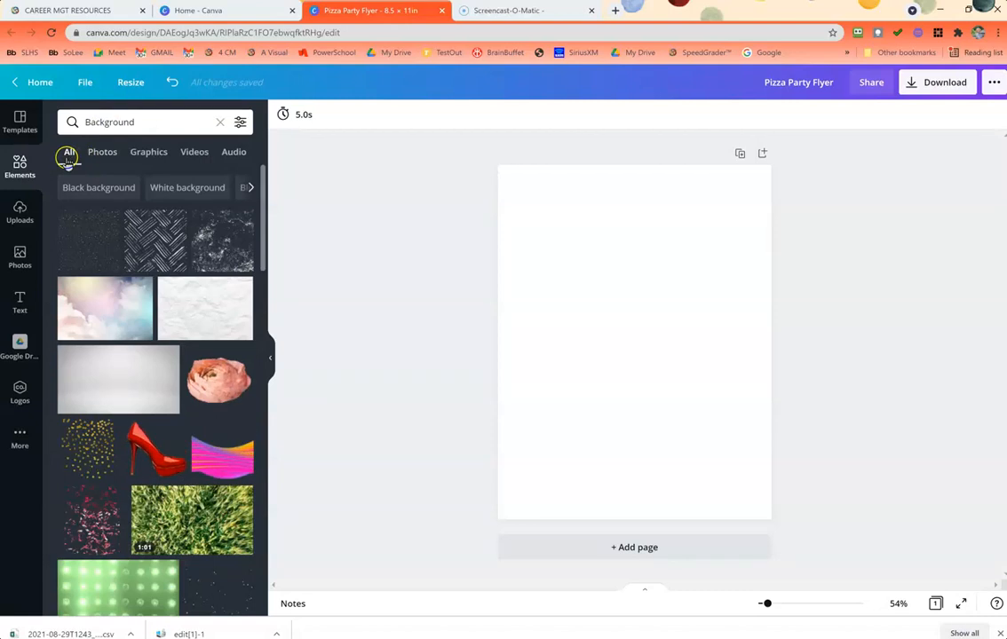
{"action": "left_click", "coordinate": [240, 123]}
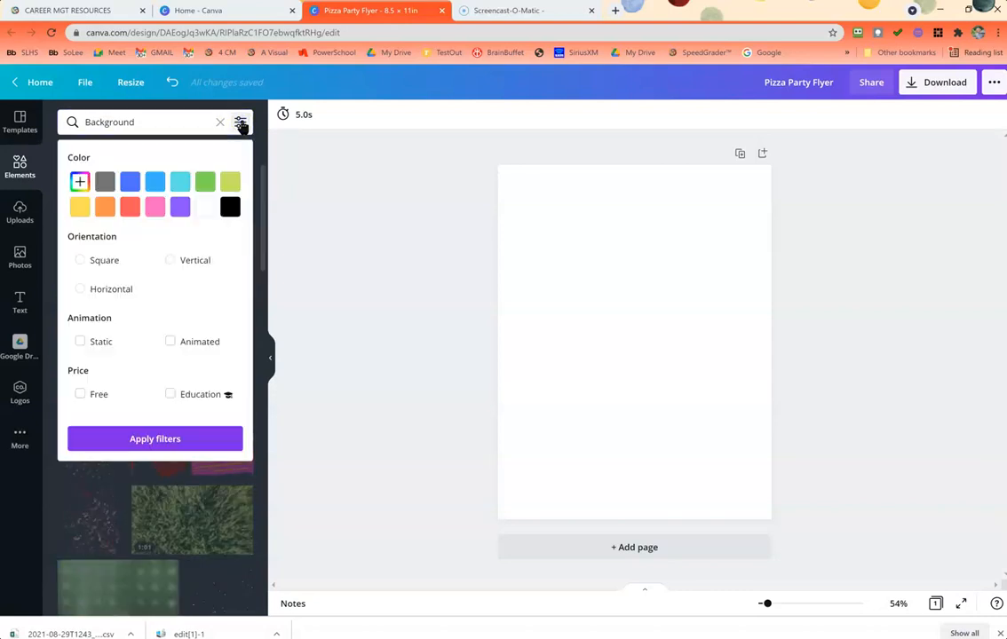
{"action": "left_click", "coordinate": [79, 207]}
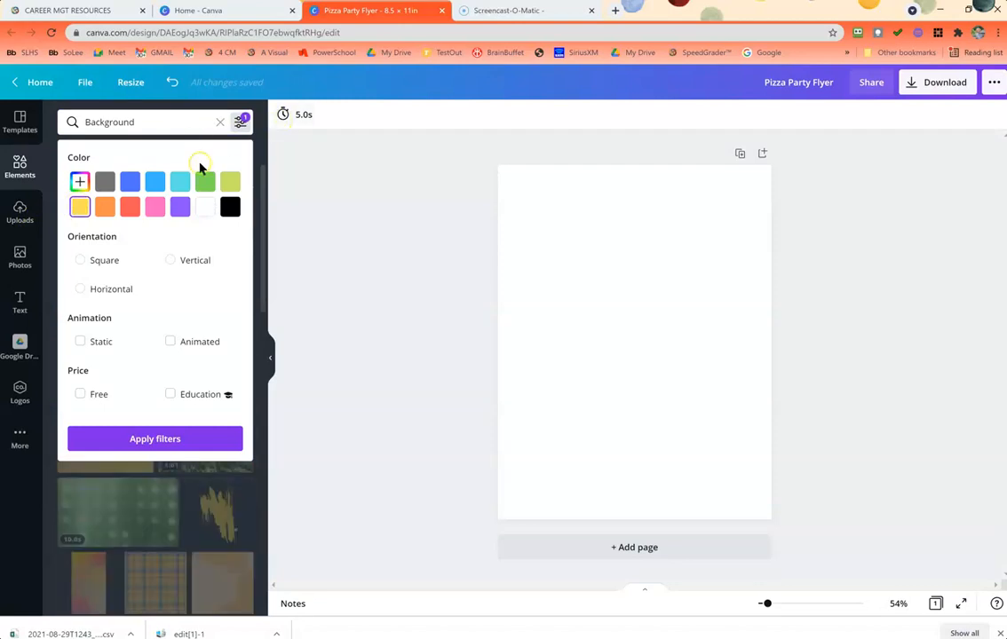
{"action": "left_click", "coordinate": [241, 123]}
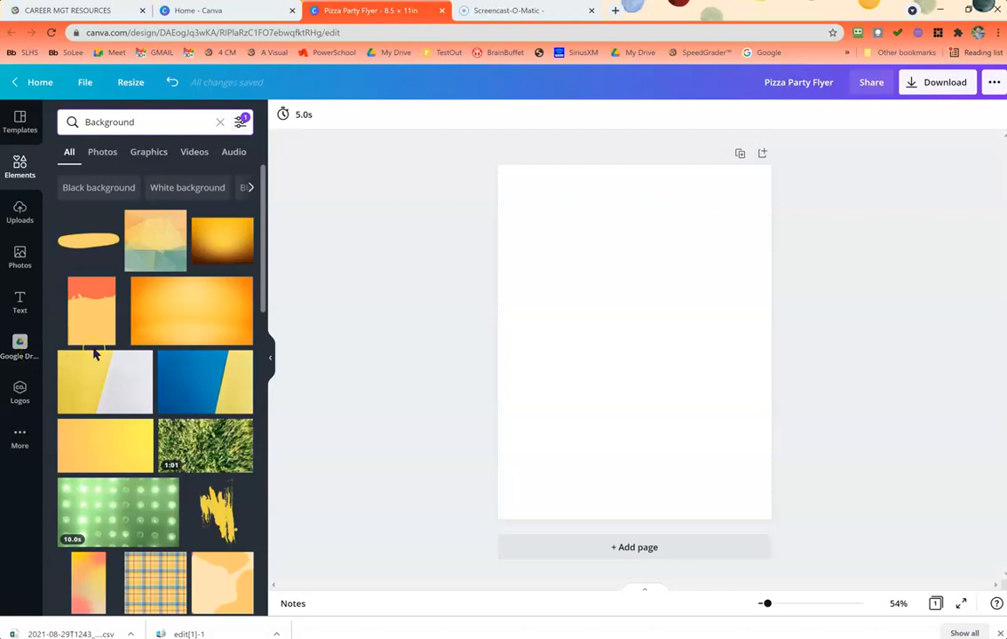
{"action": "scroll", "coordinate": [96, 352], "scroll_direction": "down", "scroll_amount": 5}
{"action": "scroll", "coordinate": [95, 349], "scroll_direction": "up", "scroll_amount": 5}
- Search the elements for "tuscan" and look through the images and videos offered
{"action": "left_click_drag", "start_coordinate": [139, 123], "coordinate": [86, 125]}
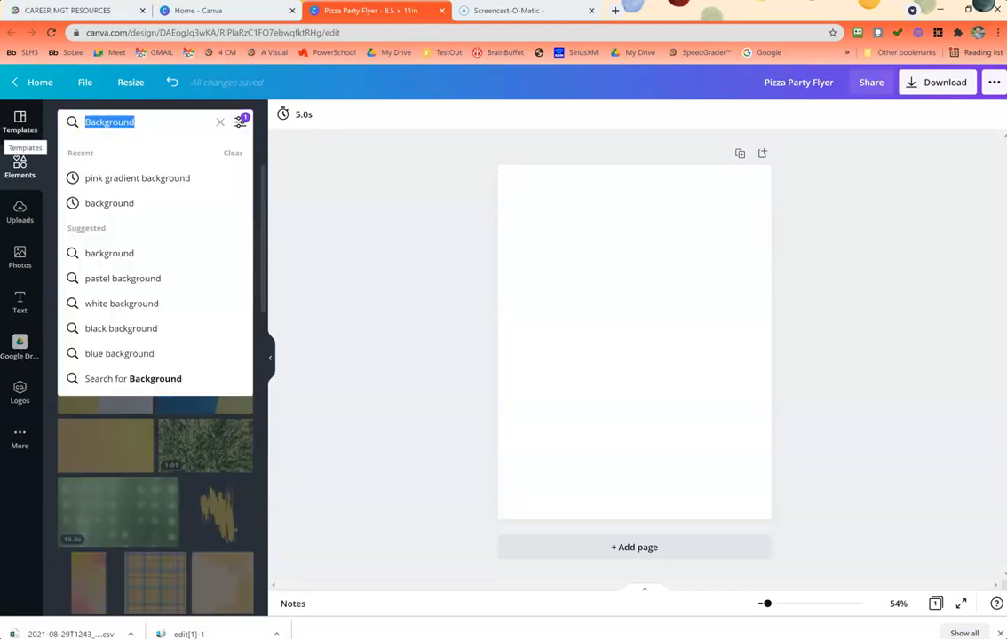
{"action": "type", "text": "tuscan"}
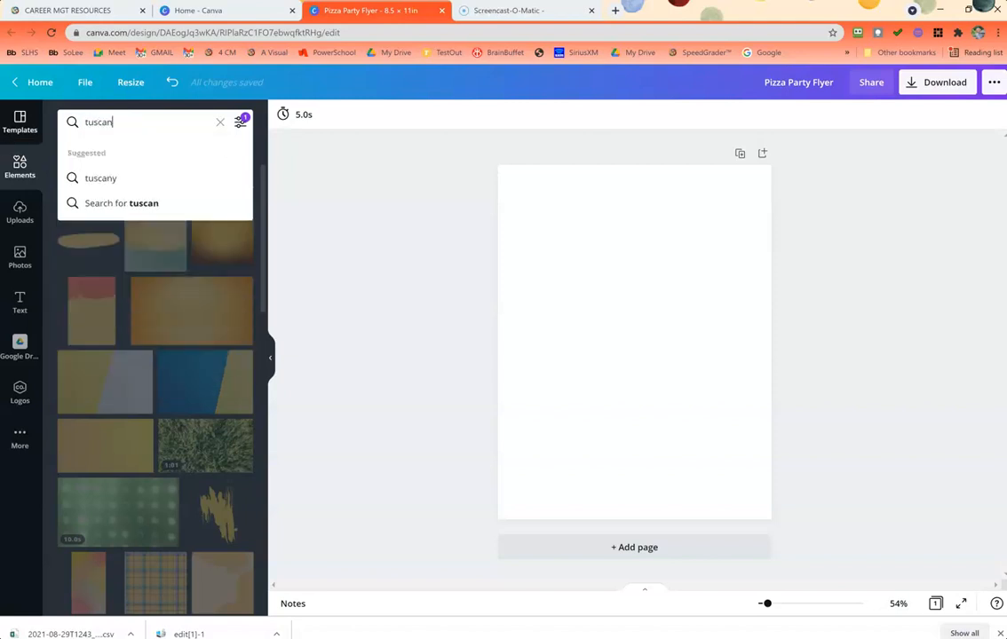
{"action": "key", "text": "Return"}
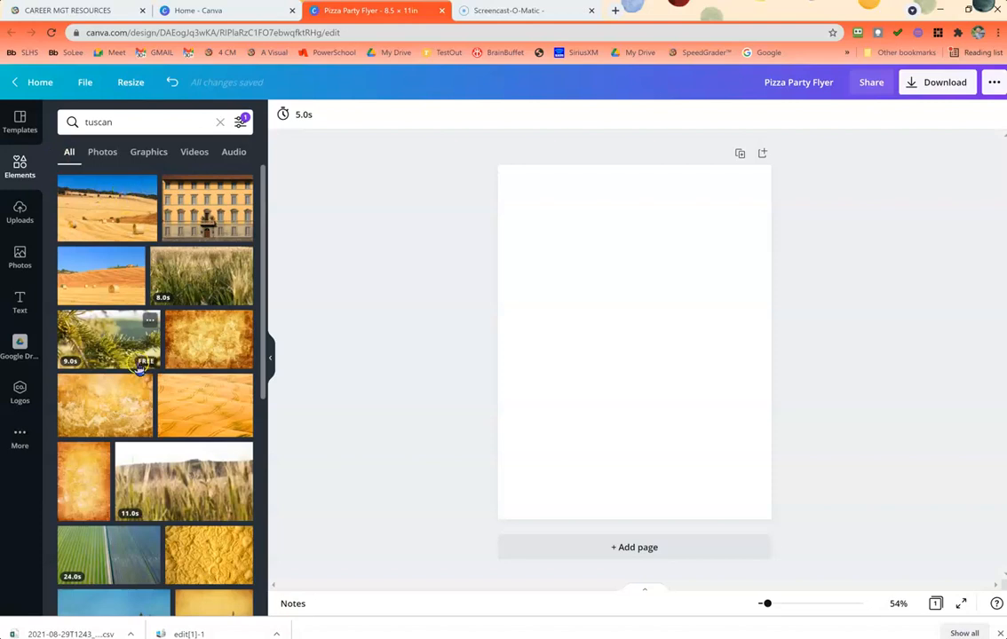
{"action": "scroll", "coordinate": [120, 416], "scroll_direction": "down", "scroll_amount": 2}
{"action": "scroll", "coordinate": [120, 416], "scroll_direction": "down", "scroll_amount": 6}
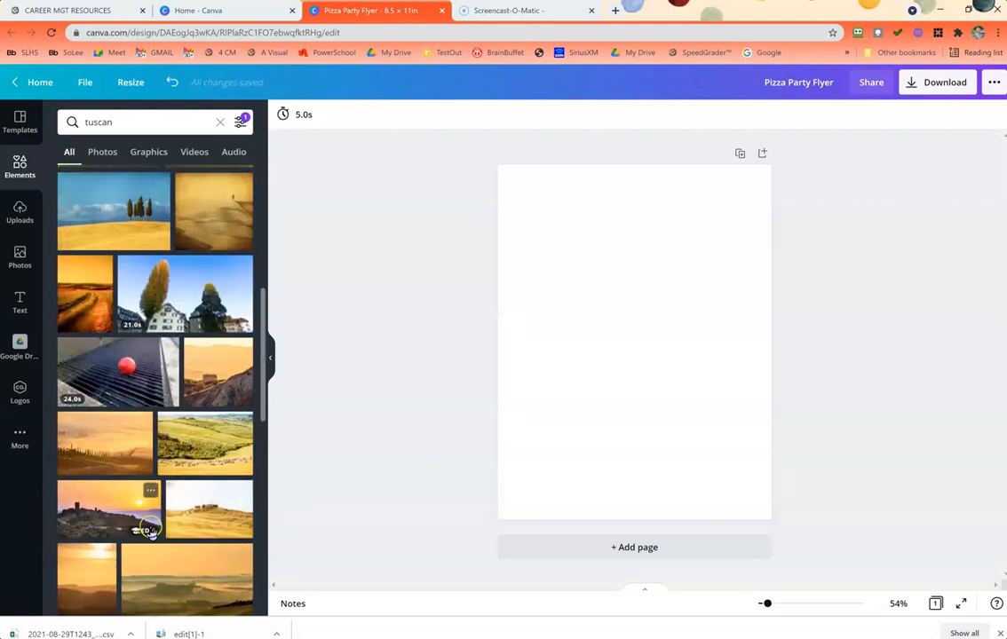
{"action": "scroll", "coordinate": [89, 311], "scroll_direction": "up", "scroll_amount": 2}
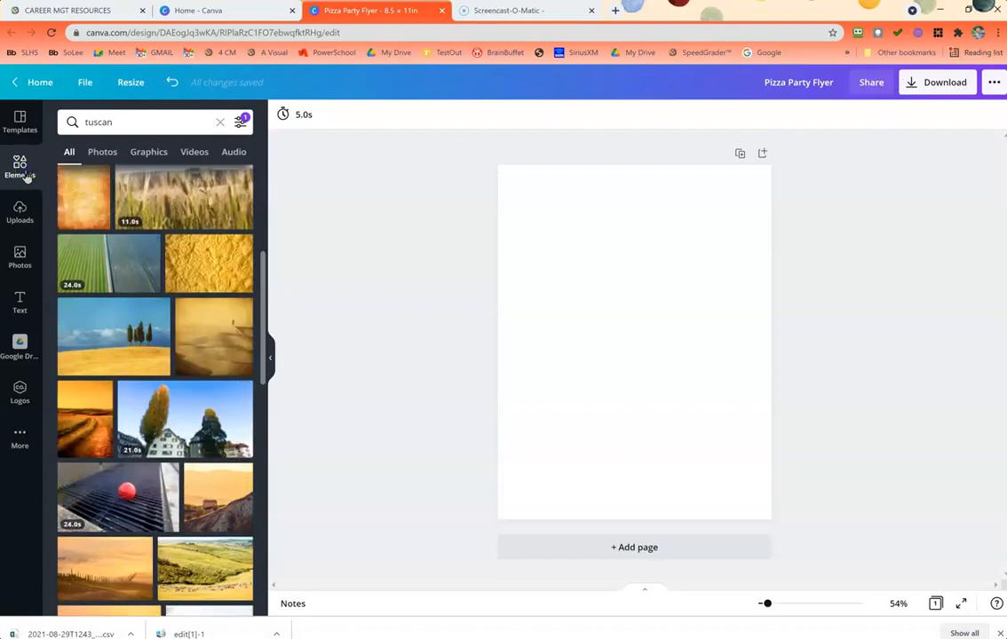
- Add a heading to the page, replace its text with "Pizza Party" and move it near the page's upper edge
{"action": "left_click", "coordinate": [19, 310]}
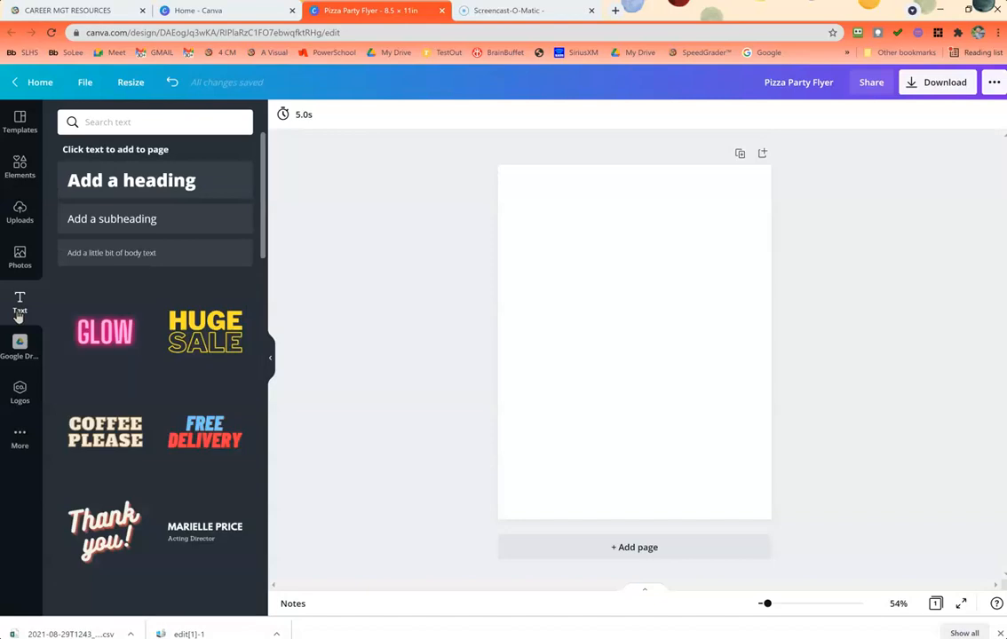
{"action": "left_click", "coordinate": [100, 178]}
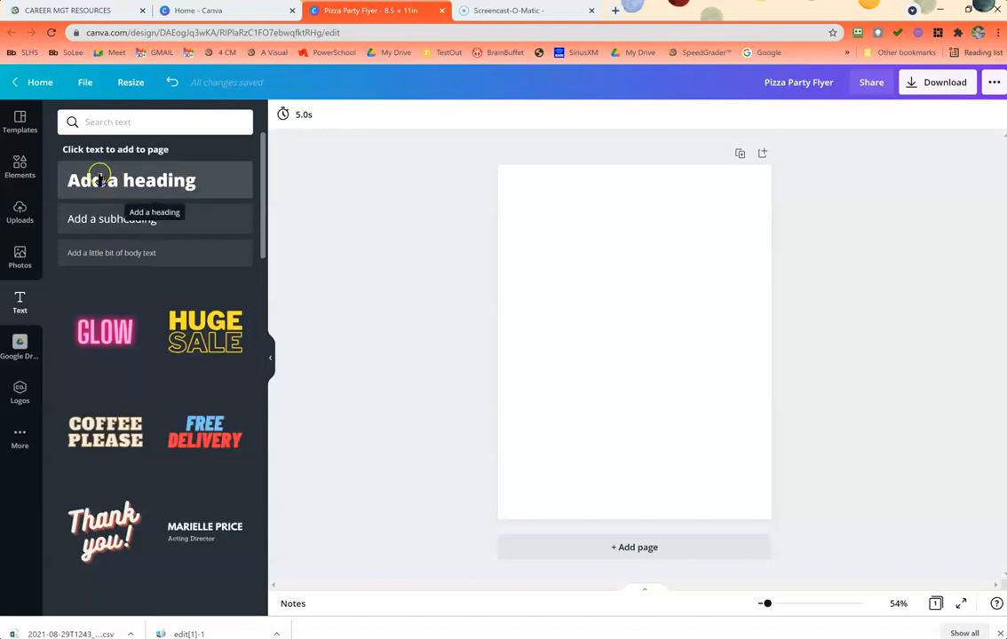
{"action": "left_click", "coordinate": [100, 180]}
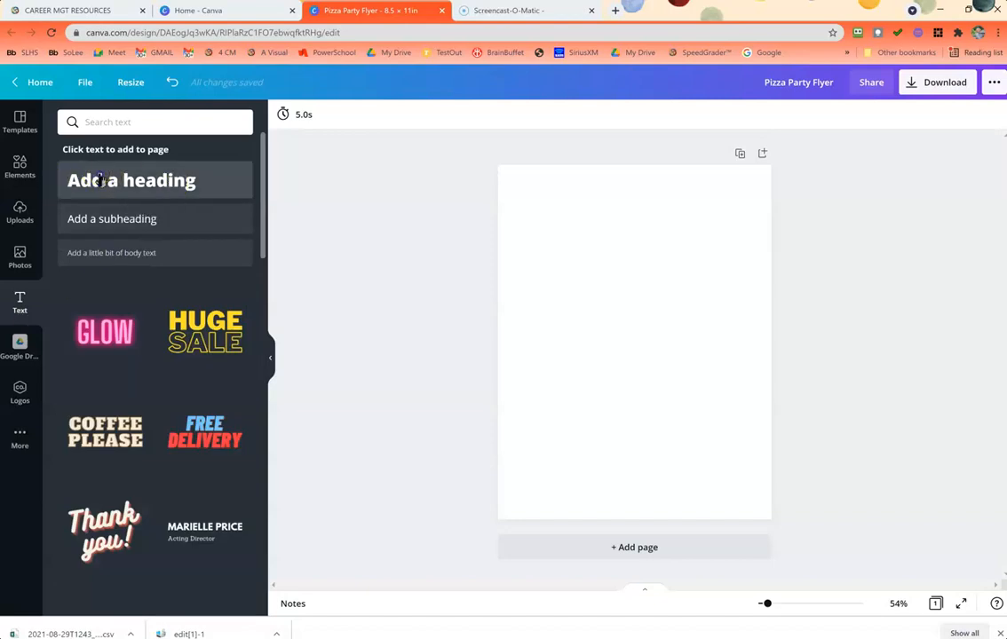
{"action": "left_click", "coordinate": [363, 208]}
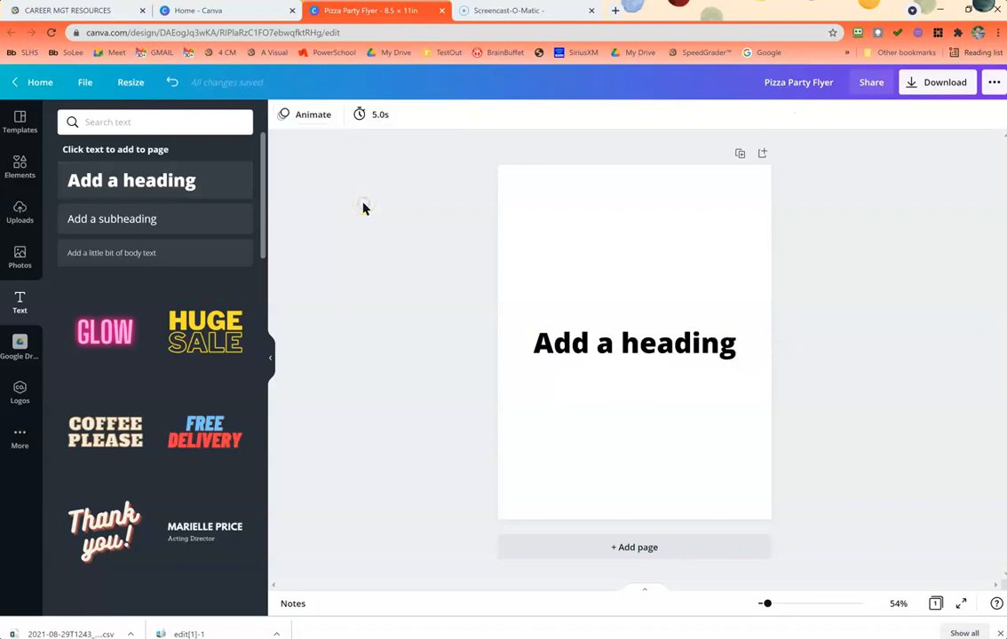
{"action": "left_click", "coordinate": [640, 355]}
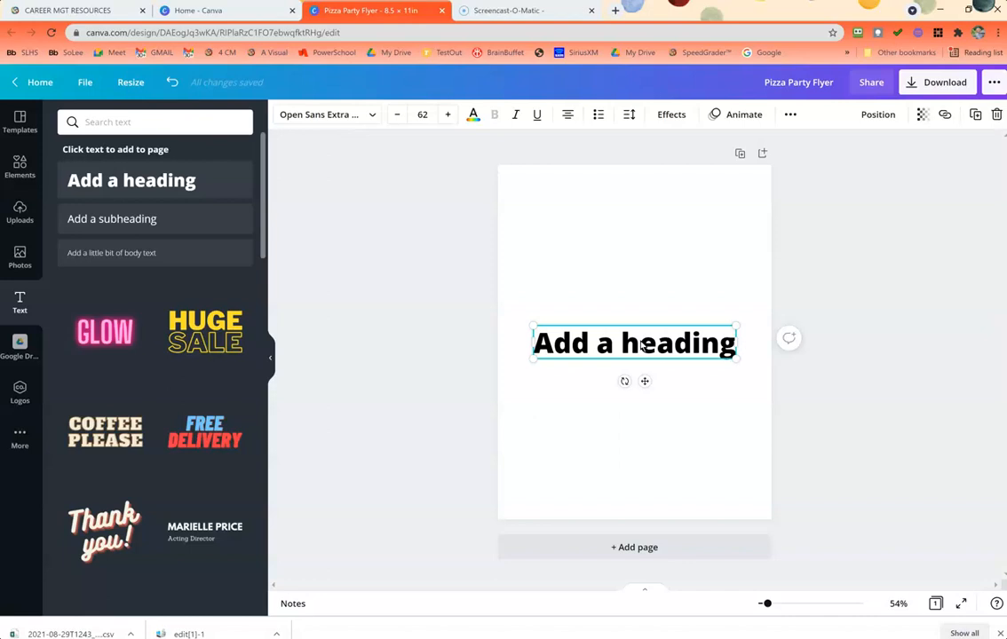
{"action": "double_click", "coordinate": [546, 343]}
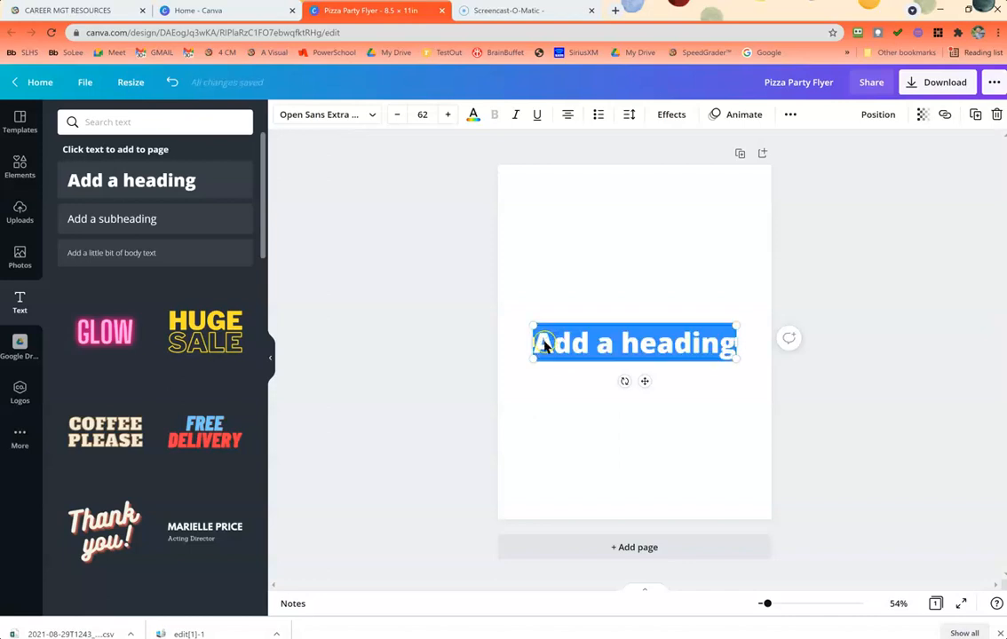
{"action": "type", "text": "Pizza Party"}
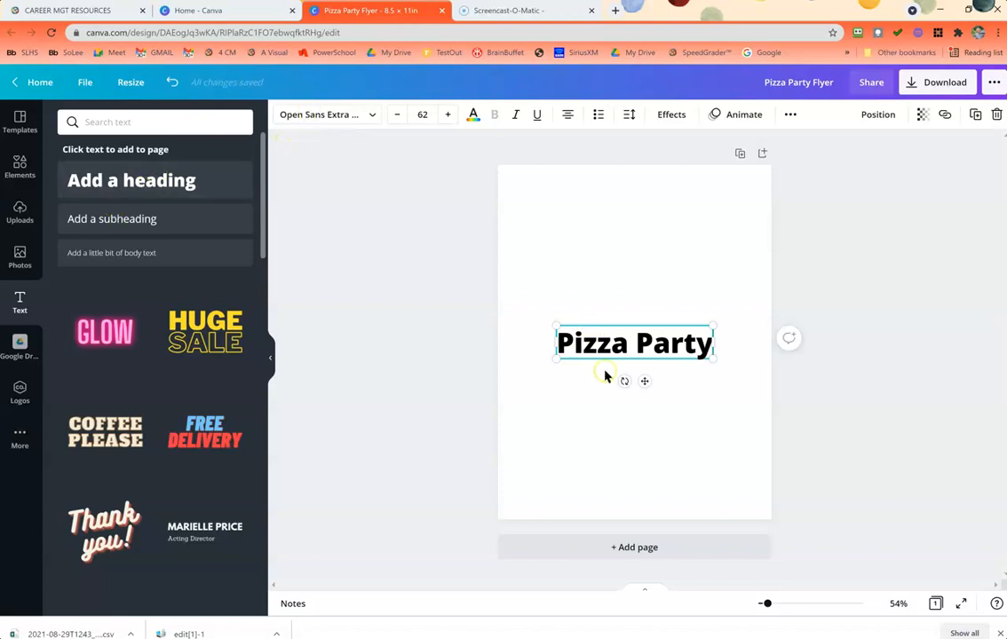
{"action": "left_click_drag", "start_coordinate": [645, 321], "coordinate": [645, 183]}
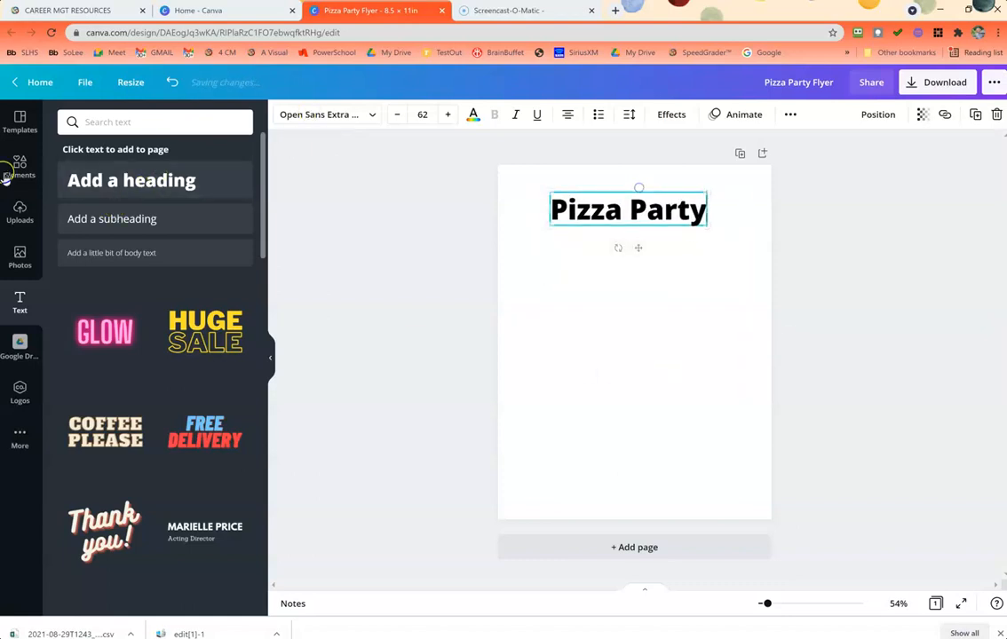
- Add a subheading and place it near the middle of the page, below the "Pizza Party" heading
{"action": "left_click", "coordinate": [92, 219]}
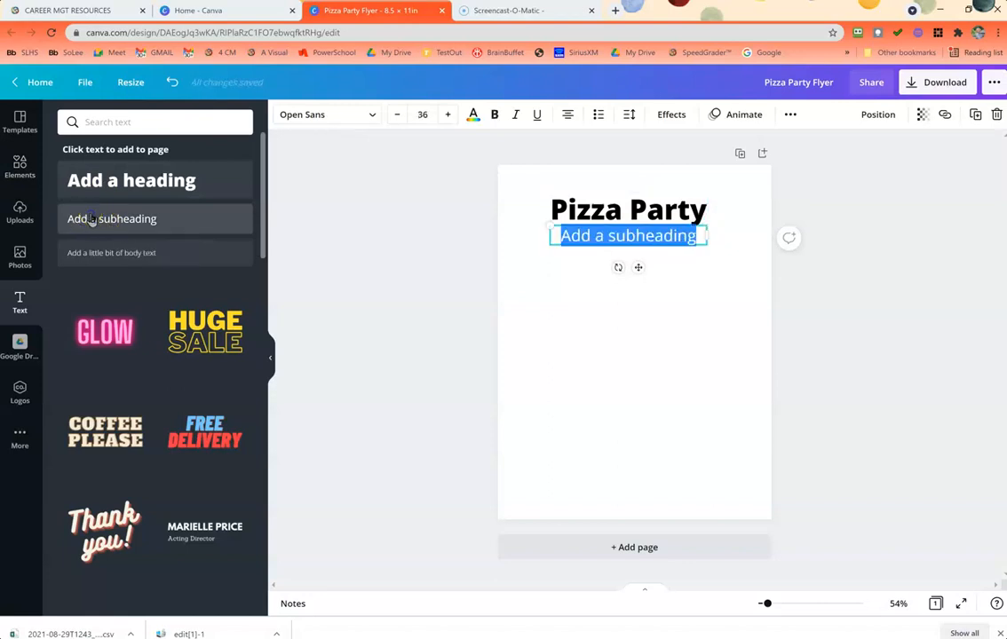
{"action": "left_click_drag", "start_coordinate": [587, 260], "coordinate": [711, 324]}
{"action": "left_click", "coordinate": [572, 324]}
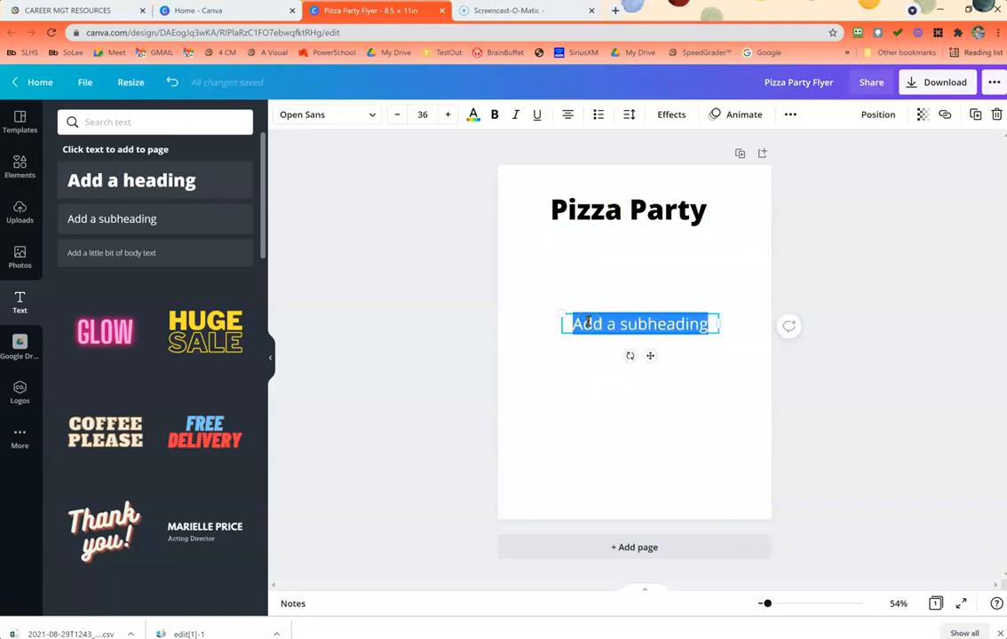
- Replace the subheading text with three lines: "August 30", "From 5 to 7 PM" and "At Southern Lee"
{"action": "type", "text": "Au"}
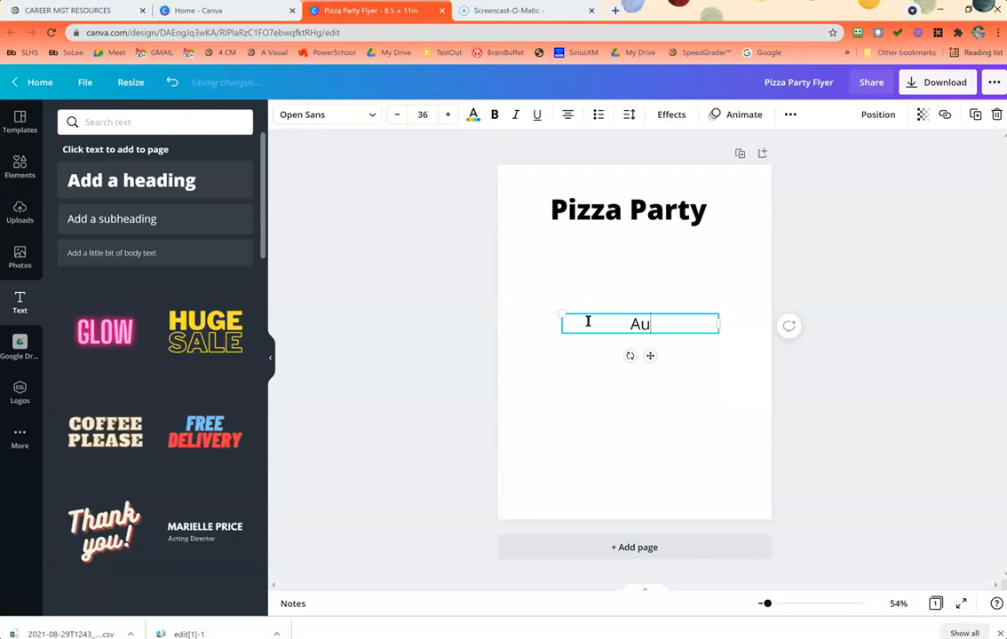
{"action": "type", "text": "gust 20"}
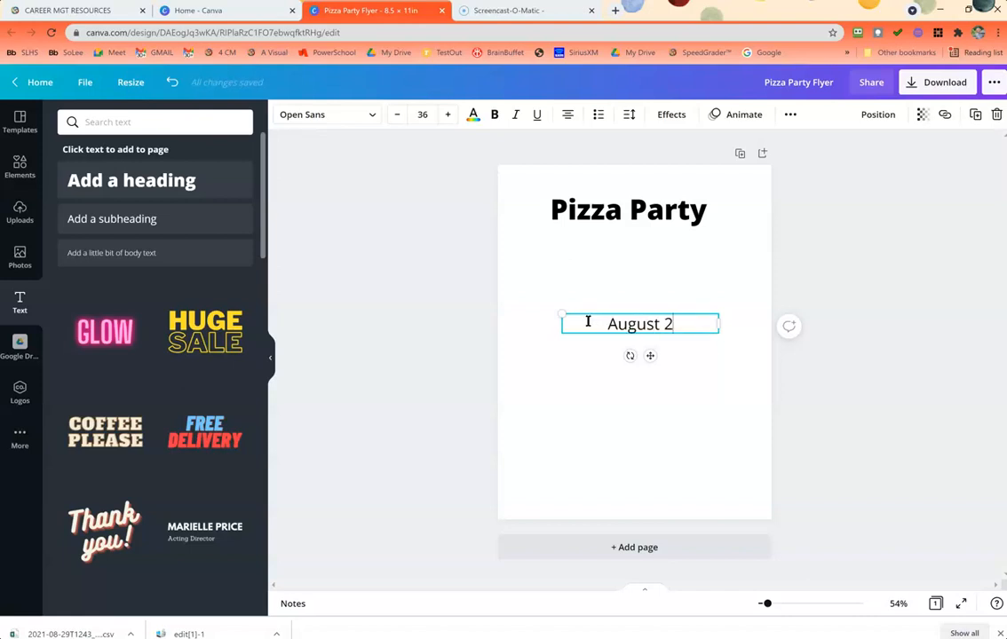
{"action": "key", "text": "BackSpace"}
{"action": "key", "text": "BackSpace"}
{"action": "type", "text": "30"}
{"action": "key", "text": "Return"}
{"action": "type", "text": "From 5 to "}
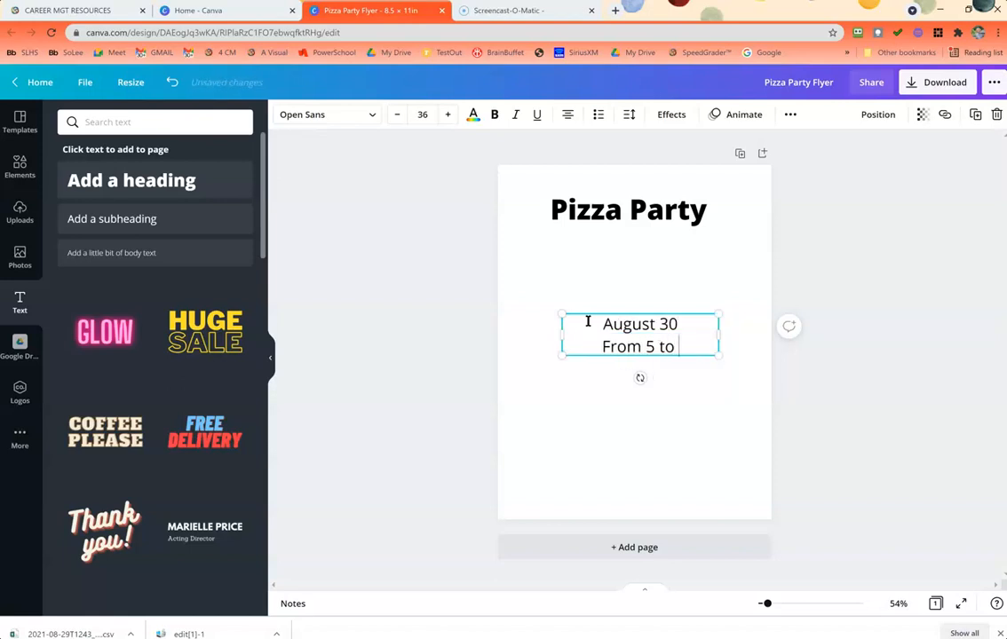
{"action": "type", "text": "7 PM"}
{"action": "key", "text": "Return"}
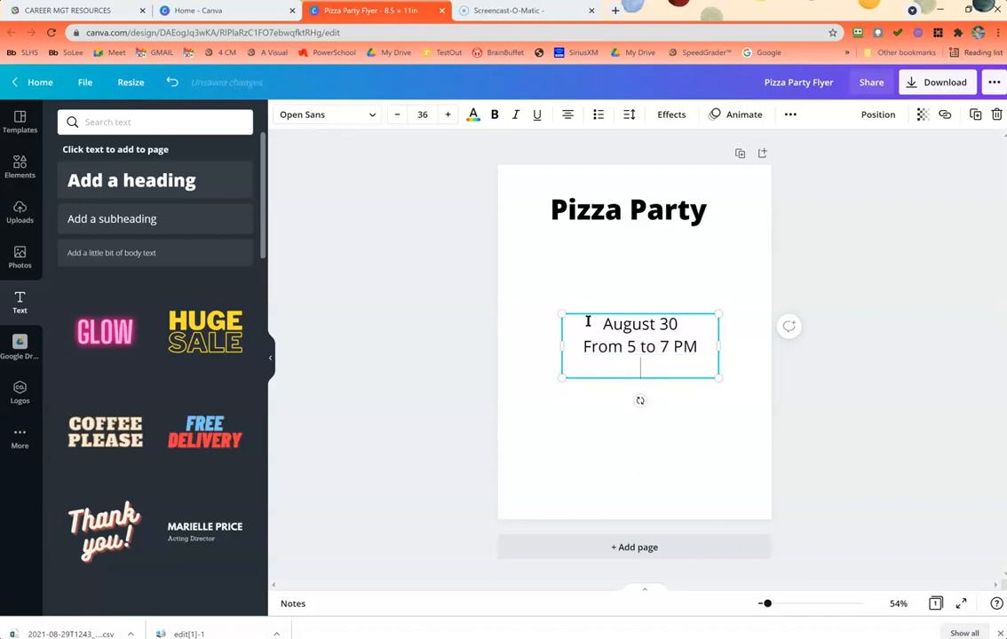
{"action": "type", "text": "At Southern Lee"}
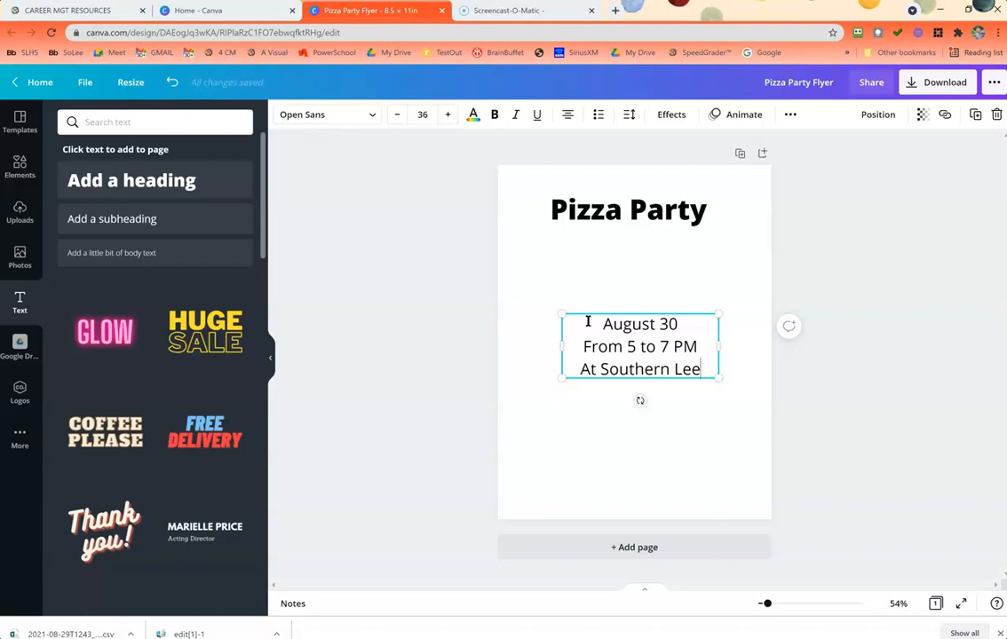
{"action": "type", "text": " Hi"}
{"action": "key", "text": "BackSpace"}
{"action": "key", "text": "BackSpace"}
{"action": "key", "text": "BackSpace"}
- Widen the "Pizza Party" heading's text box out to the left edge of the flyer page
{"action": "left_click", "coordinate": [620, 284]}
{"action": "left_click", "coordinate": [626, 227]}
{"action": "left_click_drag", "start_coordinate": [547, 210], "coordinate": [495, 213]}
- Browse the fonts available for the "Pizza Party" heading and search them for "funky"
{"action": "left_click", "coordinate": [368, 116]}
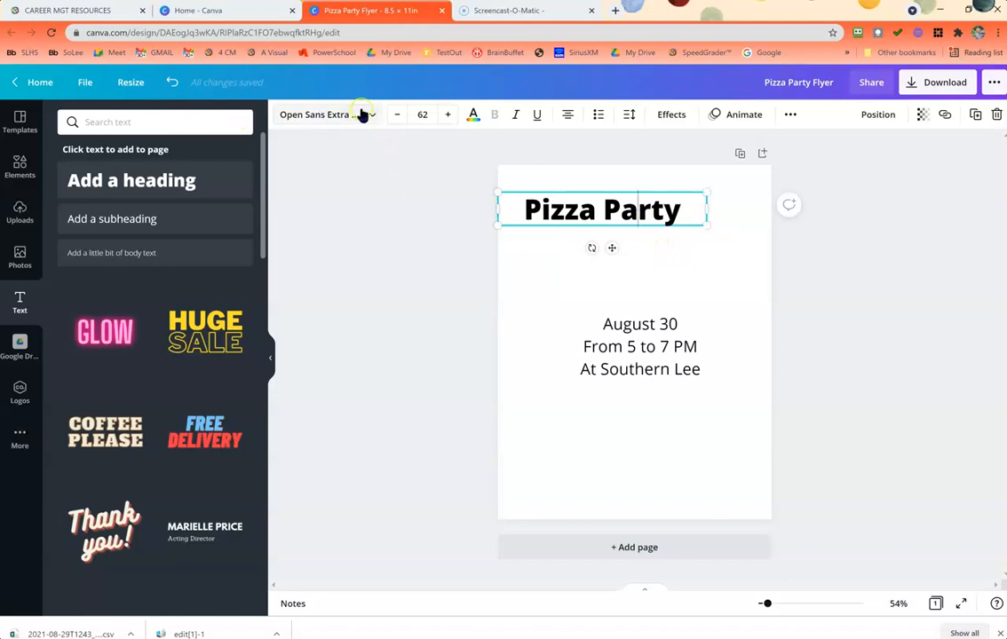
{"action": "left_click", "coordinate": [365, 118]}
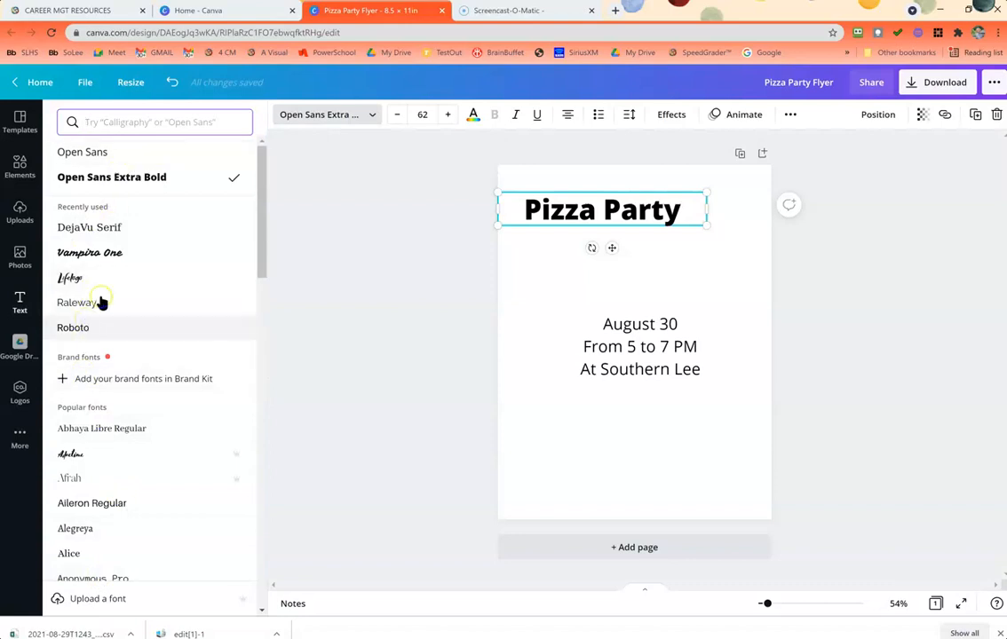
{"action": "scroll", "coordinate": [125, 417], "scroll_direction": "down", "scroll_amount": 3}
{"action": "scroll", "coordinate": [125, 431], "scroll_direction": "down", "scroll_amount": 5}
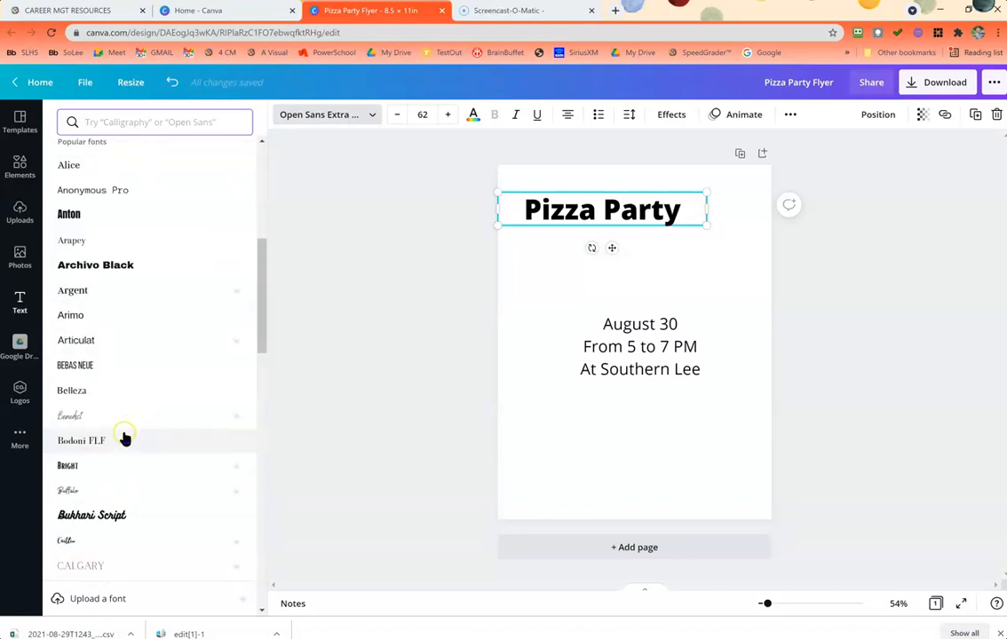
{"action": "left_click_drag", "start_coordinate": [264, 255], "coordinate": [245, 567]}
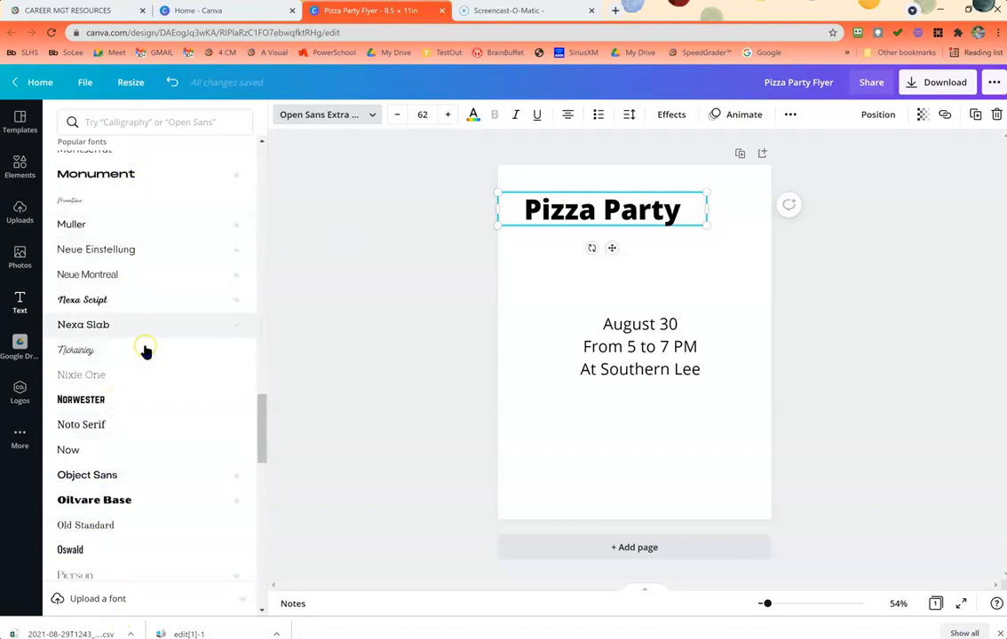
{"action": "left_click", "coordinate": [106, 126]}
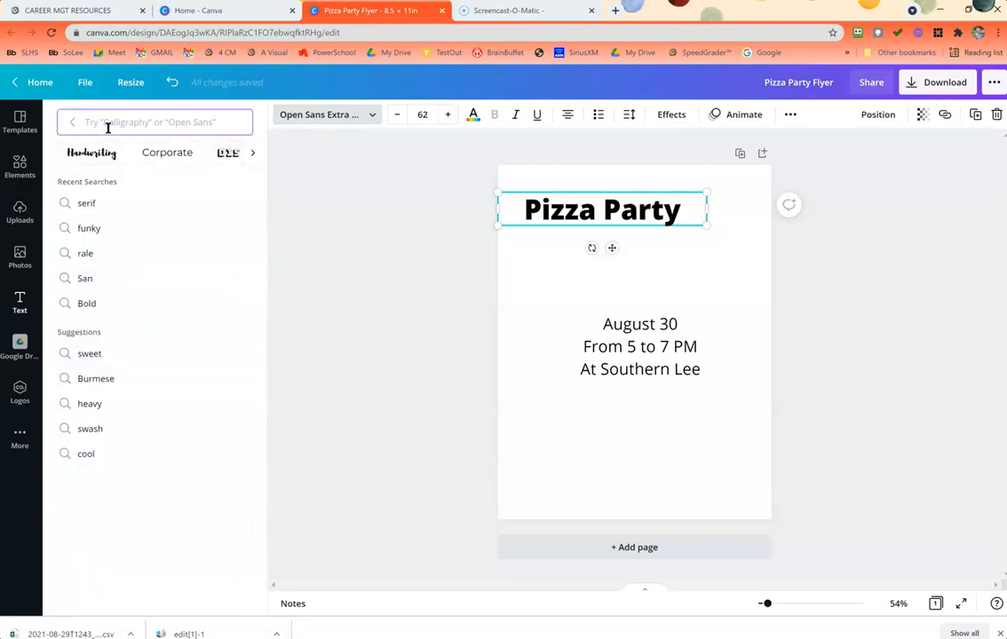
{"action": "type", "text": "funky"}
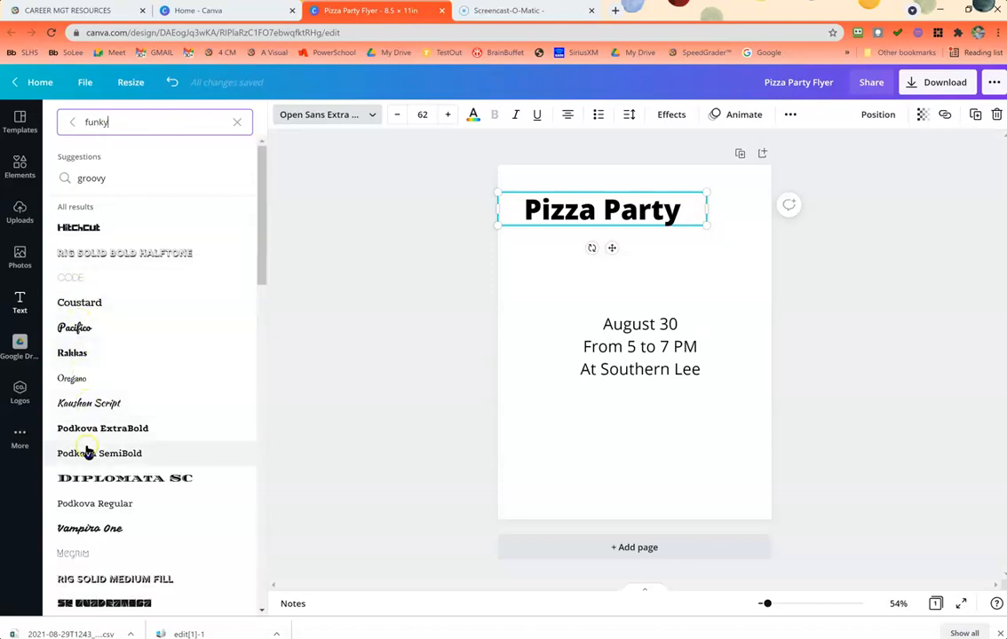
{"action": "scroll", "coordinate": [87, 453], "scroll_direction": "down", "scroll_amount": 4}
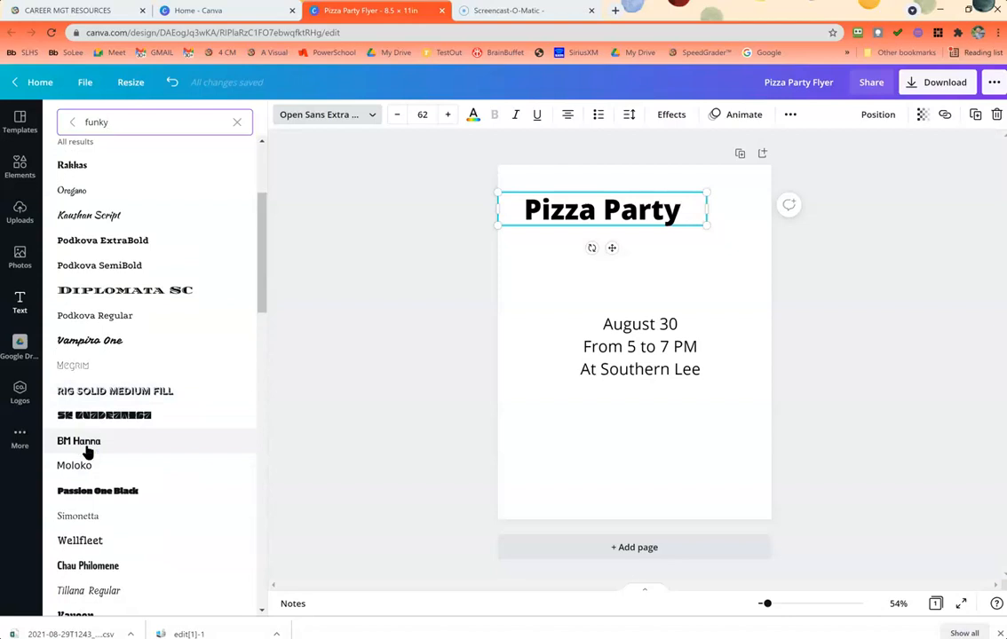
- Try the Vampiro One and Kumar One fonts on the "Pizza Party" heading and settle on Lemon Tuesday
{"action": "left_click", "coordinate": [108, 349]}
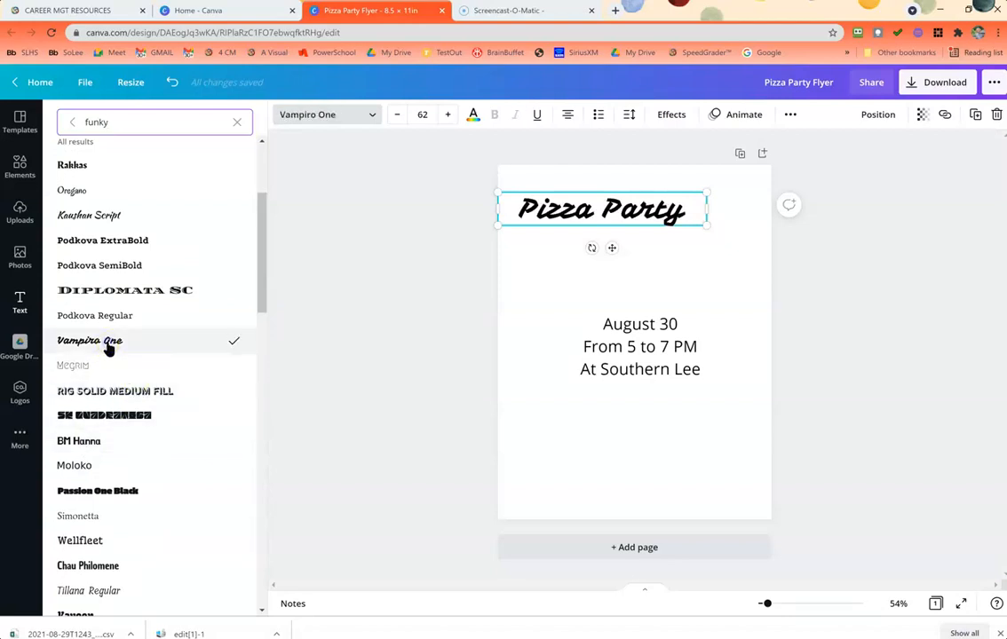
{"action": "scroll", "coordinate": [125, 373], "scroll_direction": "down", "scroll_amount": 6}
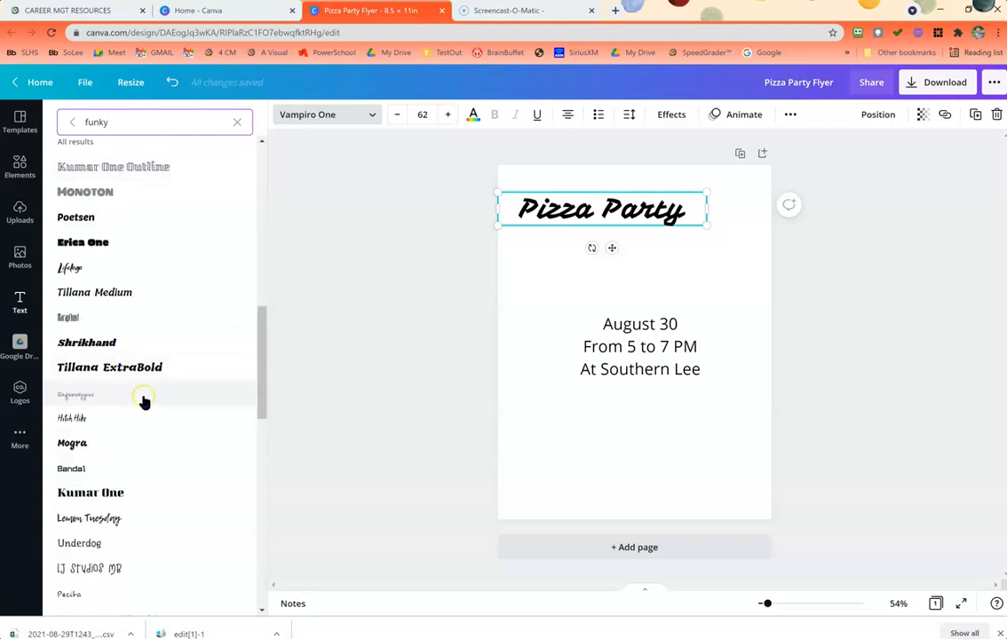
{"action": "left_click", "coordinate": [86, 386]}
{"action": "left_click", "coordinate": [122, 432]}
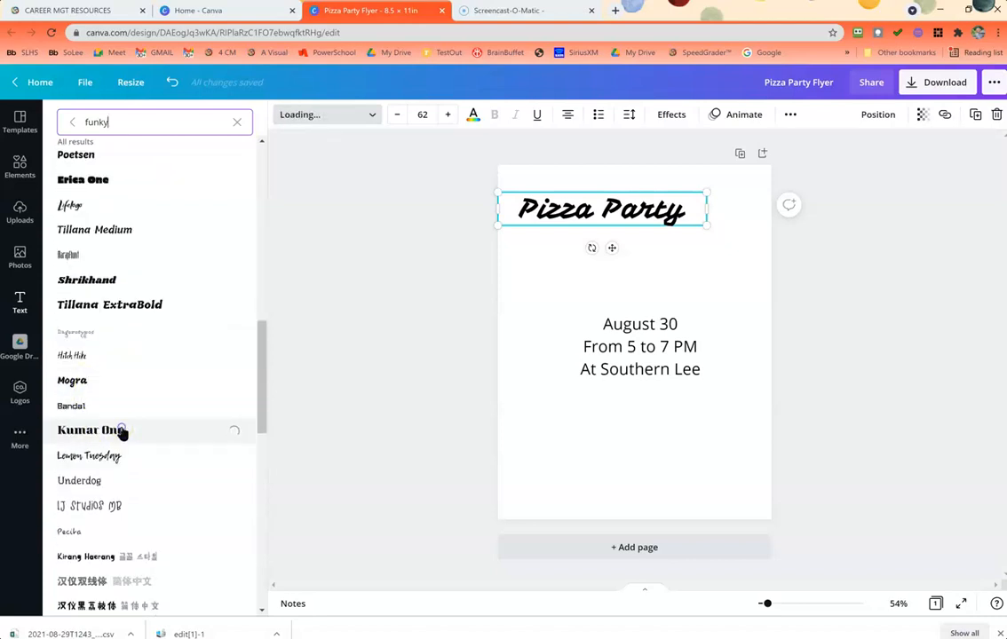
{"action": "left_click", "coordinate": [110, 462]}
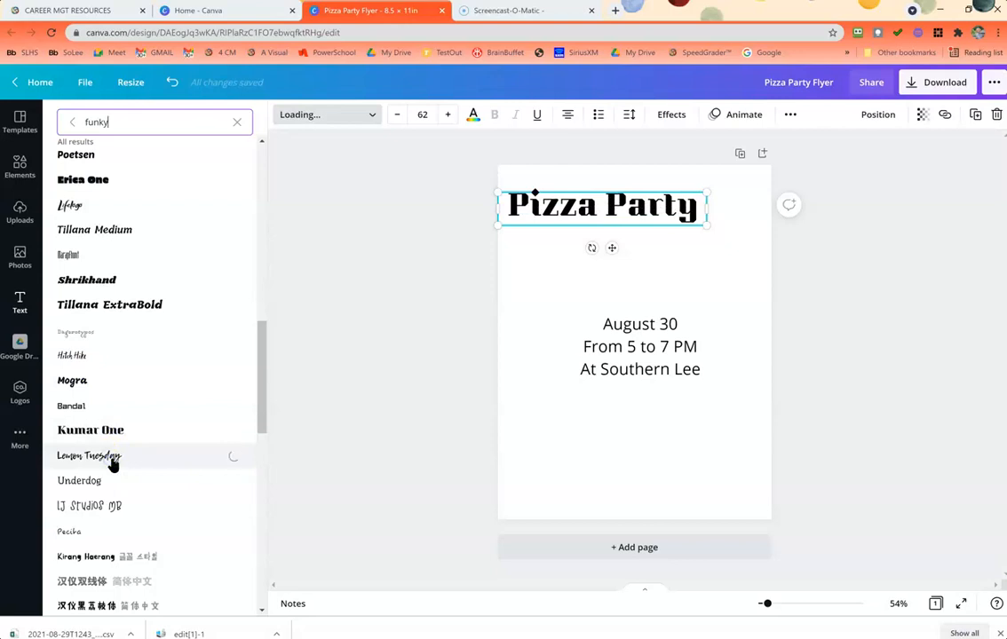
{"action": "left_click", "coordinate": [117, 458]}
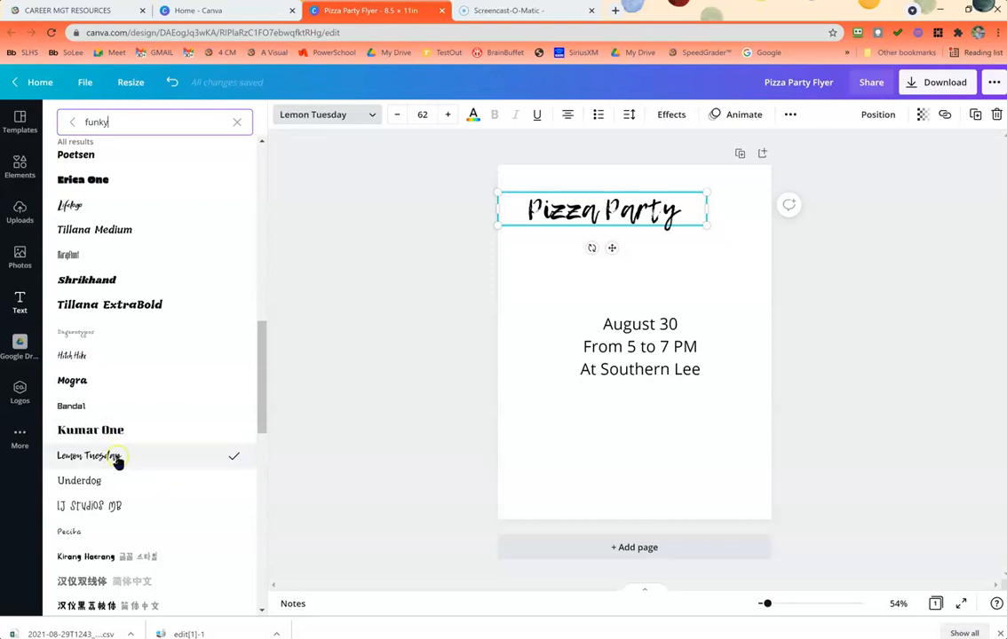
- Search the fonts for "serif" and apply Radley to all three lines of the date, time and place text
{"action": "left_click", "coordinate": [595, 327]}
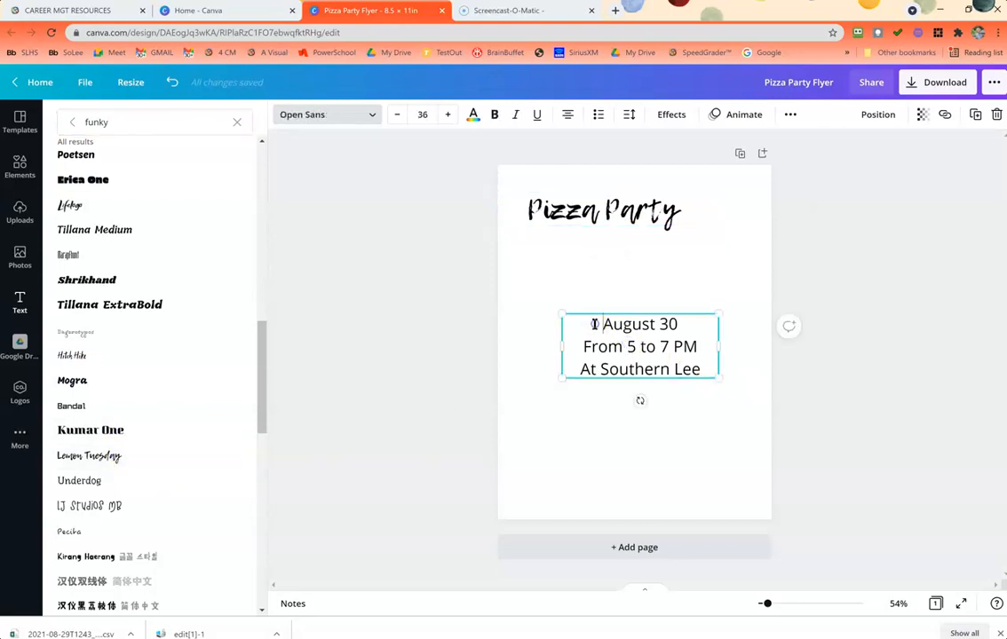
{"action": "triple_click", "coordinate": [594, 324]}
{"action": "left_click_drag", "start_coordinate": [594, 324], "coordinate": [710, 371]}
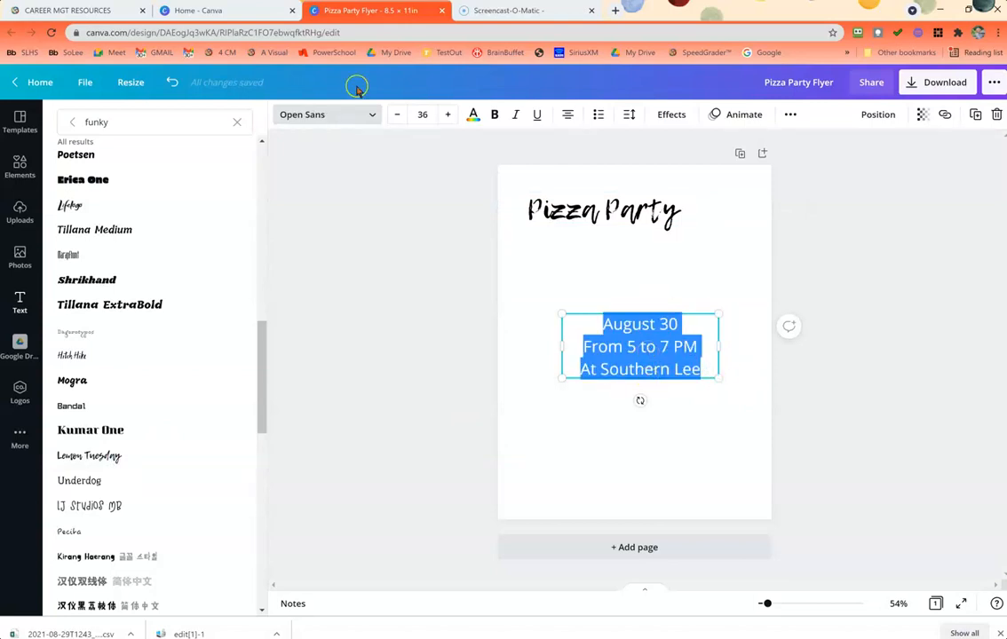
{"action": "left_click", "coordinate": [373, 118]}
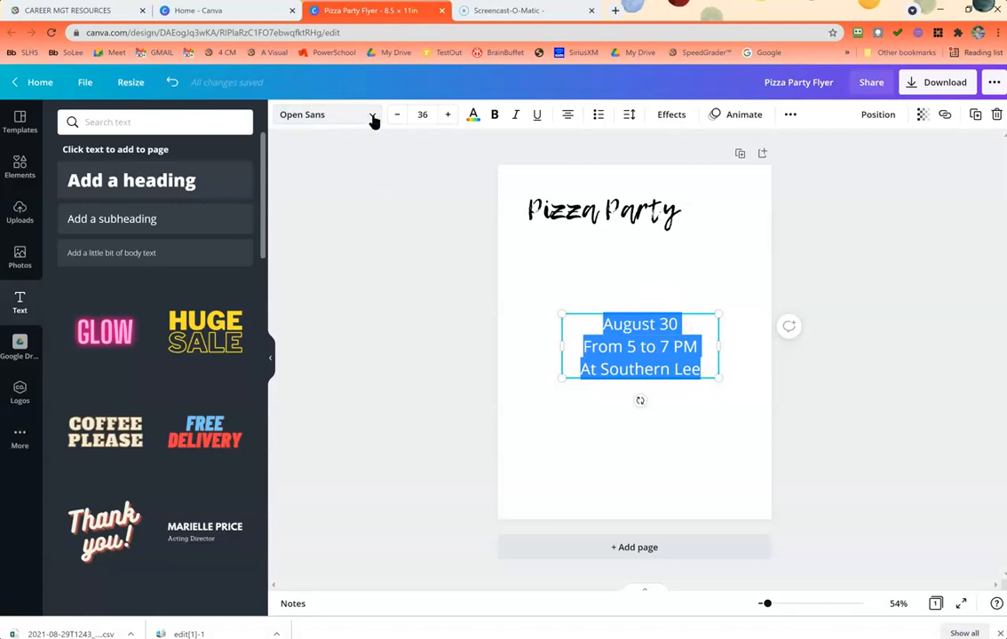
{"action": "left_click", "coordinate": [365, 116]}
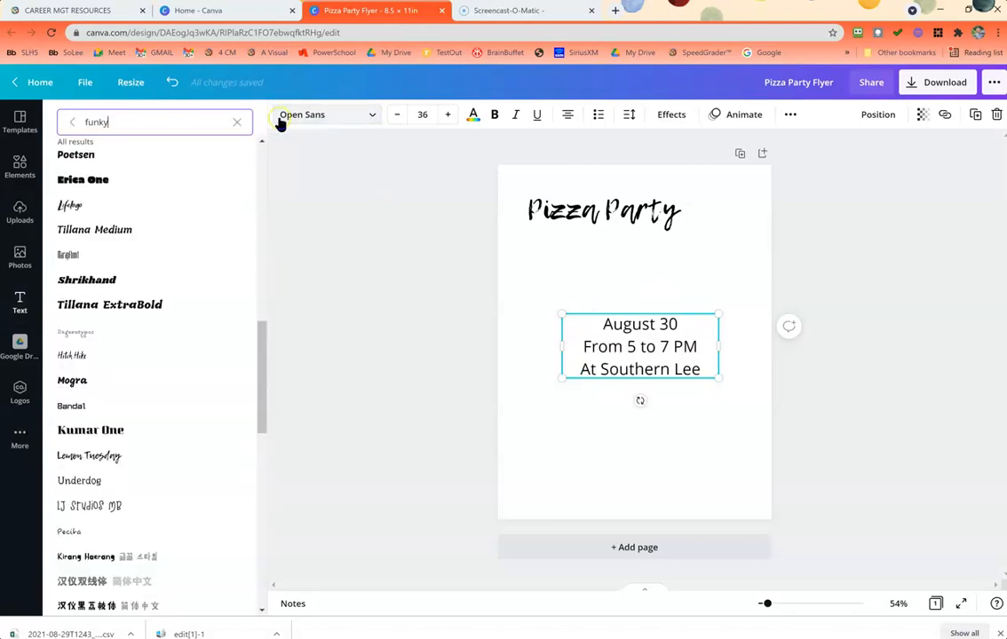
{"action": "left_click_drag", "start_coordinate": [151, 121], "coordinate": [41, 128]}
{"action": "type", "text": "serif"}
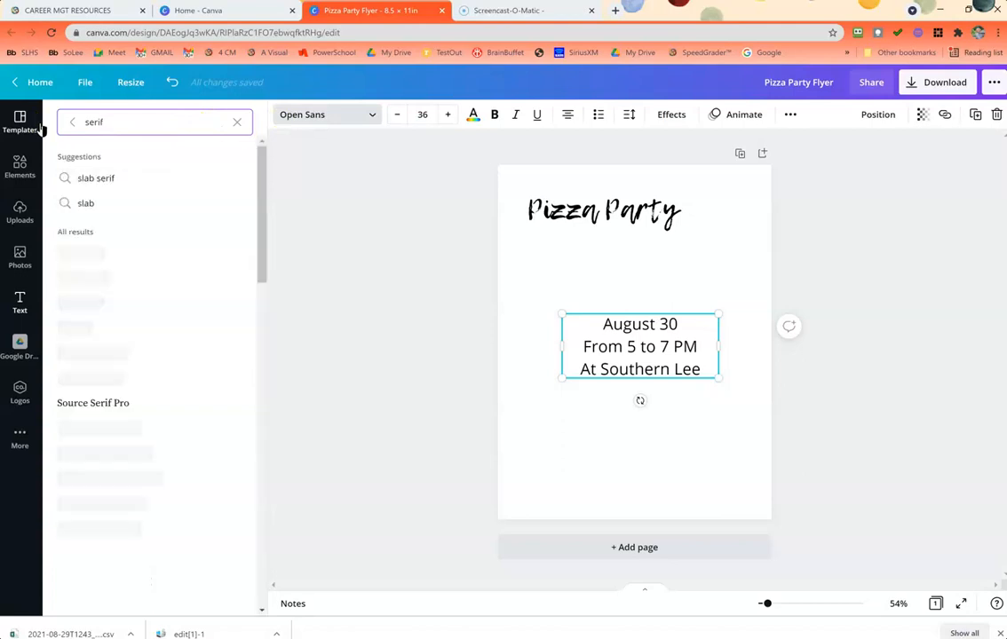
{"action": "scroll", "coordinate": [151, 388], "scroll_direction": "down", "scroll_amount": 5}
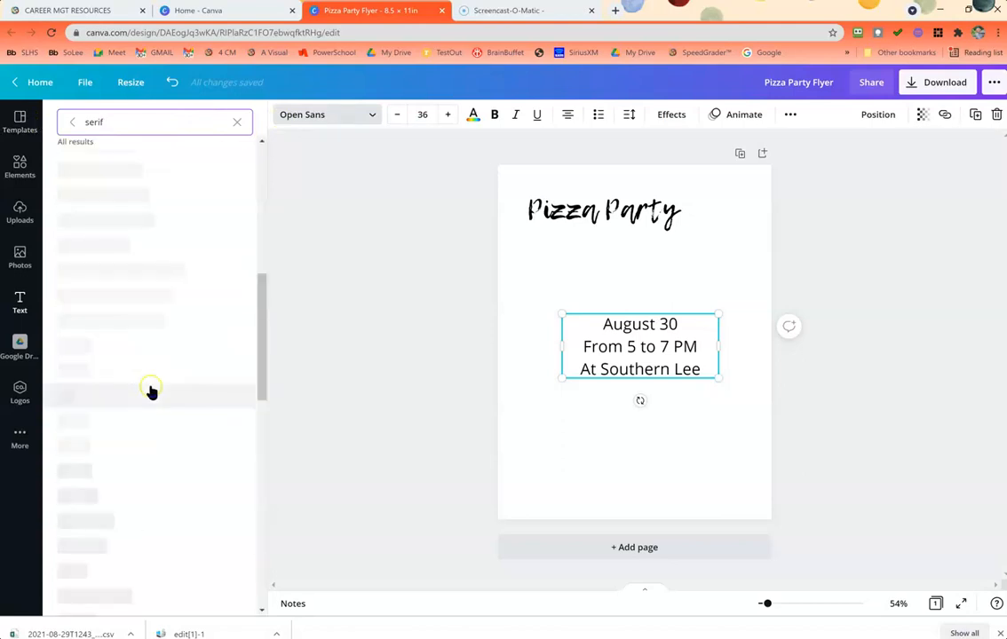
{"action": "left_click_drag", "start_coordinate": [123, 121], "coordinate": [27, 116]}
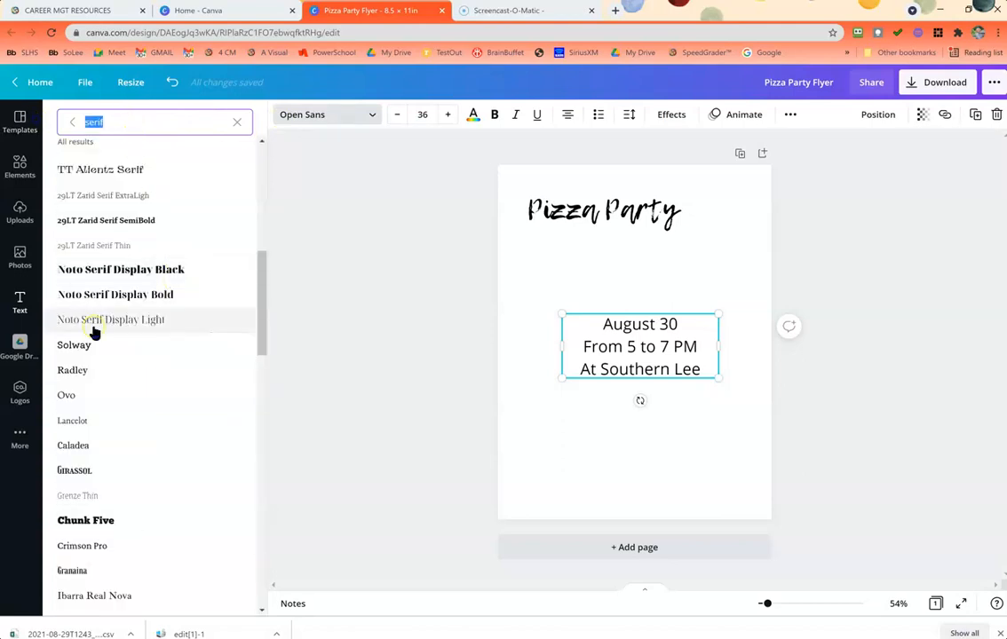
{"action": "left_click", "coordinate": [93, 378]}
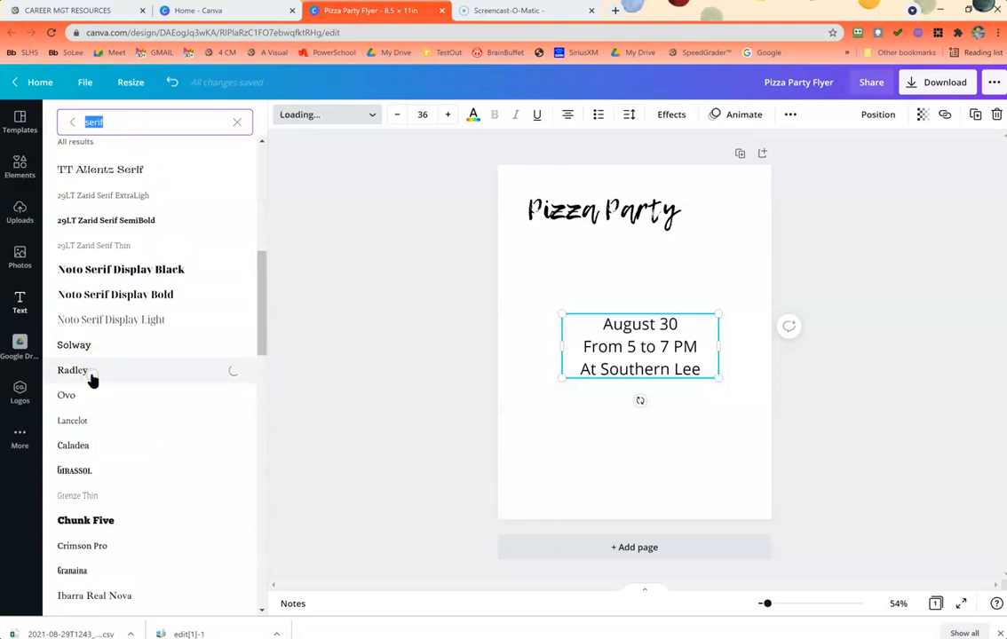
- Apply the Solway font to the three lines of date, time and place text
{"action": "left_click", "coordinate": [96, 351]}
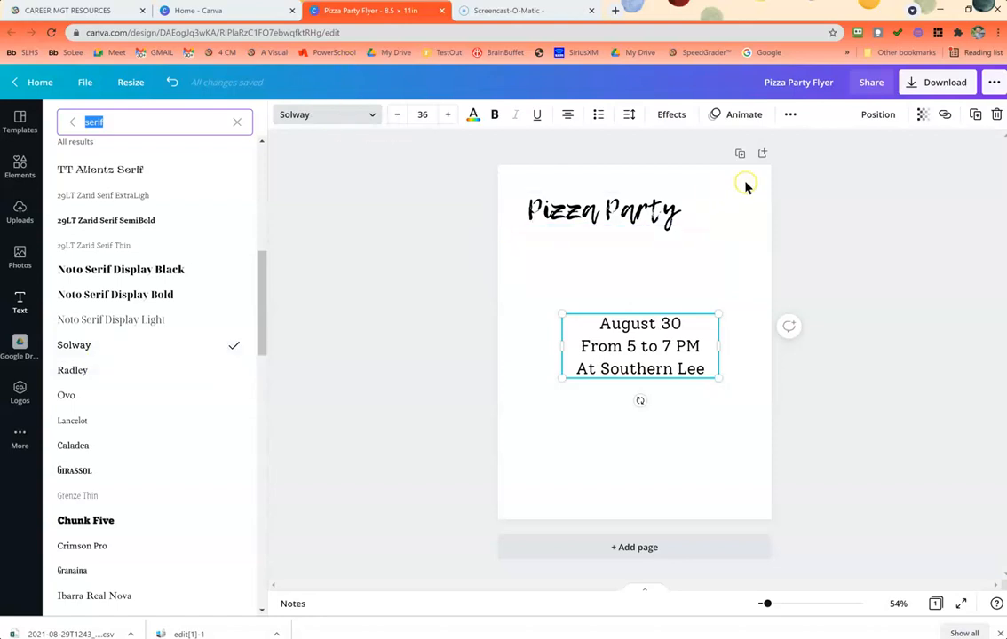
{"action": "left_click", "coordinate": [607, 210]}
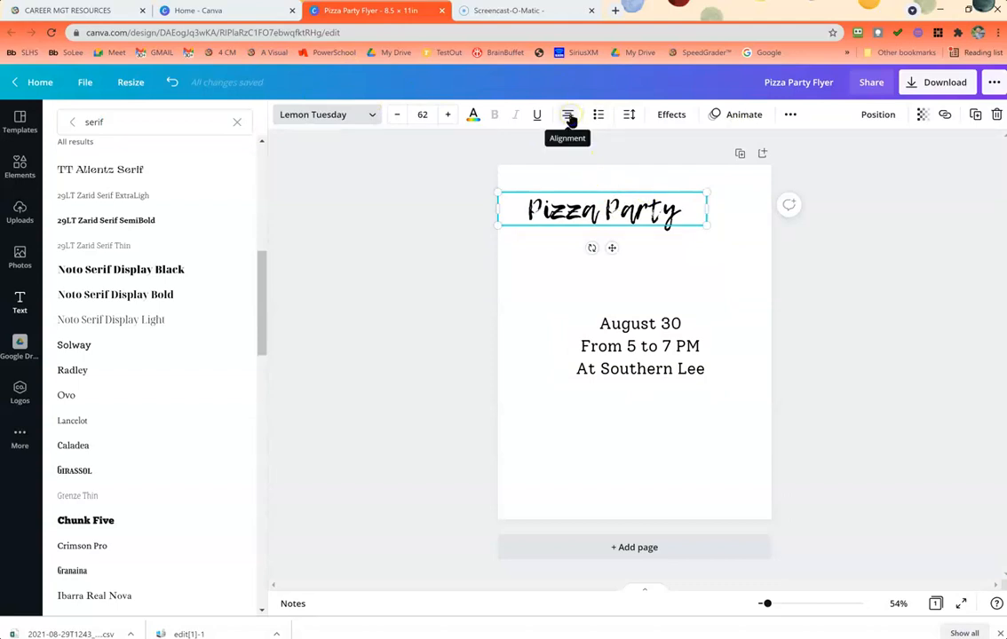
{"action": "left_click", "coordinate": [643, 353]}
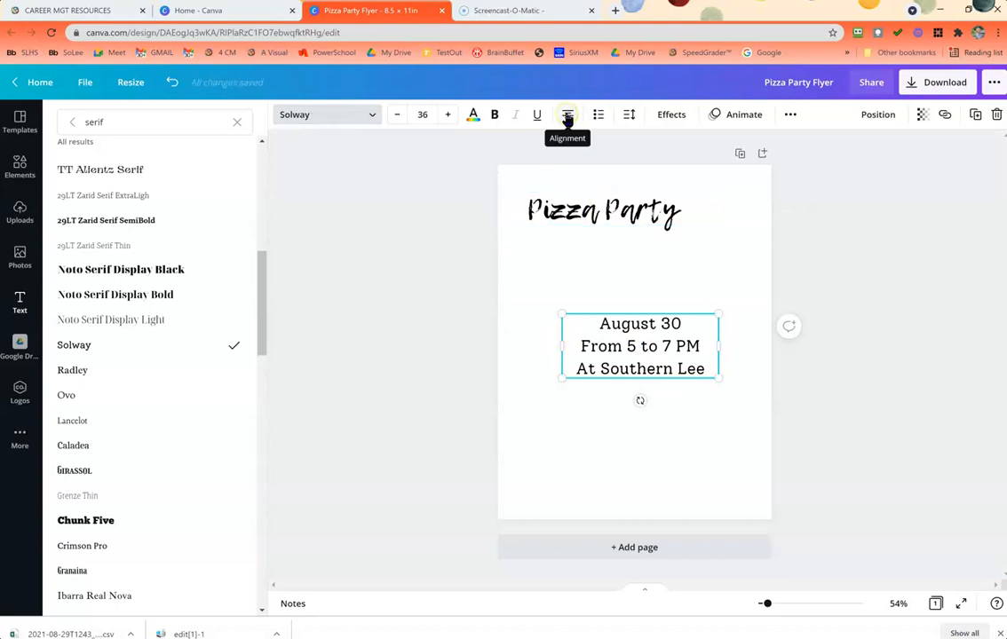
- Cycle the date, time and place text through the alignment options, including right and left, ending on centered
{"action": "left_click", "coordinate": [568, 115]}
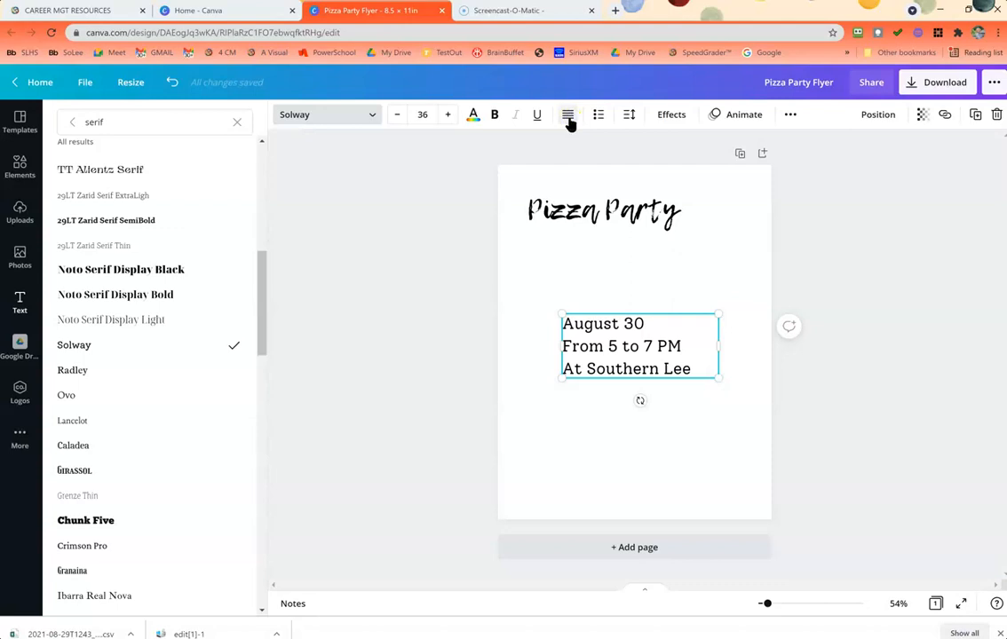
{"action": "left_click_drag", "start_coordinate": [699, 371], "coordinate": [495, 278]}
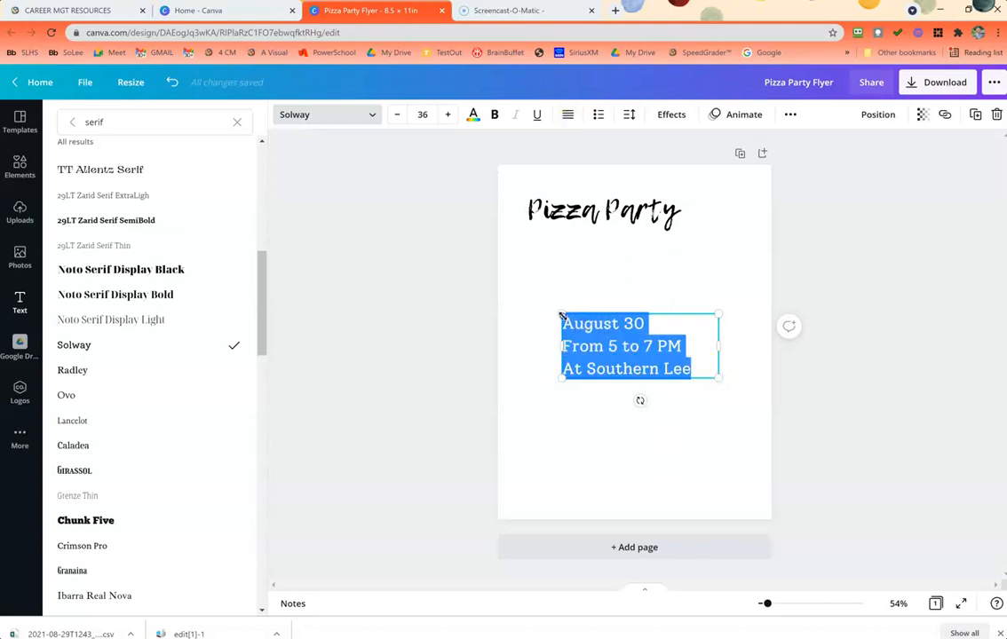
{"action": "left_click", "coordinate": [567, 116]}
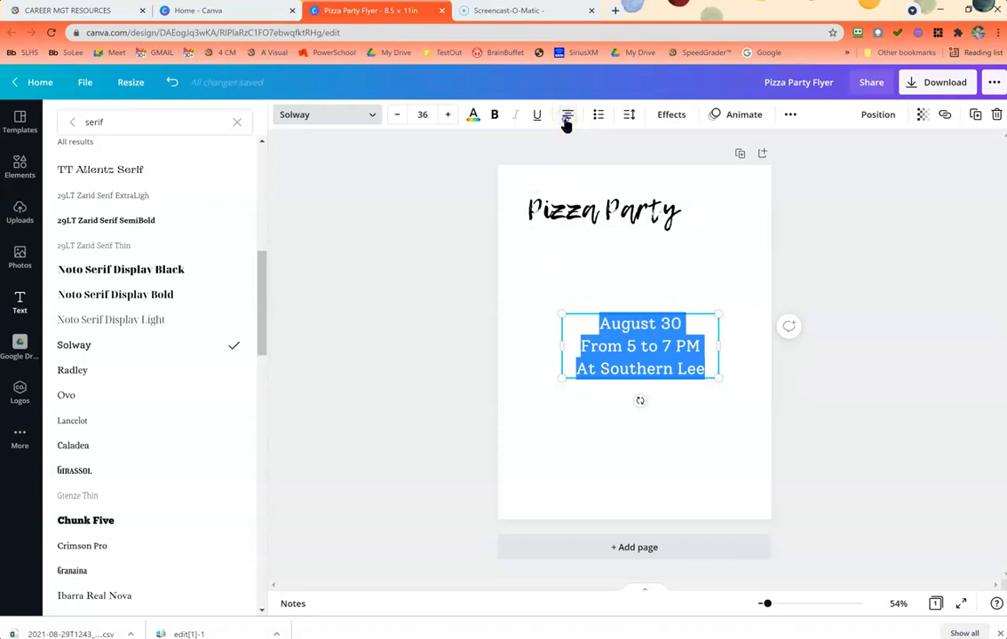
{"action": "left_click", "coordinate": [565, 119]}
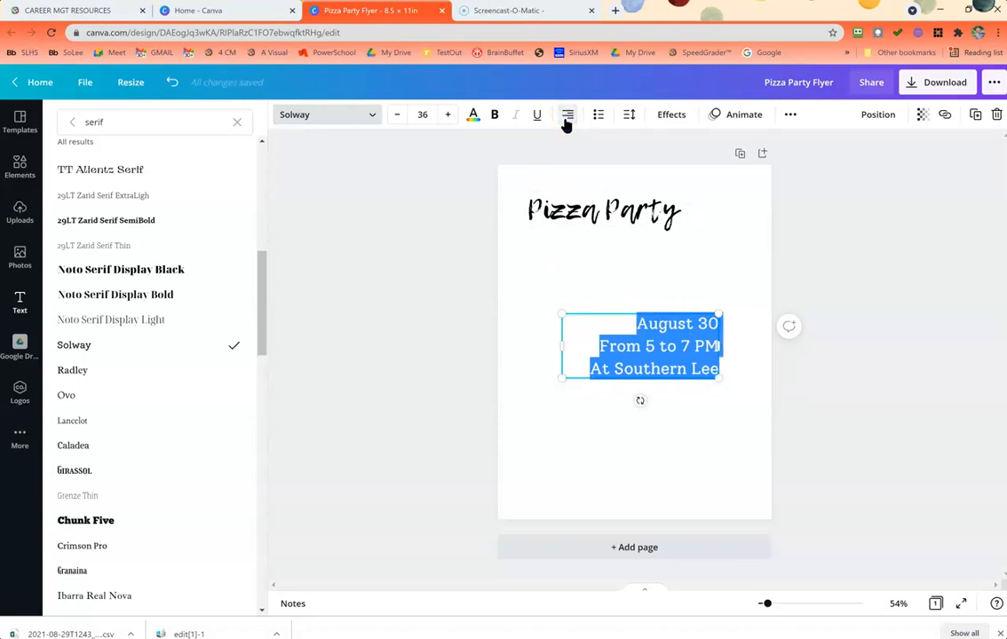
{"action": "left_click", "coordinate": [565, 119]}
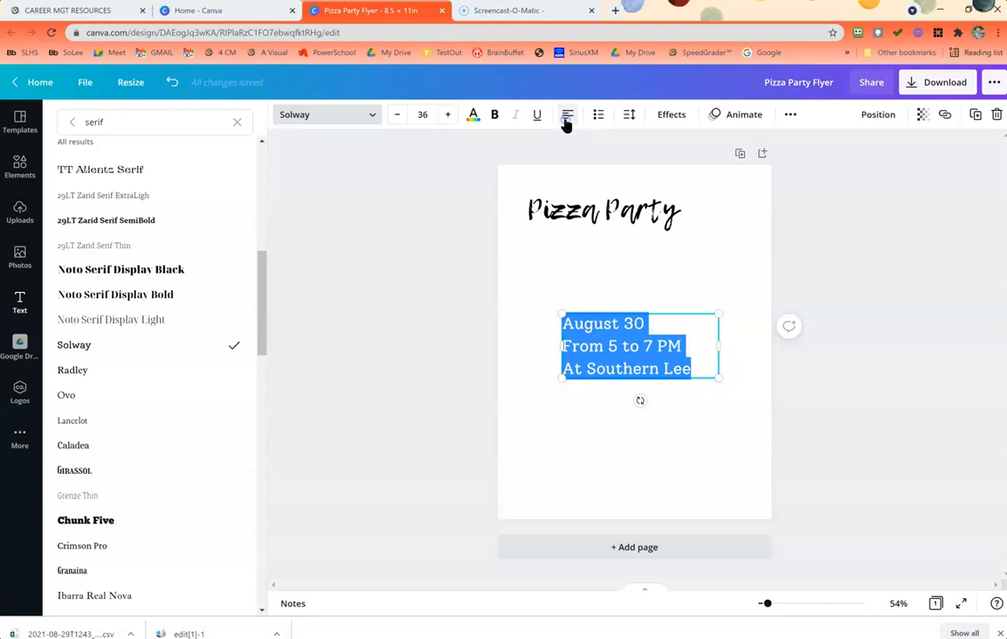
{"action": "left_click", "coordinate": [570, 122]}
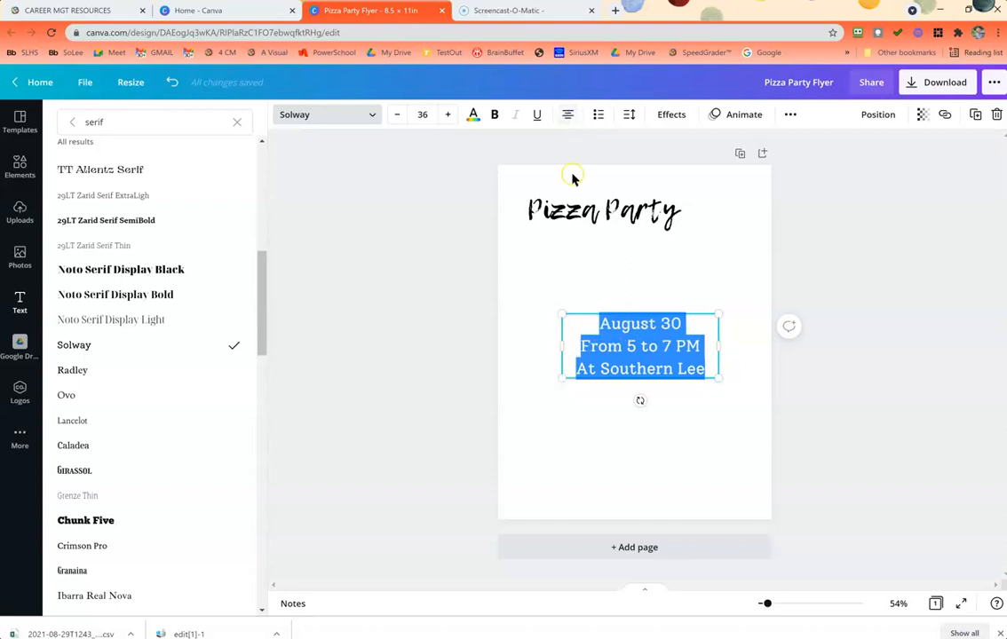
- Widen the "Pizza Party" heading's text box to the right edge of the flyer page and move it slightly down
{"action": "left_click", "coordinate": [513, 217]}
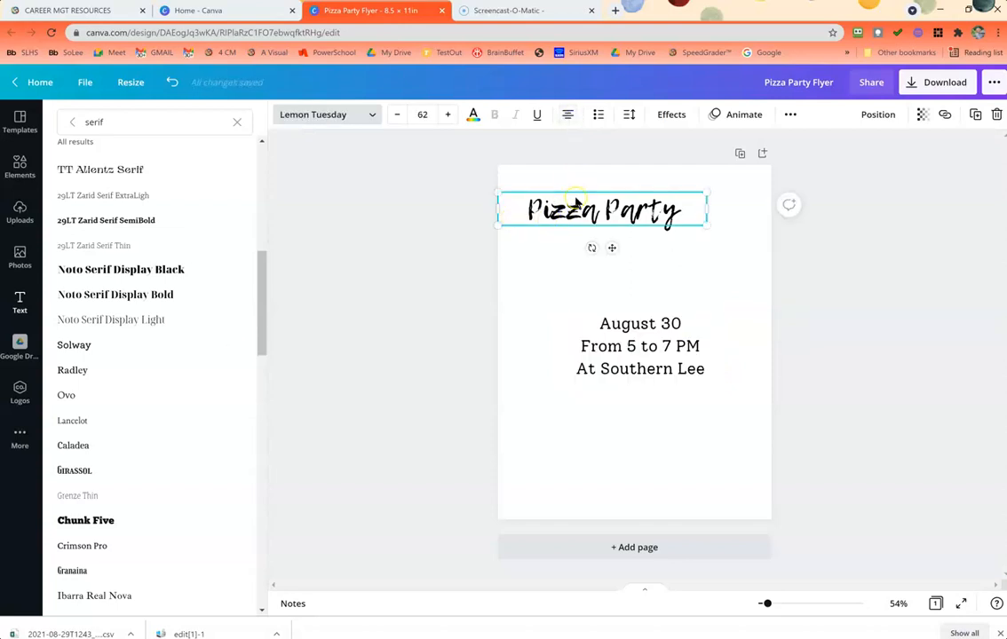
{"action": "left_click_drag", "start_coordinate": [707, 208], "coordinate": [742, 209]}
{"action": "left_click", "coordinate": [525, 208]}
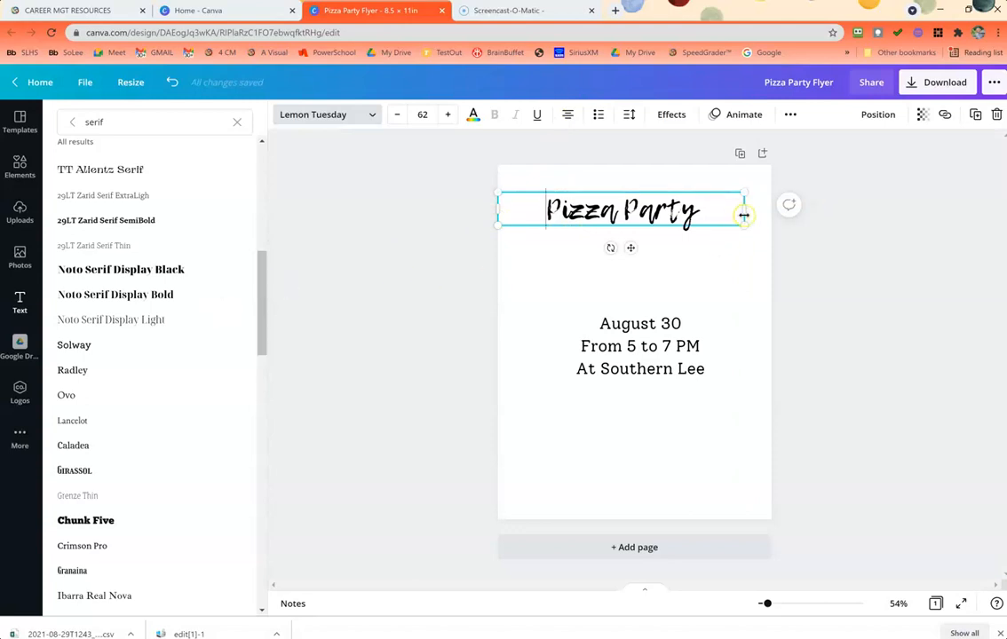
{"action": "left_click_drag", "start_coordinate": [744, 208], "coordinate": [774, 208]}
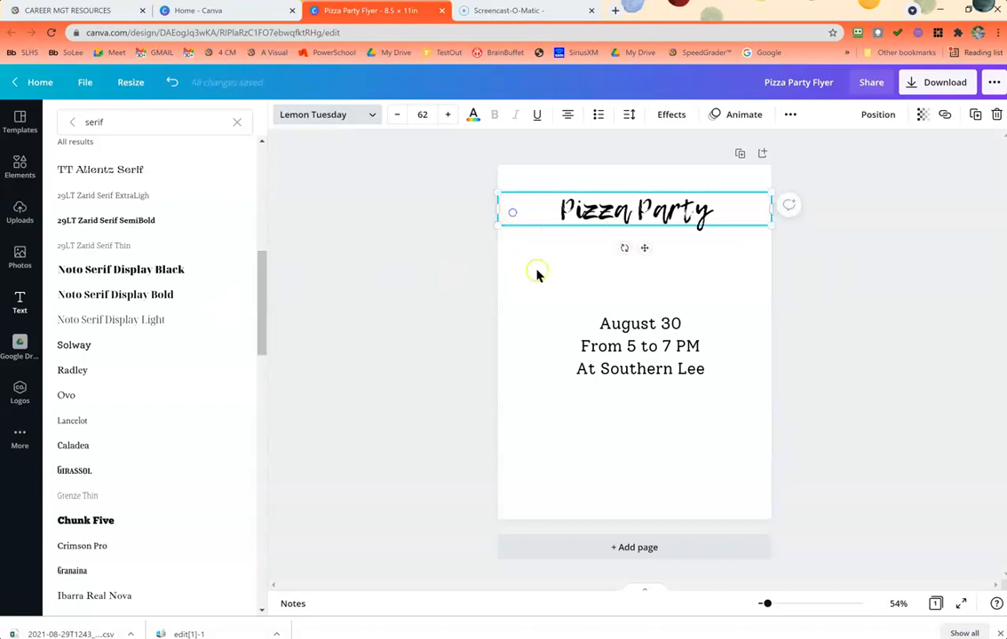
{"action": "left_click_drag", "start_coordinate": [660, 191], "coordinate": [659, 203]}
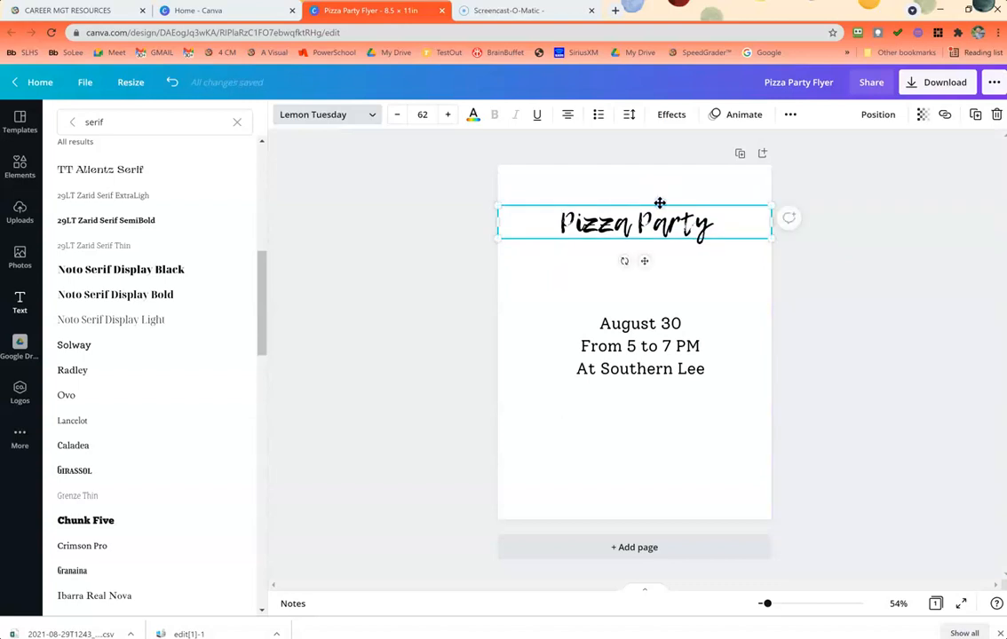
- Set the font size of the "Pizza Party" heading to 66
{"action": "left_click", "coordinate": [621, 347]}
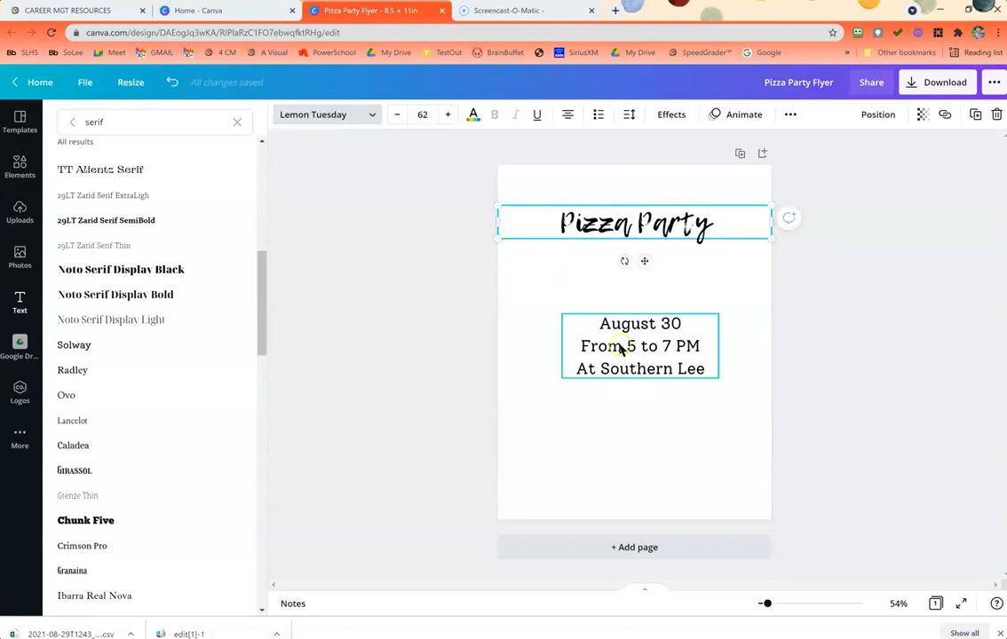
{"action": "left_click", "coordinate": [619, 226]}
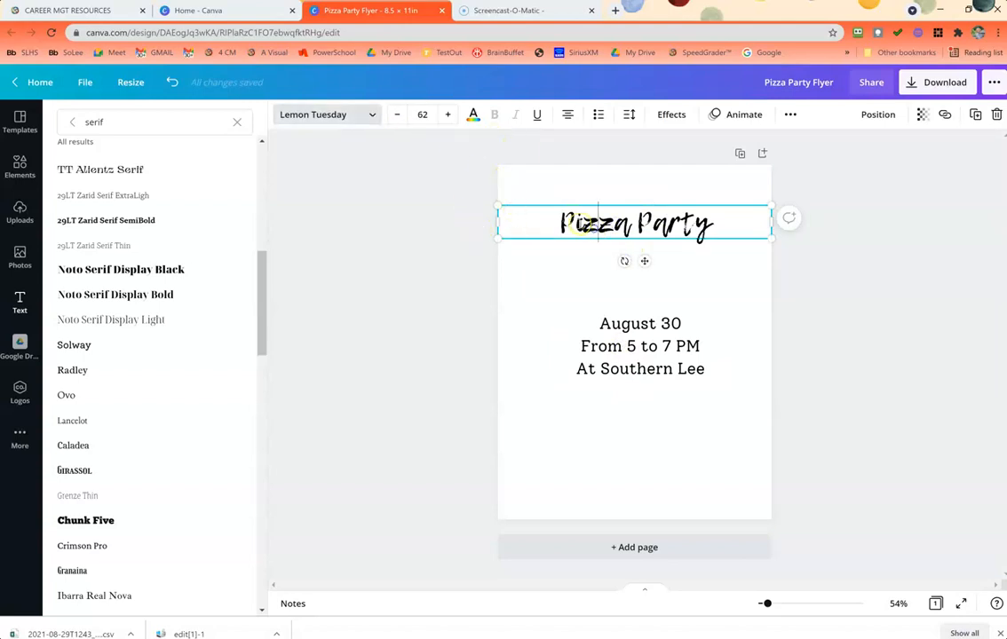
{"action": "left_click_drag", "start_coordinate": [560, 222], "coordinate": [726, 229]}
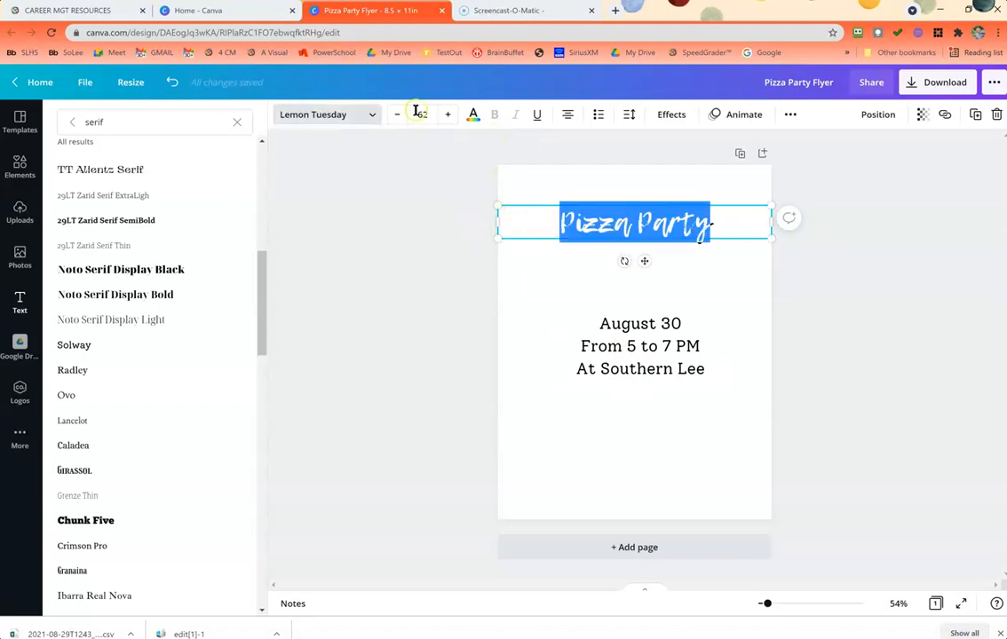
{"action": "left_click", "coordinate": [451, 114]}
{"action": "left_click", "coordinate": [451, 115]}
{"action": "left_click", "coordinate": [451, 114]}
{"action": "left_click", "coordinate": [451, 115]}
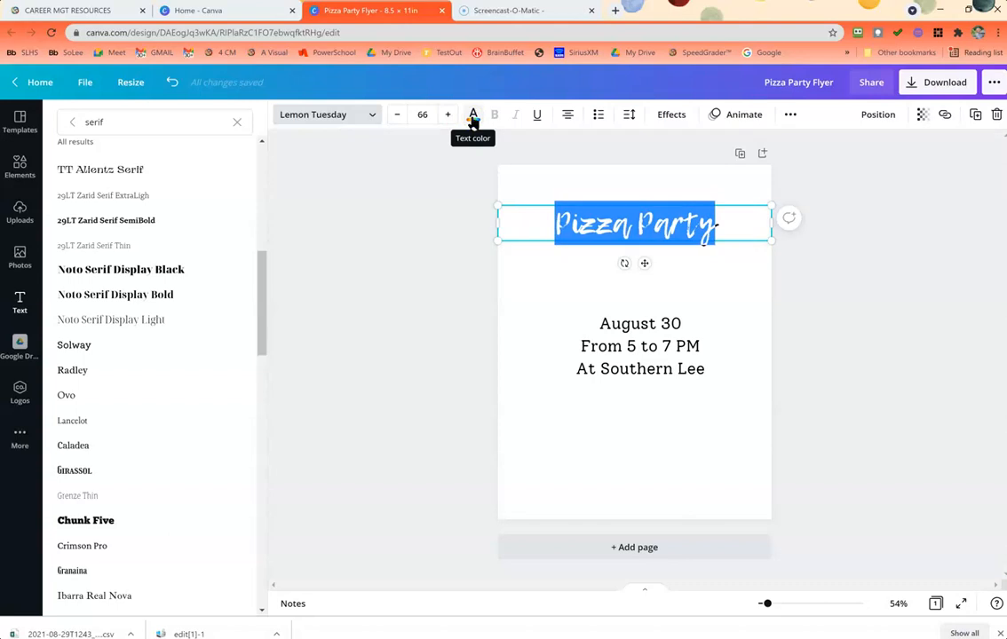
- Bring up the text color choices for the "Pizza Party" heading
{"action": "left_click", "coordinate": [474, 117]}
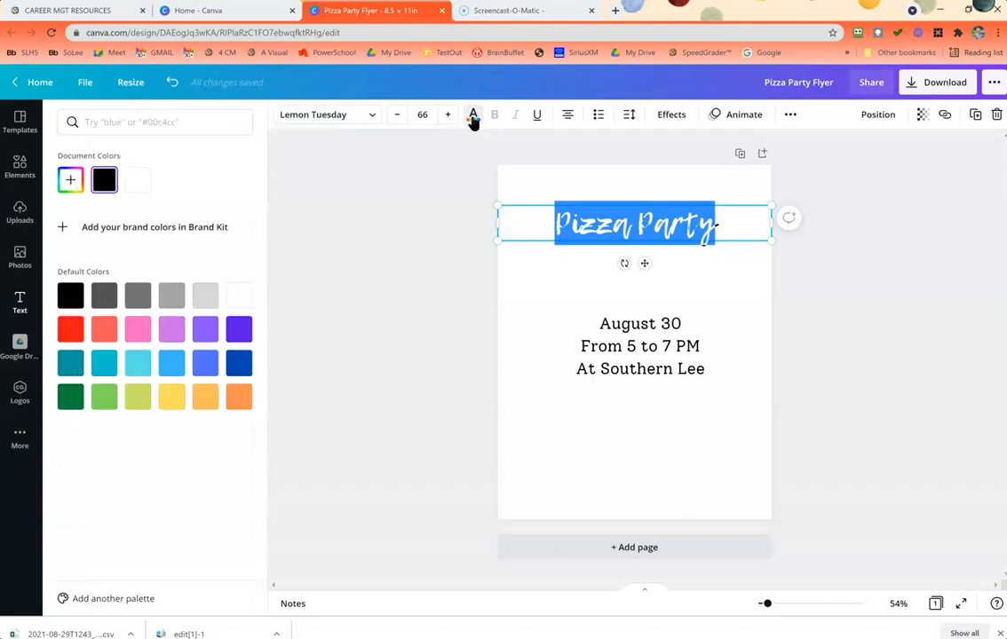
{"action": "left_click", "coordinate": [473, 117]}
{"action": "left_click", "coordinate": [473, 117]}
- Give the "Pizza Party" heading a Shadow effect and color the shadow yellow
{"action": "left_click", "coordinate": [667, 115]}
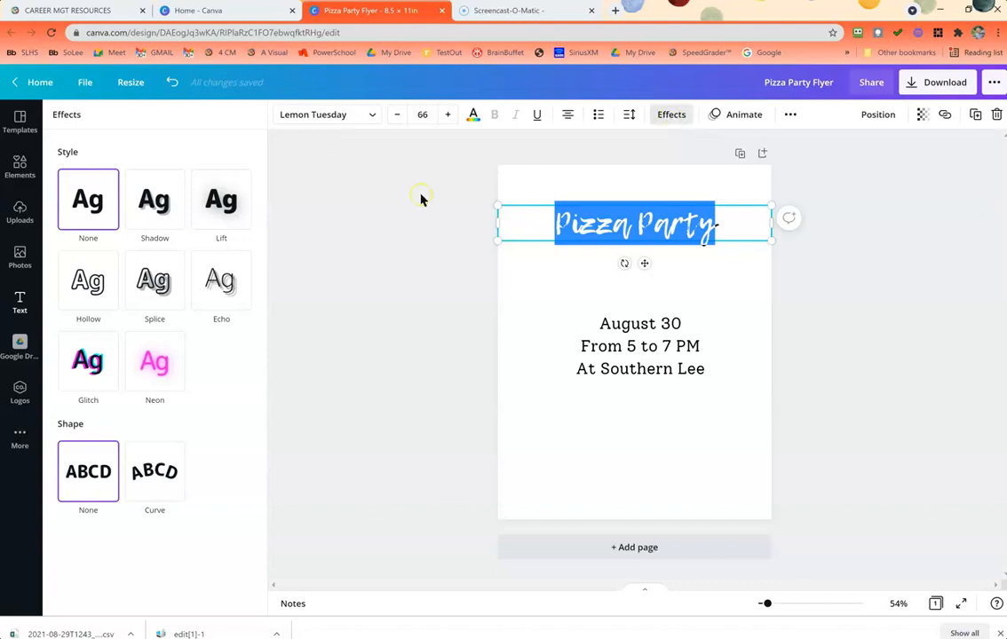
{"action": "left_click", "coordinate": [150, 221]}
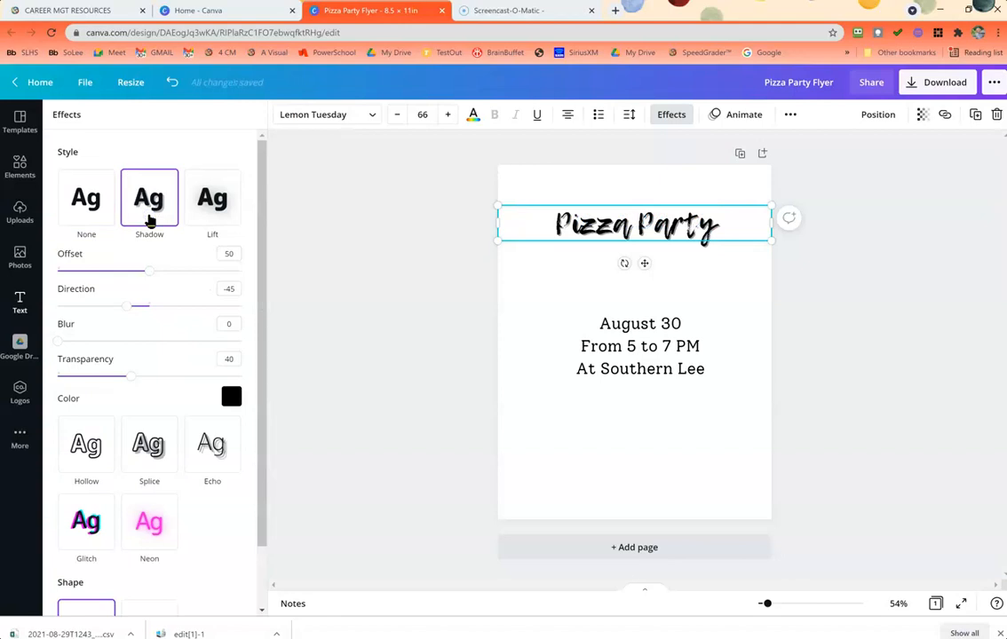
{"action": "scroll", "coordinate": [178, 364], "scroll_direction": "down", "scroll_amount": 1}
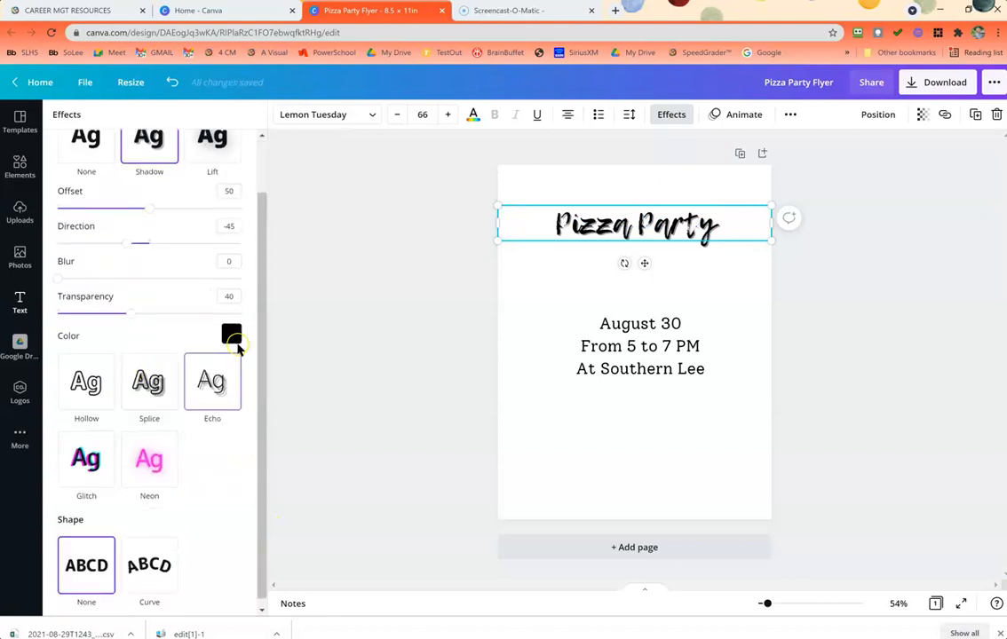
{"action": "left_click", "coordinate": [231, 335]}
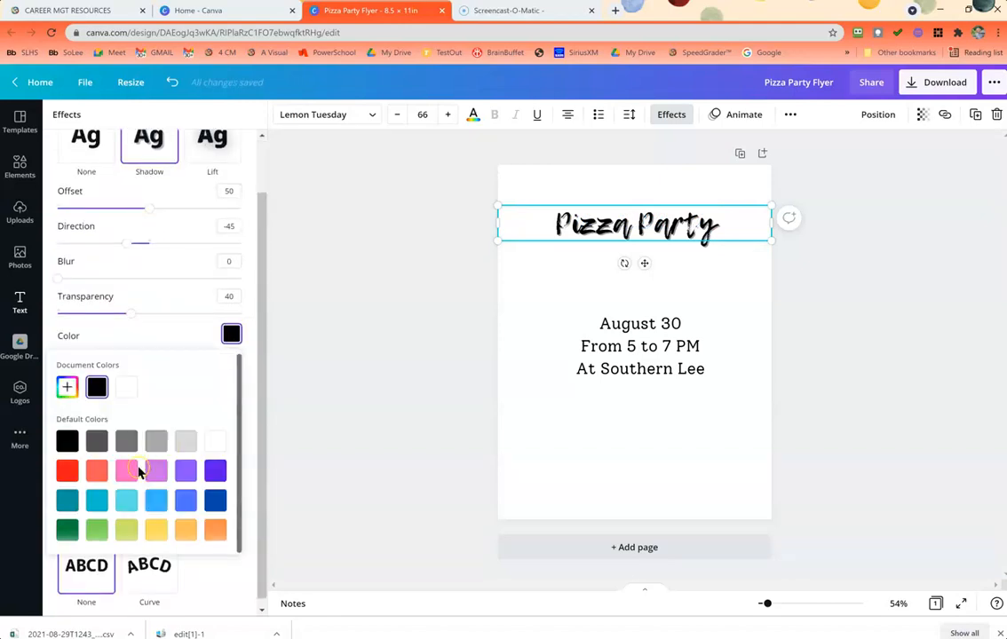
{"action": "left_click", "coordinate": [155, 529]}
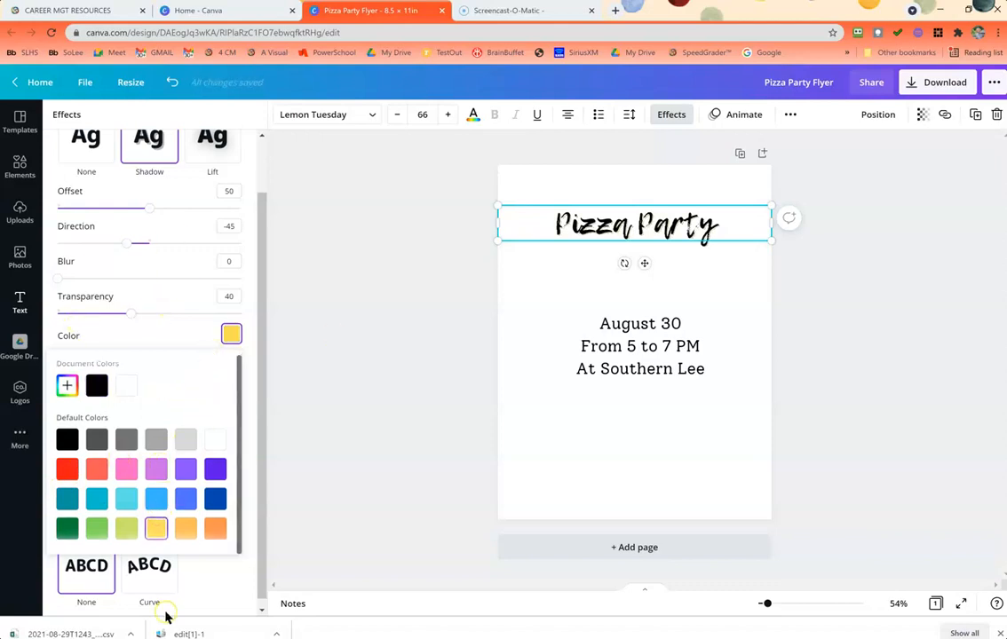
{"action": "left_click", "coordinate": [194, 590]}
{"action": "scroll", "coordinate": [193, 568], "scroll_direction": "up", "scroll_amount": 1}
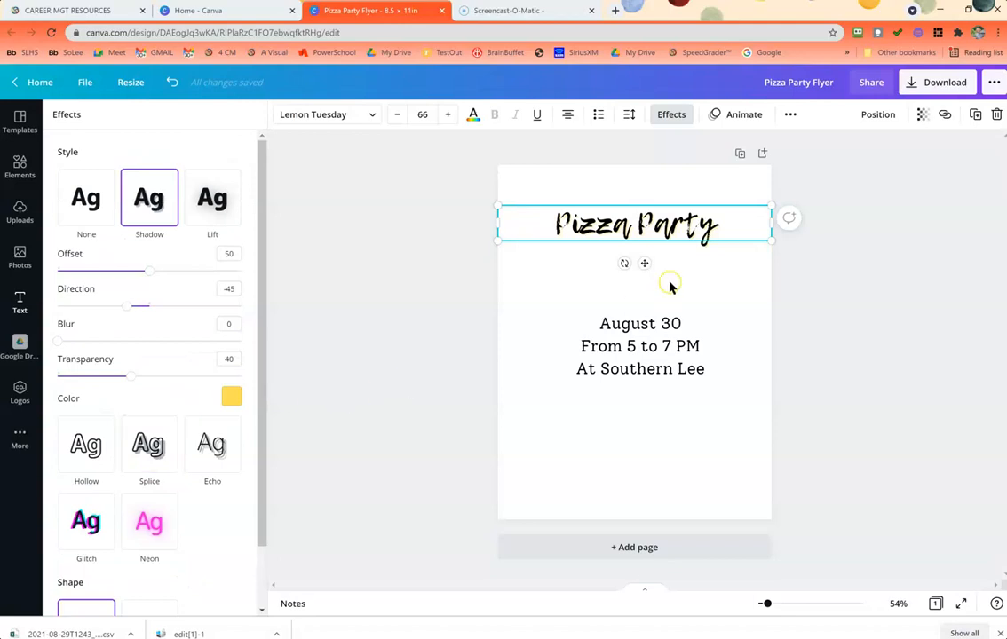
- Scale up the date, time and place text block to a font size of about 49.4
{"action": "left_click", "coordinate": [602, 371]}
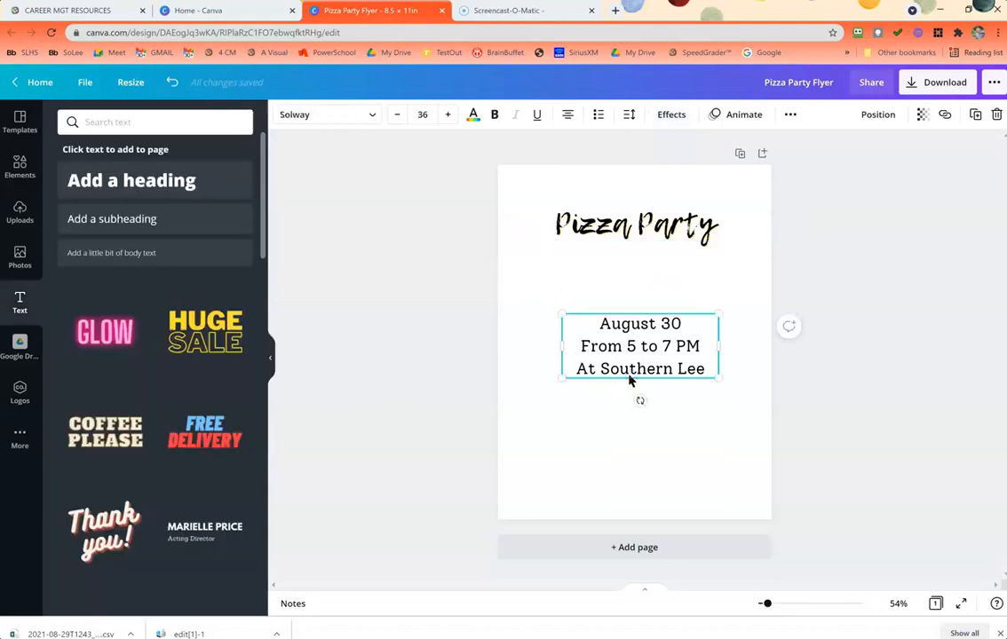
{"action": "left_click_drag", "start_coordinate": [559, 377], "coordinate": [534, 478]}
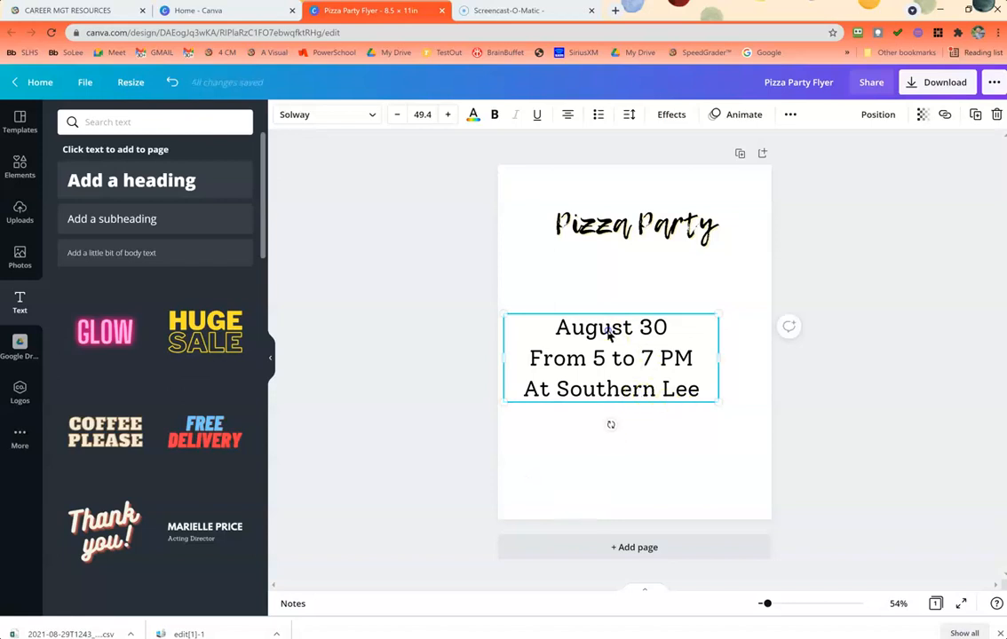
- Tighten the line spacing of the date, time and place text to 0.97 and move the block near the bottom of the flyer page
{"action": "left_click_drag", "start_coordinate": [553, 325], "coordinate": [702, 389]}
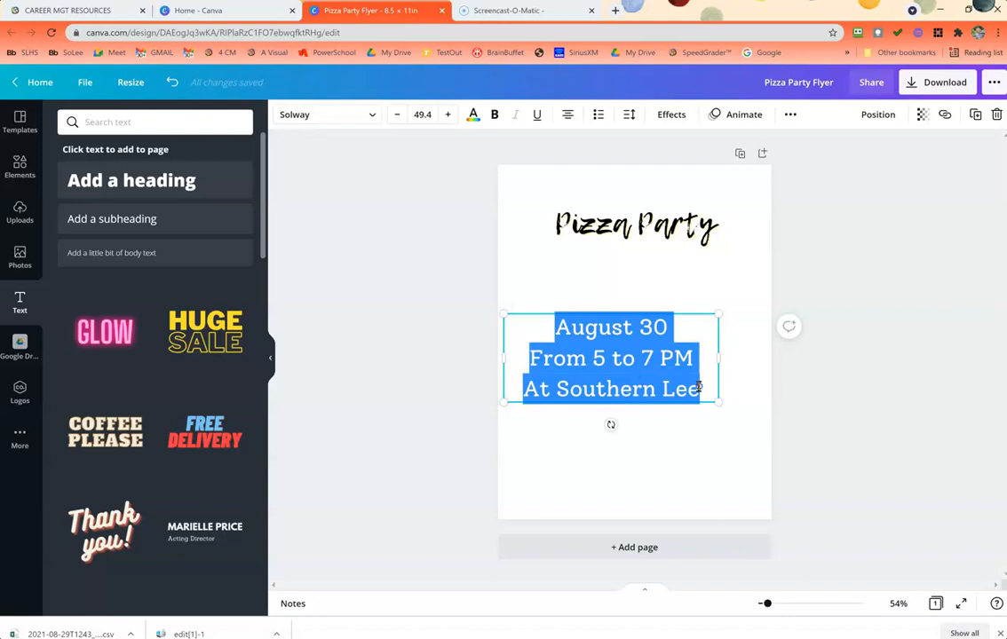
{"action": "left_click", "coordinate": [631, 115]}
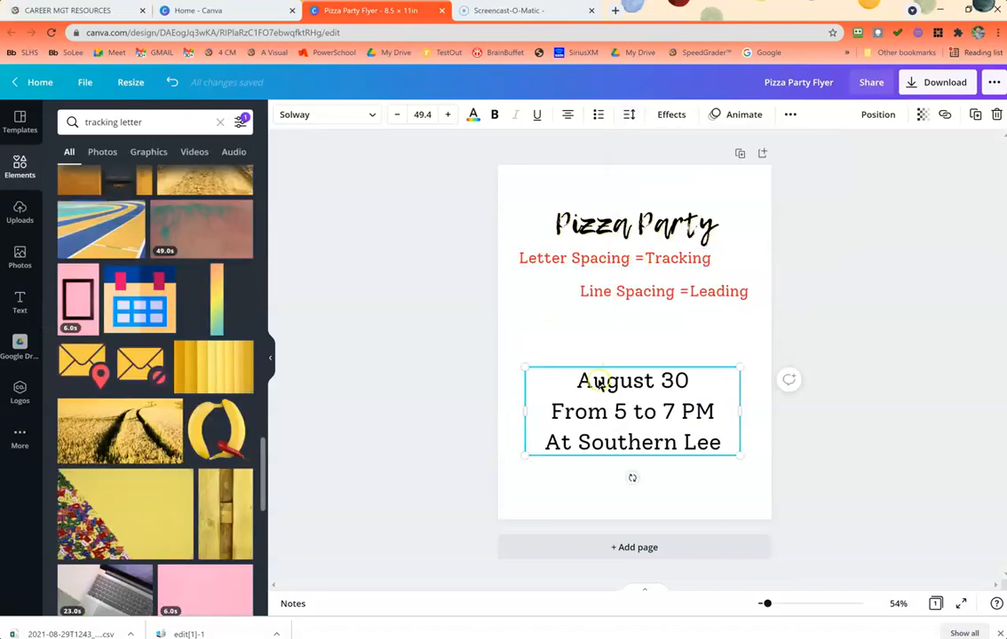
{"action": "left_click_drag", "start_coordinate": [578, 378], "coordinate": [719, 435]}
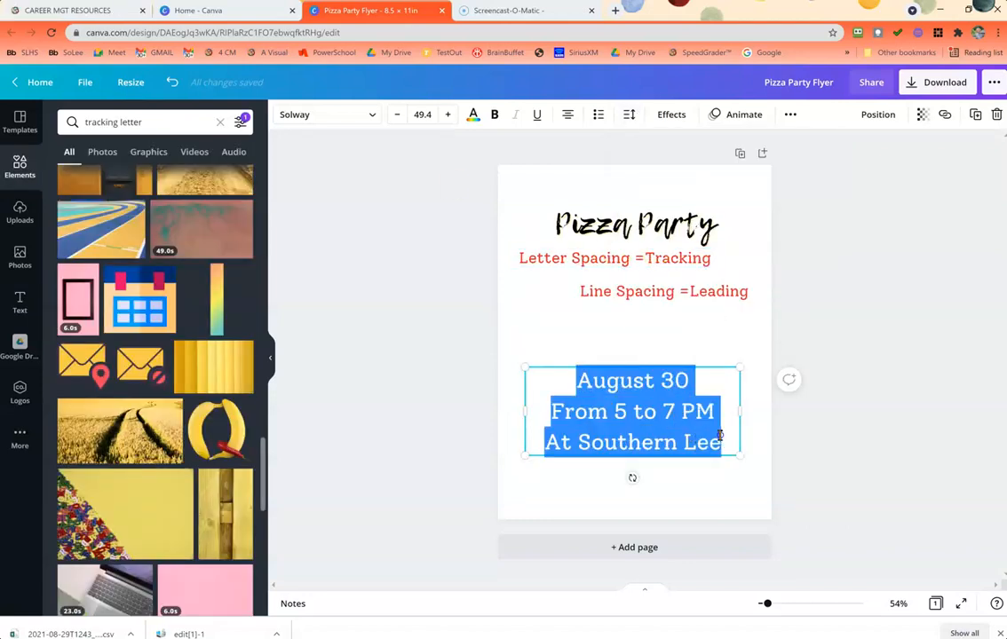
{"action": "left_click", "coordinate": [630, 118]}
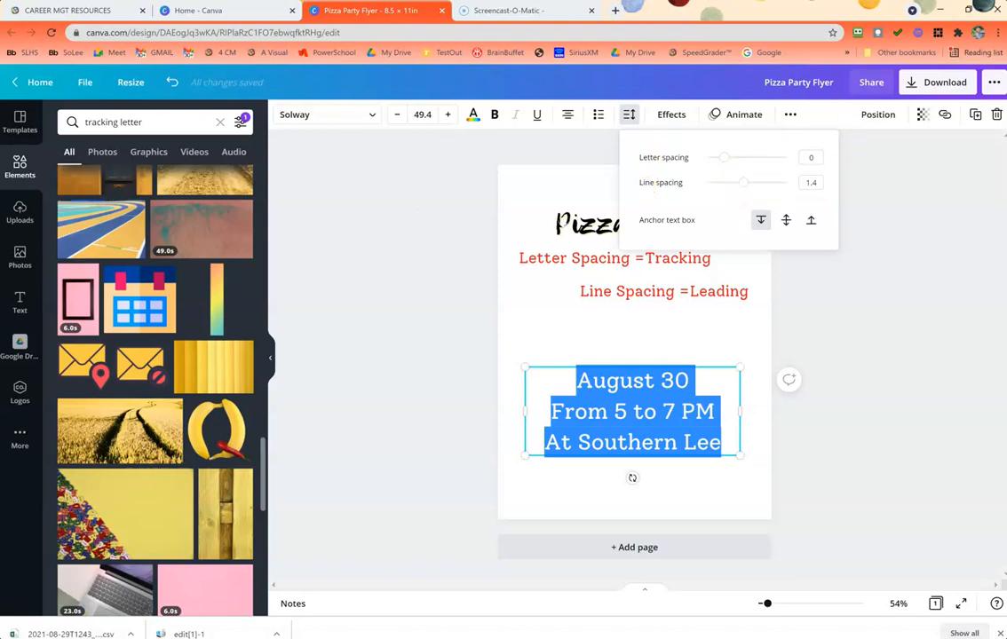
{"action": "mouse_move", "coordinate": [739, 183]}
{"action": "left_mouse_down"}
{"action": "mouse_move", "coordinate": [781, 195]}
{"action": "mouse_move", "coordinate": [728, 194]}
{"action": "left_mouse_up"}
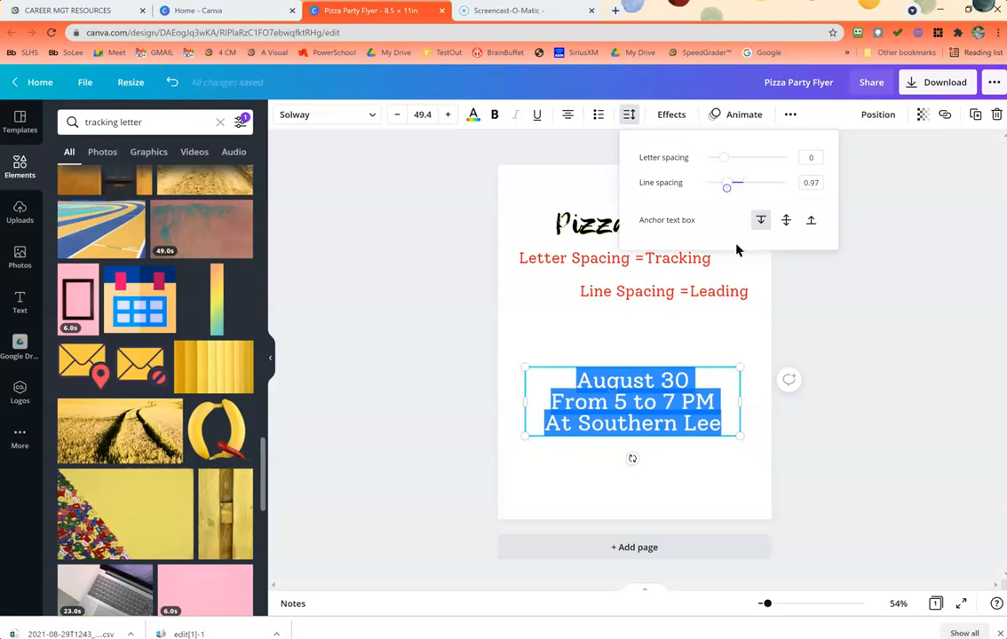
{"action": "left_click", "coordinate": [678, 335]}
{"action": "left_click_drag", "start_coordinate": [645, 400], "coordinate": [643, 477]}
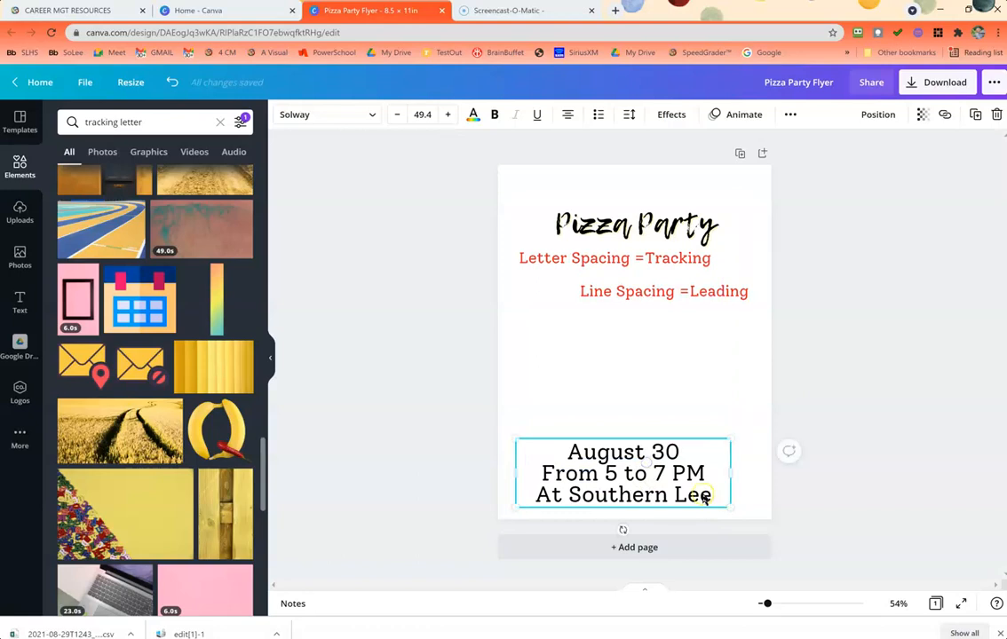
- Set the line spacing of the date, time and place text to 1
{"action": "left_click_drag", "start_coordinate": [698, 492], "coordinate": [576, 449]}
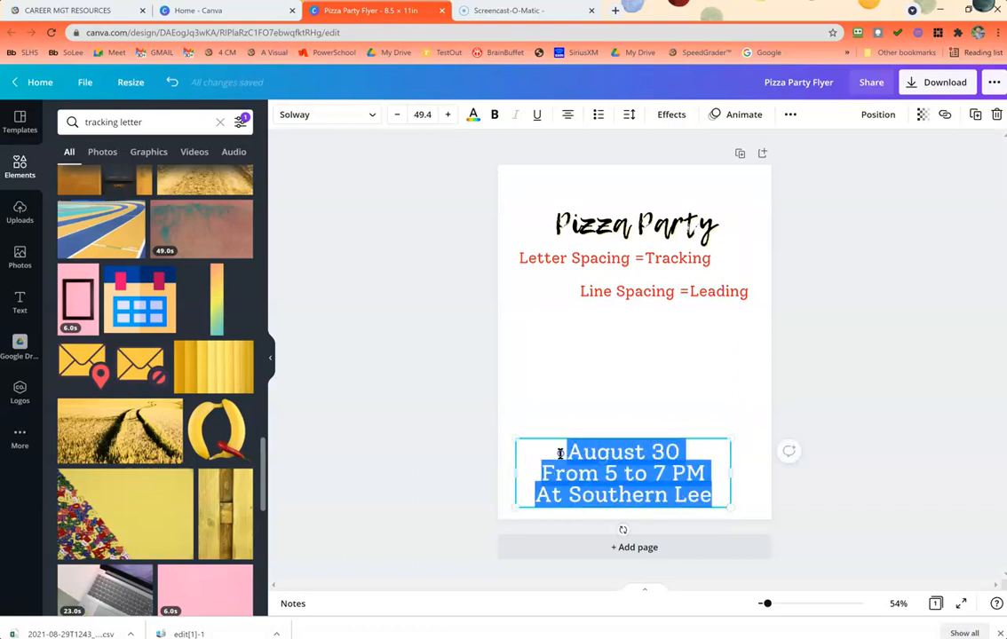
{"action": "left_click", "coordinate": [627, 116]}
{"action": "mouse_move", "coordinate": [735, 183]}
{"action": "left_mouse_down"}
{"action": "mouse_move", "coordinate": [791, 196]}
{"action": "mouse_move", "coordinate": [719, 191]}
{"action": "mouse_move", "coordinate": [730, 189]}
{"action": "left_mouse_up"}
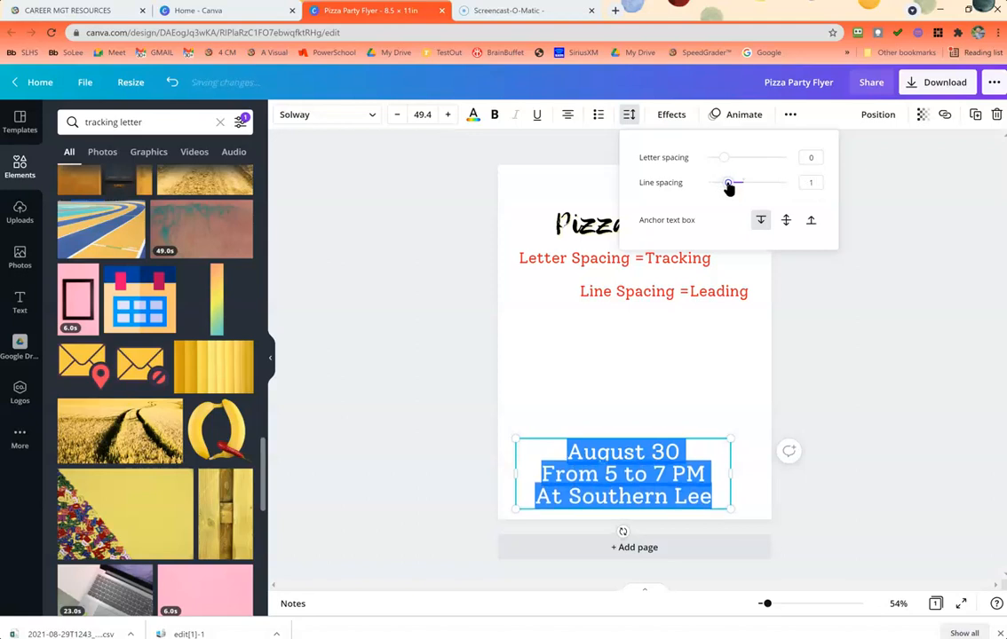
{"action": "left_click", "coordinate": [657, 407]}
{"action": "left_click", "coordinate": [591, 475]}
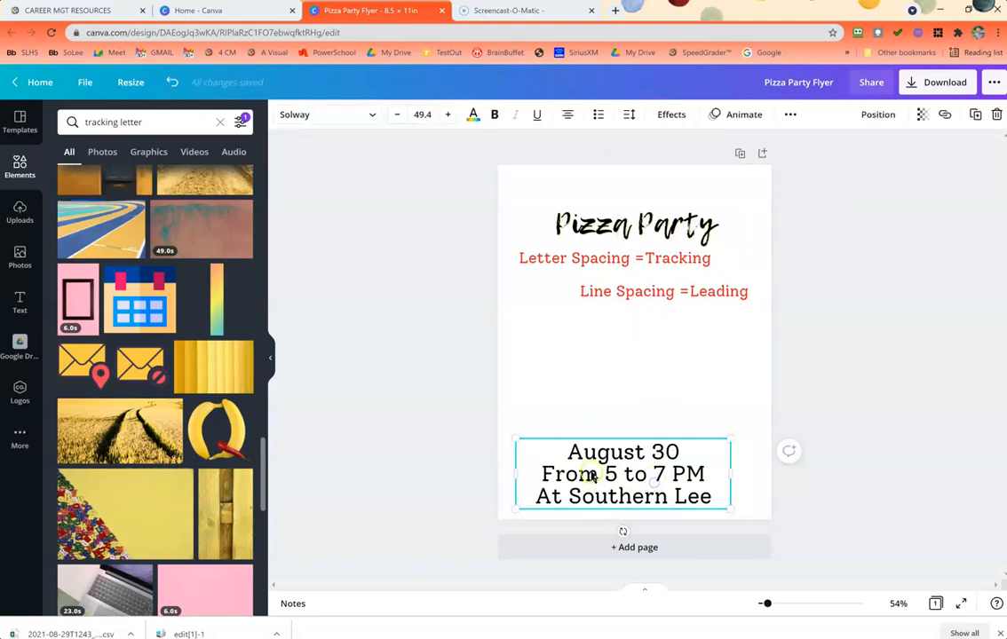
- Widen the letter spacing of the whole date, time and place text
{"action": "left_click", "coordinate": [566, 454]}
{"action": "left_click_drag", "start_coordinate": [655, 457], "coordinate": [717, 488]}
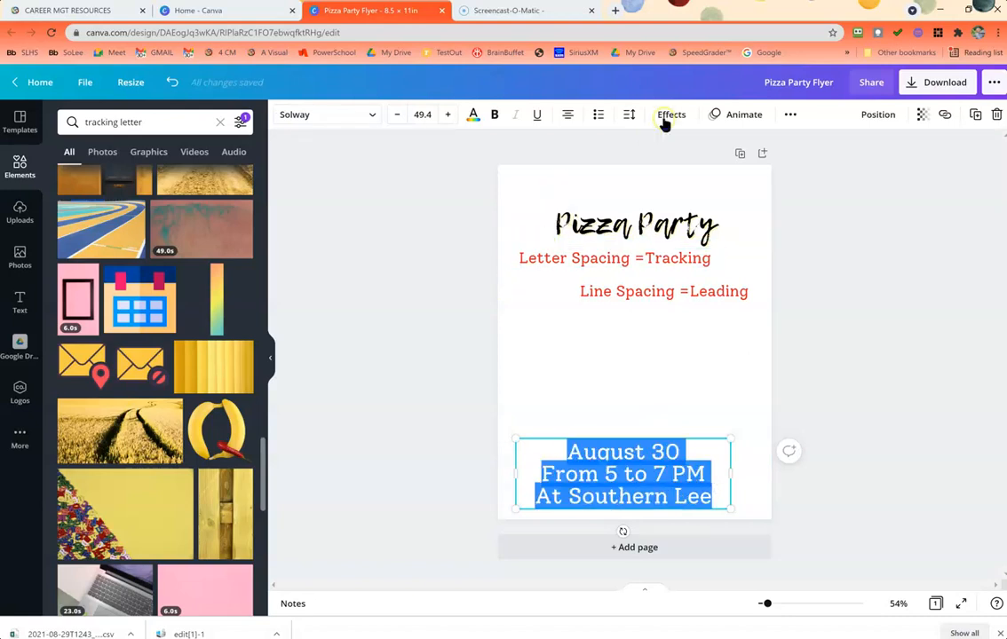
{"action": "left_click", "coordinate": [629, 120]}
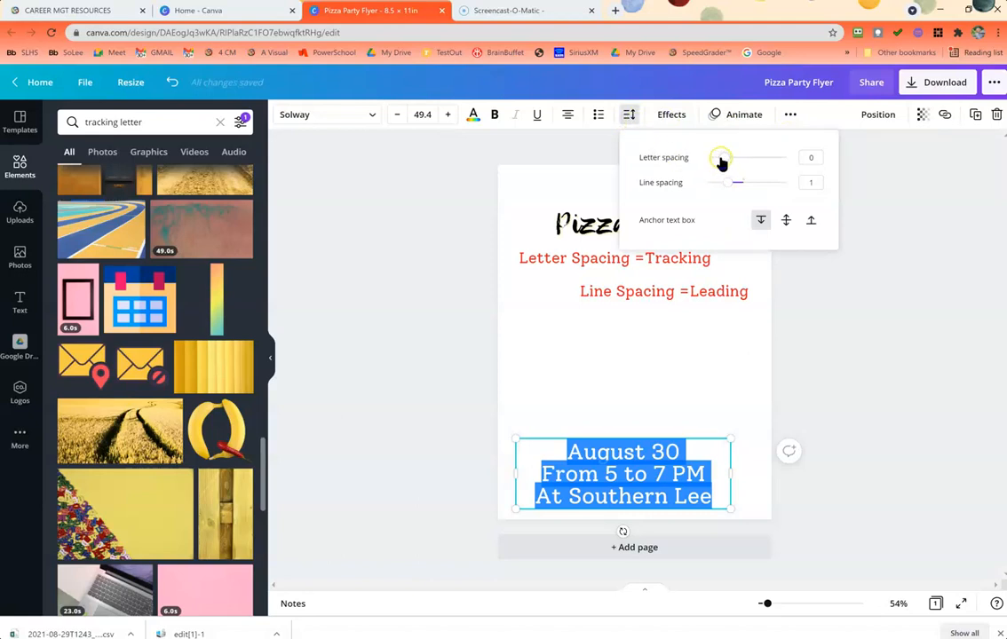
{"action": "mouse_move", "coordinate": [726, 162]}
{"action": "left_mouse_down"}
{"action": "mouse_move", "coordinate": [744, 164]}
{"action": "mouse_move", "coordinate": [716, 168]}
{"action": "left_mouse_up"}
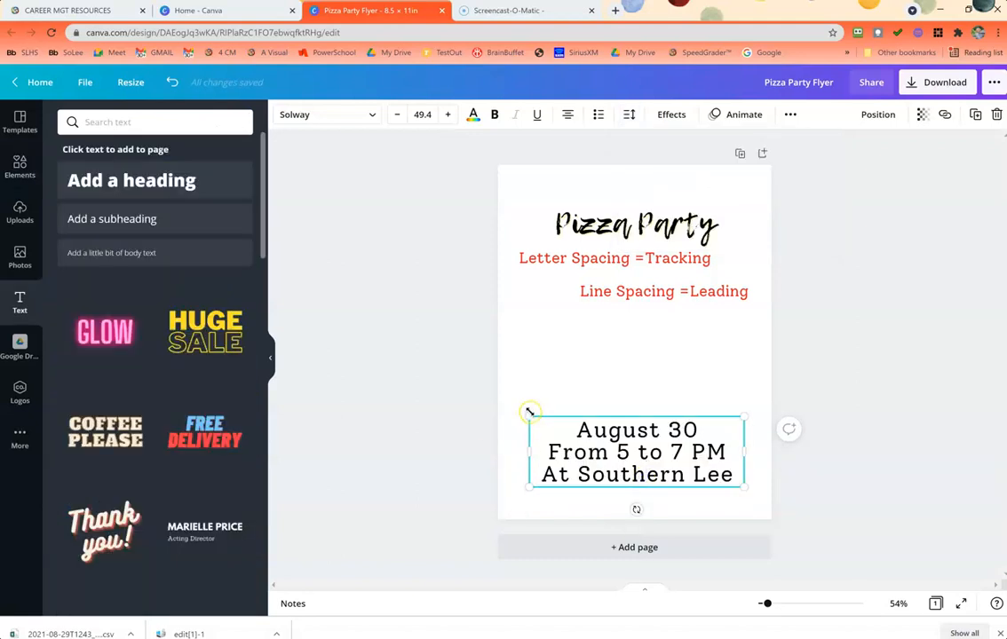
- Scale the date, time and place block down to a font size of about 45.2 and move the "Pizza Party" heading slightly up
{"action": "mouse_move", "coordinate": [539, 416]}
{"action": "left_mouse_down"}
{"action": "mouse_move", "coordinate": [629, 447]}
{"action": "mouse_move", "coordinate": [568, 451]}
{"action": "mouse_move", "coordinate": [547, 420]}
{"action": "left_mouse_up"}
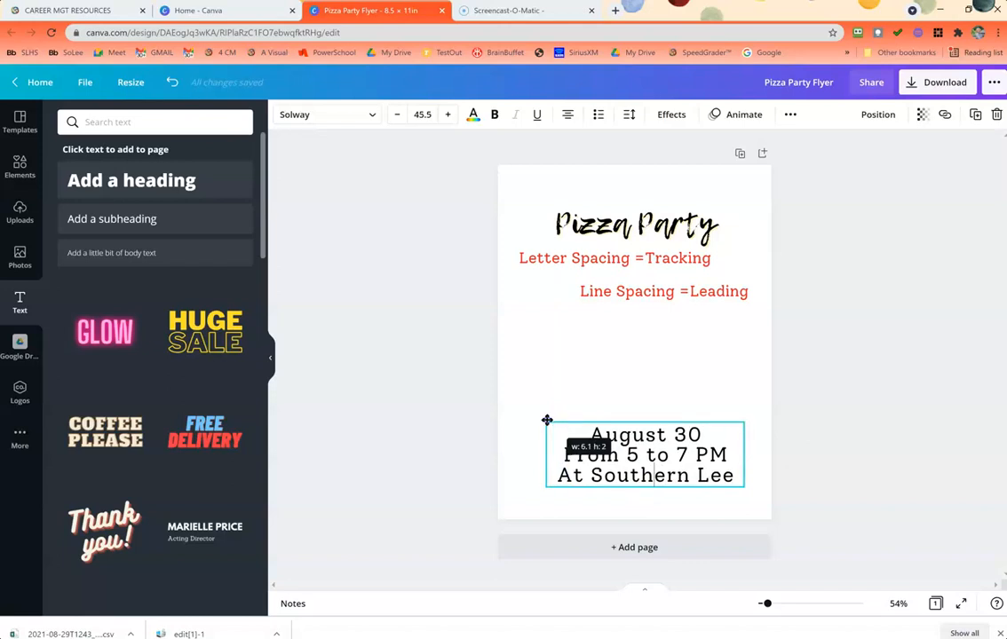
{"action": "left_click_drag", "start_coordinate": [547, 420], "coordinate": [549, 419]}
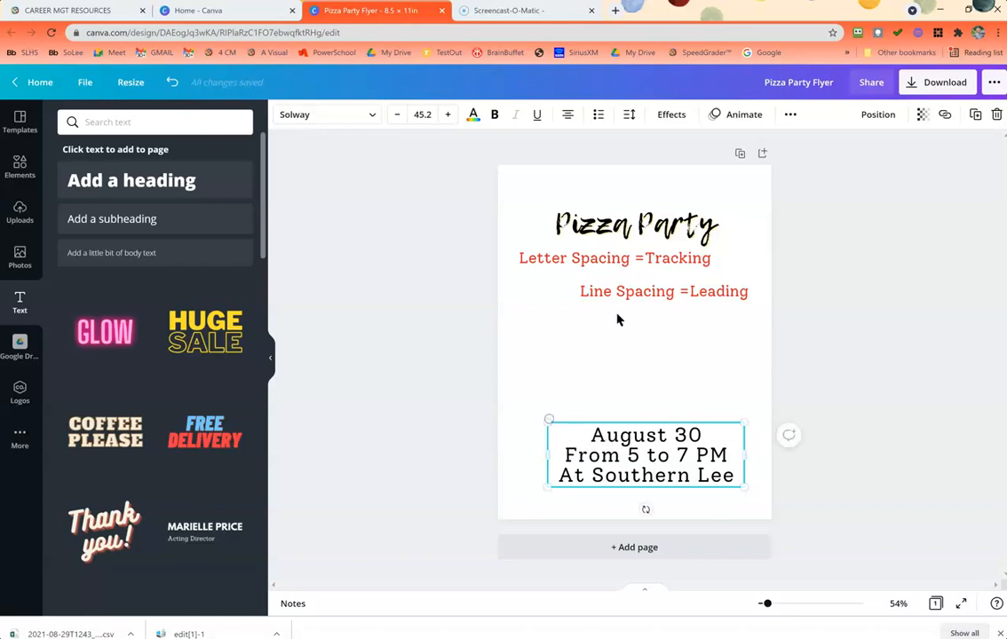
{"action": "left_click_drag", "start_coordinate": [610, 226], "coordinate": [612, 214]}
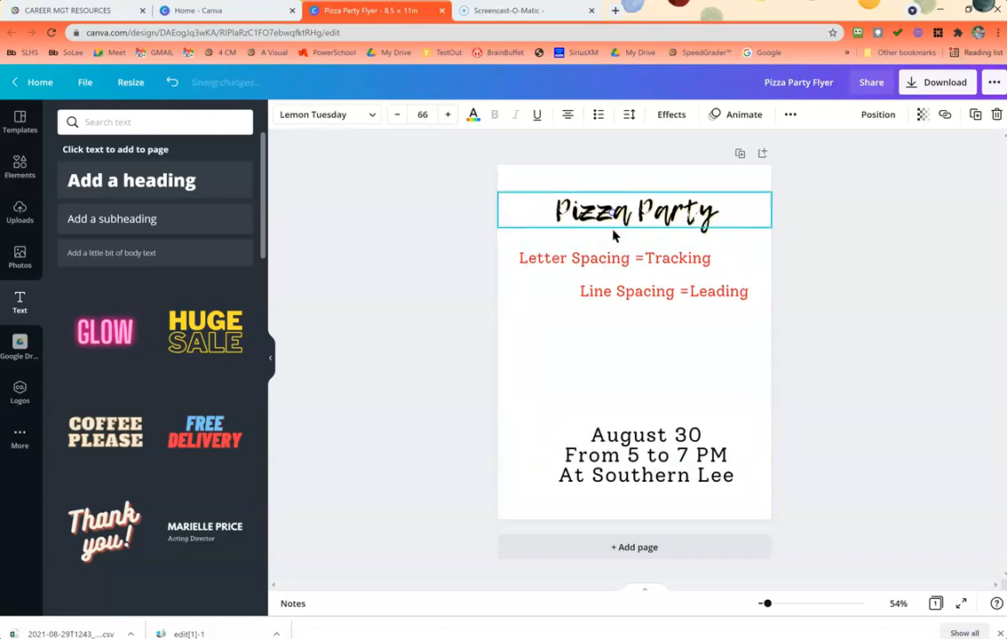
- Delete the red "Line Spacing =Leading" and "Letter Spacing =Tracking" notes from the flyer
{"action": "left_click_drag", "start_coordinate": [605, 331], "coordinate": [605, 333]}
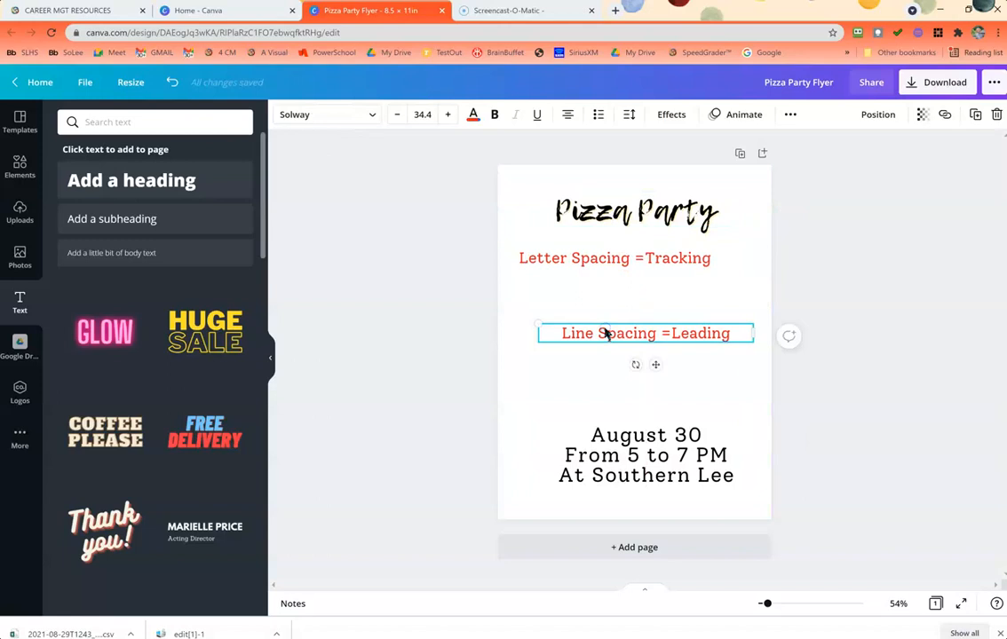
{"action": "key", "text": "Delete"}
{"action": "left_click", "coordinate": [568, 256]}
{"action": "key", "text": "Delete"}
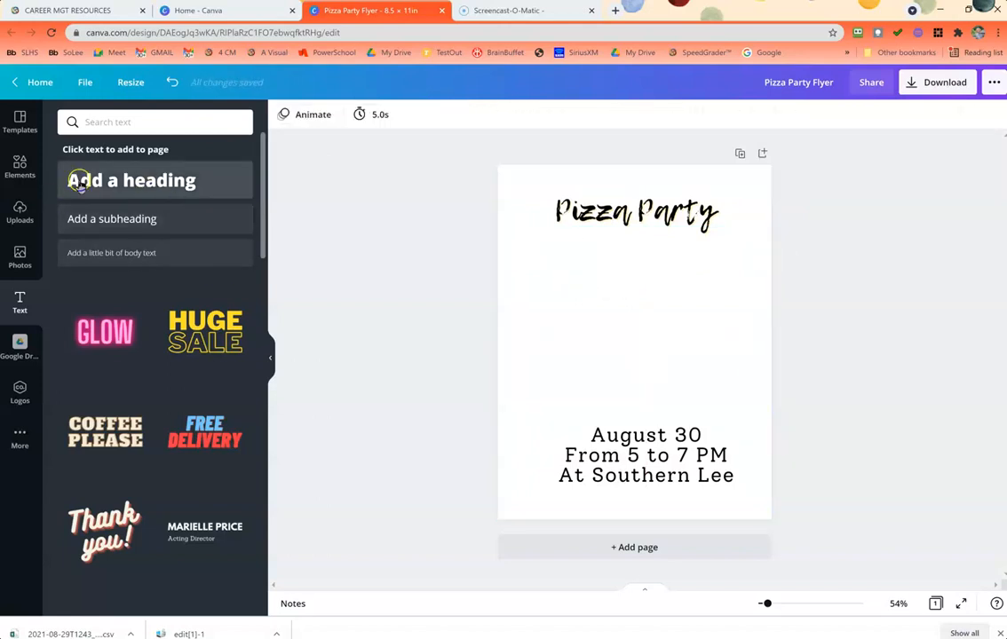
- Clear the "tracking letter" search from the elements library
{"action": "left_click", "coordinate": [640, 439]}
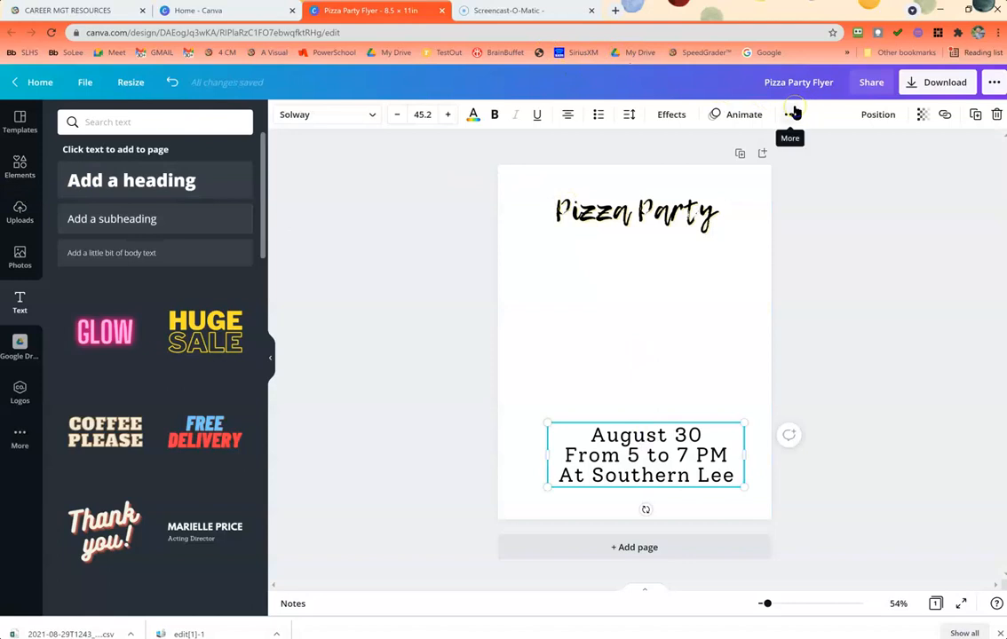
{"action": "left_click", "coordinate": [9, 171]}
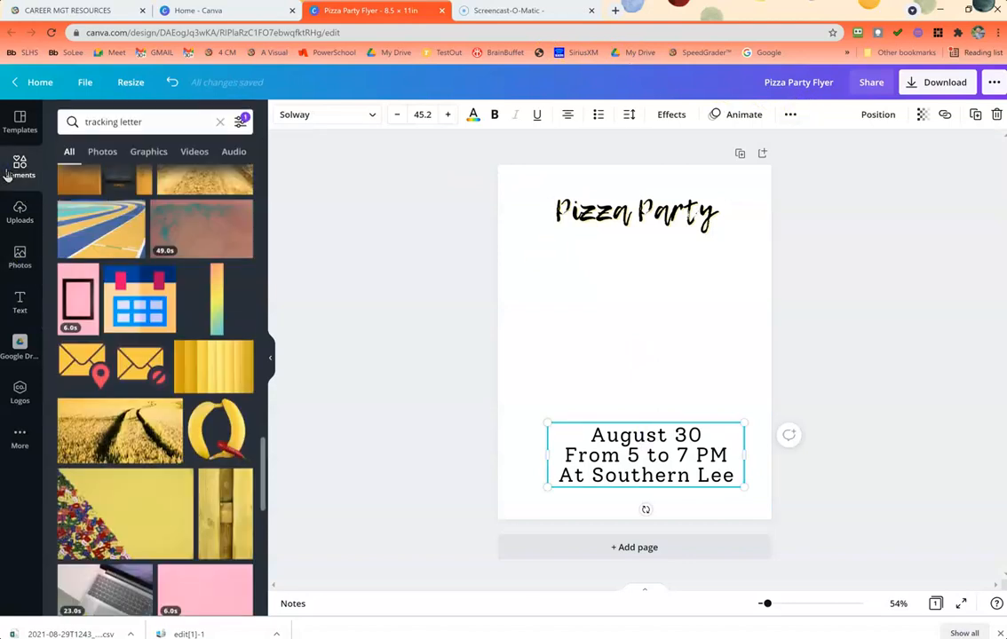
{"action": "left_click", "coordinate": [220, 122]}
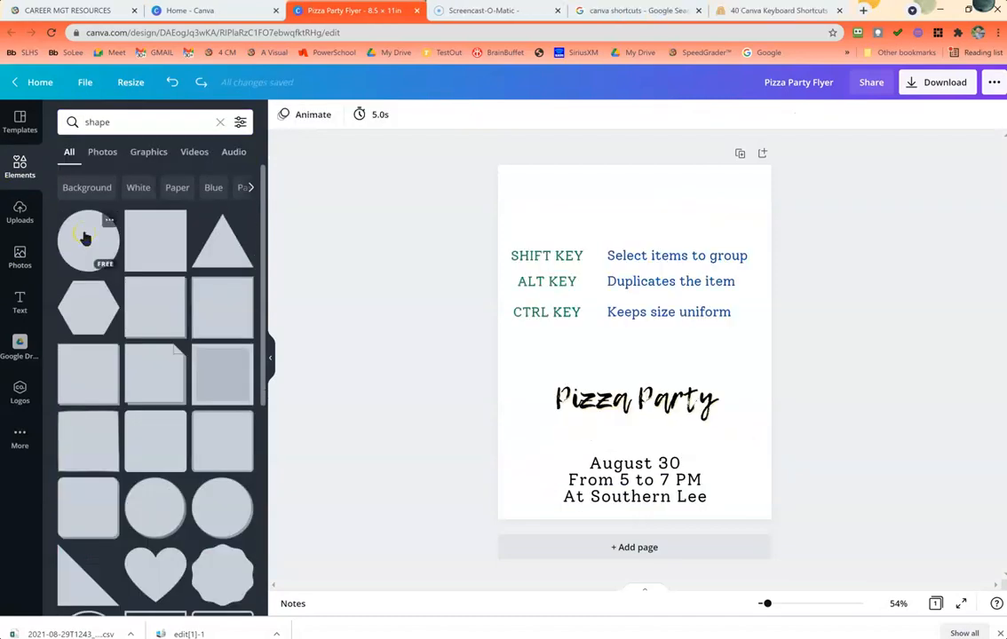
- Add a circle shape, shrink it proportionally to a small dot and place it in the page's upper-right corner
{"action": "left_click", "coordinate": [85, 238]}
{"action": "left_click_drag", "start_coordinate": [647, 343], "coordinate": [693, 254]}
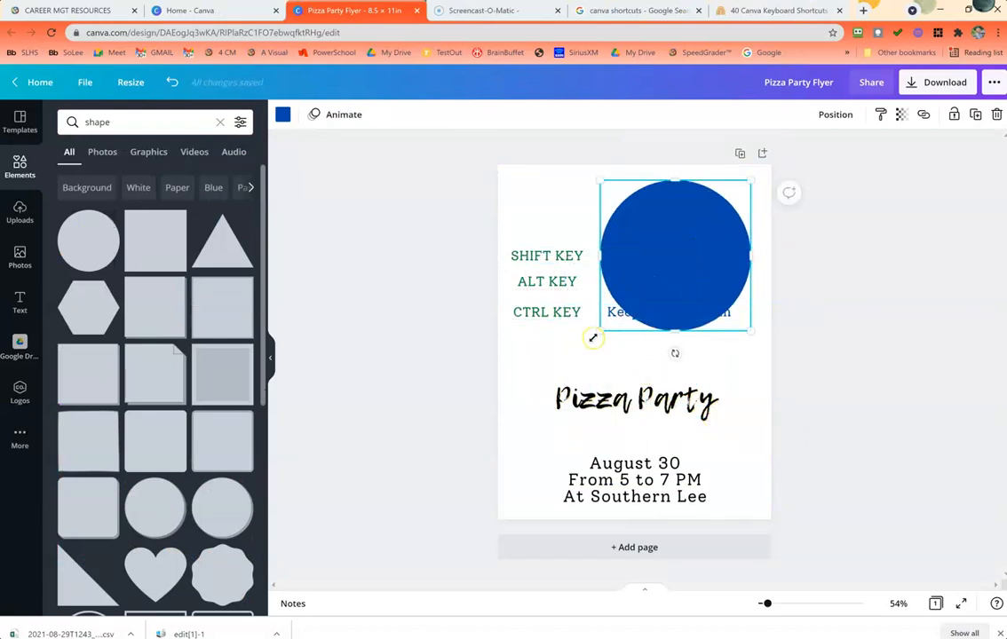
{"action": "left_click_drag", "start_coordinate": [593, 338], "coordinate": [688, 320]}
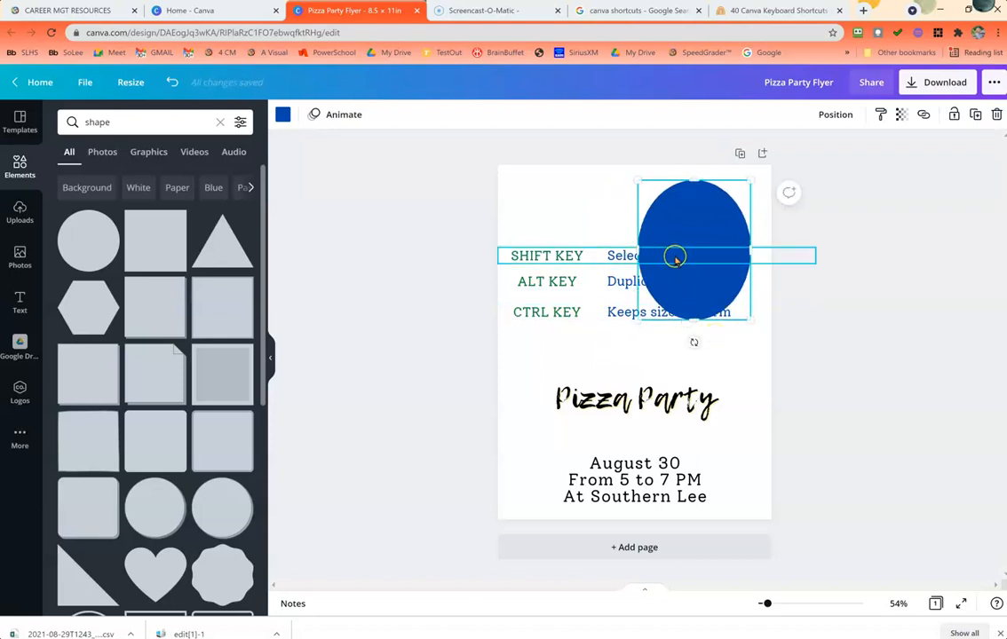
{"action": "key", "text": "ctrl+z"}
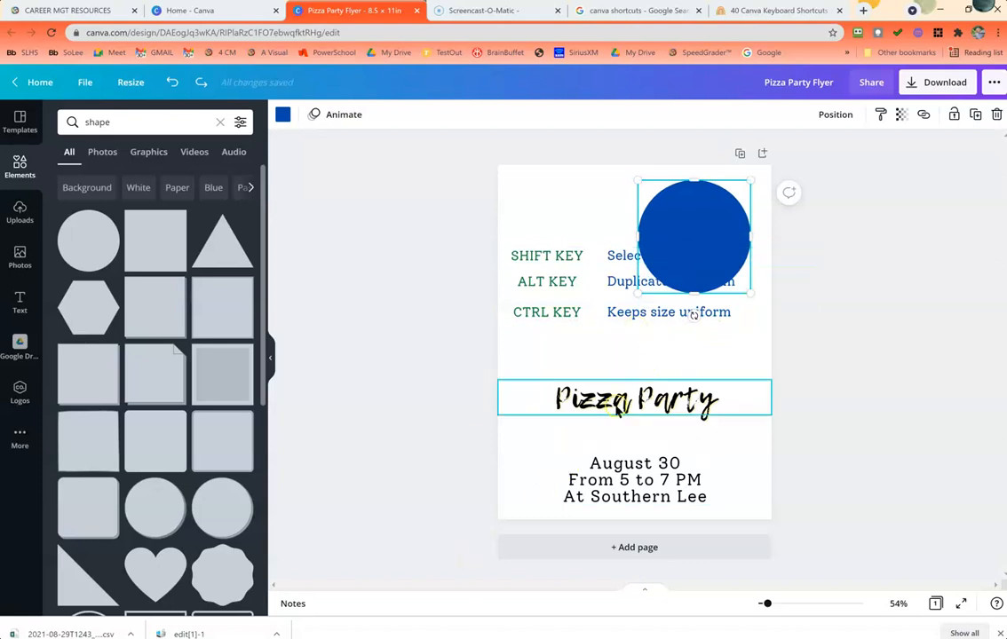
{"action": "left_click_drag", "start_coordinate": [636, 292], "coordinate": [752, 180]}
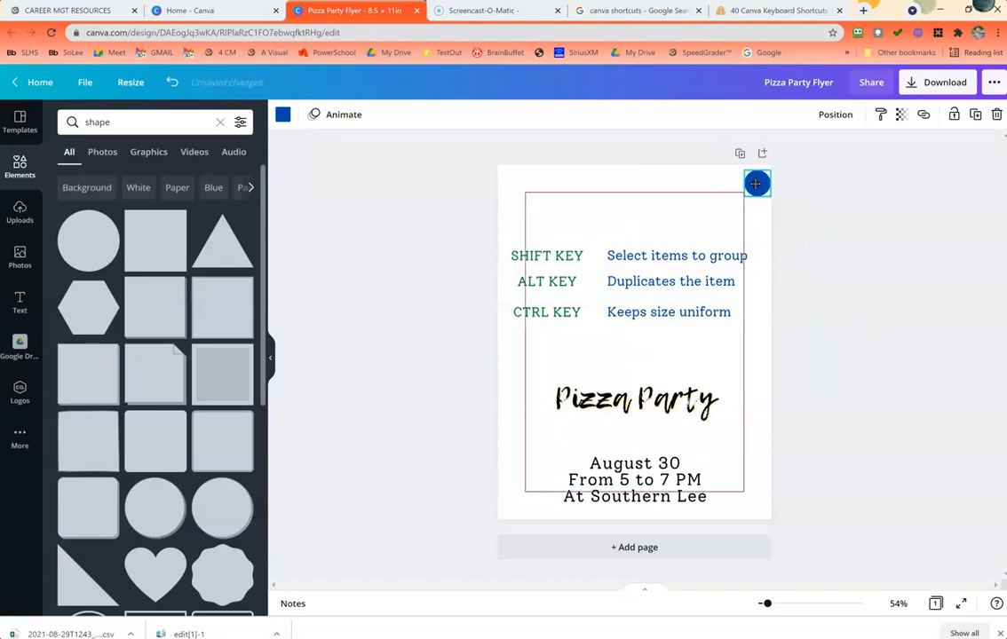
{"action": "left_click", "coordinate": [838, 216]}
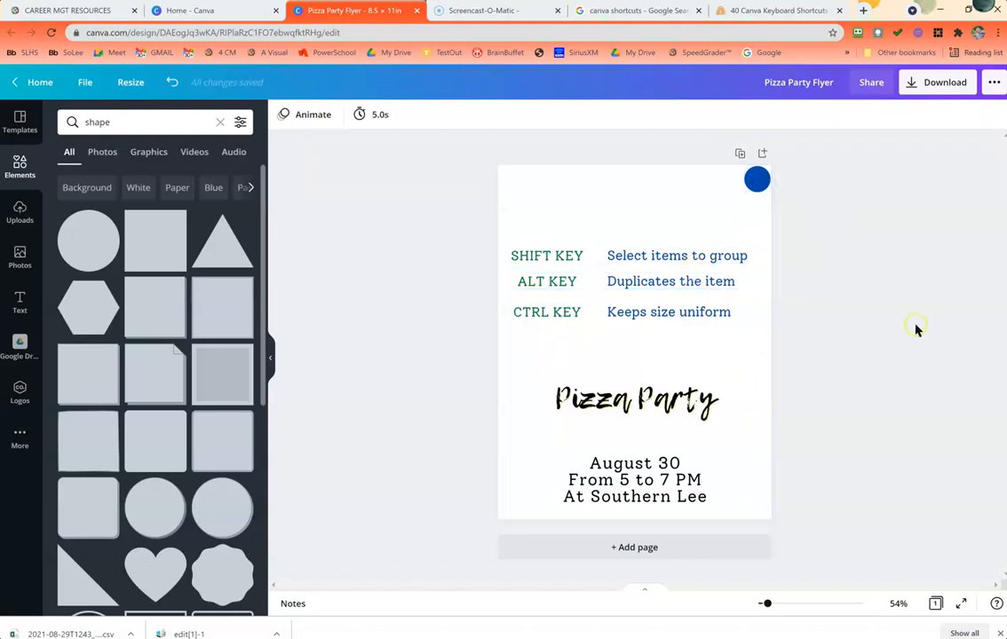
- Duplicate the small blue circle into a row of four spaced along the top of the flyer page
{"action": "left_click", "coordinate": [762, 185]}
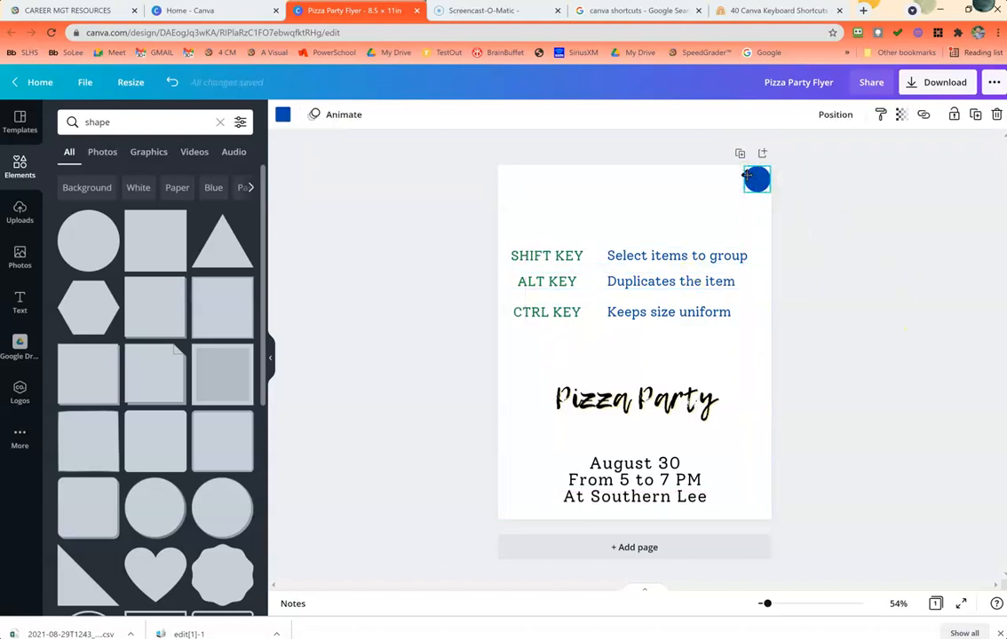
{"action": "left_click_drag", "start_coordinate": [764, 182], "coordinate": [726, 184]}
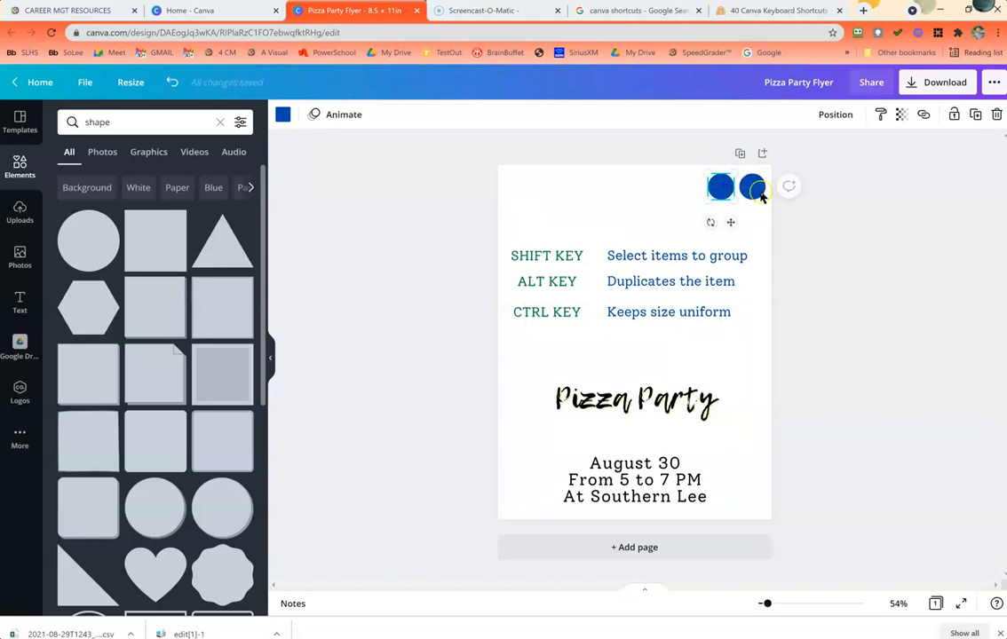
{"action": "left_click", "coordinate": [861, 309]}
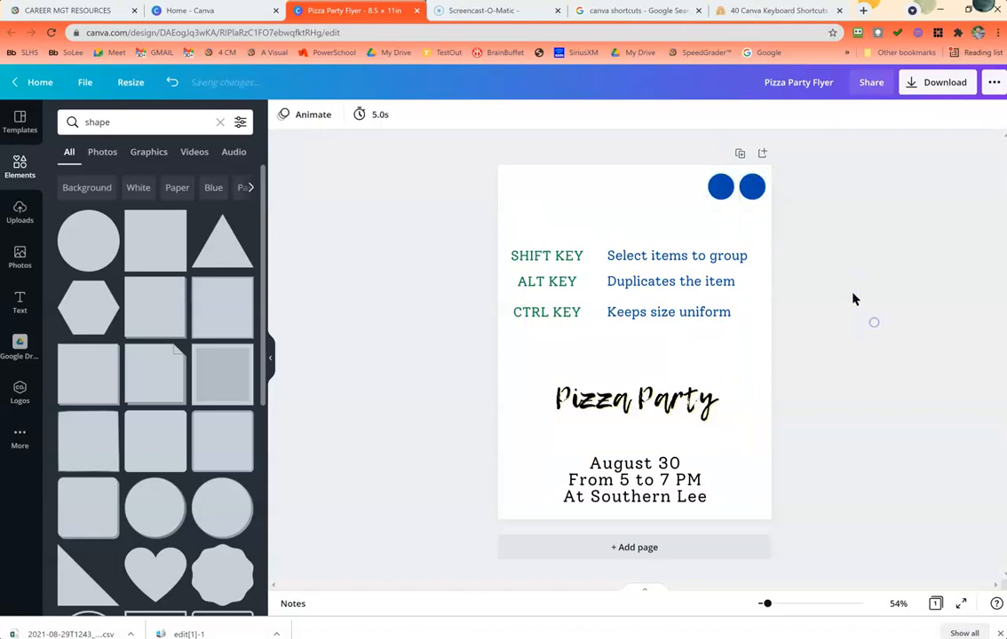
{"action": "left_click", "coordinate": [721, 188]}
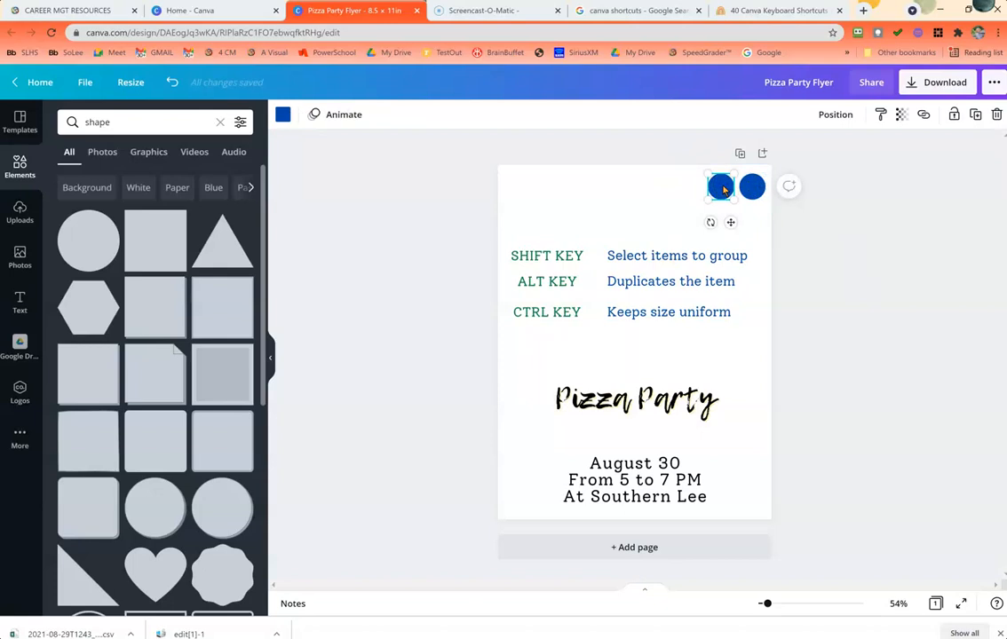
{"action": "left_click_drag", "start_coordinate": [723, 188], "coordinate": [657, 186]}
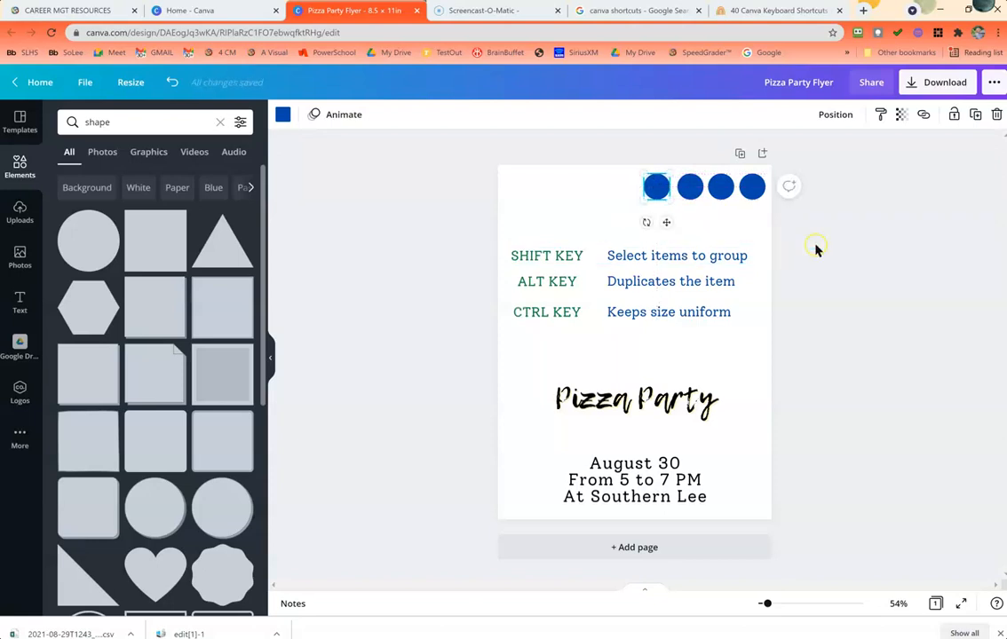
{"action": "left_click", "coordinate": [817, 249]}
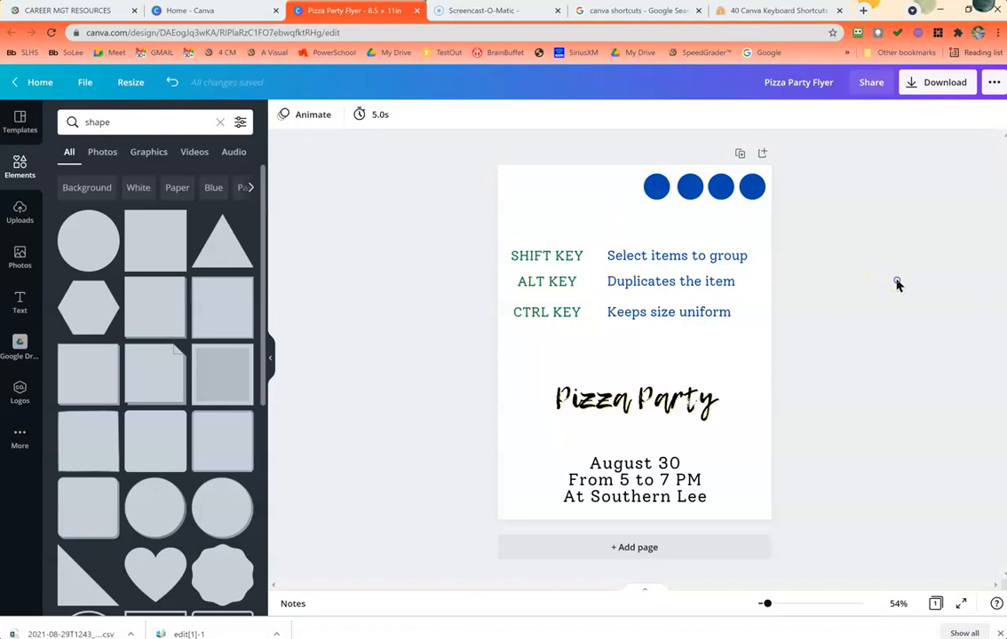
- Search the photo library for "teen pizza"
{"action": "left_click", "coordinate": [17, 256]}
{"action": "left_click", "coordinate": [149, 122]}
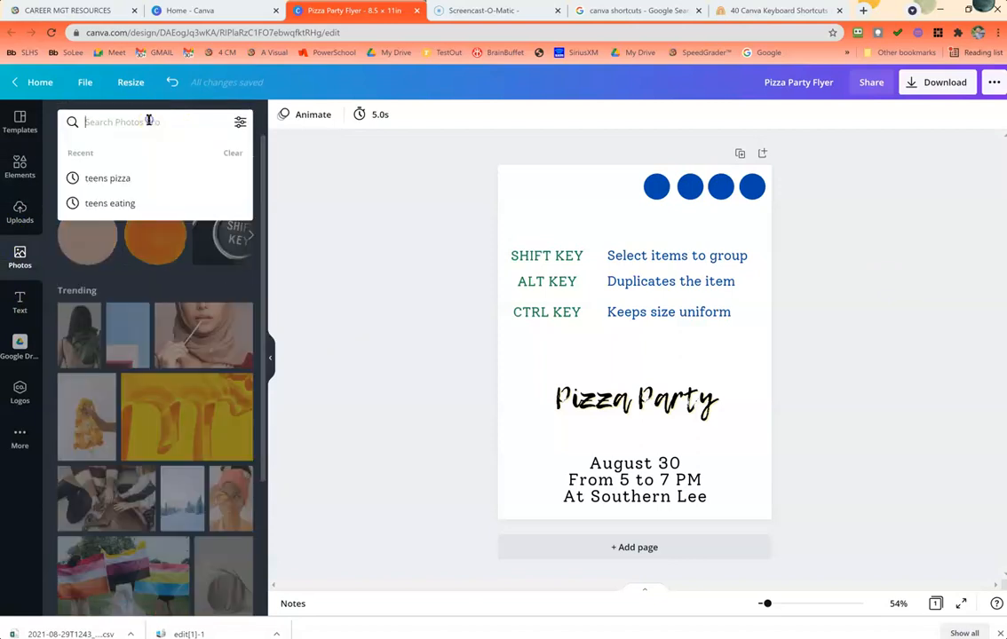
{"action": "type", "text": "teen"}
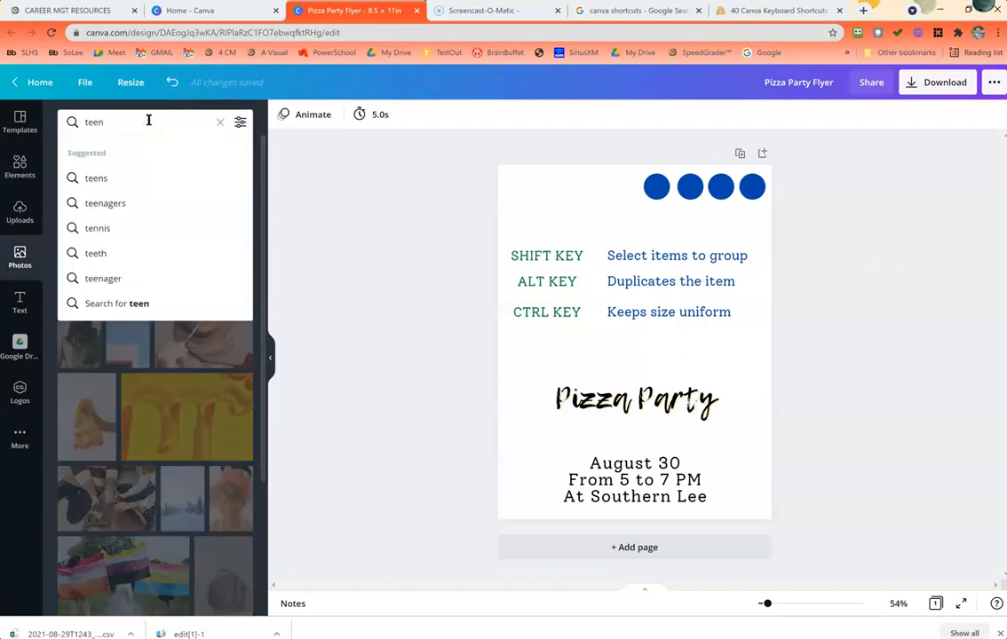
{"action": "type", "text": " pizza"}
{"action": "key", "text": "Return"}
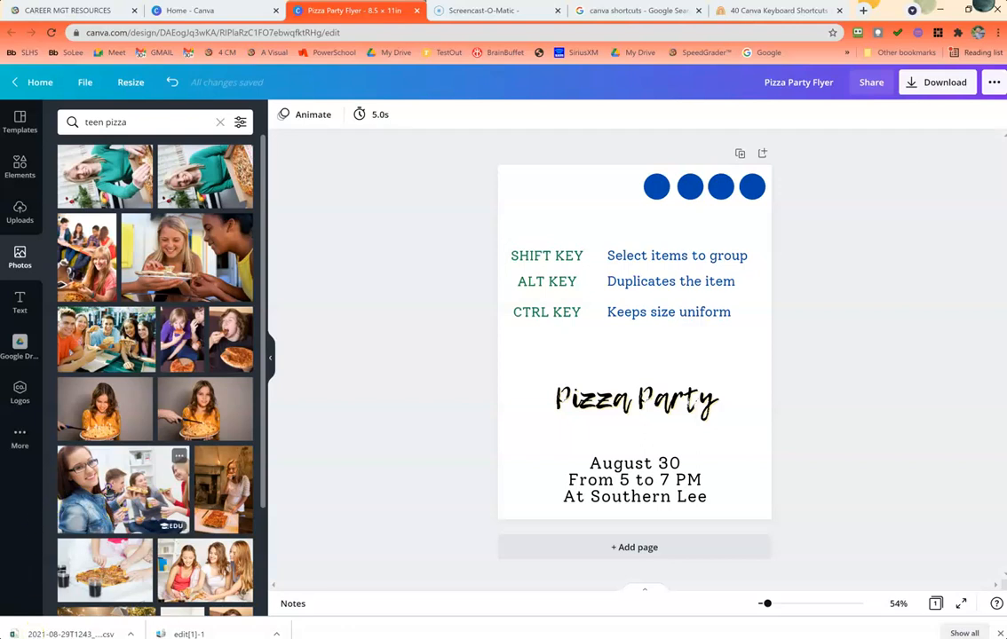
- Try placing the photo of the group eating pizza directly on the flyer, and undo its move and insertion
{"action": "left_click", "coordinate": [97, 488]}
{"action": "left_click_drag", "start_coordinate": [691, 358], "coordinate": [742, 324]}
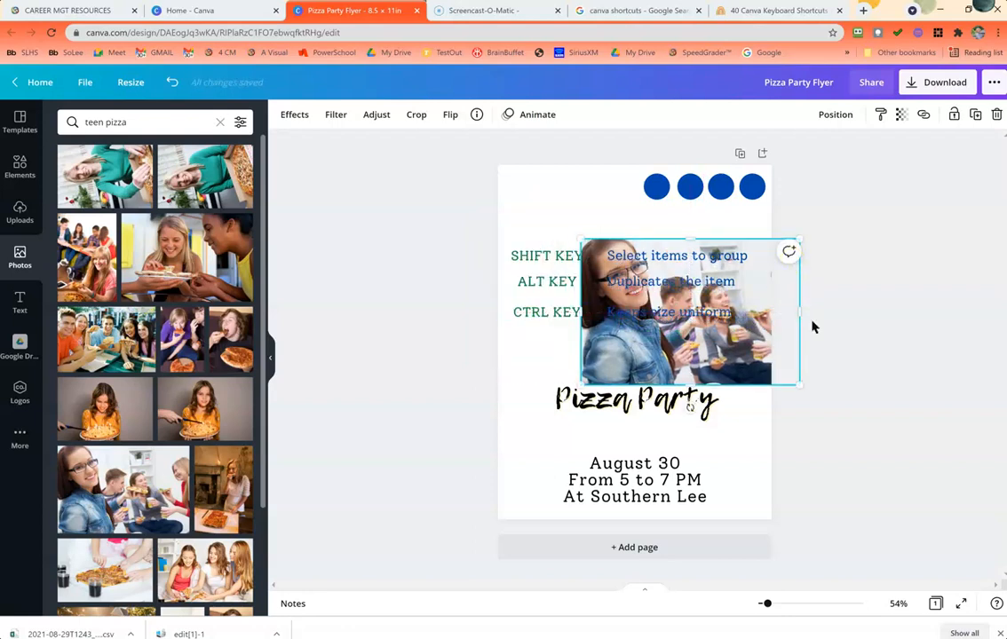
{"action": "key", "text": "ctrl+a"}
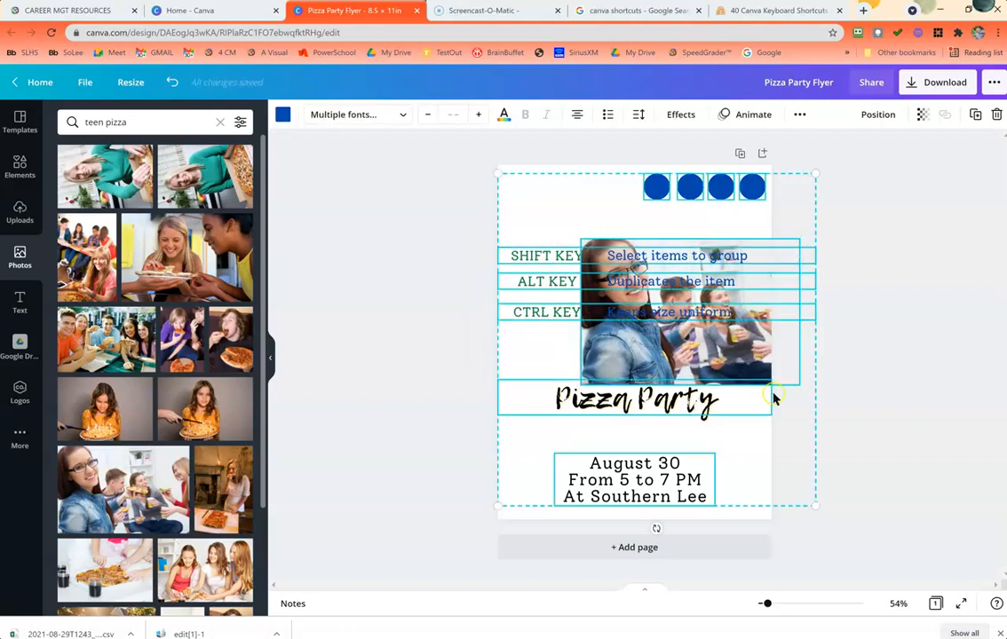
{"action": "left_click", "coordinate": [959, 354]}
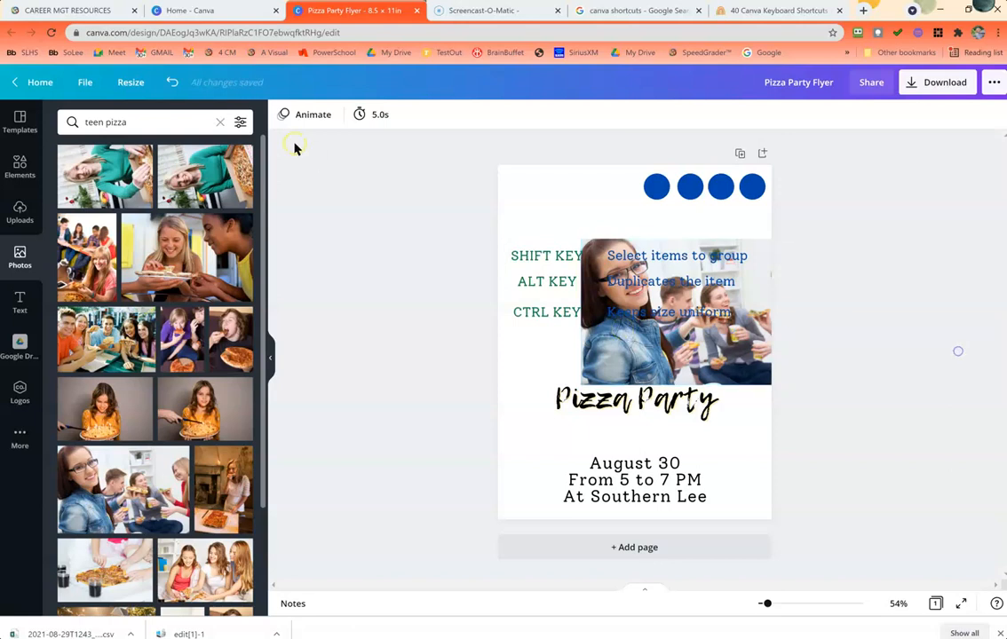
{"action": "key", "text": "ctrl+z"}
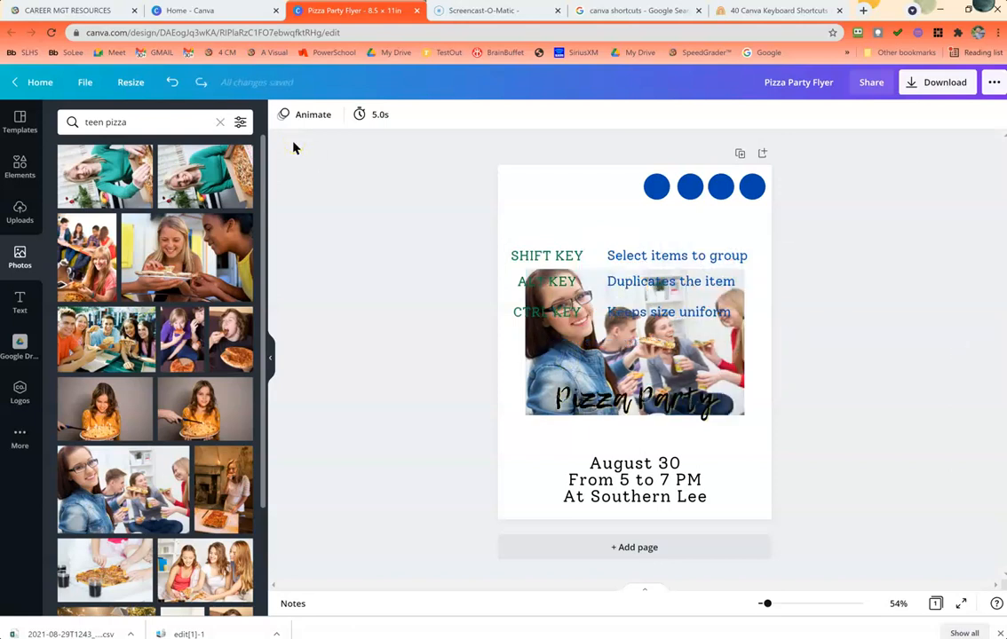
{"action": "key", "text": "ctrl+z"}
- Search the elements for "frame" and place the rounded square frame over the lower-left part of the flyer page
{"action": "left_click", "coordinate": [13, 188]}
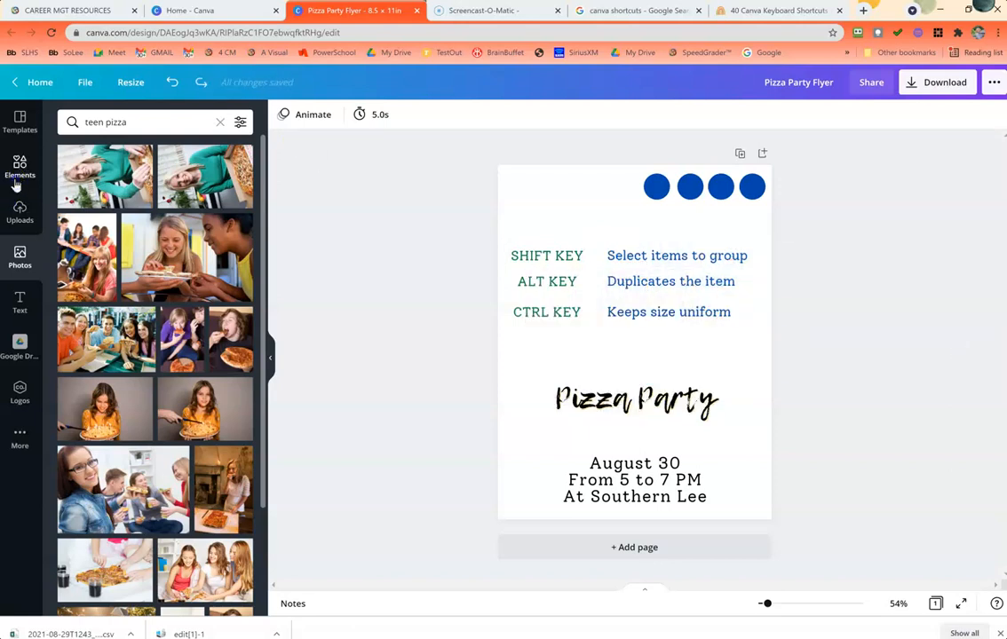
{"action": "left_click", "coordinate": [123, 123]}
{"action": "type", "text": "fea"}
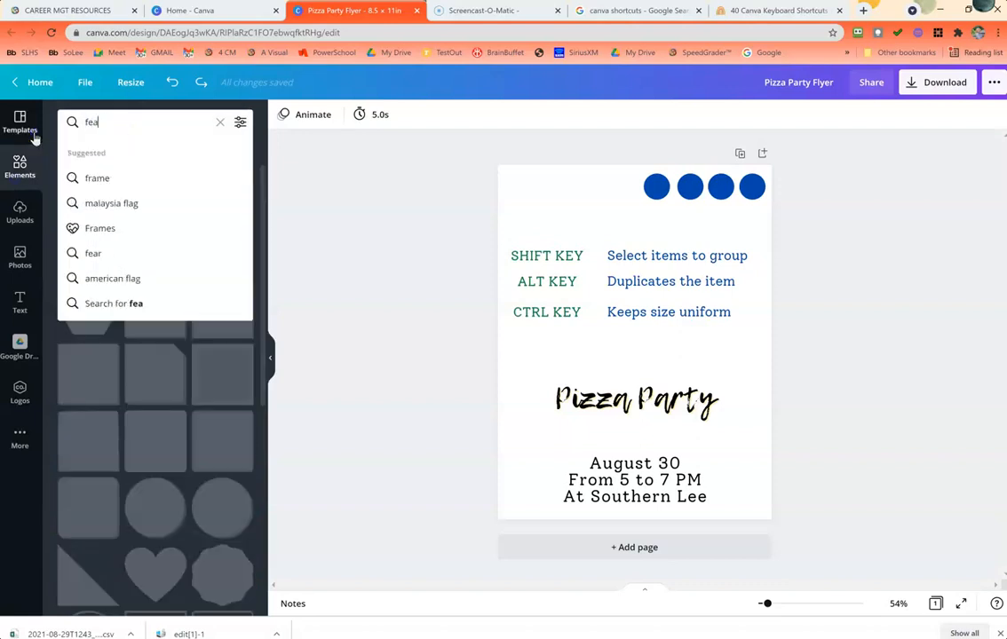
{"action": "key", "text": "BackSpace"}
{"action": "type", "text": "rame"}
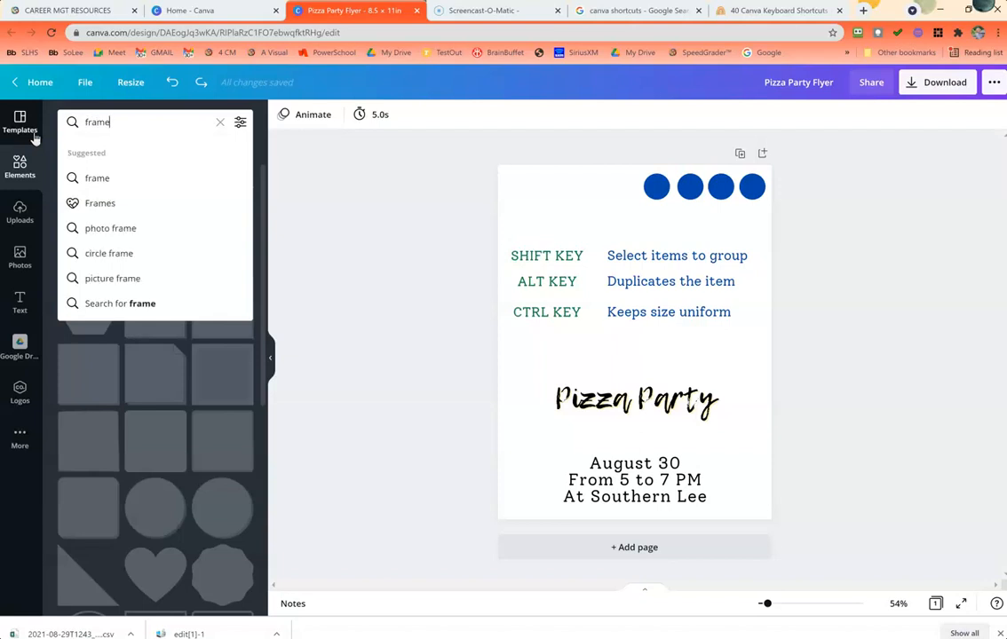
{"action": "key", "text": "Return"}
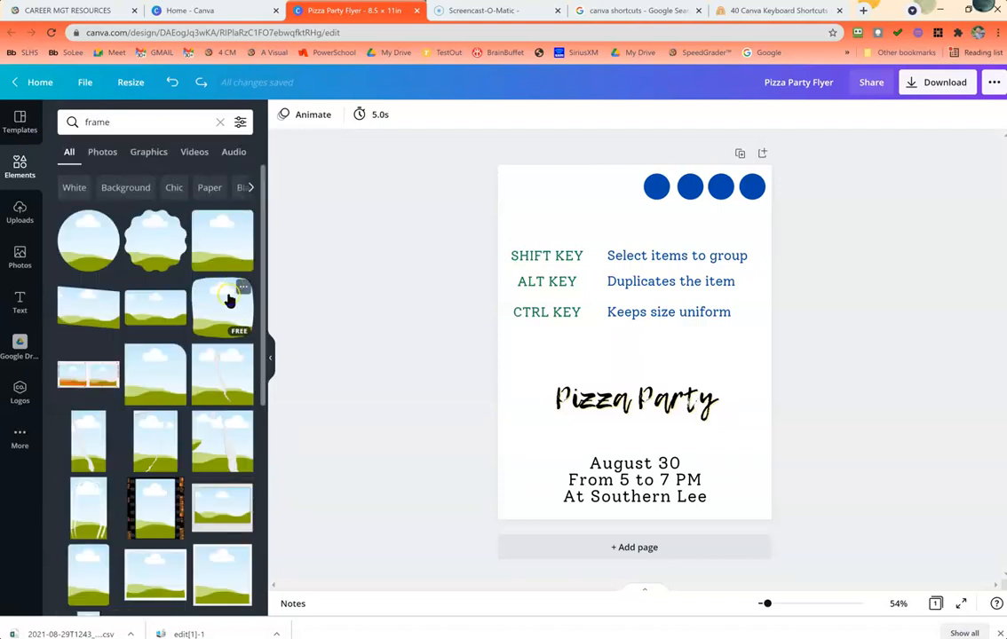
{"action": "left_click_drag", "start_coordinate": [228, 300], "coordinate": [586, 404]}
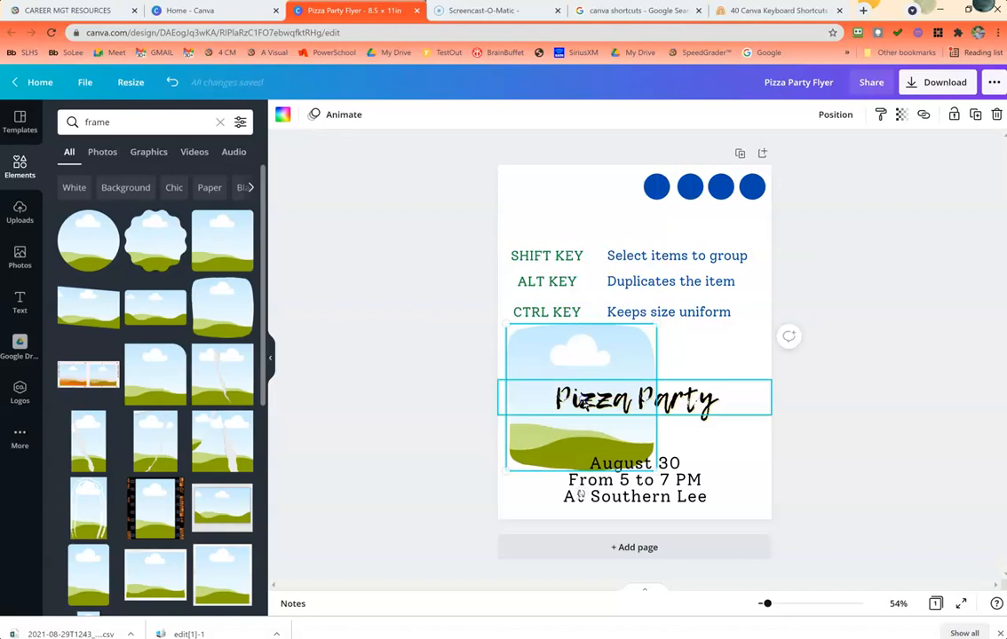
- Fill the rounded frame on the flyer with the photo of the group eating pizza and move the frame slightly up
{"action": "left_click", "coordinate": [20, 255]}
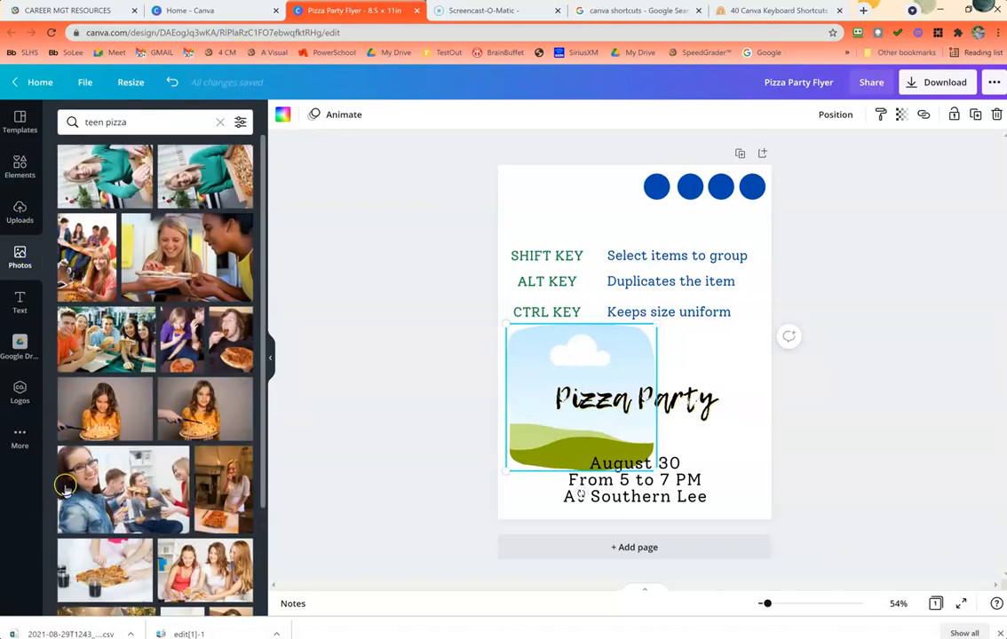
{"action": "left_click_drag", "start_coordinate": [76, 488], "coordinate": [533, 378]}
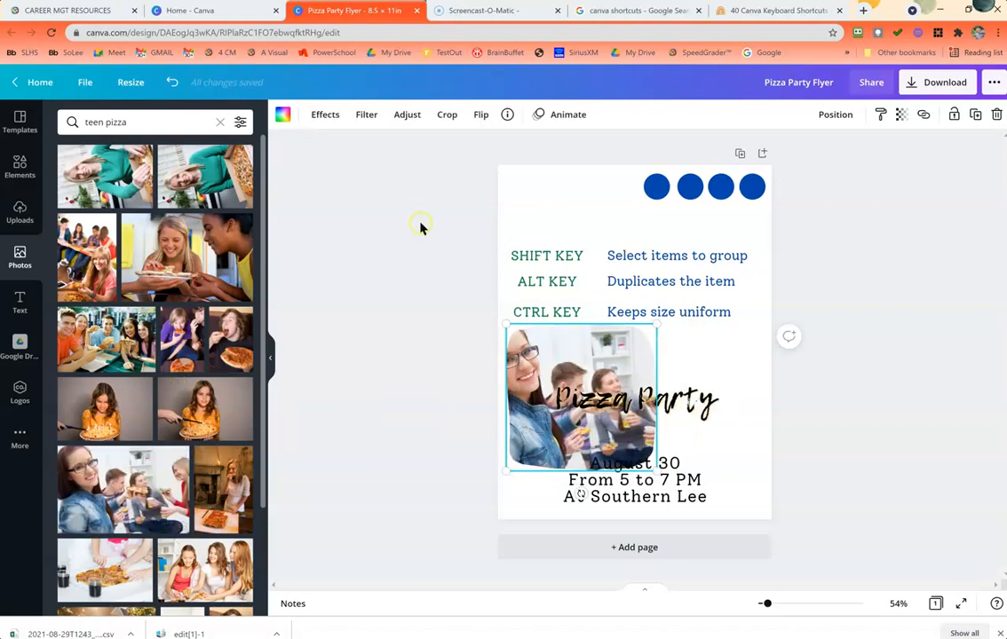
{"action": "left_click_drag", "start_coordinate": [749, 321], "coordinate": [603, 327]}
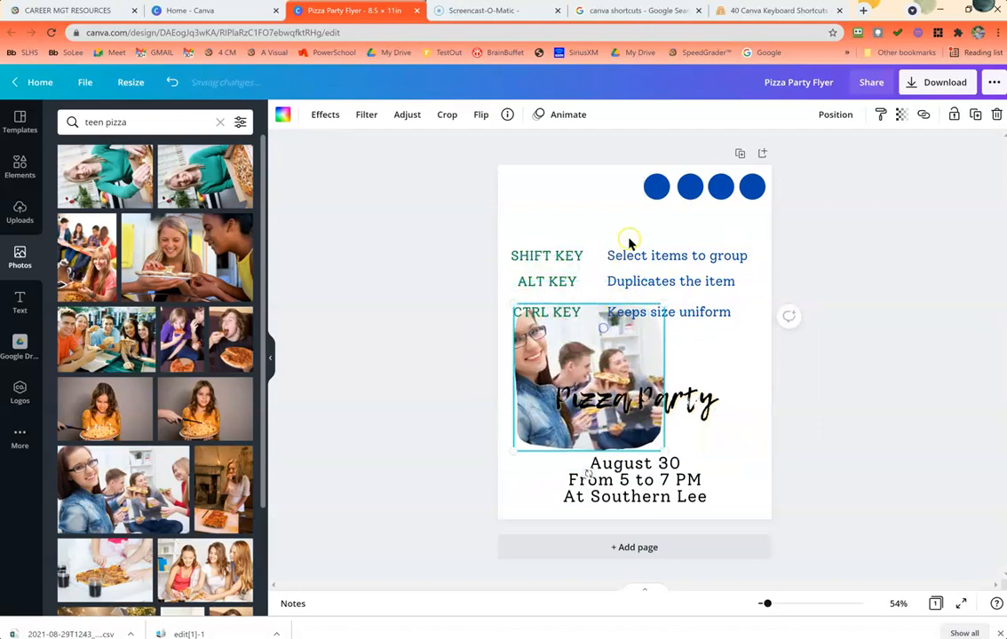
- Recolor the third circle tan, the second reddish-brown and the first slate blue (#647a96) using the photo colors
{"action": "left_click", "coordinate": [722, 190]}
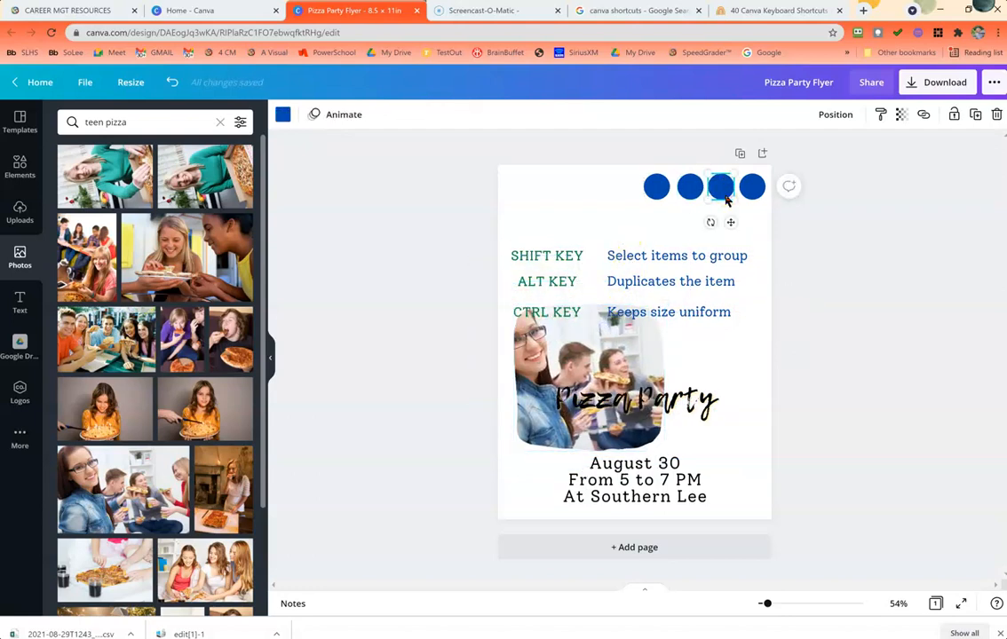
{"action": "left_click", "coordinate": [283, 115]}
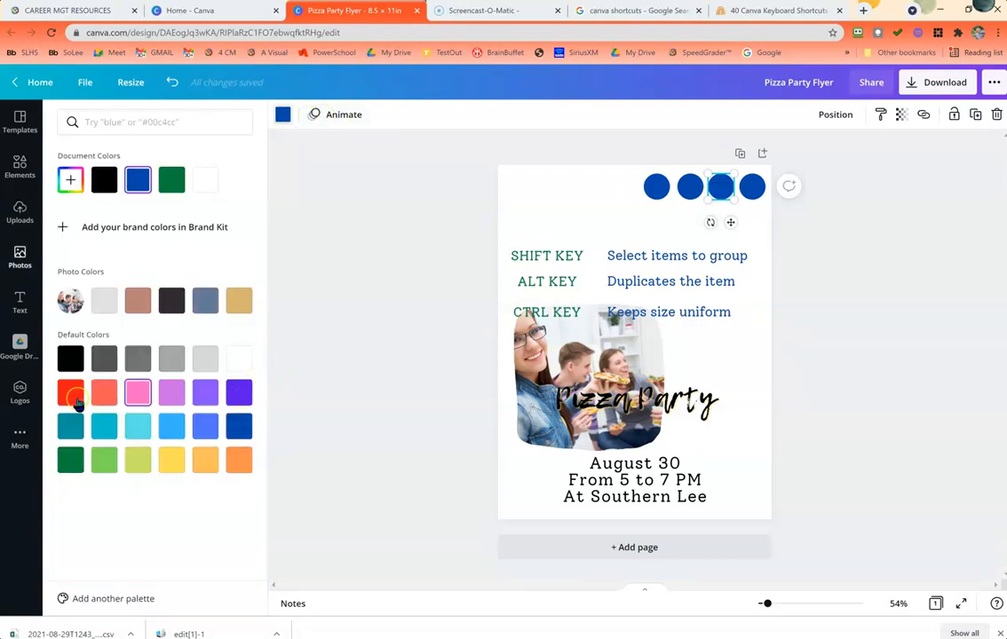
{"action": "left_click", "coordinate": [240, 302]}
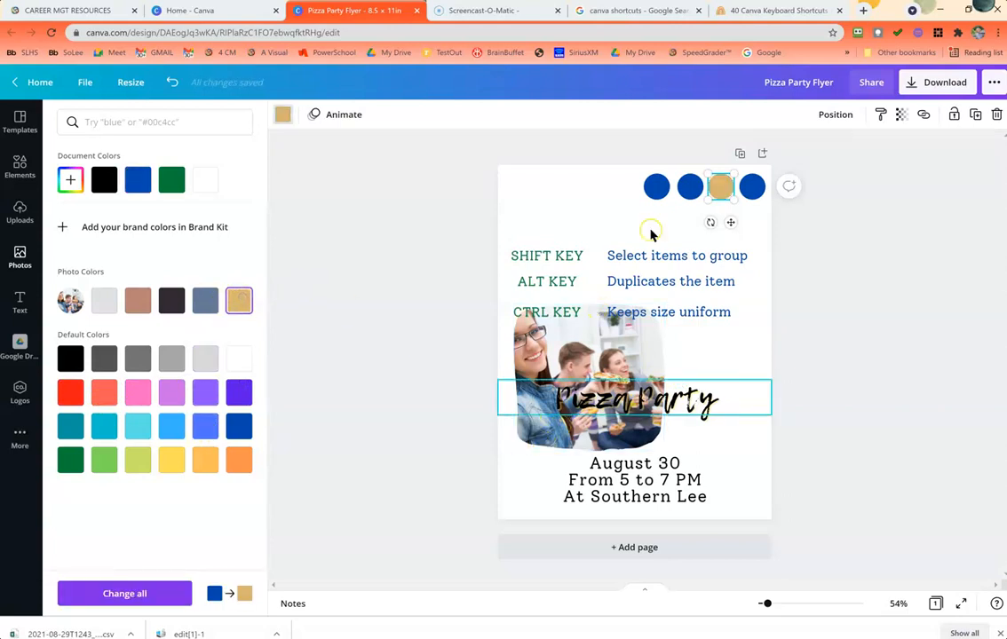
{"action": "left_click", "coordinate": [689, 186]}
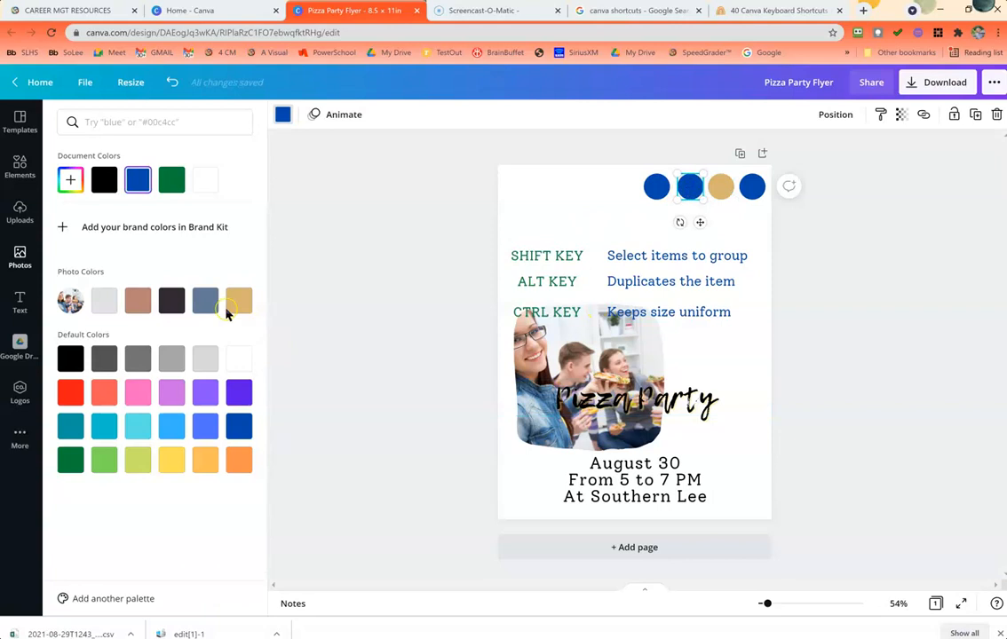
{"action": "left_click", "coordinate": [138, 306]}
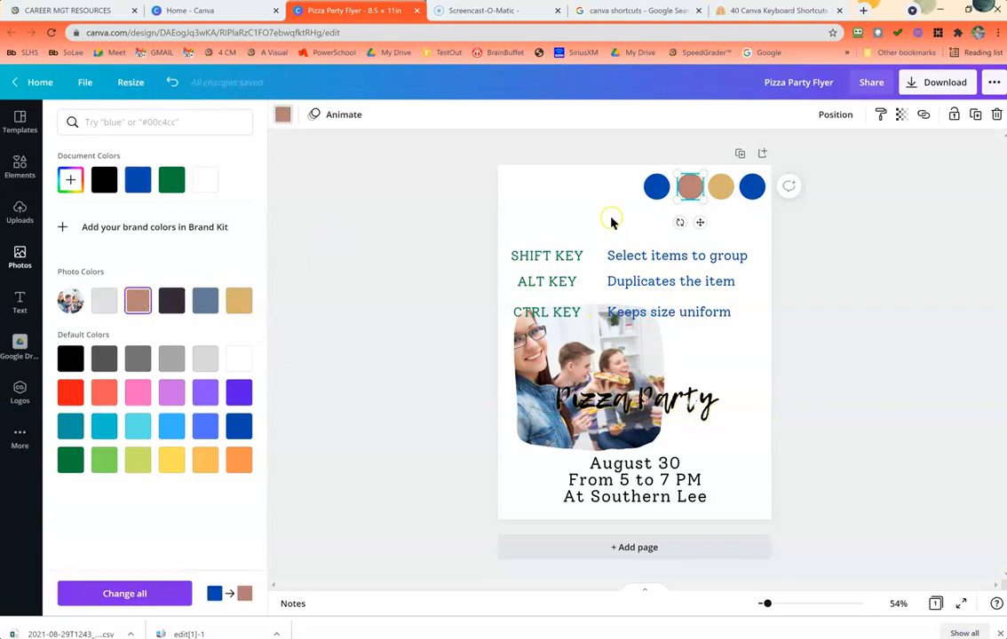
{"action": "left_click", "coordinate": [656, 187]}
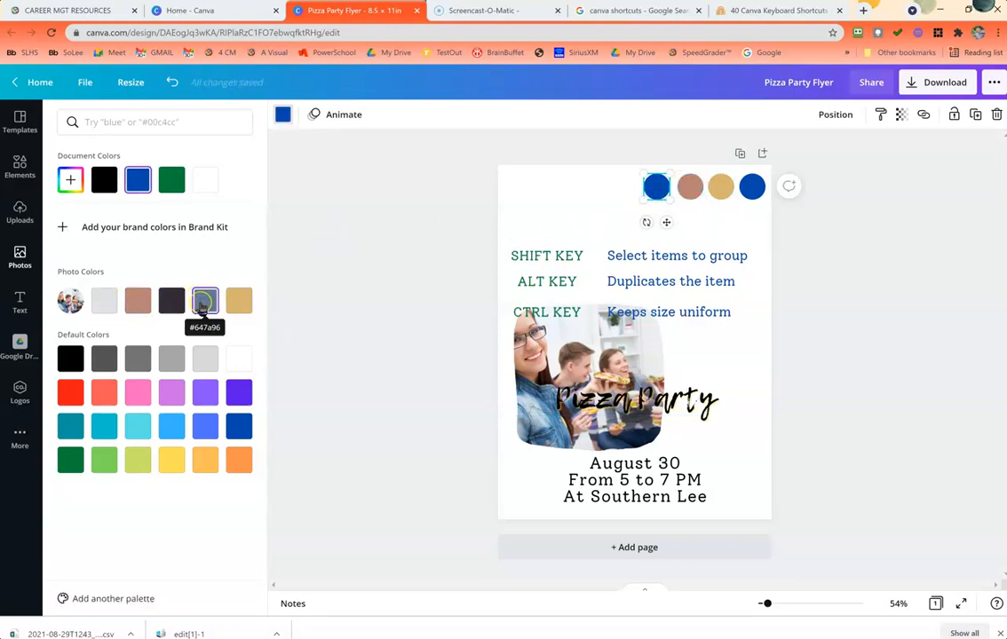
{"action": "left_click", "coordinate": [203, 304]}
- Move the framed photo against the page's left edge, just below the CTRL KEY line
{"action": "left_click", "coordinate": [531, 433]}
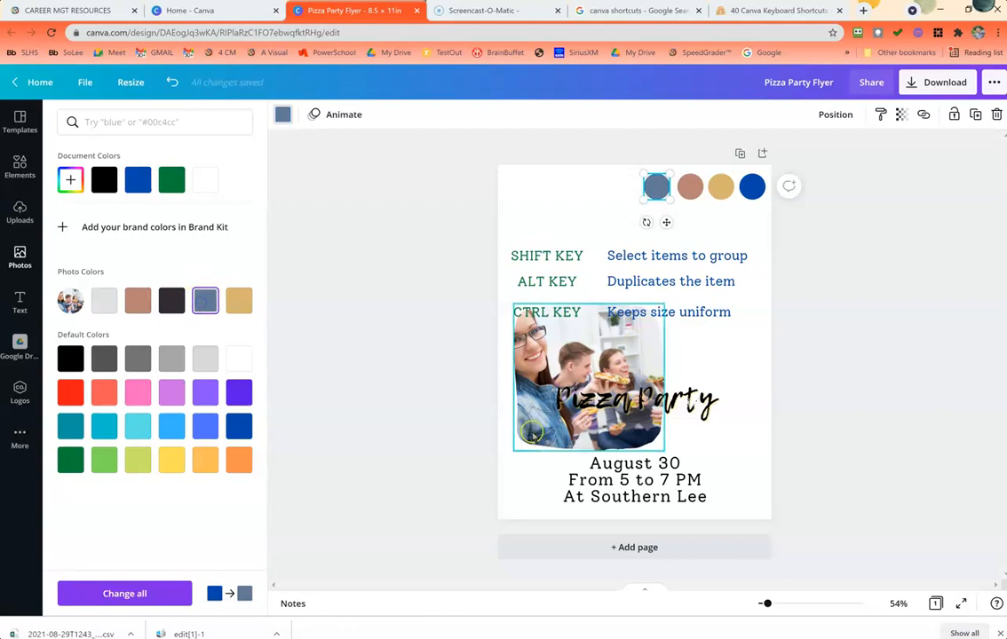
{"action": "mouse_move", "coordinate": [524, 457]}
{"action": "left_mouse_down"}
{"action": "mouse_move", "coordinate": [493, 424]}
{"action": "mouse_move", "coordinate": [609, 340]}
{"action": "mouse_move", "coordinate": [628, 406]}
{"action": "mouse_move", "coordinate": [632, 391]}
{"action": "mouse_move", "coordinate": [619, 437]}
{"action": "mouse_move", "coordinate": [518, 457]}
{"action": "left_mouse_up"}
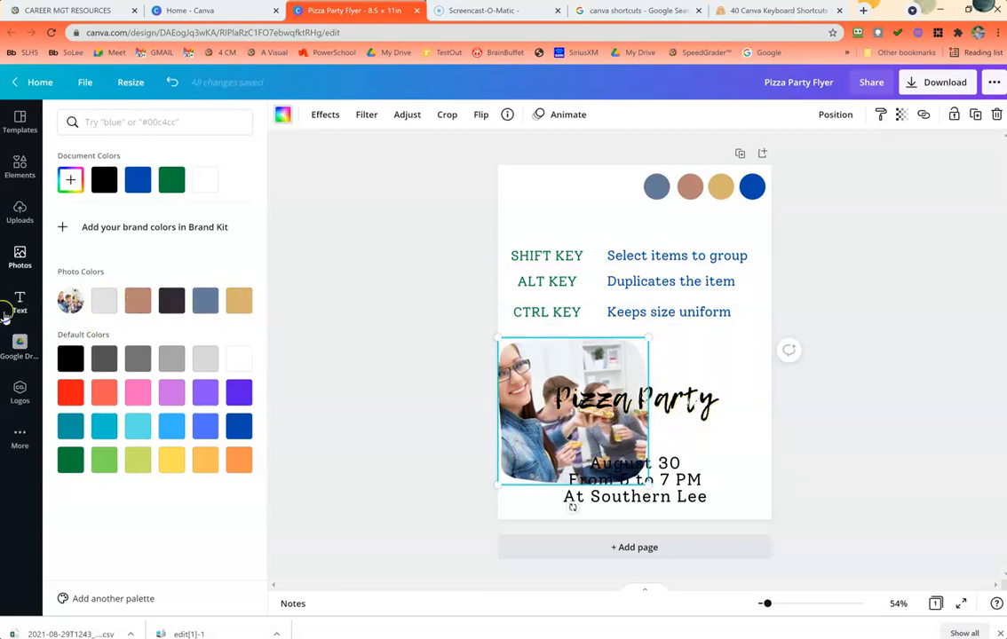
{"action": "left_click", "coordinate": [888, 254]}
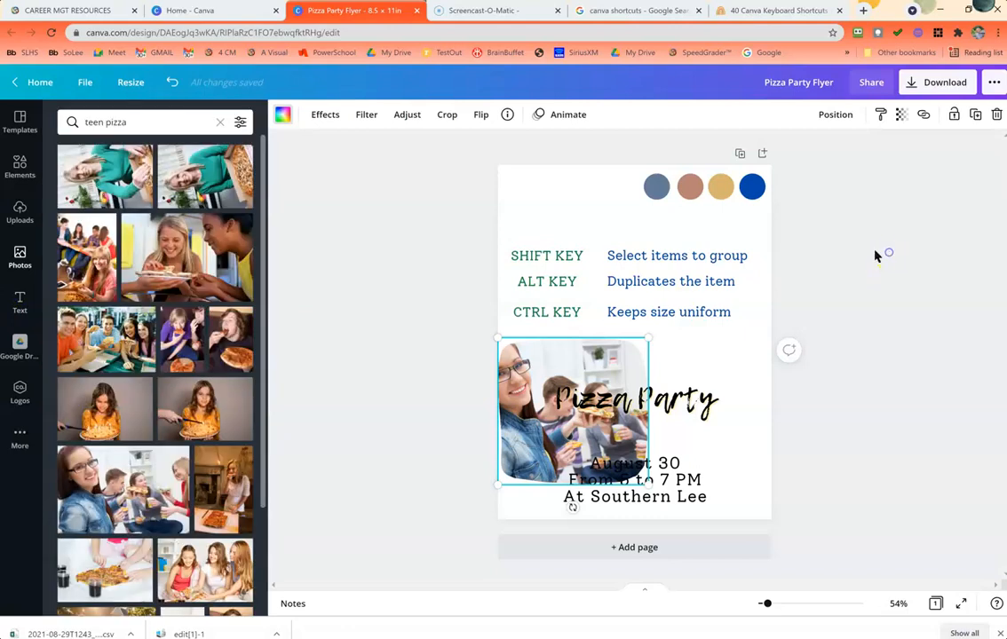
- Group the four circles and duplicate the group onto the left half of the same row
{"action": "left_click", "coordinate": [654, 191]}
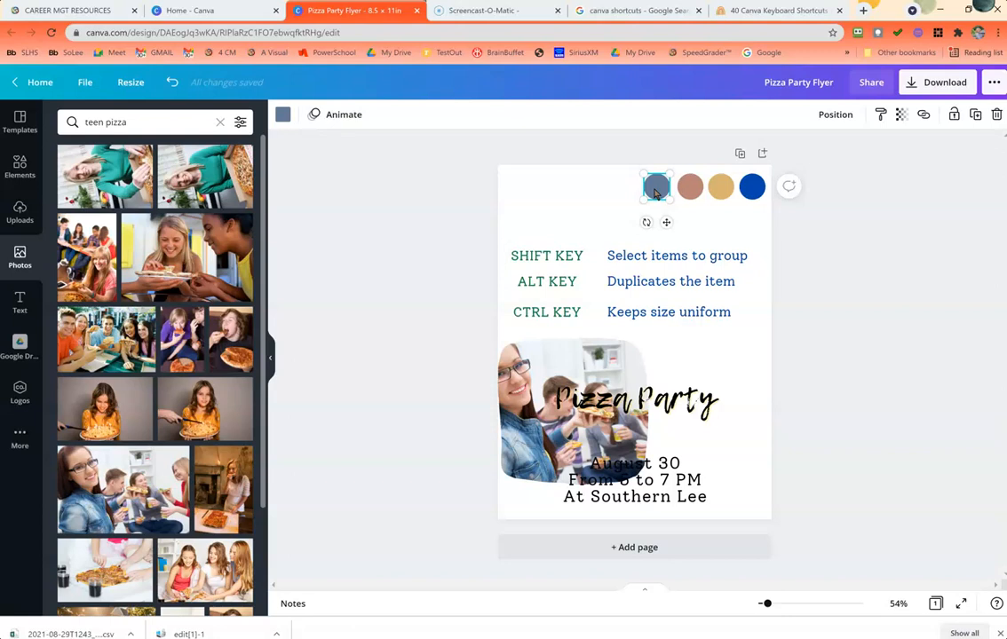
{"action": "left_click", "coordinate": [690, 188], "text": "shift"}
{"action": "left_click", "coordinate": [722, 192], "text": "shift"}
{"action": "left_click", "coordinate": [751, 187], "text": "shift"}
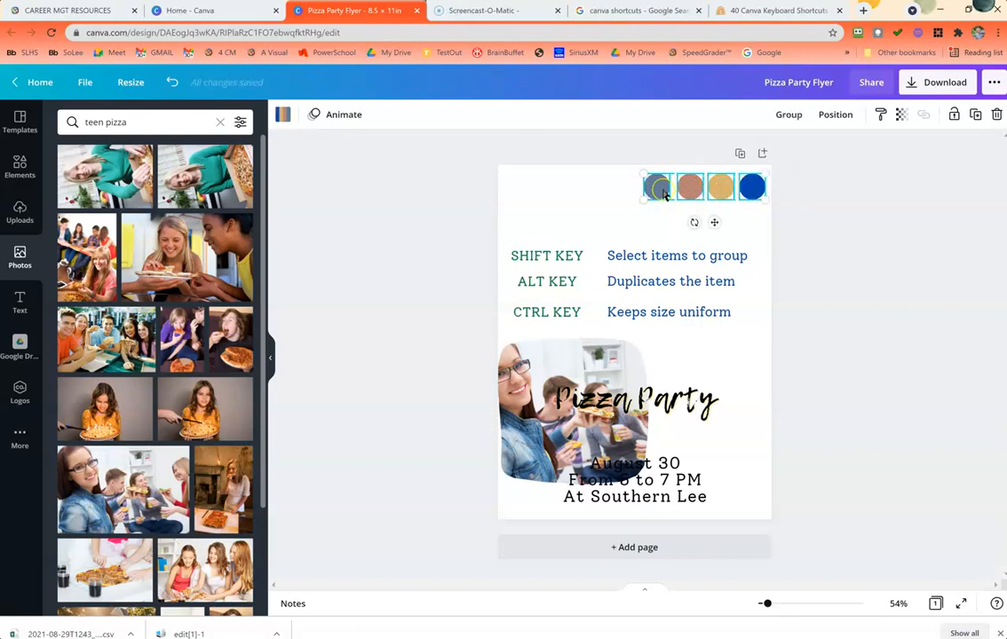
{"action": "left_click", "coordinate": [790, 122]}
{"action": "left_click", "coordinate": [830, 233]}
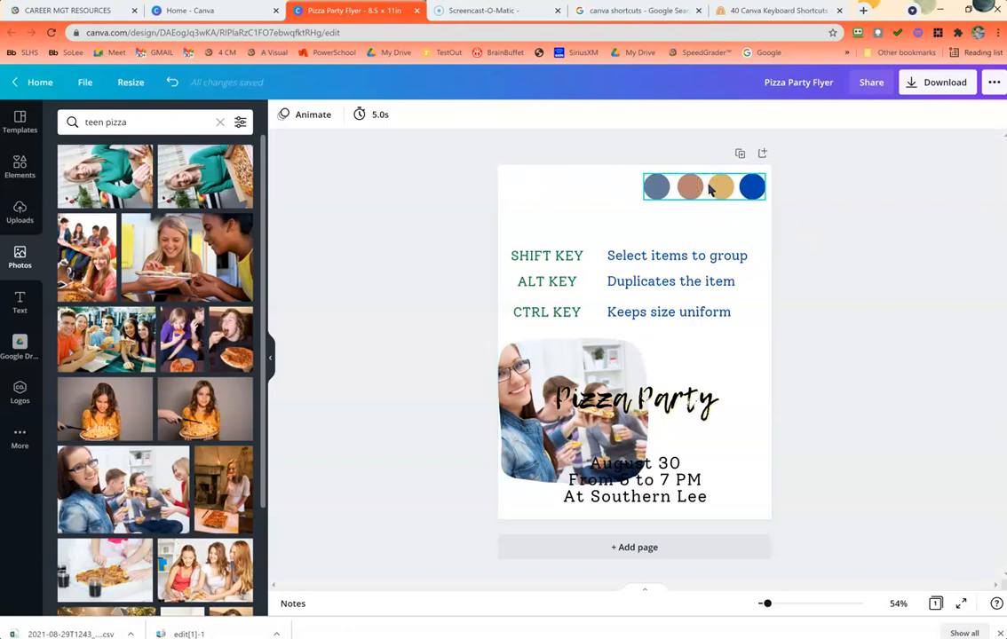
{"action": "left_click_drag", "start_coordinate": [710, 190], "coordinate": [572, 184]}
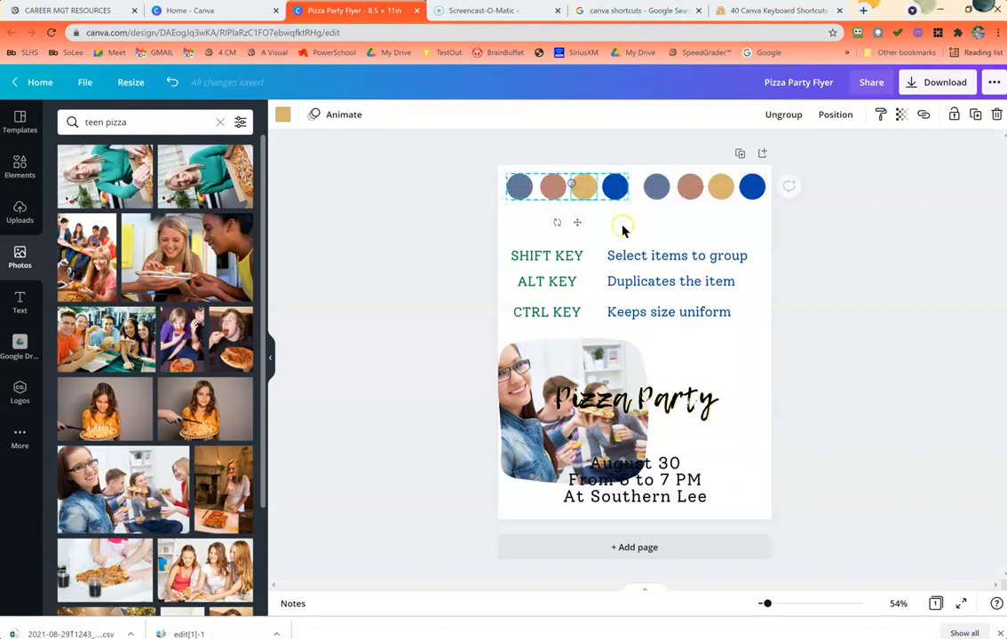
{"action": "left_click", "coordinate": [871, 262]}
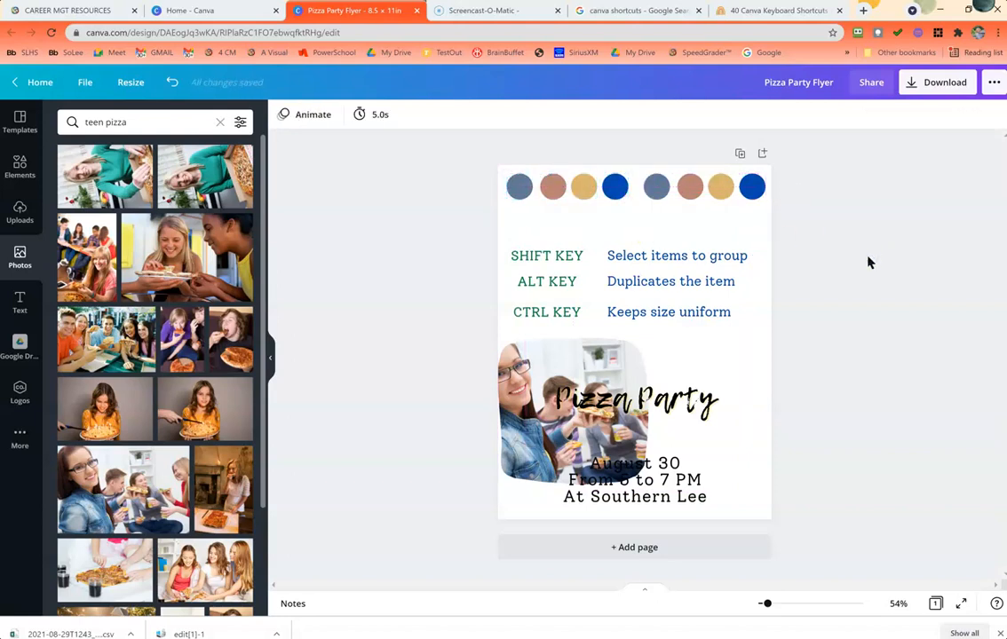
- Group both sets of circles into one row of eight, then shrink it slightly and adjust its place near the page's top edge
{"action": "left_click", "coordinate": [533, 199]}
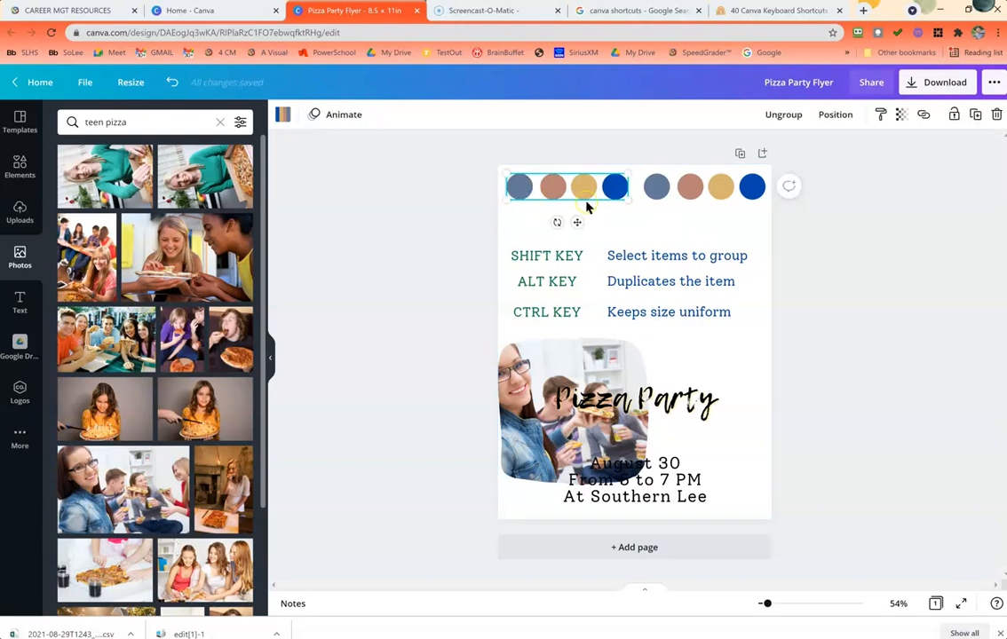
{"action": "left_click", "coordinate": [715, 191], "text": "shift"}
{"action": "left_click", "coordinate": [761, 120]}
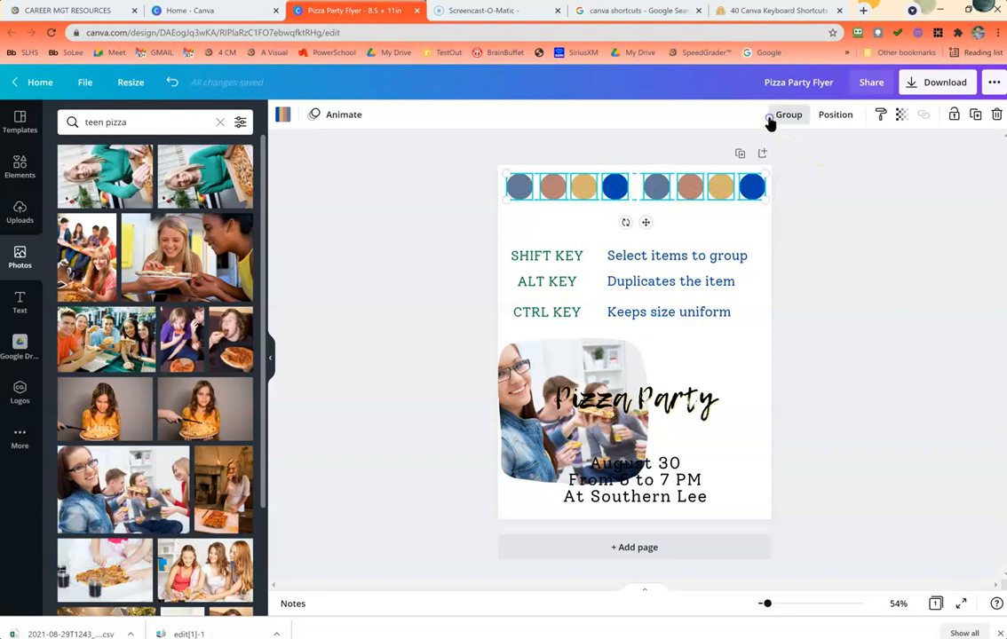
{"action": "left_click", "coordinate": [787, 114]}
{"action": "mouse_move", "coordinate": [648, 200]}
{"action": "left_mouse_down"}
{"action": "mouse_move", "coordinate": [640, 257]}
{"action": "mouse_move", "coordinate": [646, 201]}
{"action": "left_mouse_up"}
{"action": "left_click_drag", "start_coordinate": [755, 198], "coordinate": [715, 186]}
{"action": "left_click", "coordinate": [863, 248]}
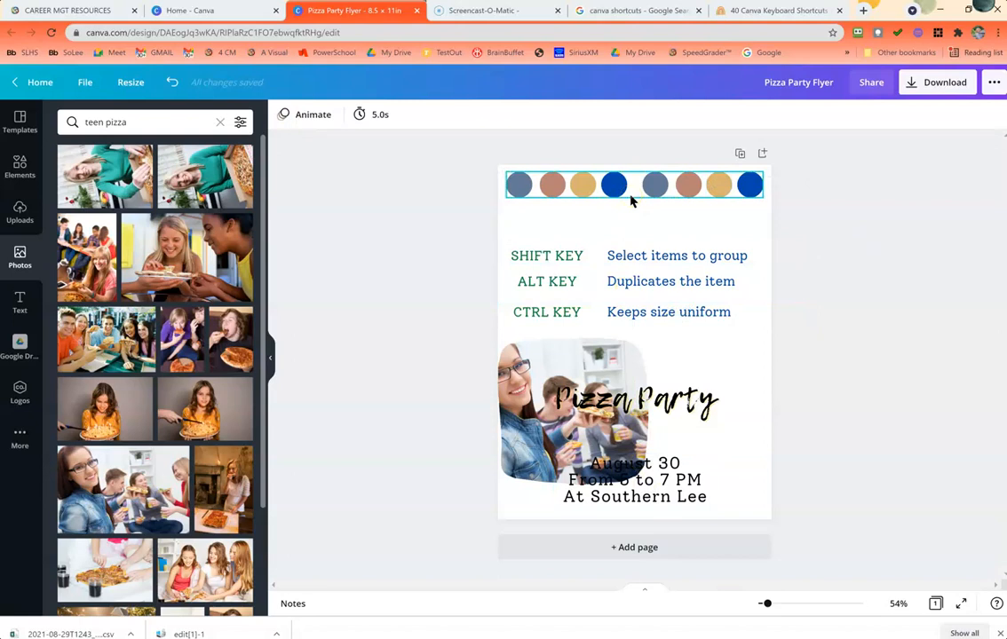
- Try duplicating the row of eight circles just below the original, and delete the copy
{"action": "left_click_drag", "start_coordinate": [627, 193], "coordinate": [631, 235]}
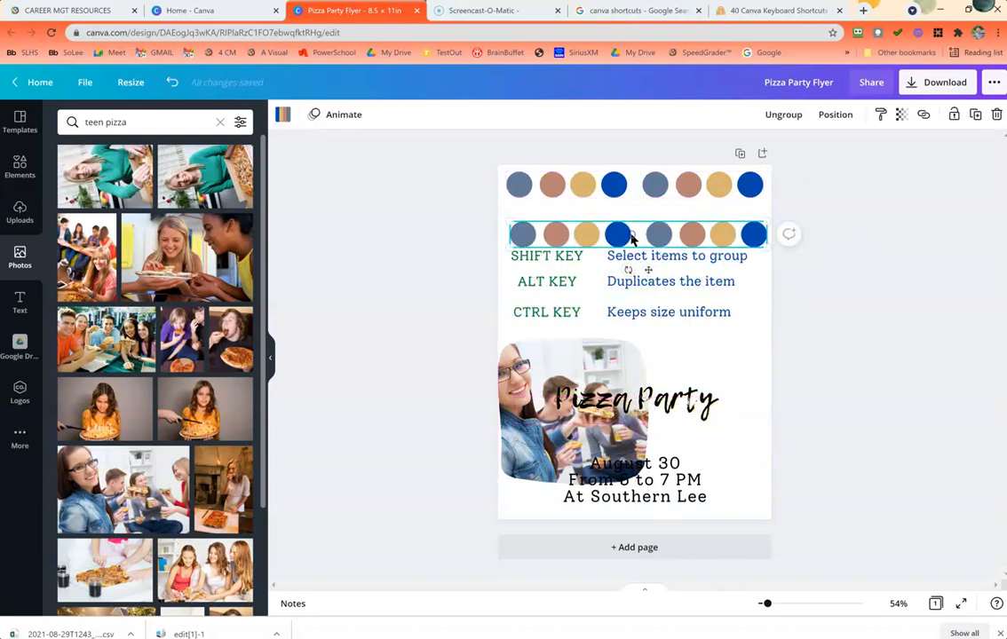
{"action": "key", "text": "Delete"}
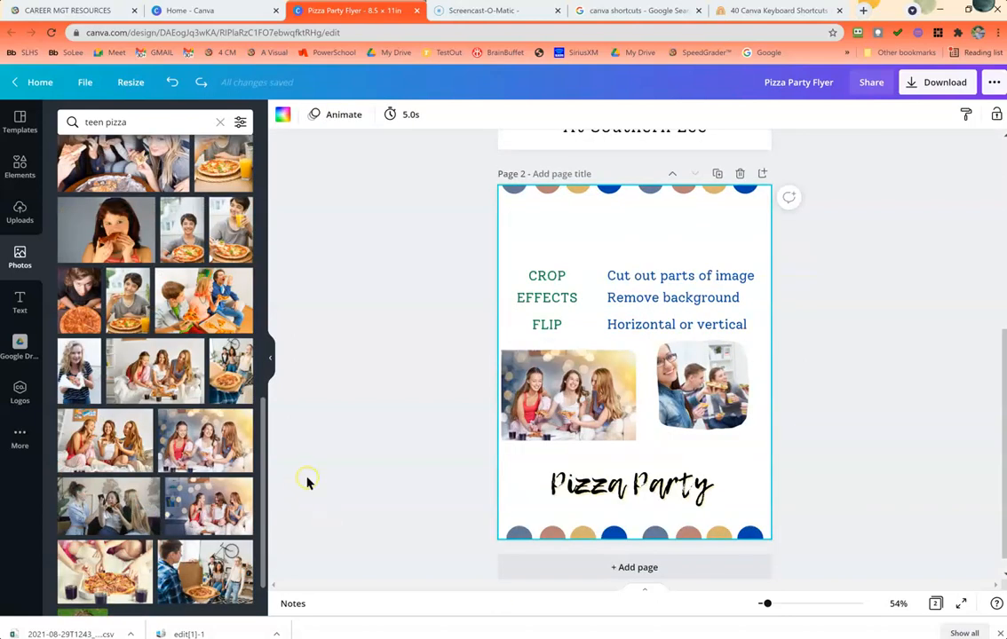
- Move the CROP, EFFECTS and FLIP text rows on page 2 up to just beneath the top circles
{"action": "left_click_drag", "start_coordinate": [512, 254], "coordinate": [759, 339]}
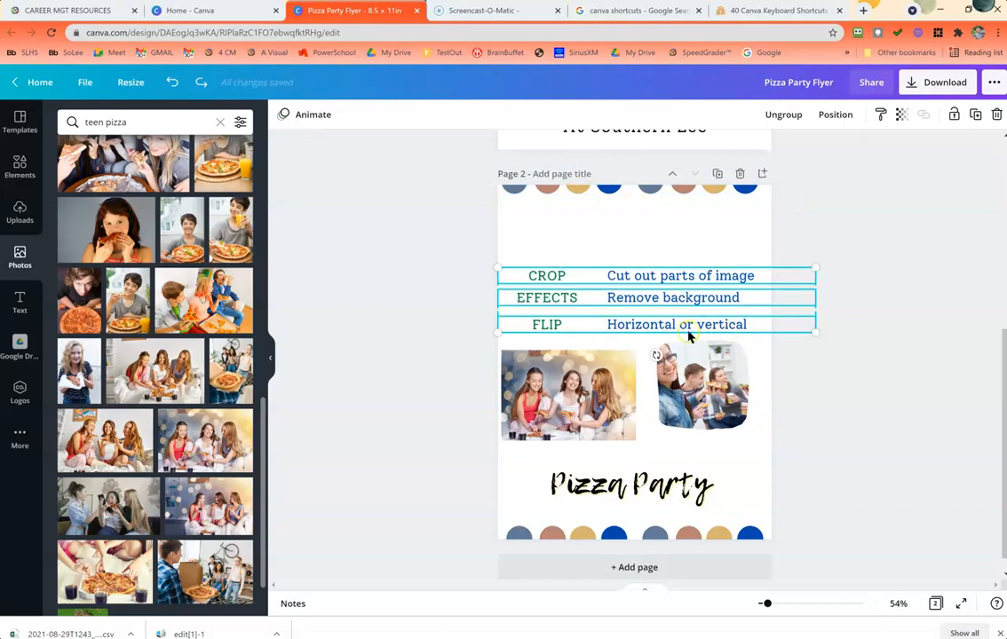
{"action": "left_click_drag", "start_coordinate": [689, 335], "coordinate": [682, 264]}
- Enlarge the photo of the three girls below the text, and enlarge the framed photo so it overlaps the girls' lower-right corner
{"action": "left_click", "coordinate": [632, 359]}
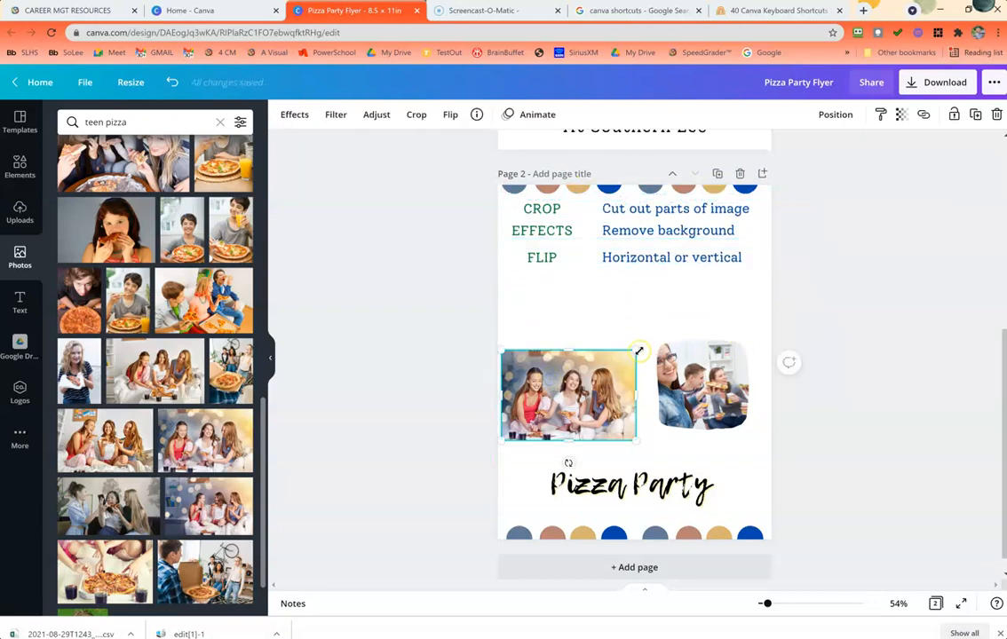
{"action": "left_click_drag", "start_coordinate": [686, 322], "coordinate": [686, 317]}
{"action": "left_click_drag", "start_coordinate": [576, 368], "coordinate": [584, 335]}
{"action": "left_click", "coordinate": [720, 417]}
{"action": "left_click_drag", "start_coordinate": [720, 418], "coordinate": [731, 471]}
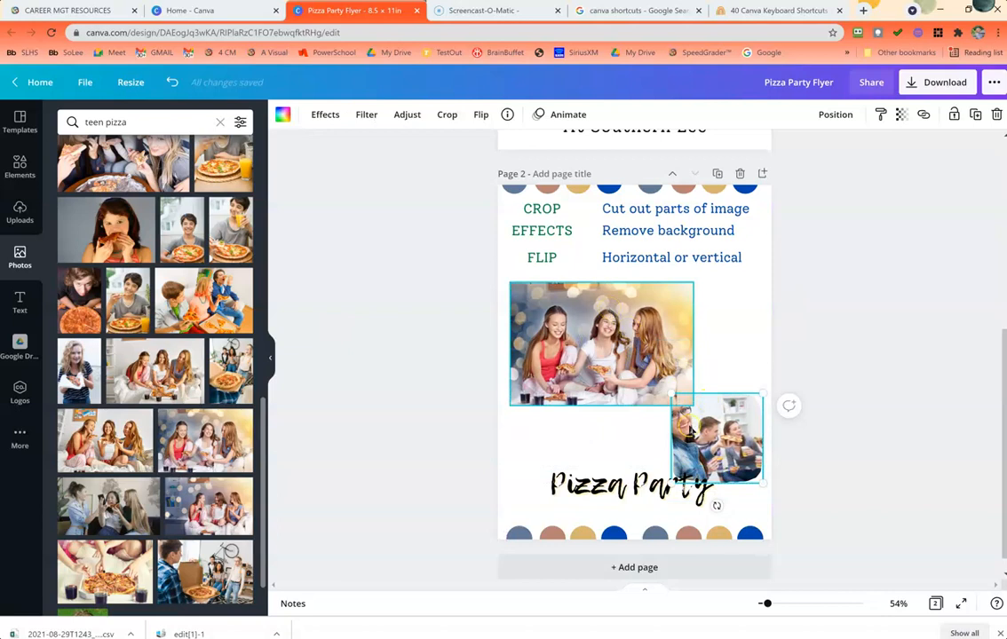
{"action": "left_click_drag", "start_coordinate": [664, 391], "coordinate": [652, 375]}
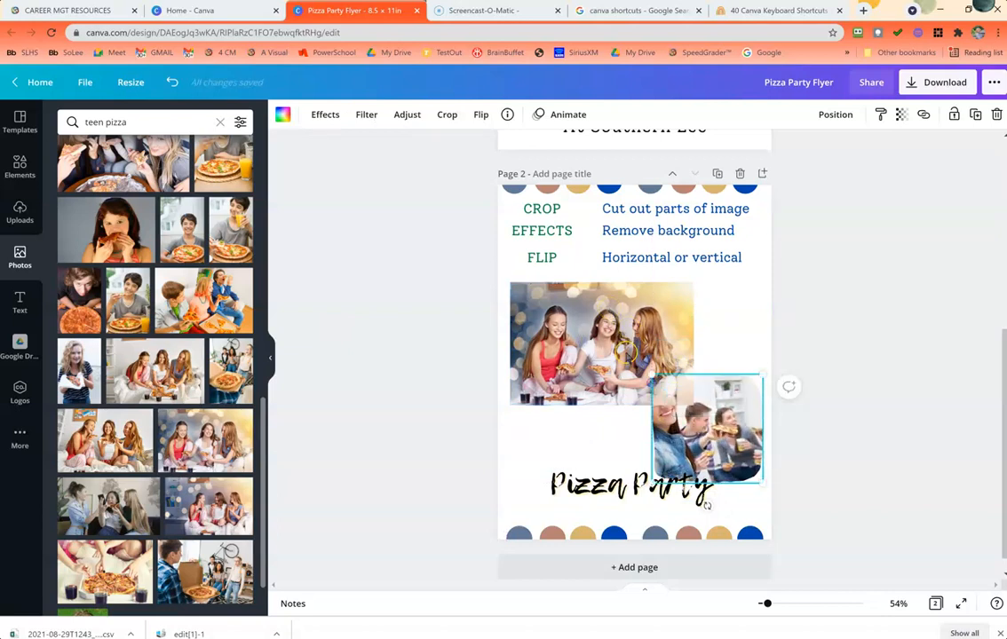
- Send the photo of the three girls backward, behind the framed photo
{"action": "left_click", "coordinate": [600, 392]}
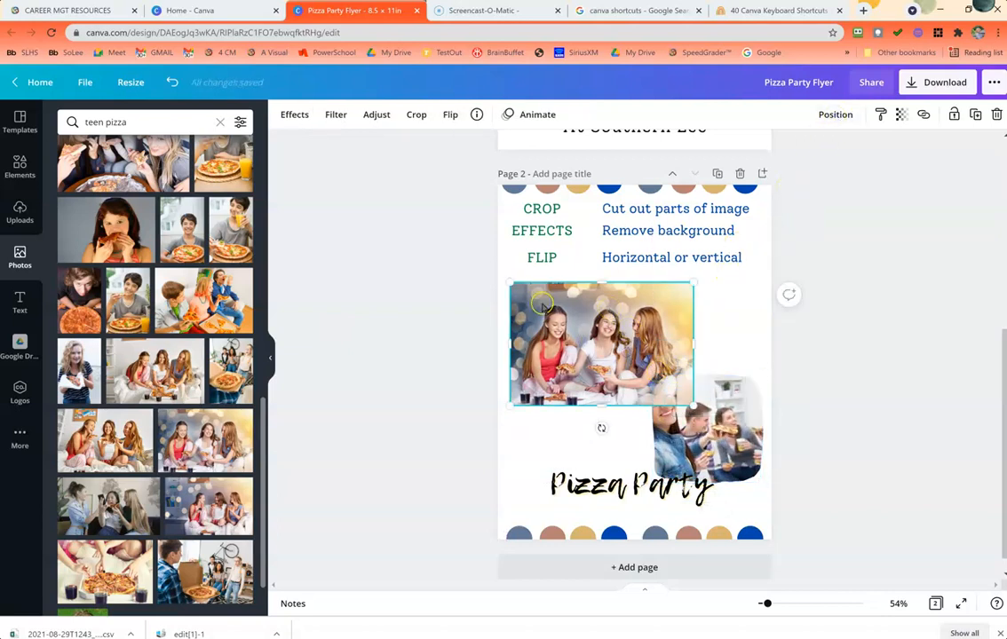
{"action": "left_click", "coordinate": [848, 120]}
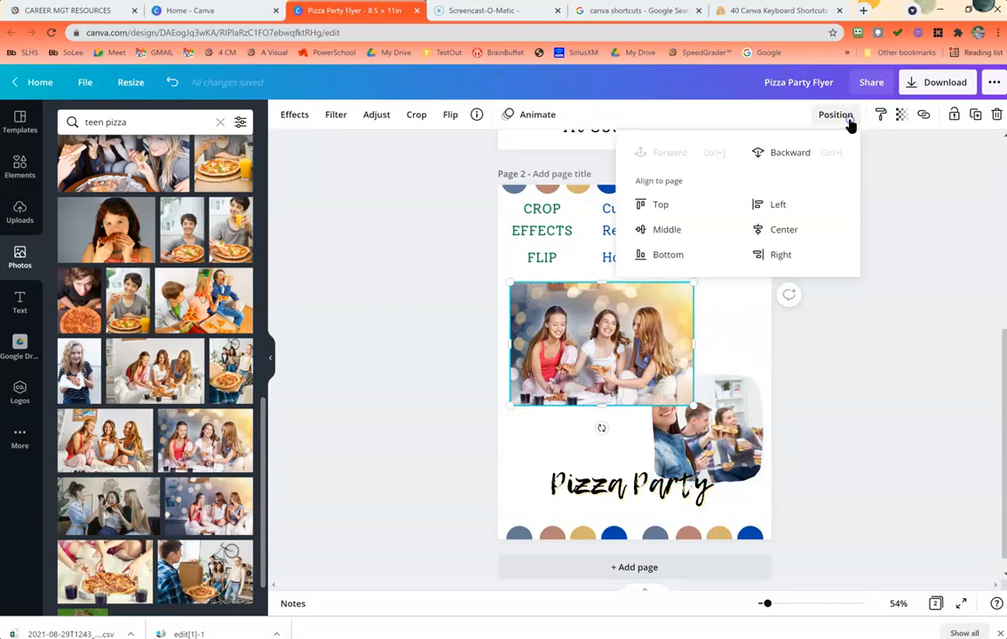
{"action": "left_click", "coordinate": [801, 154]}
- Move the Pizza Party title over the upper edge of the girls' photo and shift both photos down the page
{"action": "left_click_drag", "start_coordinate": [629, 470], "coordinate": [636, 281]}
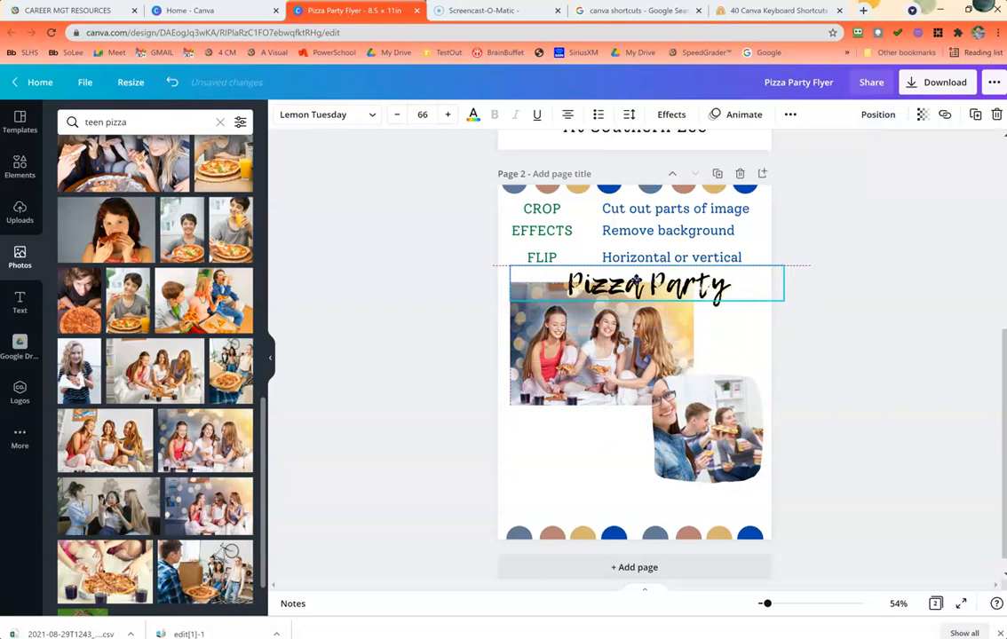
{"action": "left_click_drag", "start_coordinate": [680, 465], "coordinate": [688, 486]}
{"action": "left_click_drag", "start_coordinate": [609, 400], "coordinate": [601, 432]}
{"action": "left_click", "coordinate": [623, 286]}
{"action": "left_click_drag", "start_coordinate": [623, 286], "coordinate": [635, 307]}
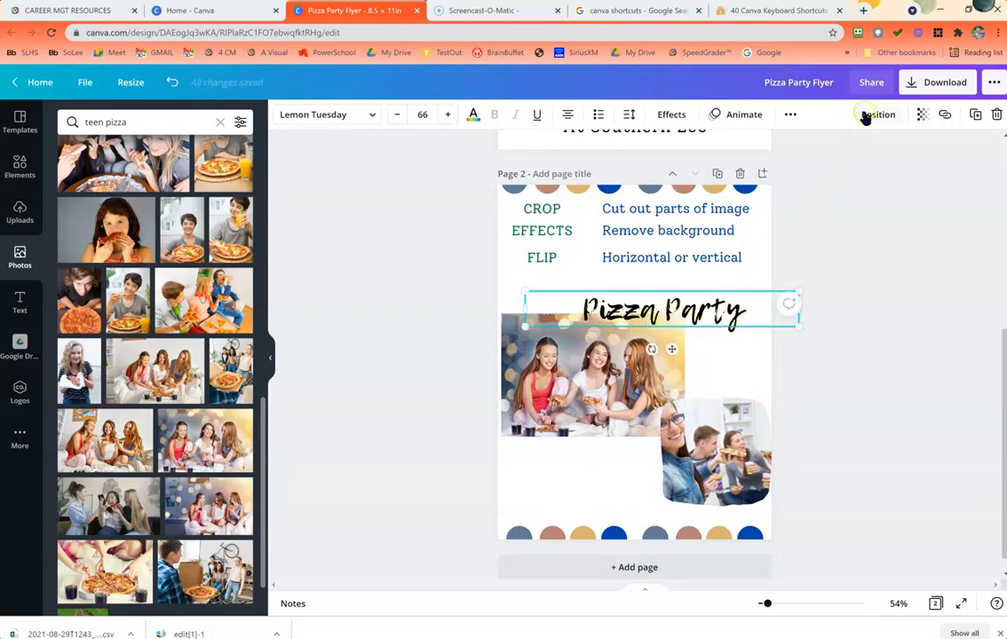
- Bring the photo of the three girls forward, in front of the framed photo
{"action": "left_click", "coordinate": [575, 380]}
{"action": "left_click", "coordinate": [835, 116]}
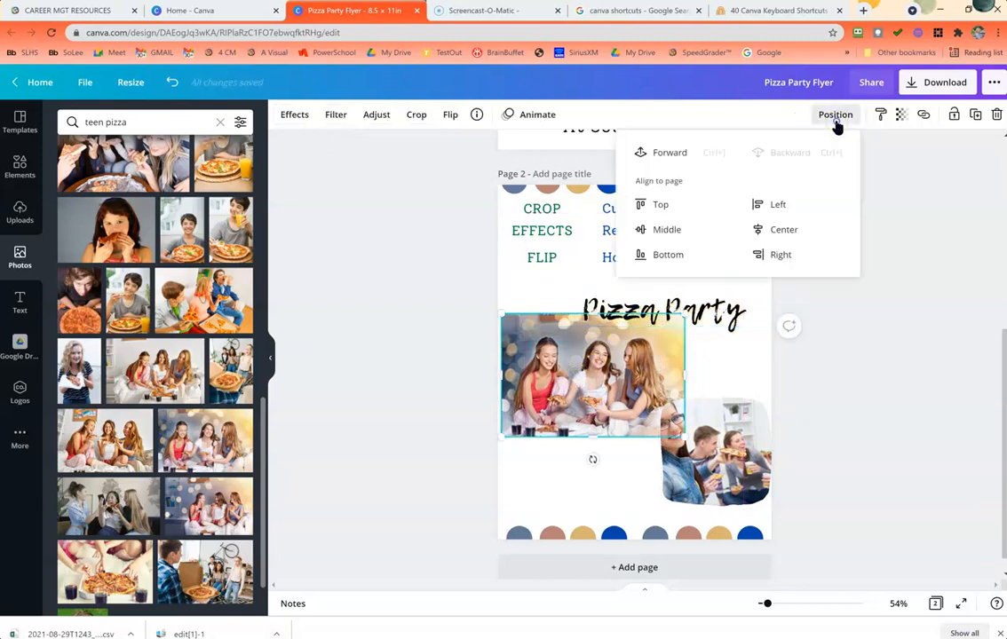
{"action": "left_click", "coordinate": [641, 153]}
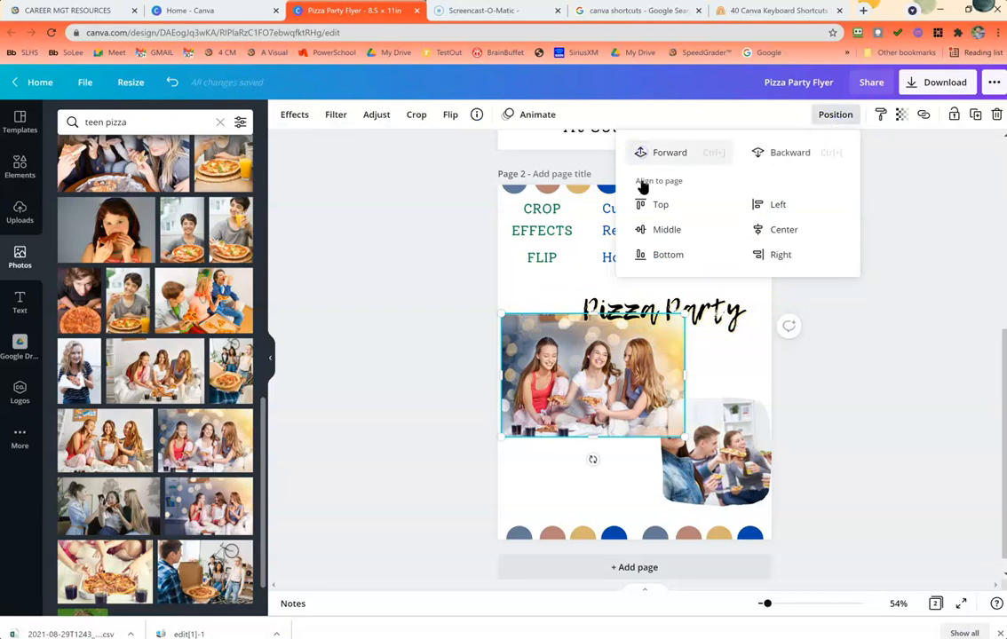
{"action": "left_click", "coordinate": [610, 471]}
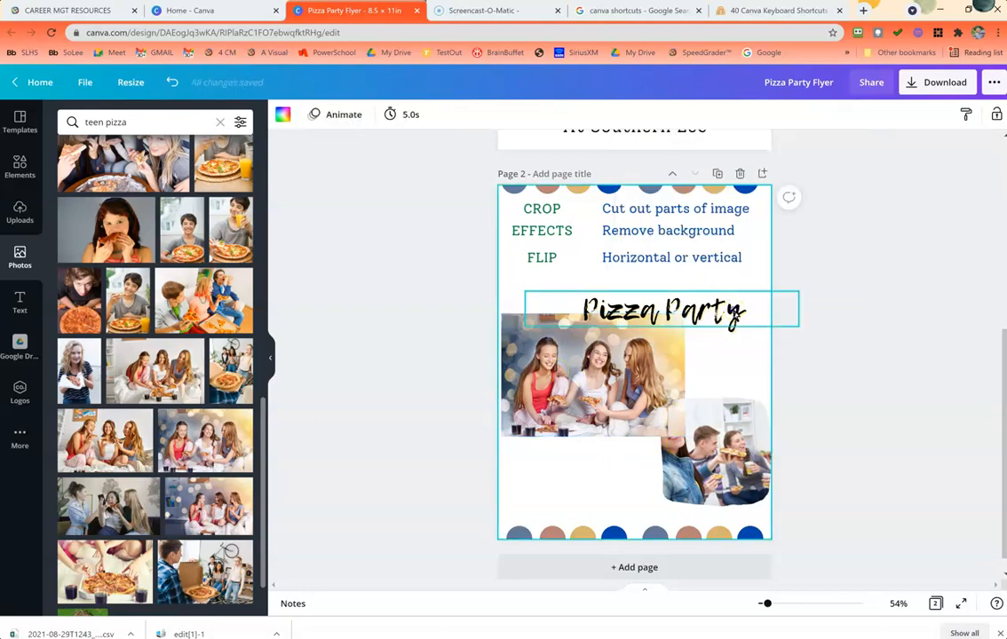
- Bring the framed pizza photo forward so it overlaps the corner of the three girls' photo
{"action": "left_click", "coordinate": [733, 314]}
{"action": "left_click", "coordinate": [723, 426]}
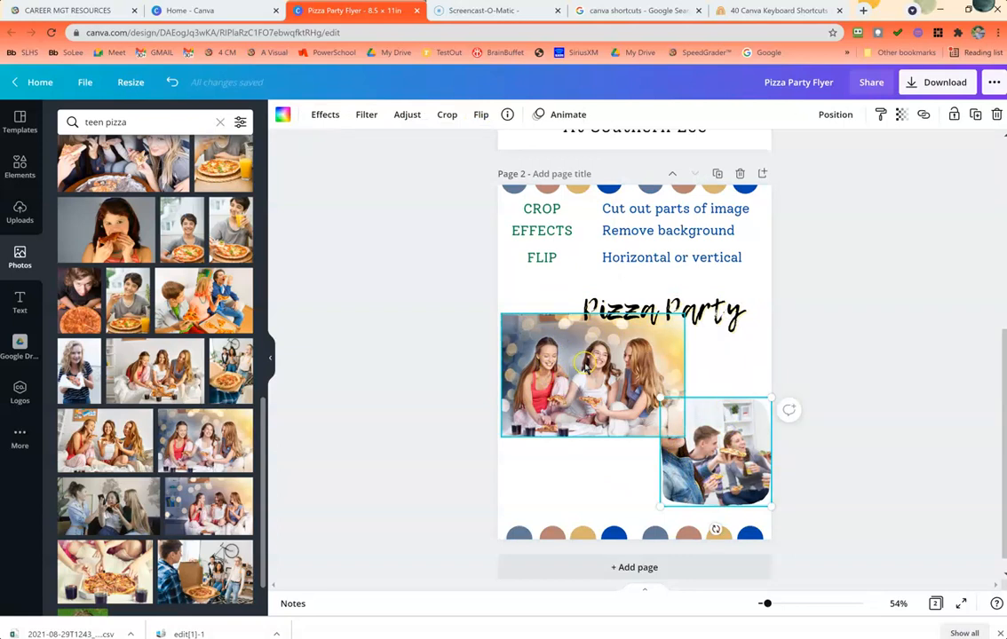
{"action": "left_click", "coordinate": [835, 115]}
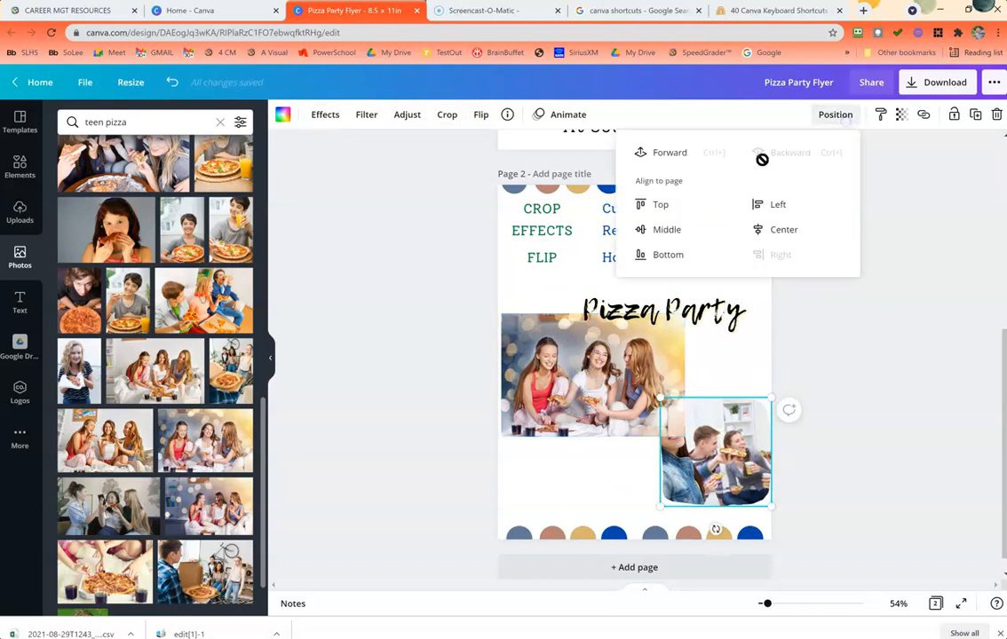
{"action": "left_click", "coordinate": [688, 155]}
{"action": "left_click", "coordinate": [550, 369]}
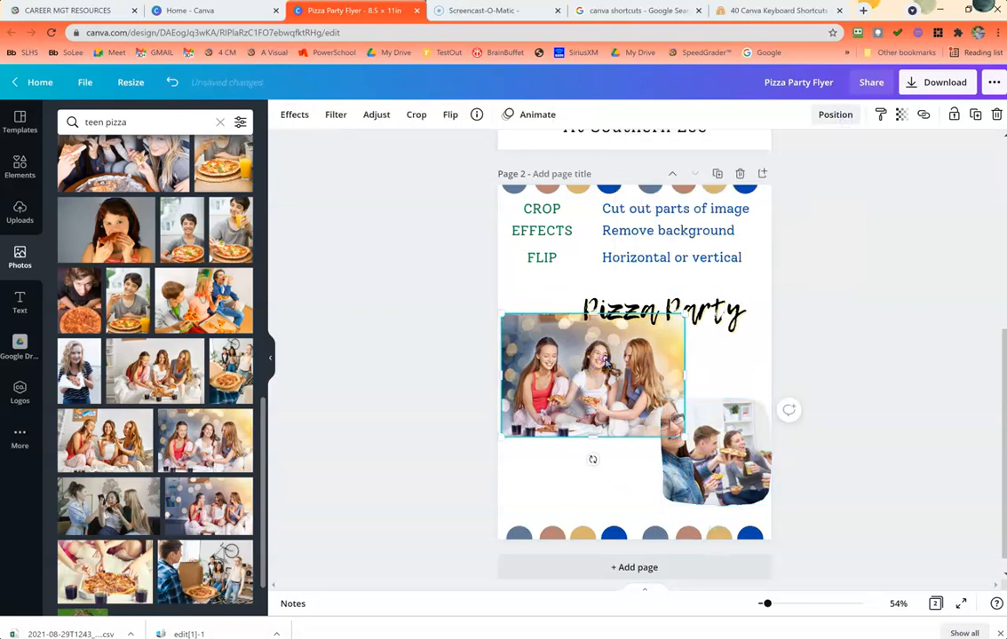
- Enlarge the Pizza Party title on page 2 to a font size of about 73 and nudge its position
{"action": "left_click", "coordinate": [784, 300]}
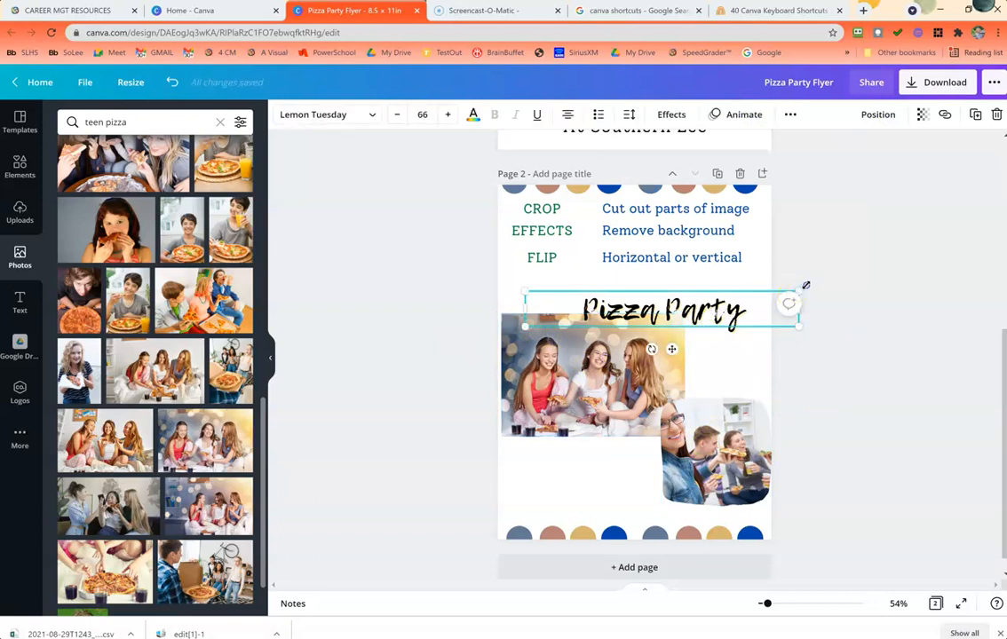
{"action": "left_click_drag", "start_coordinate": [804, 287], "coordinate": [831, 276]}
{"action": "mouse_move", "coordinate": [637, 309]}
{"action": "left_mouse_down"}
{"action": "mouse_move", "coordinate": [620, 313]}
{"action": "mouse_move", "coordinate": [647, 299]}
{"action": "mouse_move", "coordinate": [636, 306]}
{"action": "left_mouse_up"}
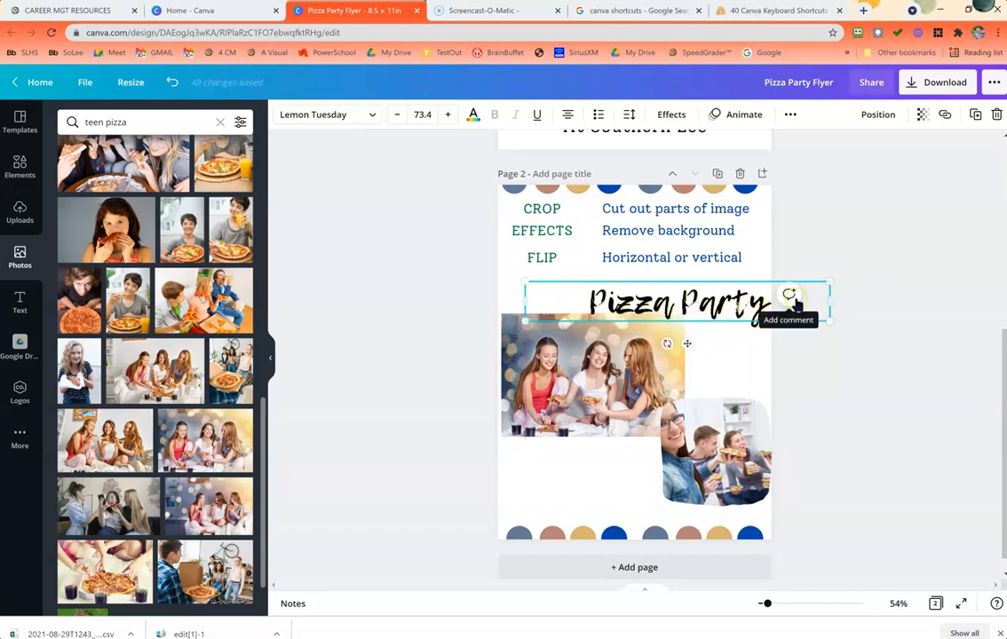
- Post the comment "Change the color of shadow" on the page 2 Pizza Party title
{"action": "left_click", "coordinate": [791, 296]}
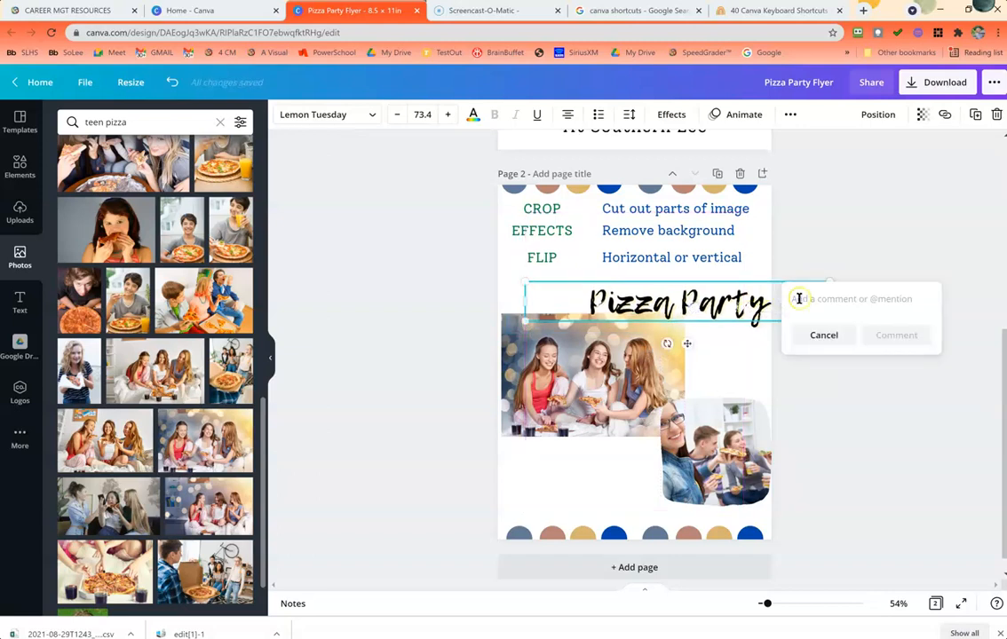
{"action": "type", "text": "Can"}
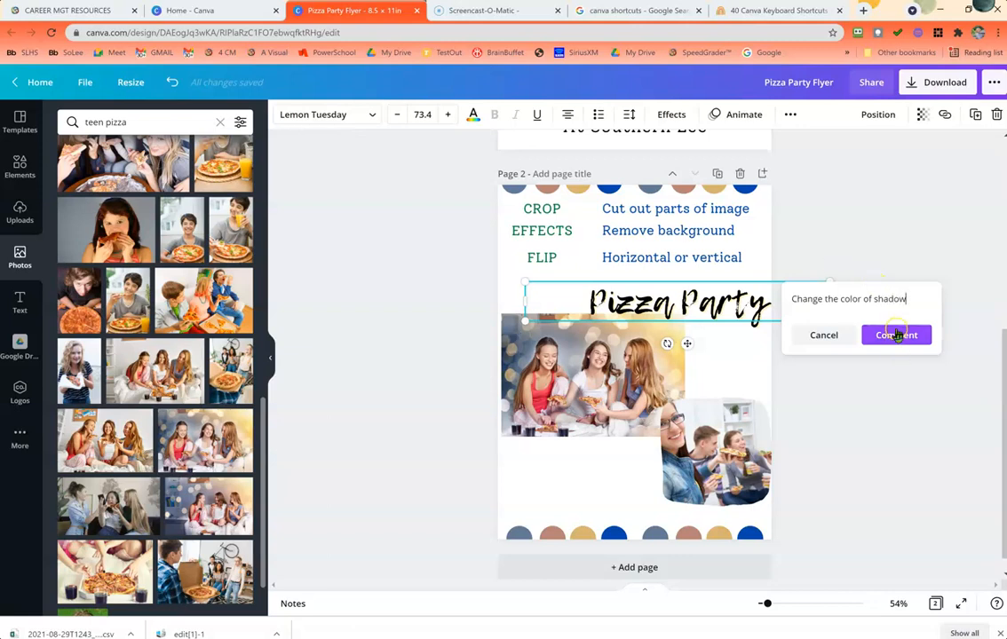
{"action": "left_click", "coordinate": [897, 335]}
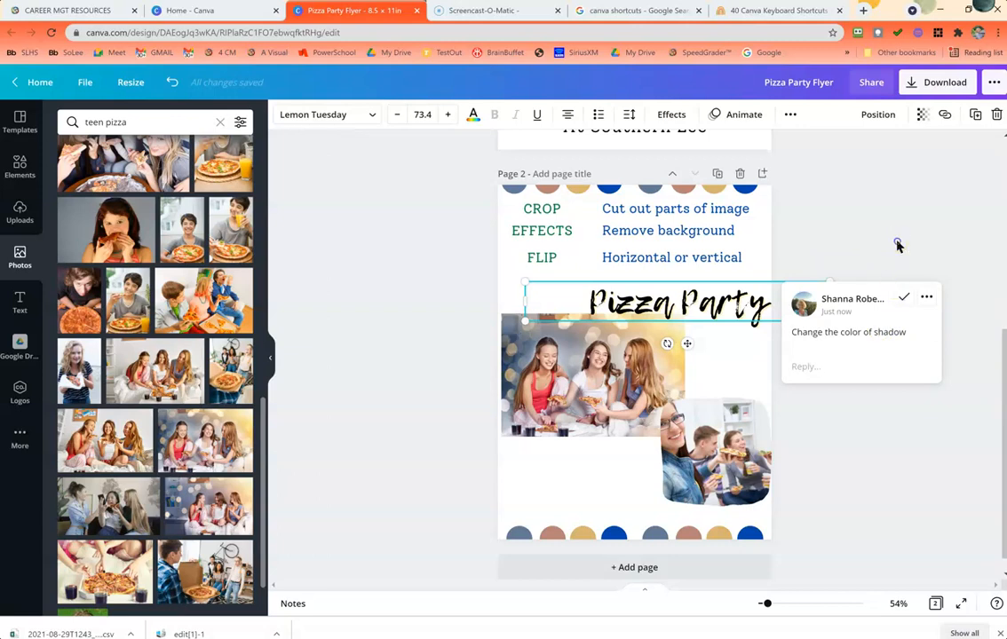
{"action": "left_click", "coordinate": [897, 243]}
- Remove the background from the photo of the three girls with the Background Remover effect
{"action": "left_click", "coordinate": [550, 391]}
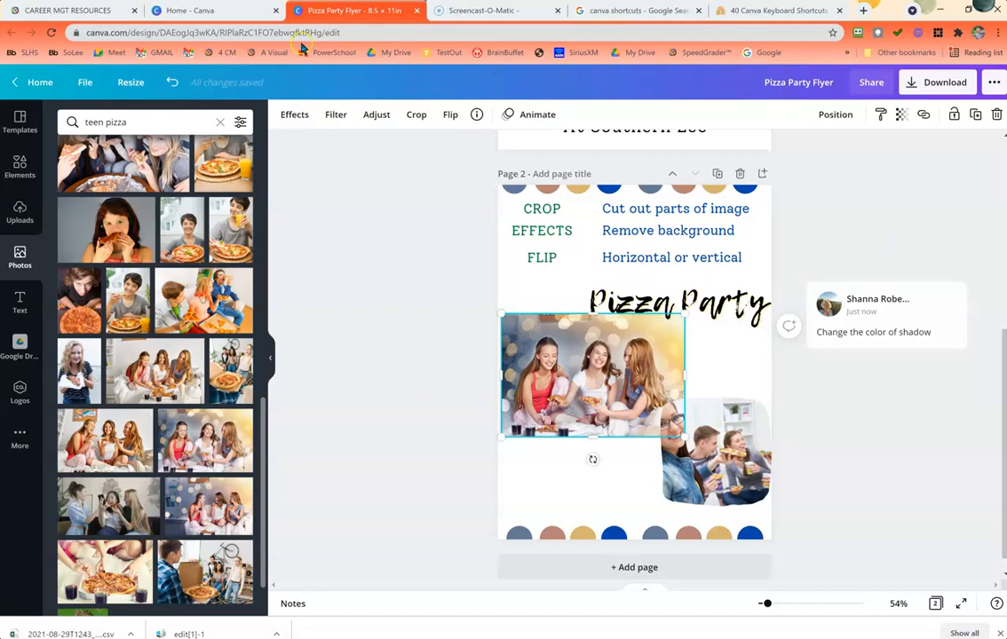
{"action": "left_click", "coordinate": [301, 114]}
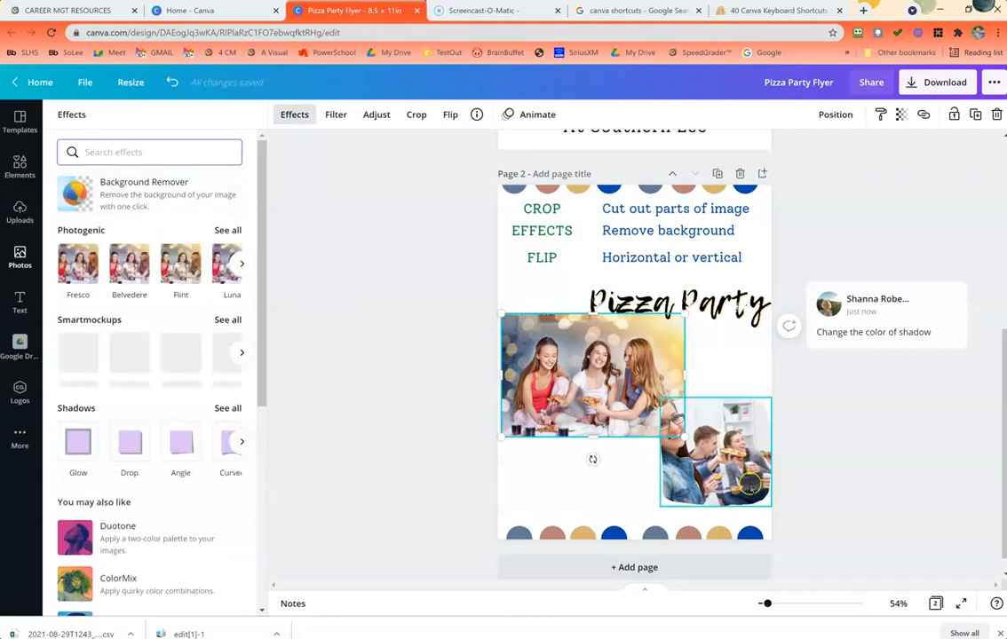
{"action": "left_click", "coordinate": [126, 185]}
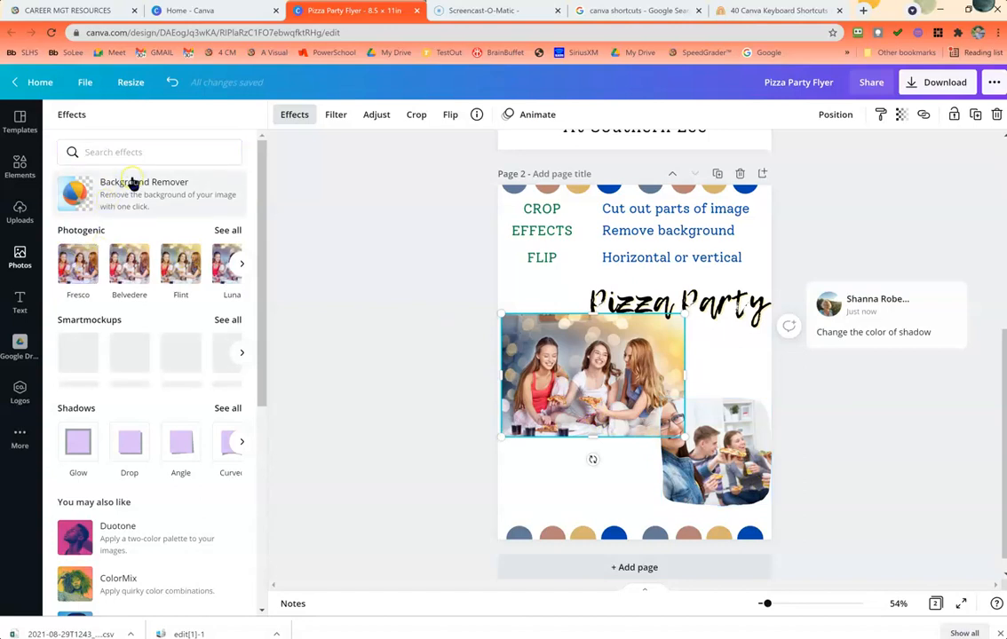
{"action": "left_click", "coordinate": [132, 182]}
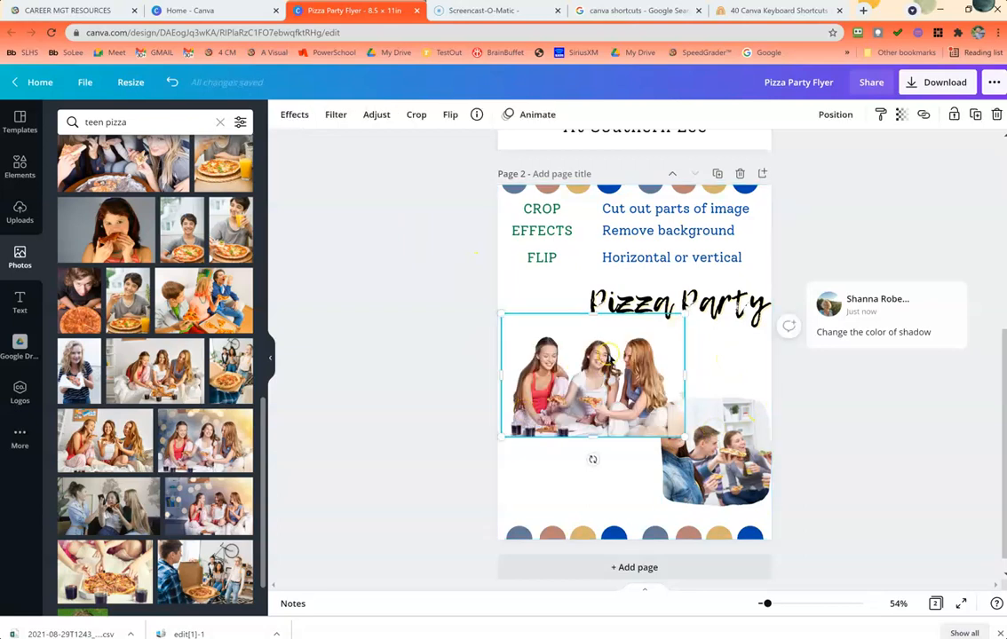
- Move the girls' cut-out photo up beside the title and the framed photo down to the page's lower-right corner
{"action": "left_click_drag", "start_coordinate": [562, 346], "coordinate": [590, 361]}
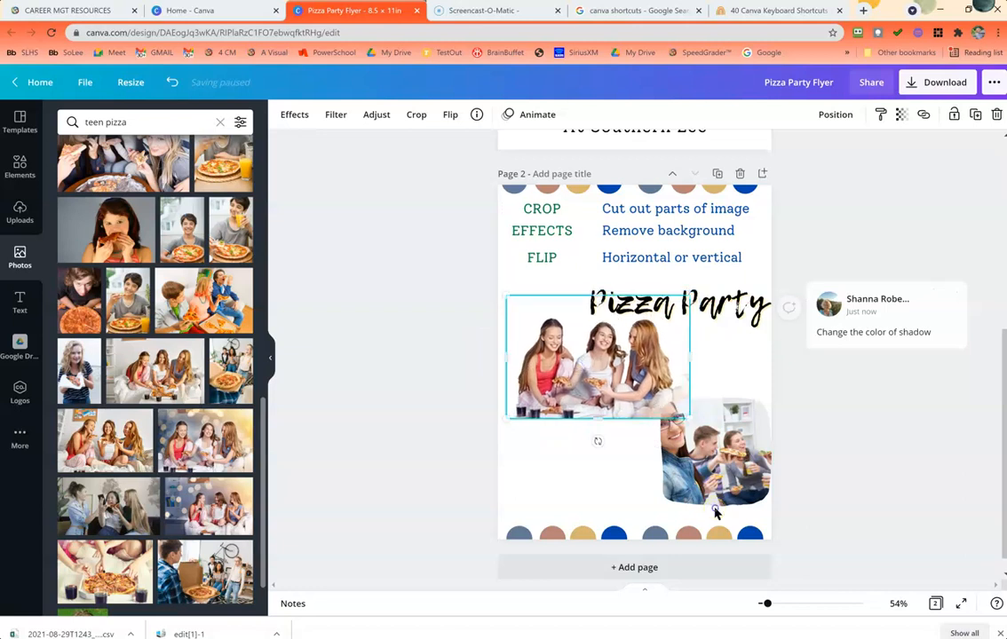
{"action": "left_click", "coordinate": [714, 509]}
{"action": "left_click", "coordinate": [571, 377]}
{"action": "left_click", "coordinate": [449, 115]}
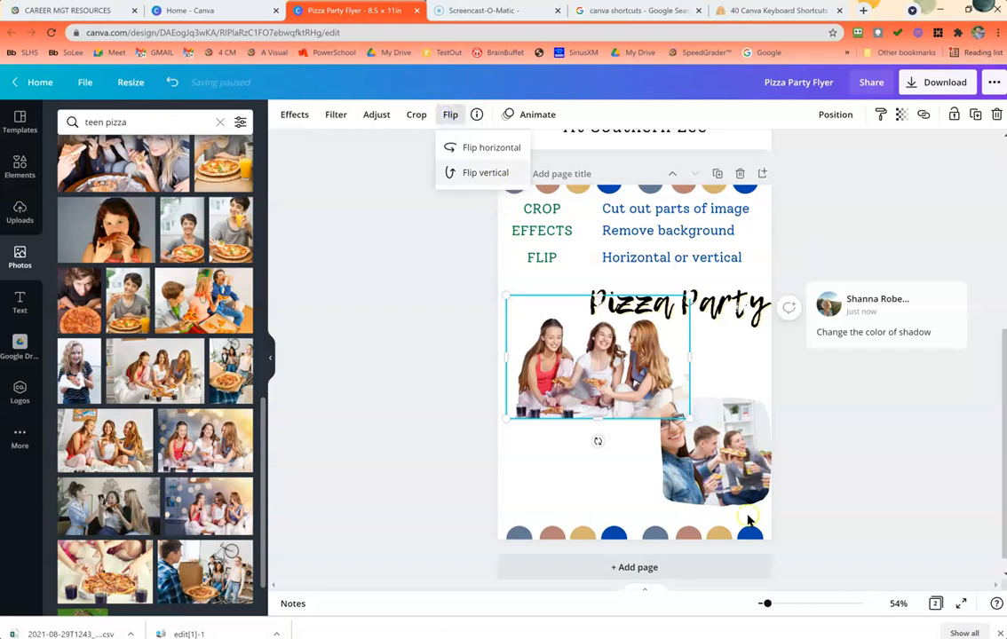
{"action": "left_click_drag", "start_coordinate": [732, 469], "coordinate": [738, 529]}
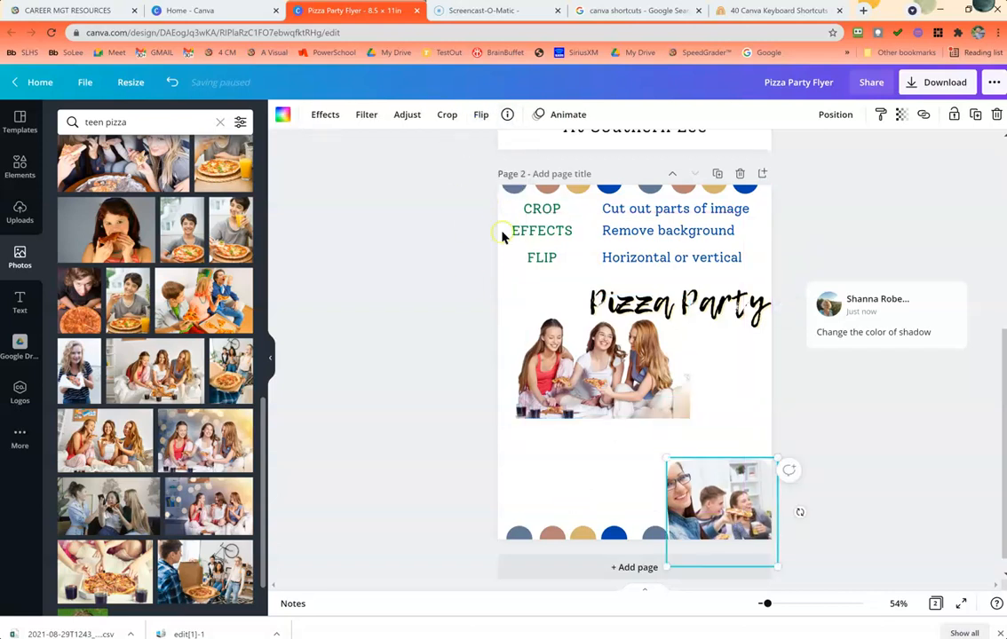
- Flip the photo of the three girls horizontally
{"action": "left_click", "coordinate": [585, 321]}
{"action": "left_click", "coordinate": [450, 115]}
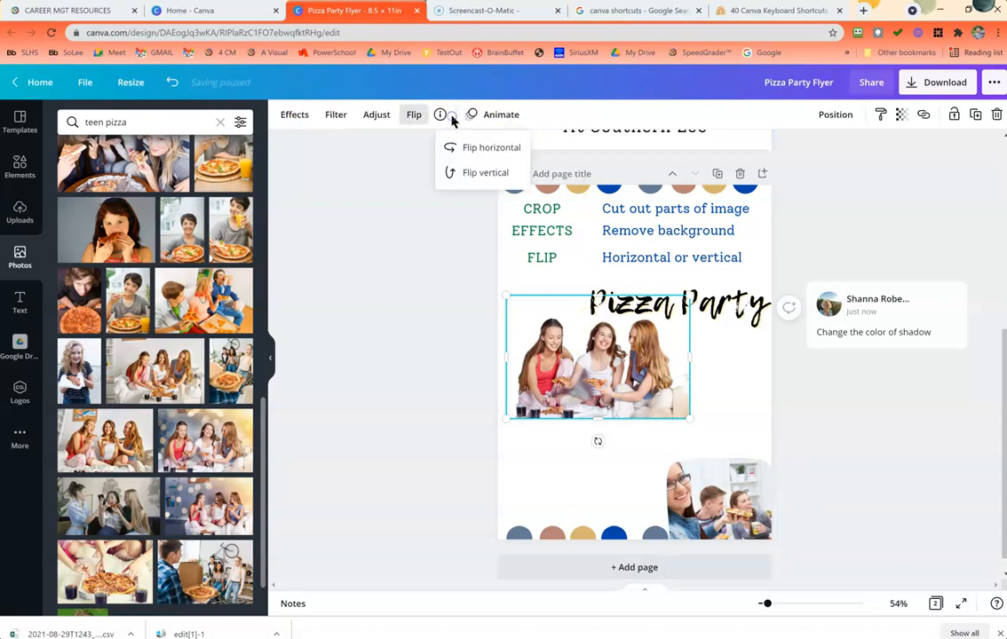
{"action": "left_click", "coordinate": [477, 151]}
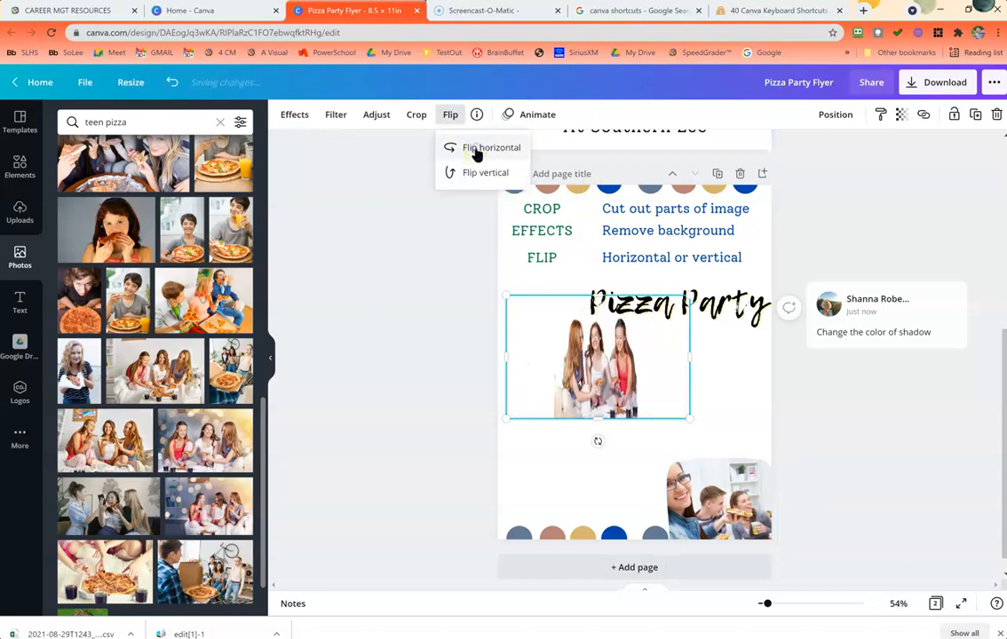
- Arrange two smaller copies of the girls' photo side by side below the title and flip the left copy horizontally
{"action": "left_click_drag", "start_coordinate": [658, 389], "coordinate": [749, 376]}
{"action": "left_click_drag", "start_coordinate": [596, 405], "coordinate": [540, 392]}
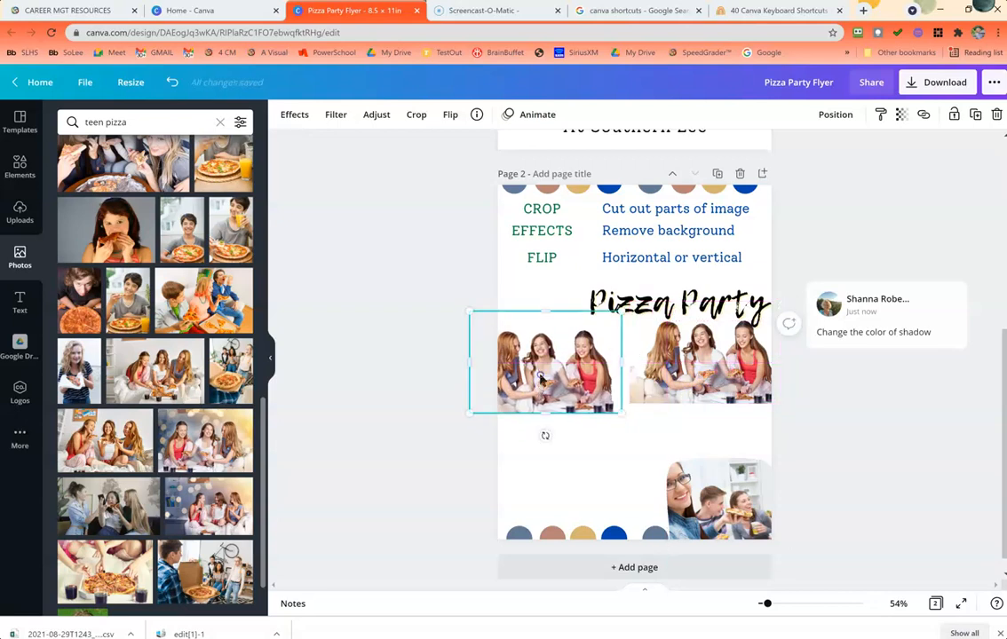
{"action": "left_click", "coordinate": [450, 115]}
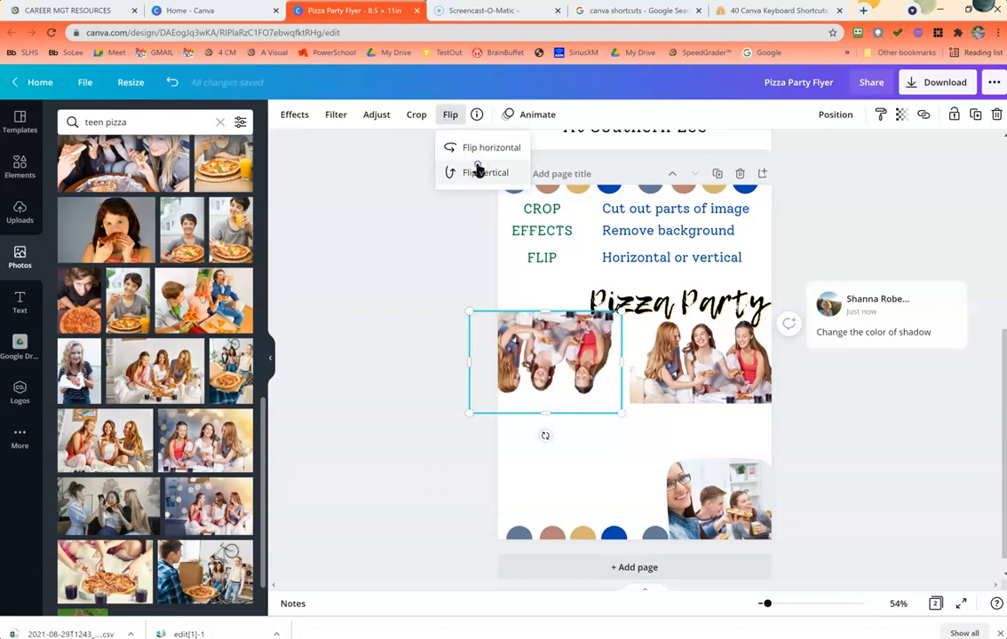
{"action": "left_click", "coordinate": [477, 151]}
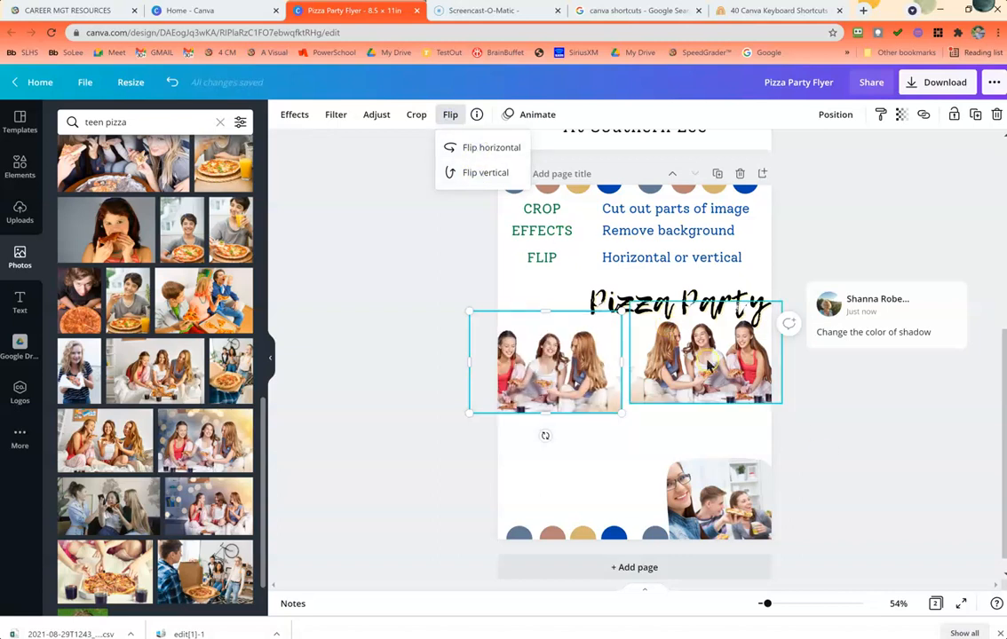
- Shift both copies of the girls' photo down and delete the left one
{"action": "left_click_drag", "start_coordinate": [726, 384], "coordinate": [755, 403]}
{"action": "mouse_move", "coordinate": [557, 379]}
{"action": "left_mouse_down"}
{"action": "mouse_move", "coordinate": [586, 400]}
{"action": "mouse_move", "coordinate": [593, 391]}
{"action": "mouse_move", "coordinate": [570, 392]}
{"action": "left_mouse_up"}
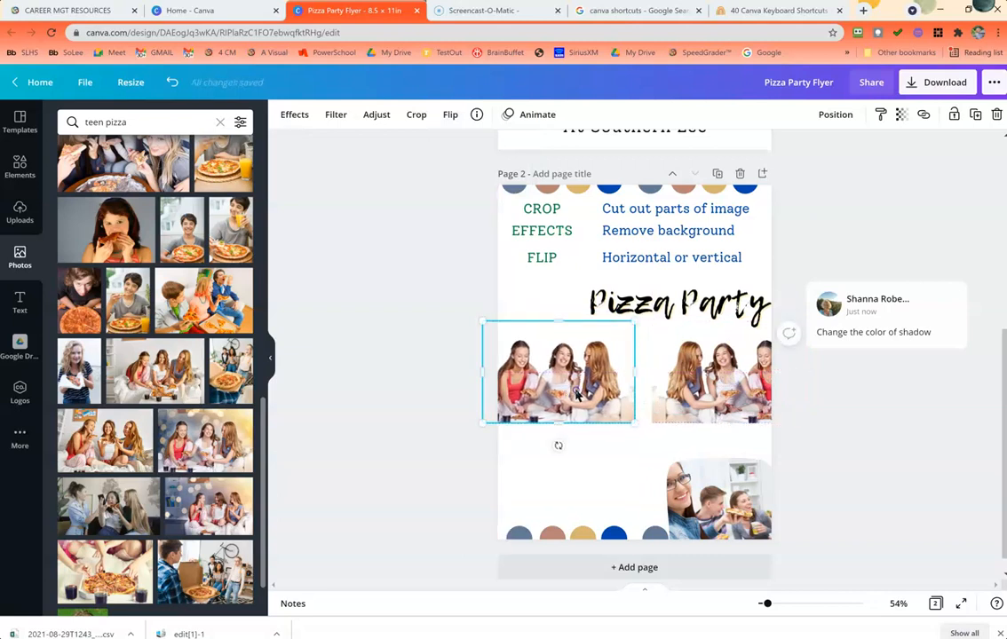
{"action": "key", "text": "Delete"}
- Move the remaining girls' photo toward the middle of the page and enlarge it slightly below the title
{"action": "left_click_drag", "start_coordinate": [671, 380], "coordinate": [552, 387]}
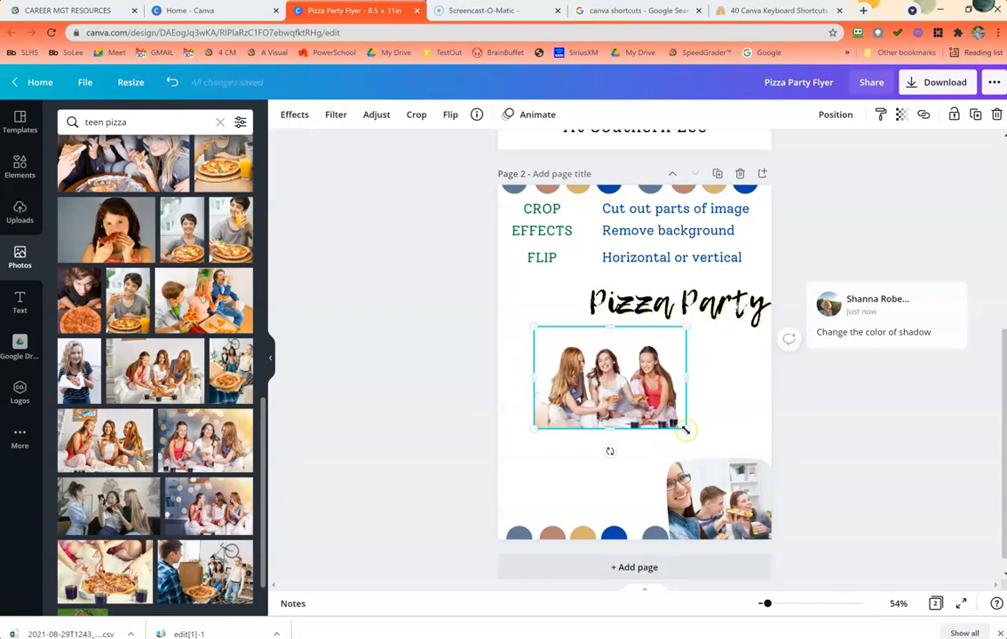
{"action": "left_click_drag", "start_coordinate": [685, 429], "coordinate": [705, 441]}
{"action": "left_click_drag", "start_coordinate": [619, 399], "coordinate": [617, 386]}
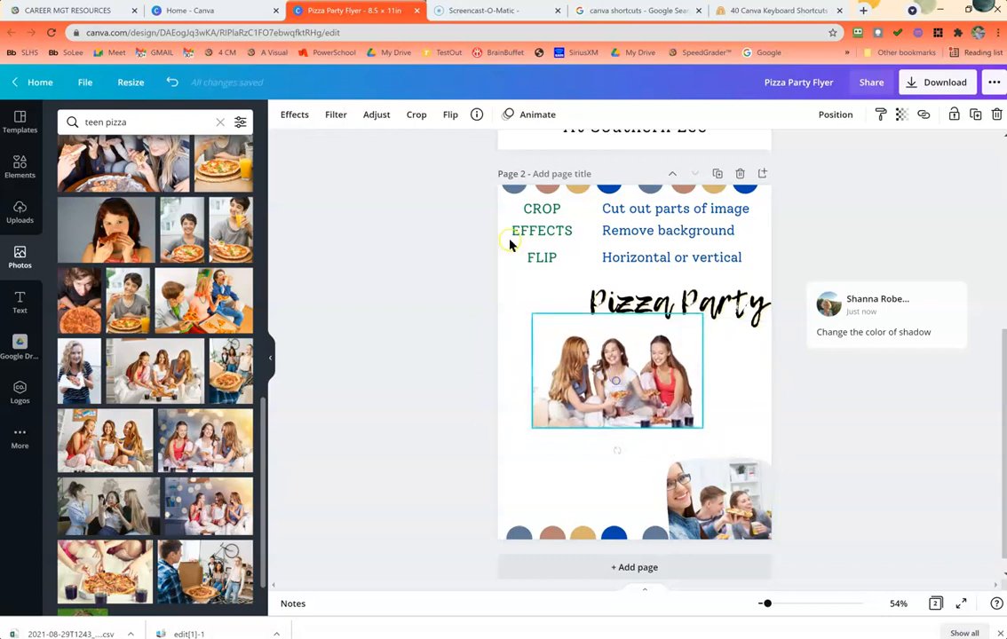
- Open the girls' photo for cropping, accept the crop, and shift the photo down and to the left
{"action": "left_click", "coordinate": [415, 116]}
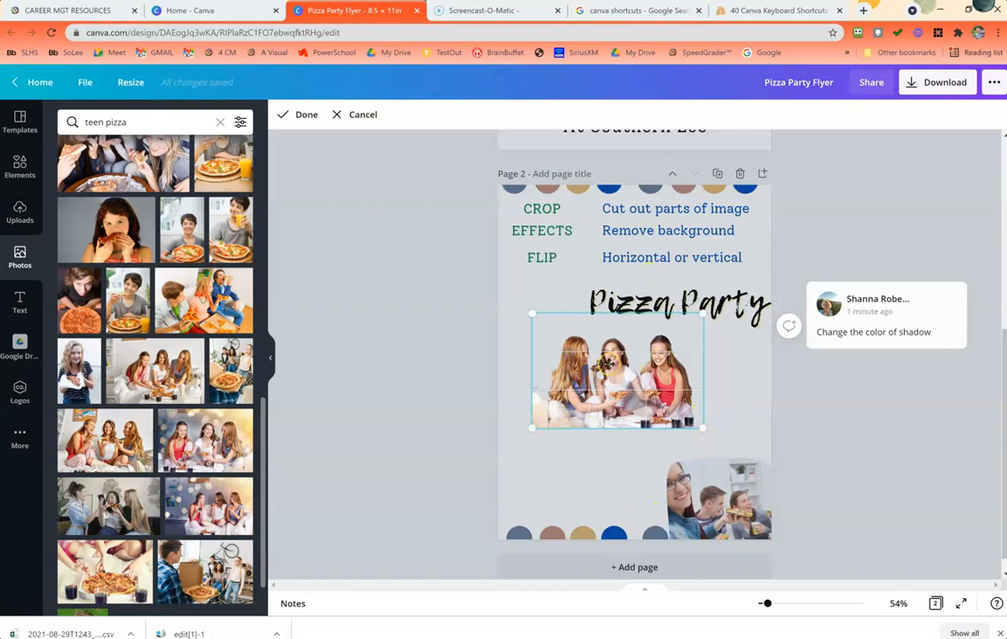
{"action": "left_click", "coordinate": [305, 118]}
{"action": "left_click_drag", "start_coordinate": [626, 388], "coordinate": [608, 403]}
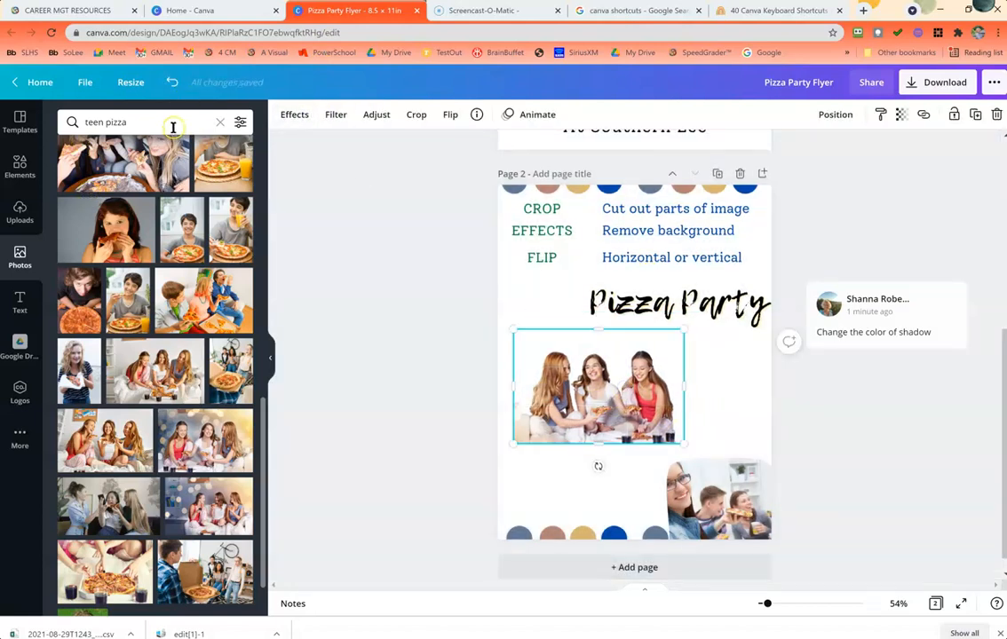
- Filter the teen pizza photo results by the color red and clear the search term
{"action": "left_click", "coordinate": [238, 124]}
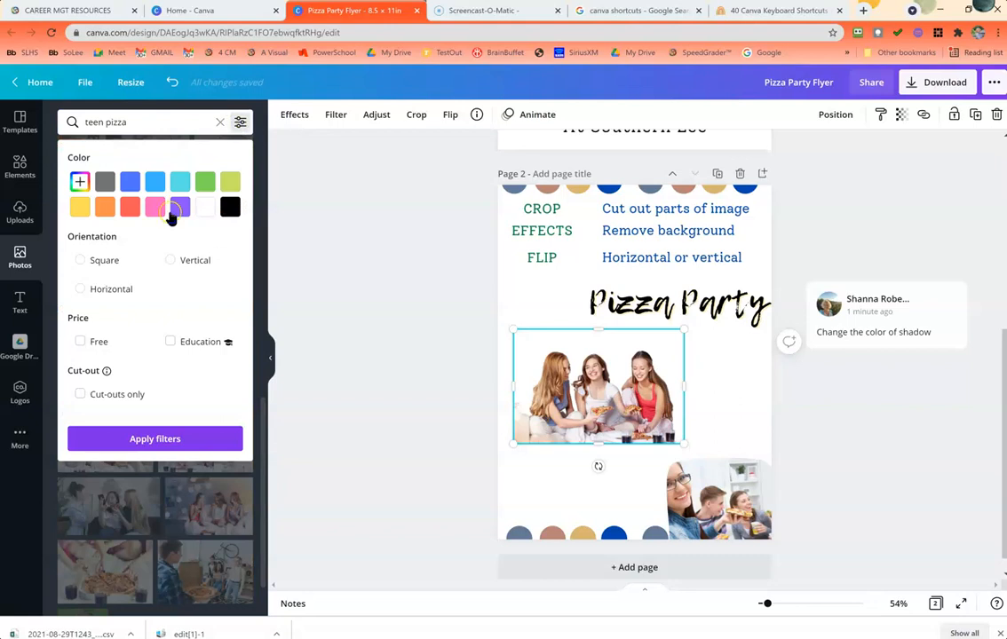
{"action": "left_click", "coordinate": [129, 208]}
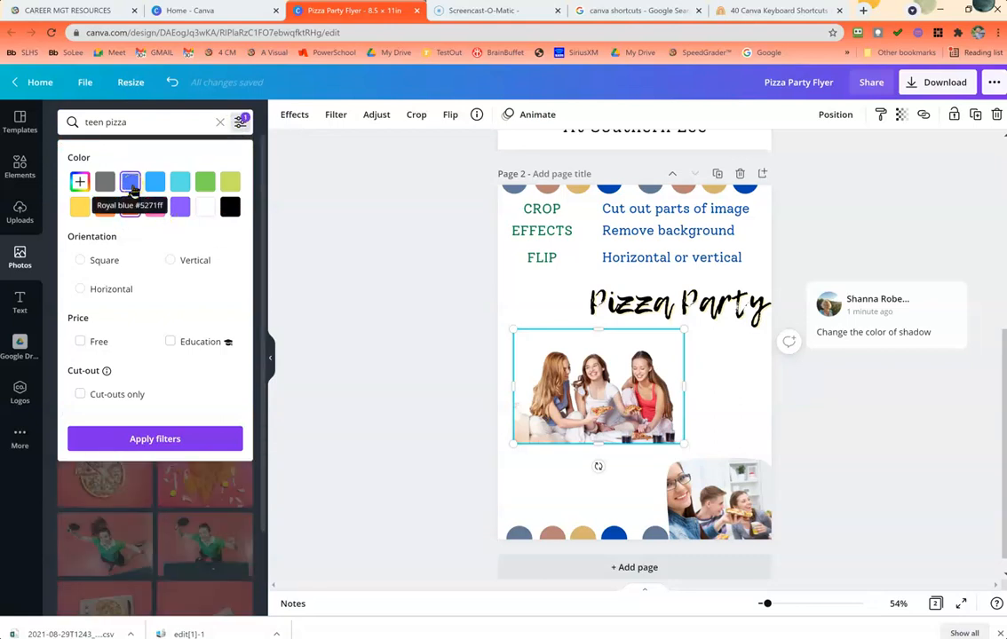
{"action": "left_click", "coordinate": [219, 122]}
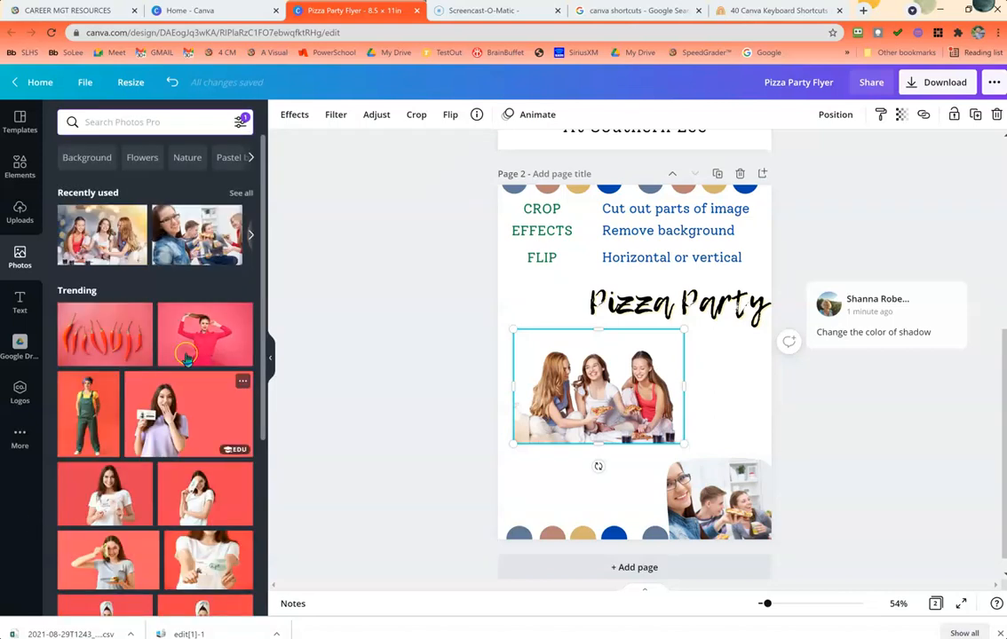
- Browse the red photos offered without a search term and clear all photo filters
{"action": "scroll", "coordinate": [153, 552], "scroll_direction": "down", "scroll_amount": 10}
{"action": "scroll", "coordinate": [152, 502], "scroll_direction": "up", "scroll_amount": 10}
{"action": "scroll", "coordinate": [129, 380], "scroll_direction": "down", "scroll_amount": 10}
{"action": "scroll", "coordinate": [142, 355], "scroll_direction": "up", "scroll_amount": 10}
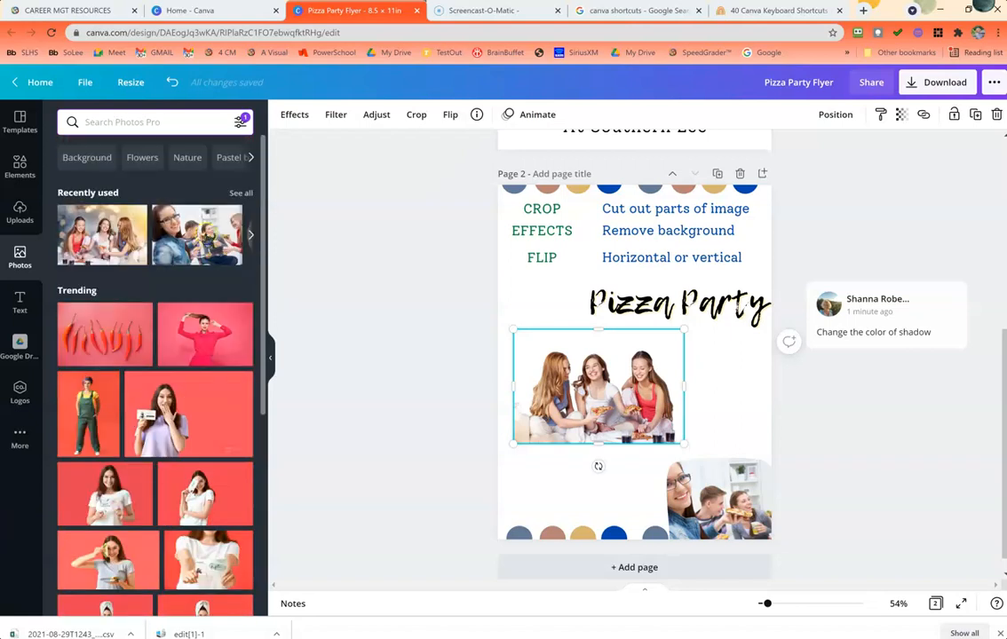
{"action": "left_click", "coordinate": [237, 121]}
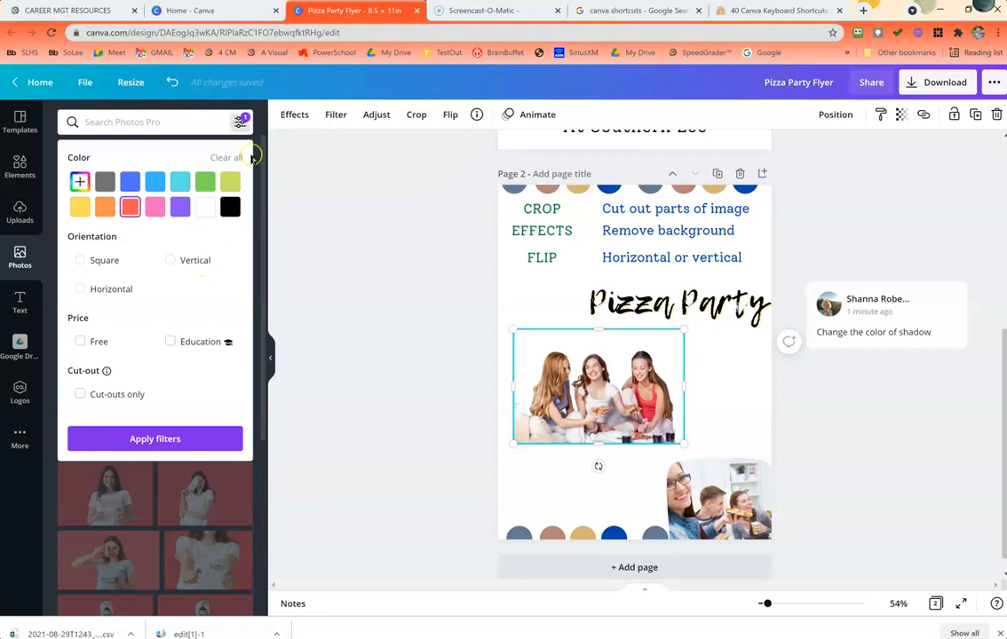
{"action": "left_click", "coordinate": [221, 157]}
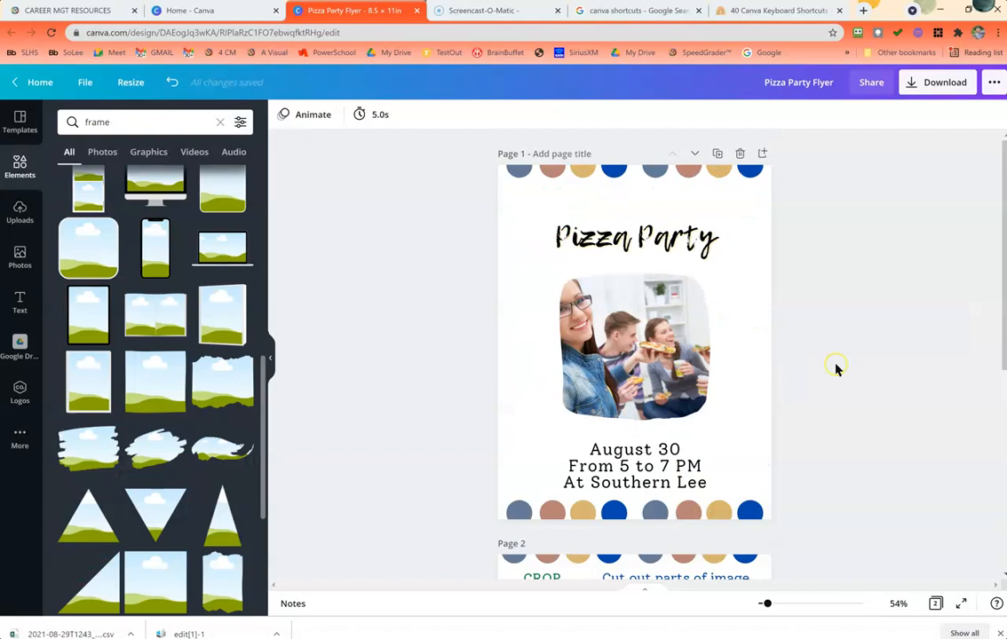
- Search the elements for "background" and add the crumpled white paper image to page 1
{"action": "left_click", "coordinate": [612, 293]}
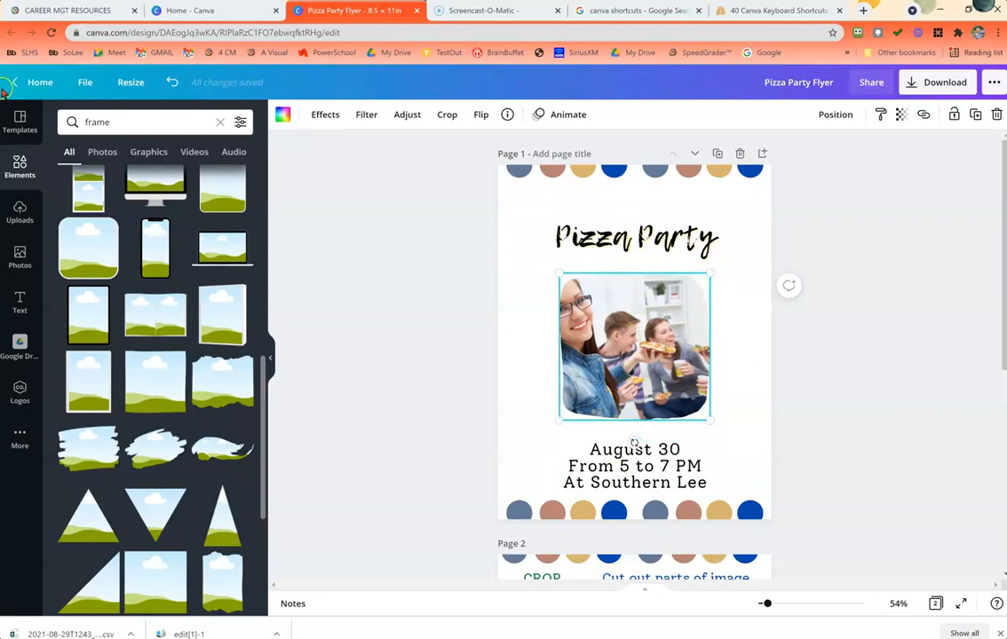
{"action": "left_click", "coordinate": [78, 113]}
{"action": "type", "text": "background"}
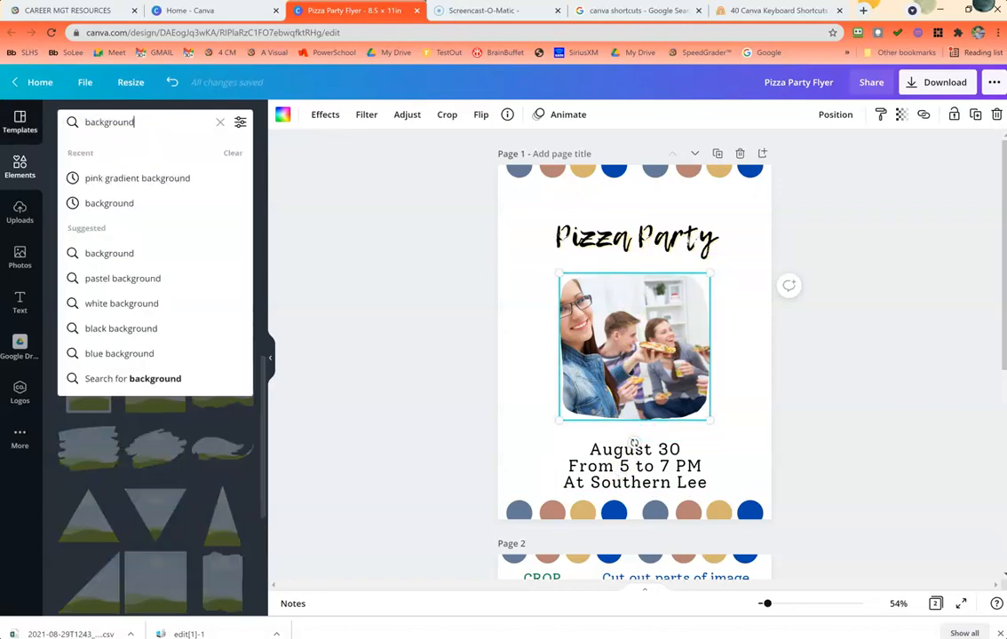
{"action": "key", "text": "Return"}
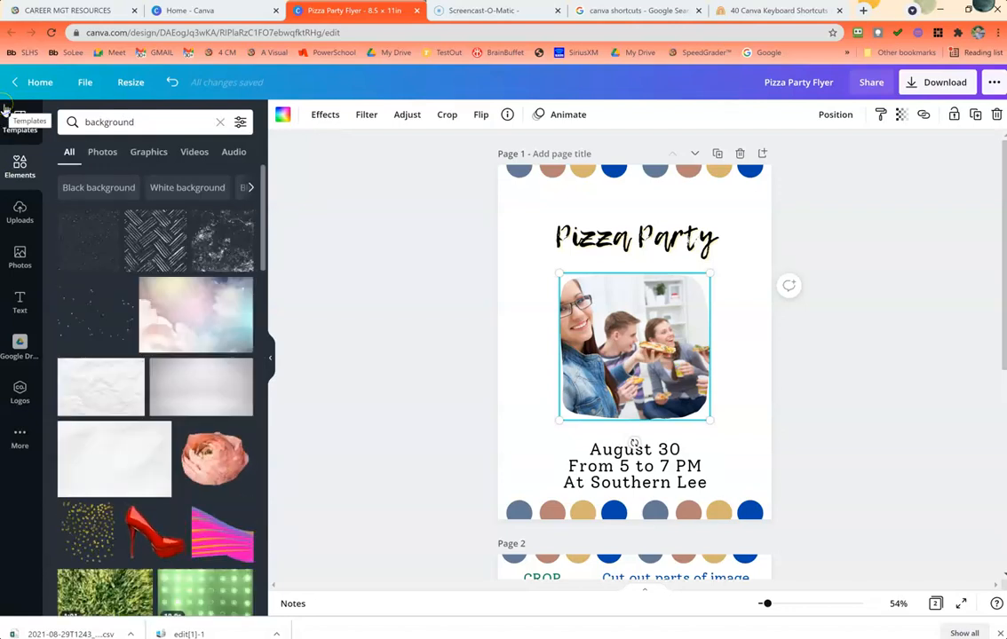
{"action": "left_click", "coordinate": [75, 394]}
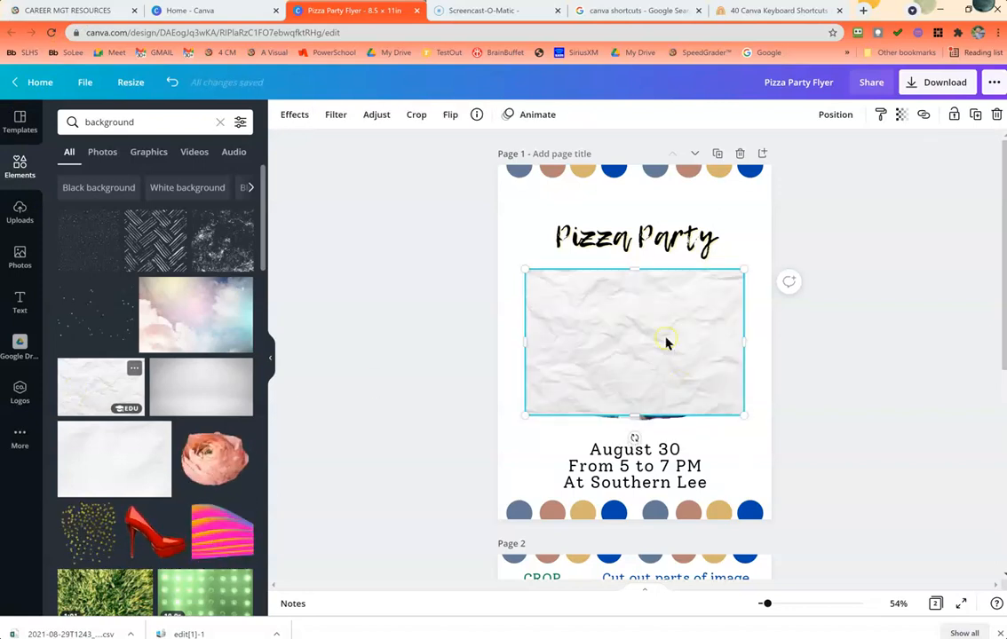
- Enlarge the crumpled white paper image from its corners until it covers all of page 1
{"action": "left_click_drag", "start_coordinate": [748, 415], "coordinate": [903, 600]}
{"action": "left_click_drag", "start_coordinate": [755, 411], "coordinate": [606, 272]}
{"action": "left_click_drag", "start_coordinate": [374, 430], "coordinate": [269, 531]}
{"action": "left_click_drag", "start_coordinate": [309, 608], "coordinate": [310, 625]}
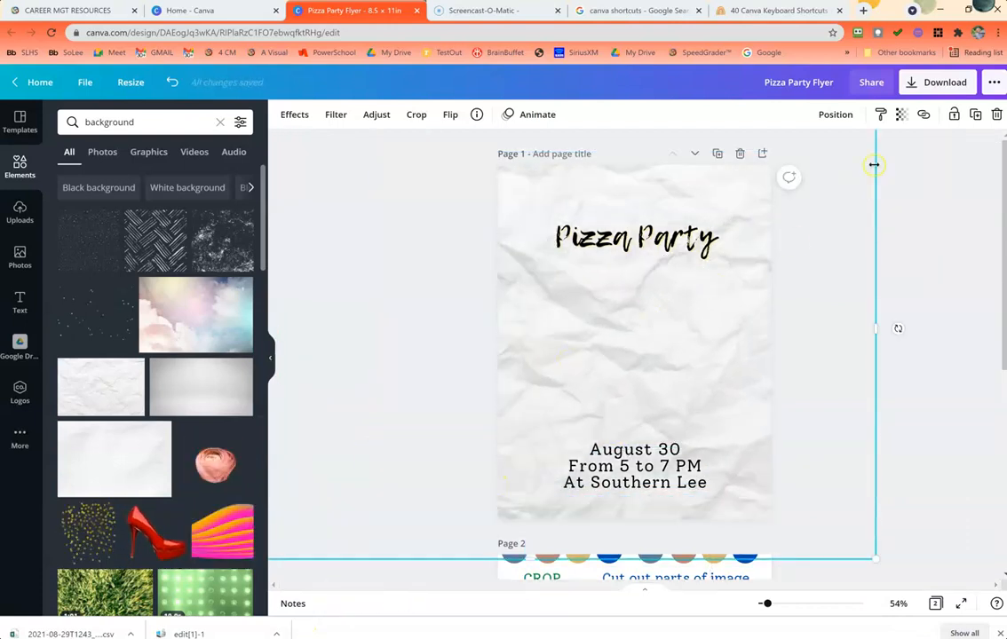
- Send the crumpled paper image backward until it lies behind the photo and the colored dot borders
{"action": "left_click", "coordinate": [850, 116]}
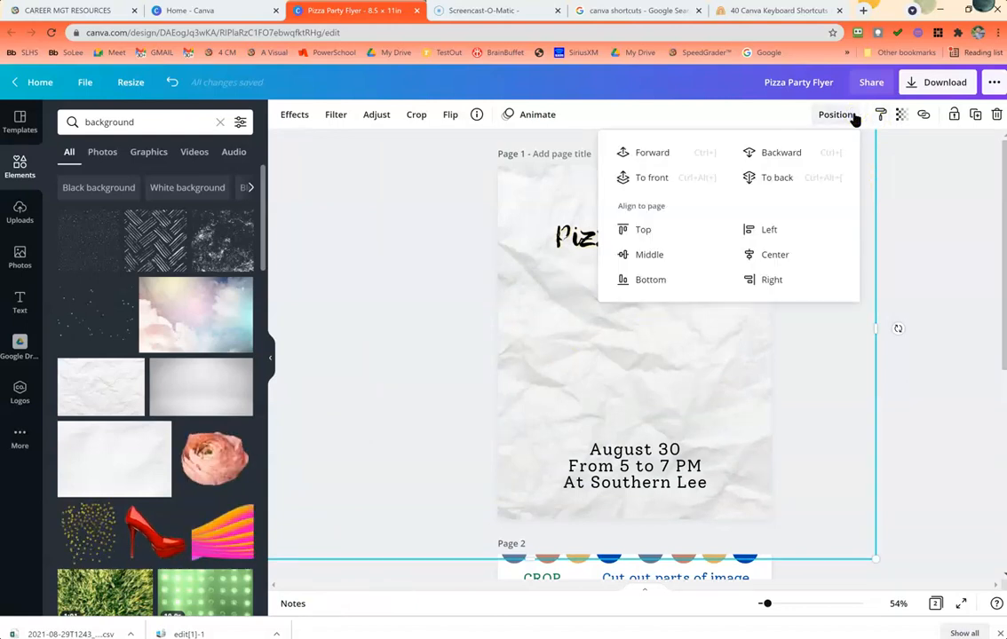
{"action": "left_click", "coordinate": [770, 156]}
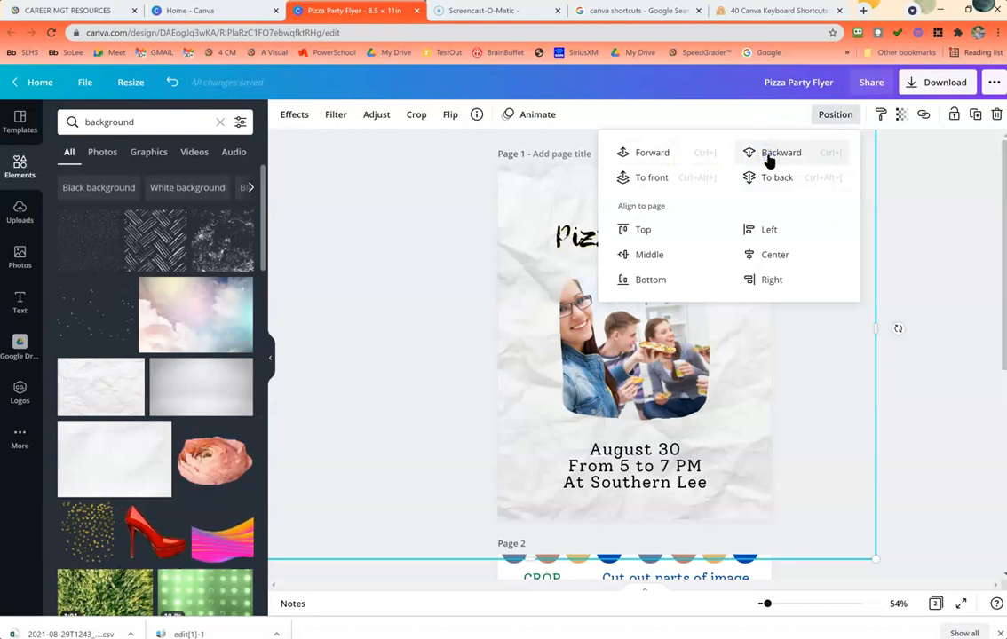
{"action": "left_click", "coordinate": [624, 477]}
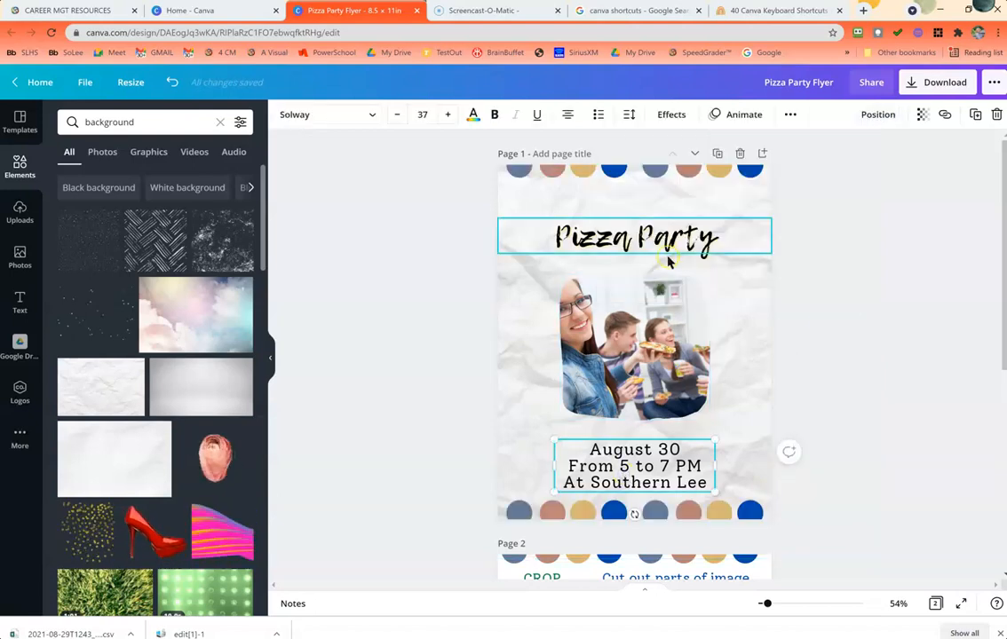
{"action": "left_click_drag", "start_coordinate": [669, 260], "coordinate": [667, 263]}
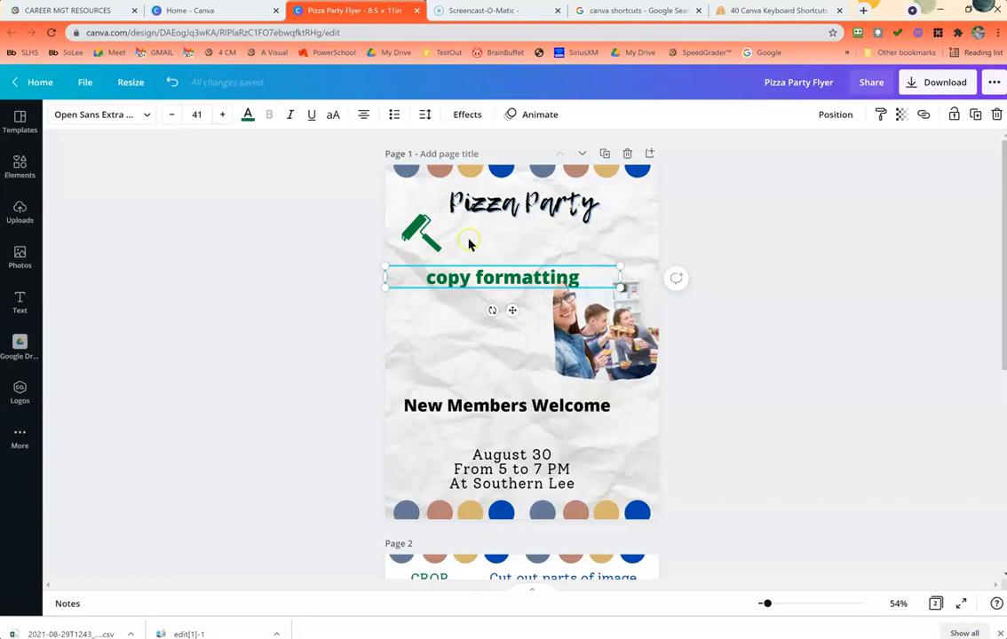
- Set the line spacing of the "Pizza Party" title to 1.25
{"action": "left_click", "coordinate": [457, 411]}
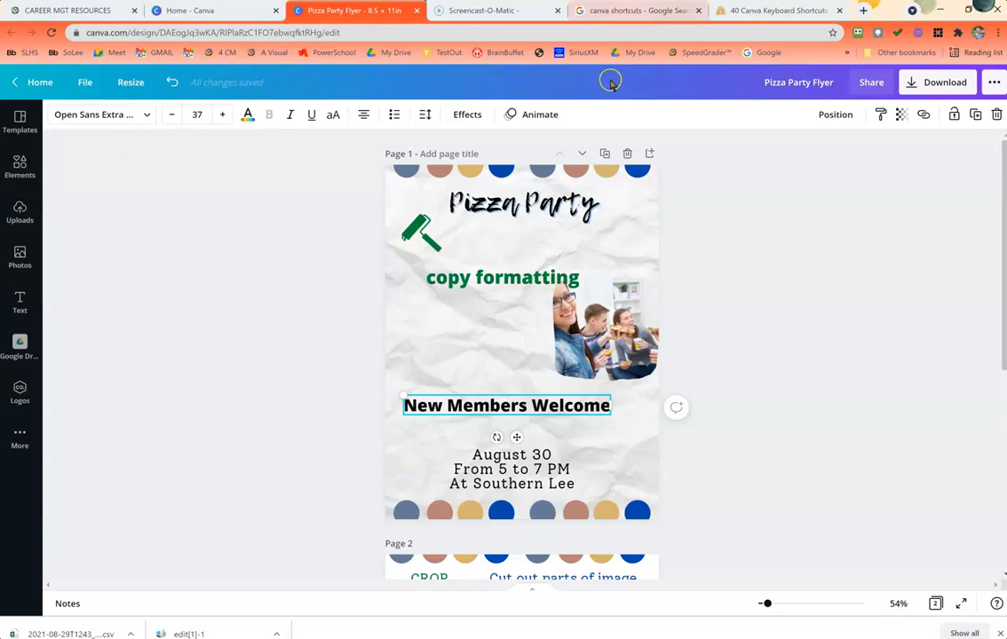
{"action": "left_click", "coordinate": [533, 219]}
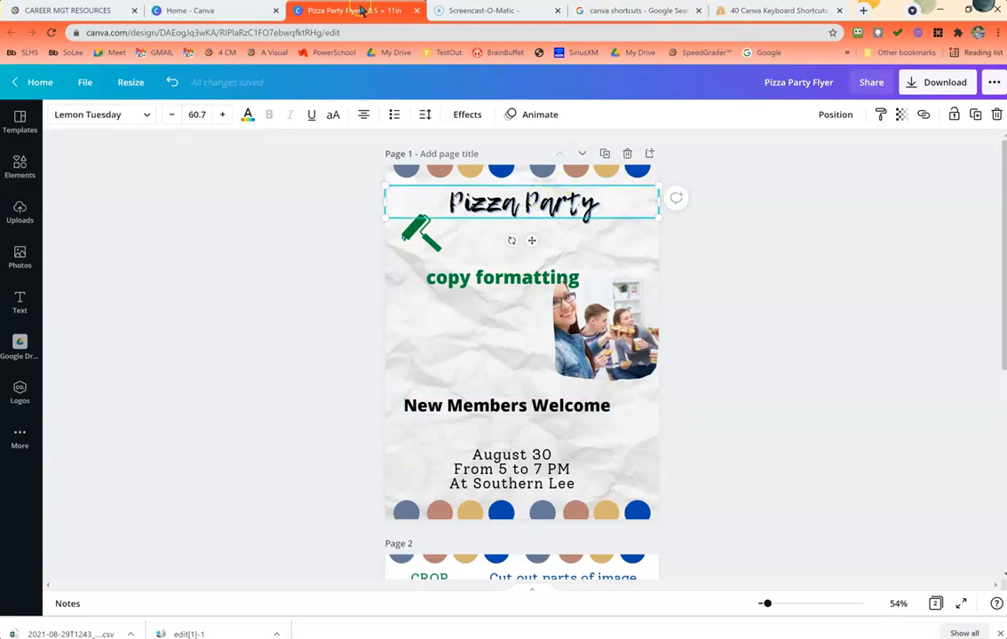
{"action": "left_click", "coordinate": [424, 116]}
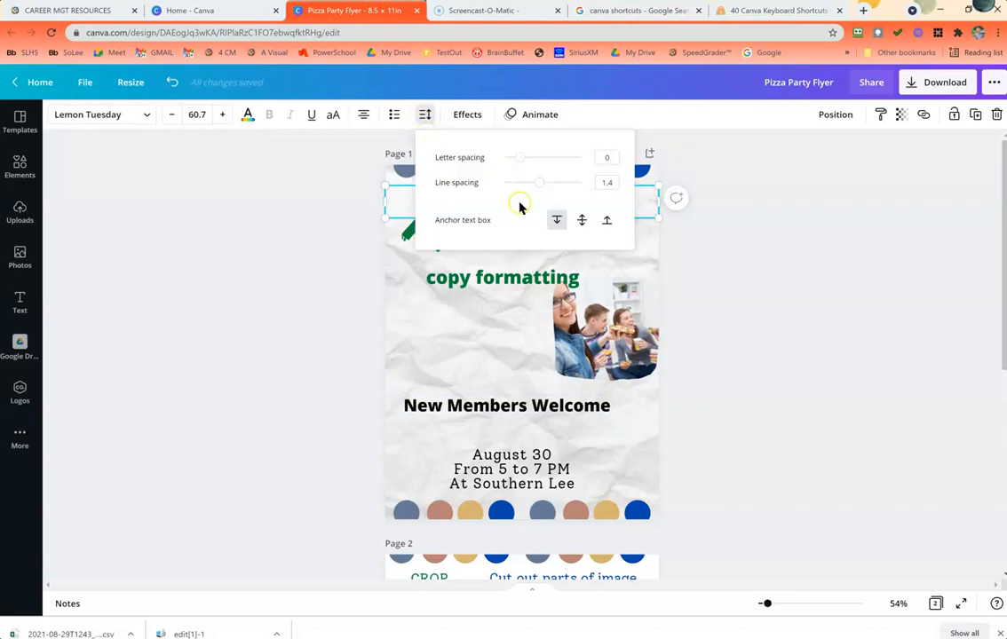
{"action": "left_click_drag", "start_coordinate": [539, 183], "coordinate": [533, 185]}
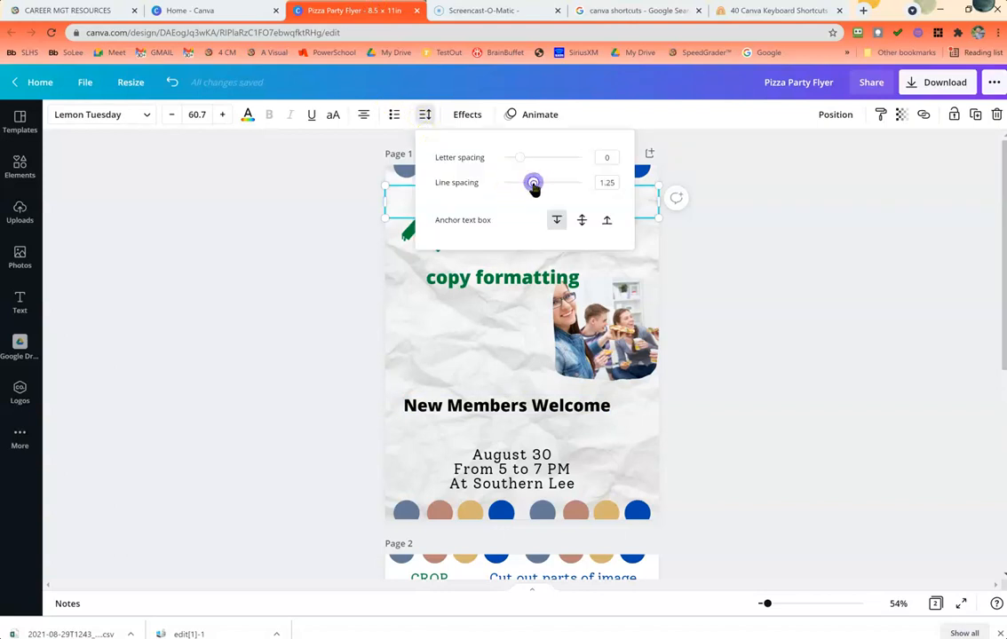
{"action": "left_click", "coordinate": [313, 234]}
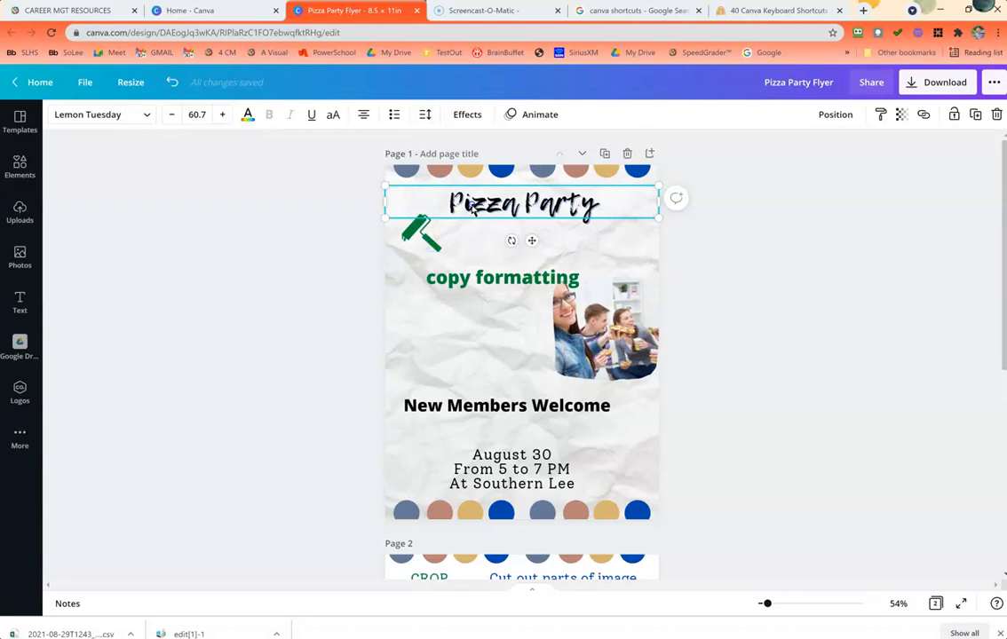
- Examine the text effect settings applied to the "Pizza Party" title and close them
{"action": "left_click", "coordinate": [467, 115]}
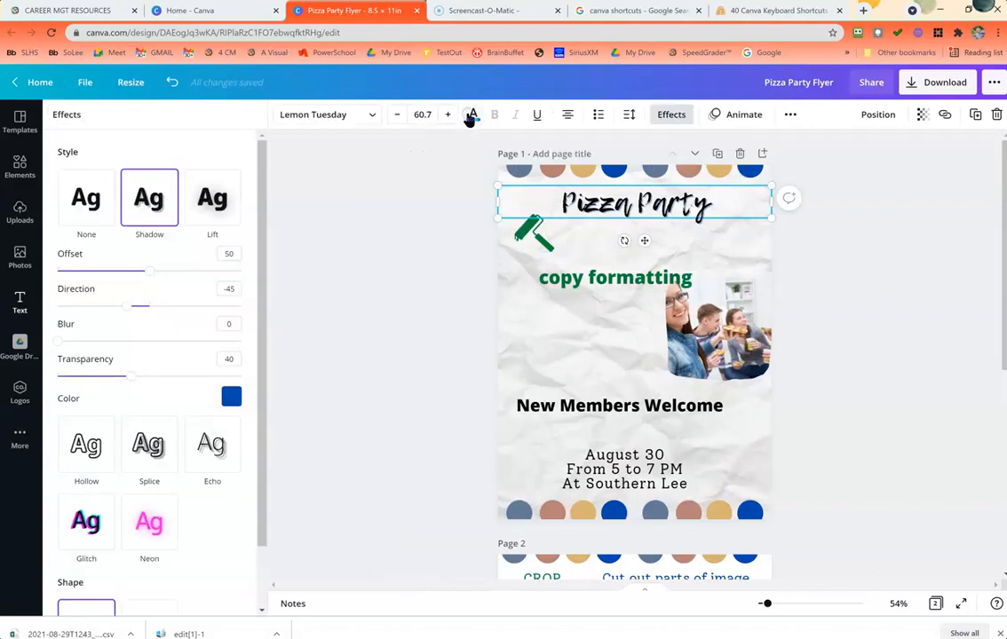
{"action": "left_click", "coordinate": [657, 116]}
{"action": "left_click", "coordinate": [831, 355]}
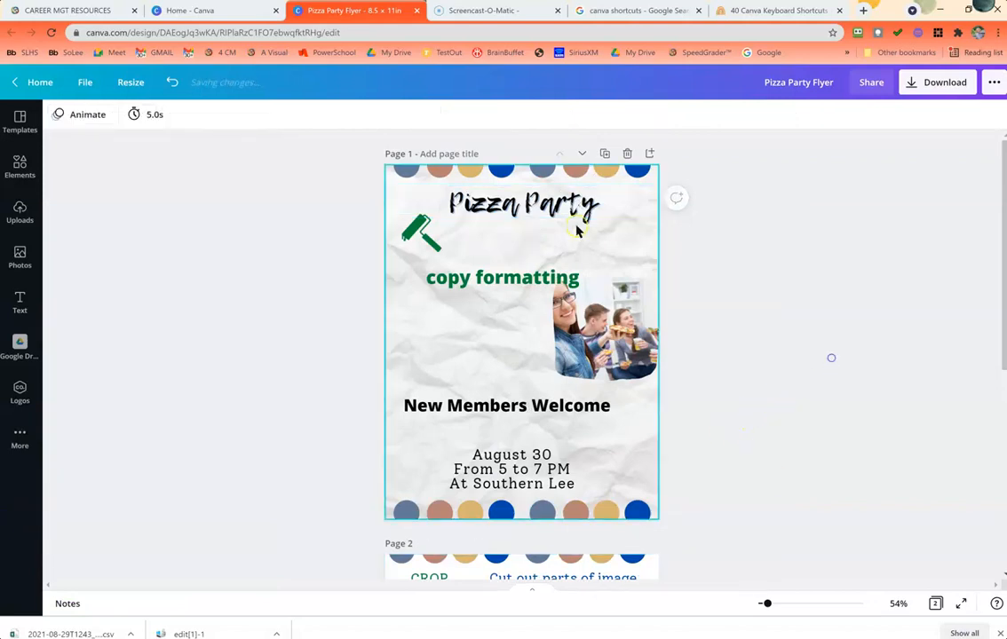
- Copy the "Pizza Party" title's style onto "New Members Welcome" and widen that text box to fit one line
{"action": "left_click", "coordinate": [536, 211]}
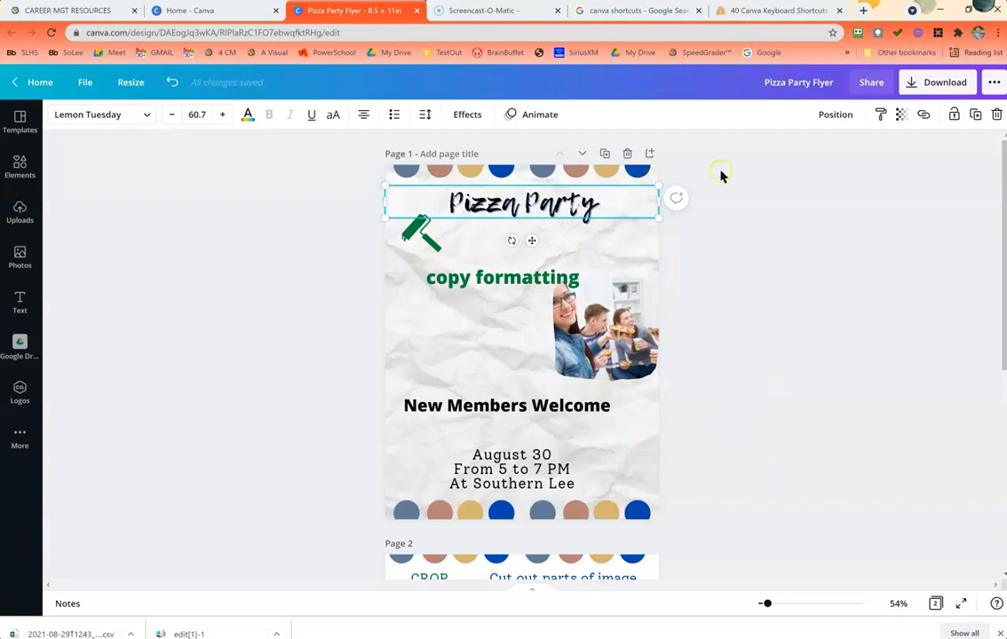
{"action": "left_click", "coordinate": [879, 120]}
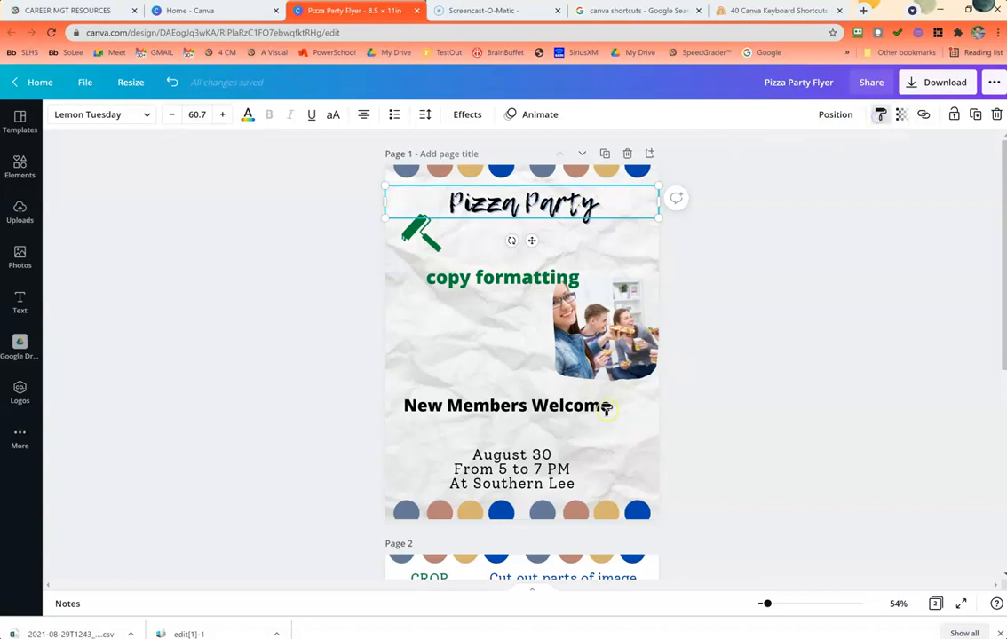
{"action": "left_click", "coordinate": [473, 408]}
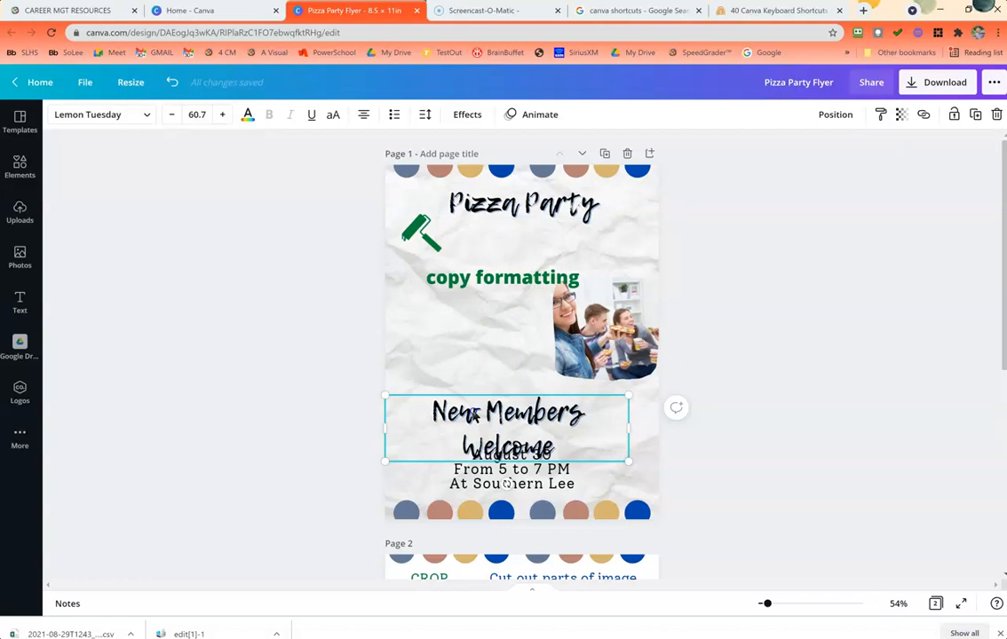
{"action": "left_click_drag", "start_coordinate": [651, 428], "coordinate": [660, 428]}
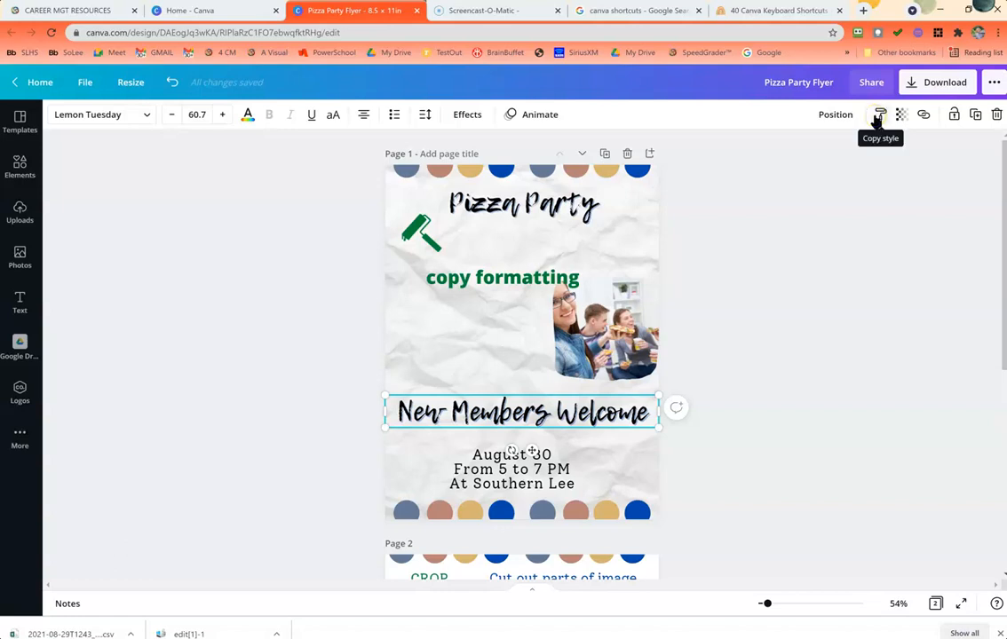
- Undo the last change and set the transparency of the wood plank image covering page 1 to 37
{"action": "key", "text": "ctrl+z"}
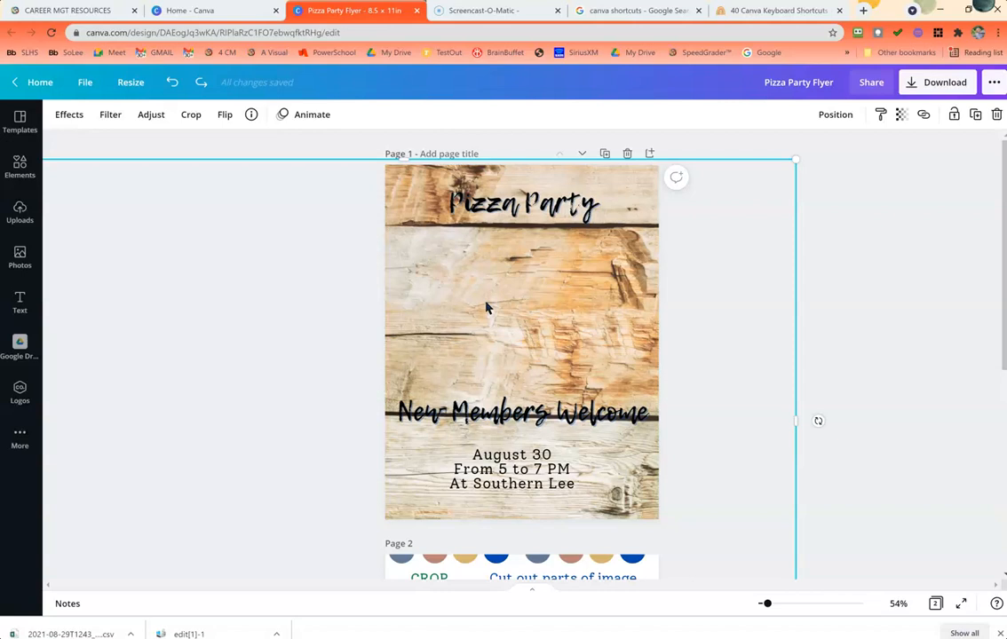
{"action": "left_click", "coordinate": [901, 121]}
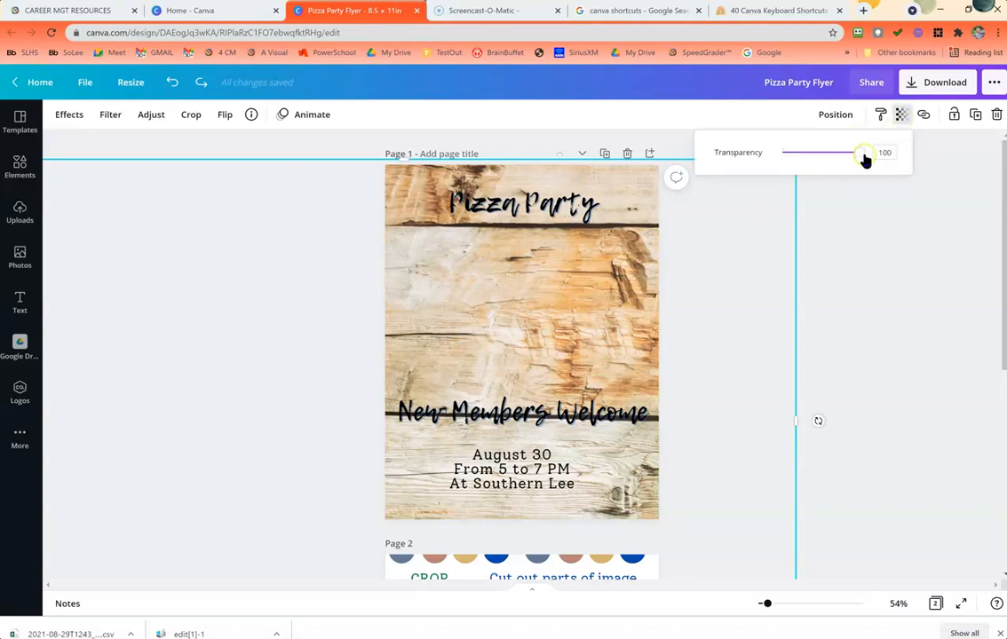
{"action": "left_click_drag", "start_coordinate": [865, 159], "coordinate": [812, 181]}
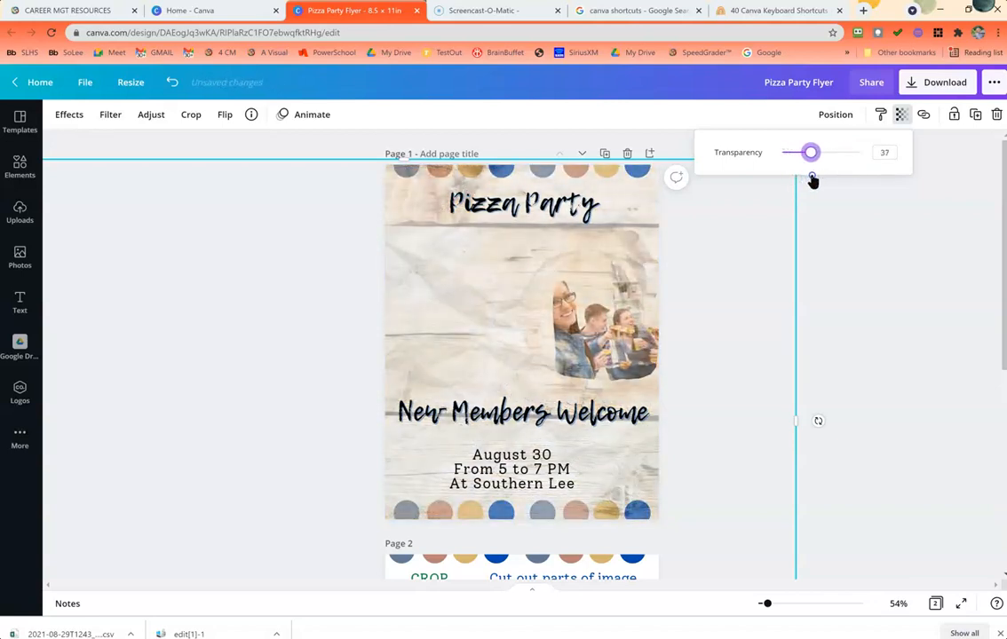
{"action": "left_click", "coordinate": [900, 334]}
- Try to move the wood plank image into the photo frame on page 1
{"action": "left_click_drag", "start_coordinate": [483, 340], "coordinate": [622, 341]}
{"action": "left_click", "coordinate": [475, 263]}
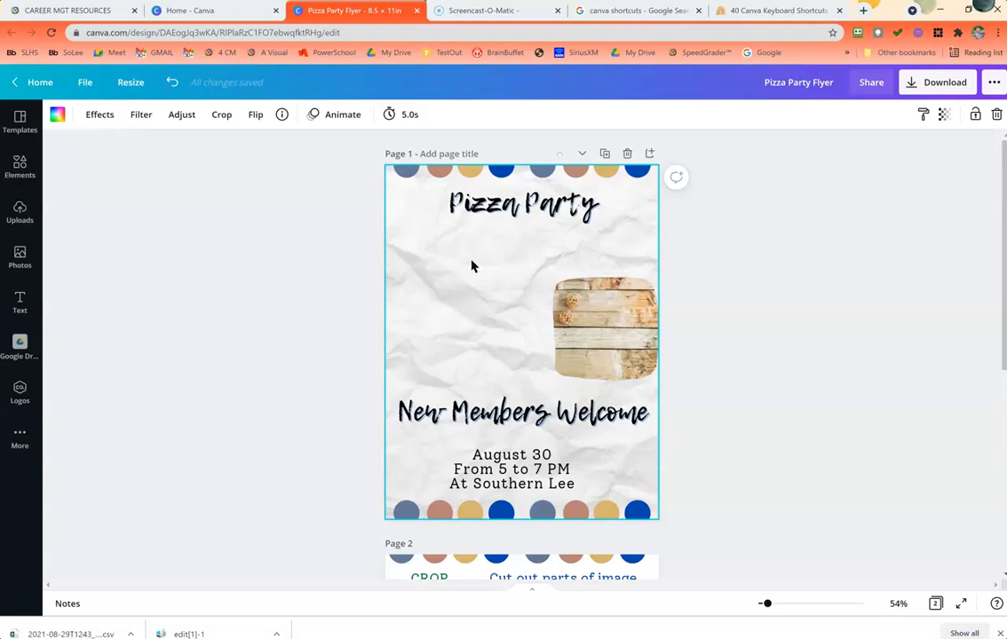
{"action": "left_click", "coordinate": [657, 333]}
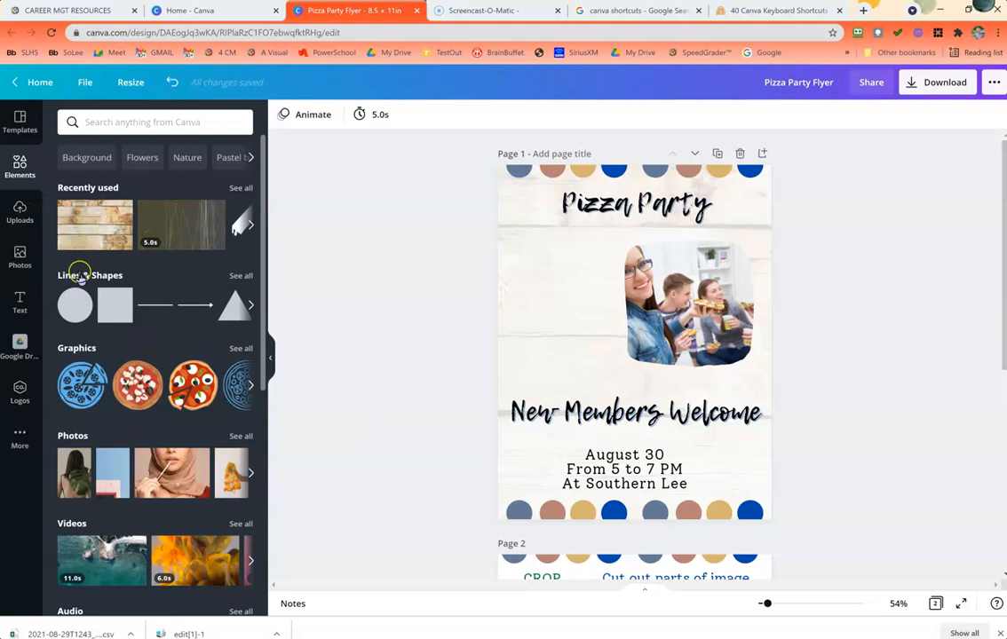
- Search the elements for "arrow" and filter the results to animated ones
{"action": "scroll", "coordinate": [107, 284], "scroll_direction": "down", "scroll_amount": 3}
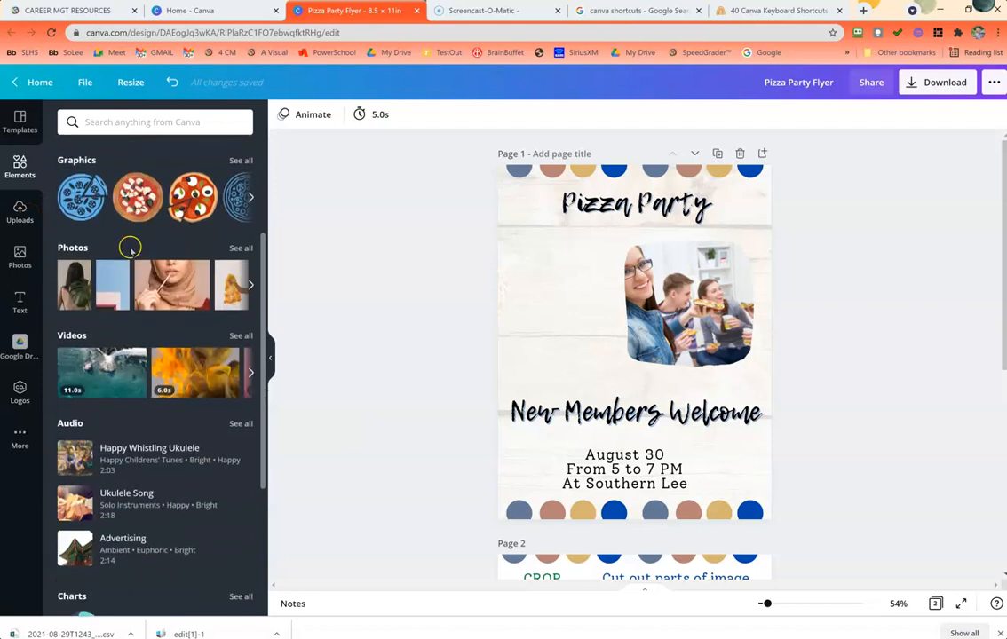
{"action": "scroll", "coordinate": [141, 305], "scroll_direction": "down", "scroll_amount": 2}
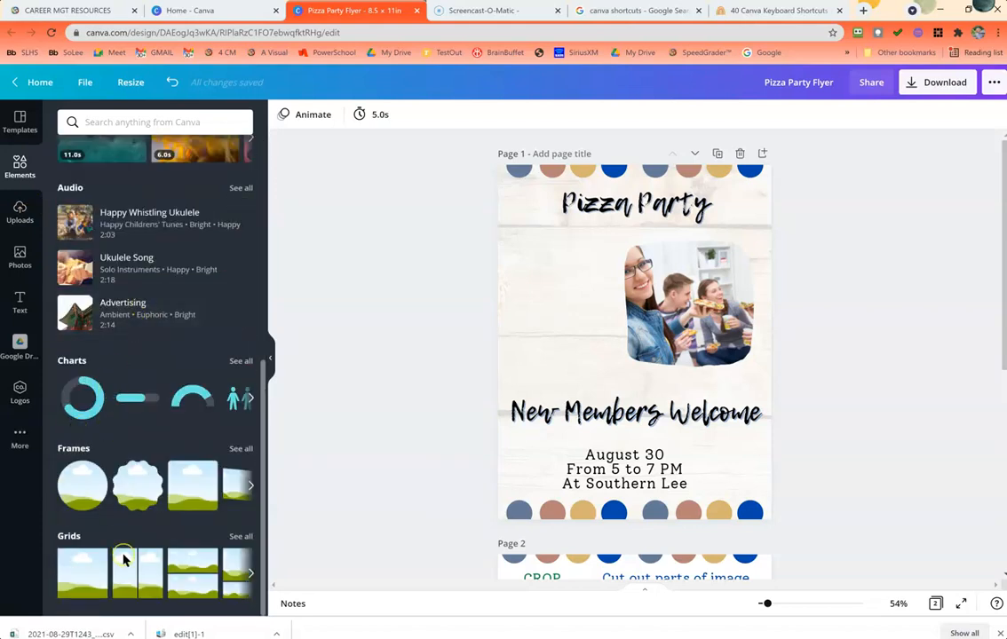
{"action": "scroll", "coordinate": [124, 559], "scroll_direction": "up", "scroll_amount": 5}
{"action": "left_click", "coordinate": [115, 124]}
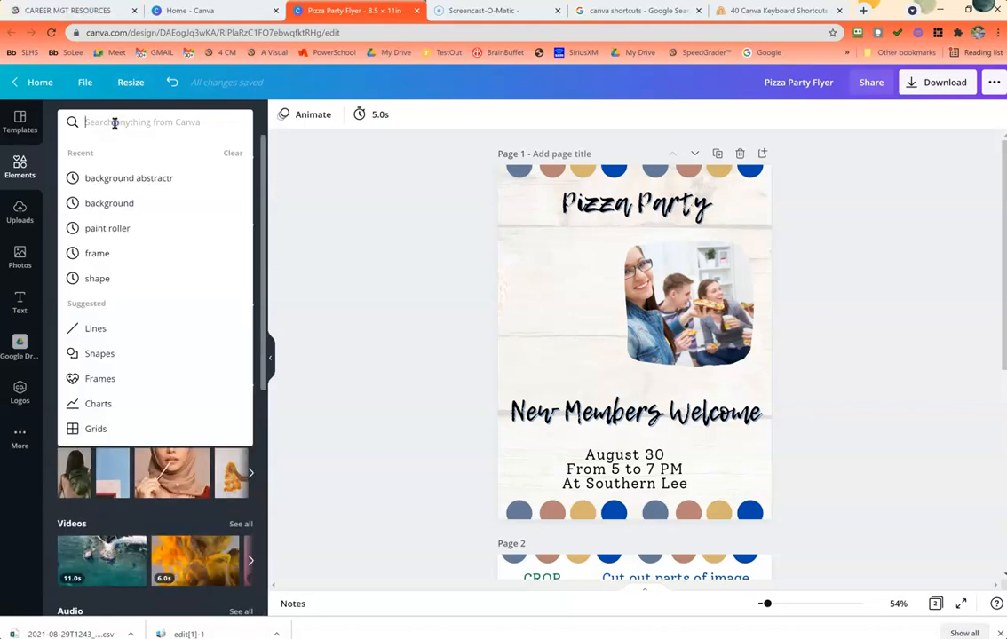
{"action": "type", "text": "arrow"}
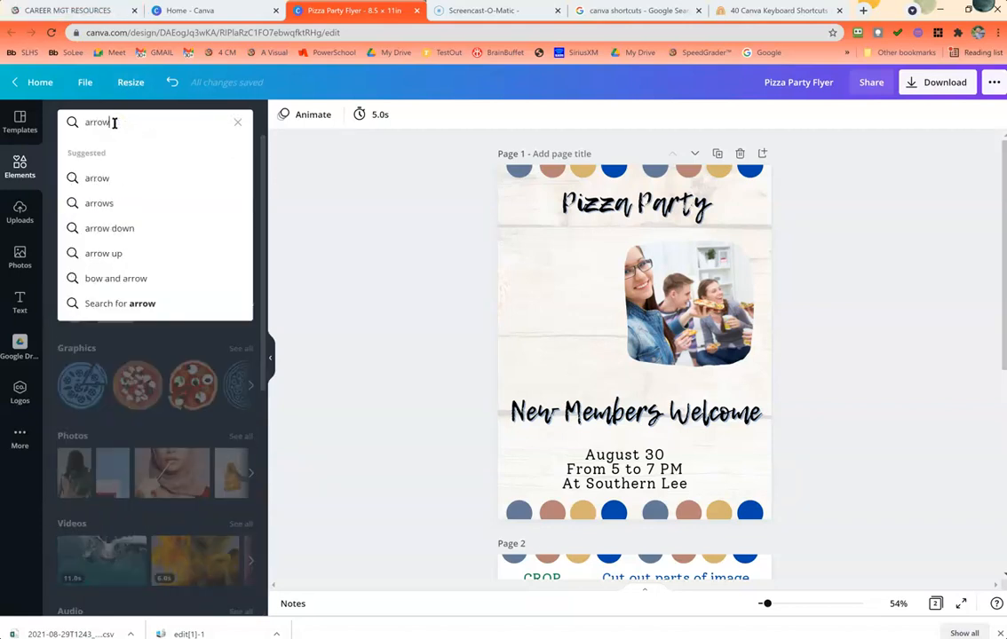
{"action": "key", "text": "Return"}
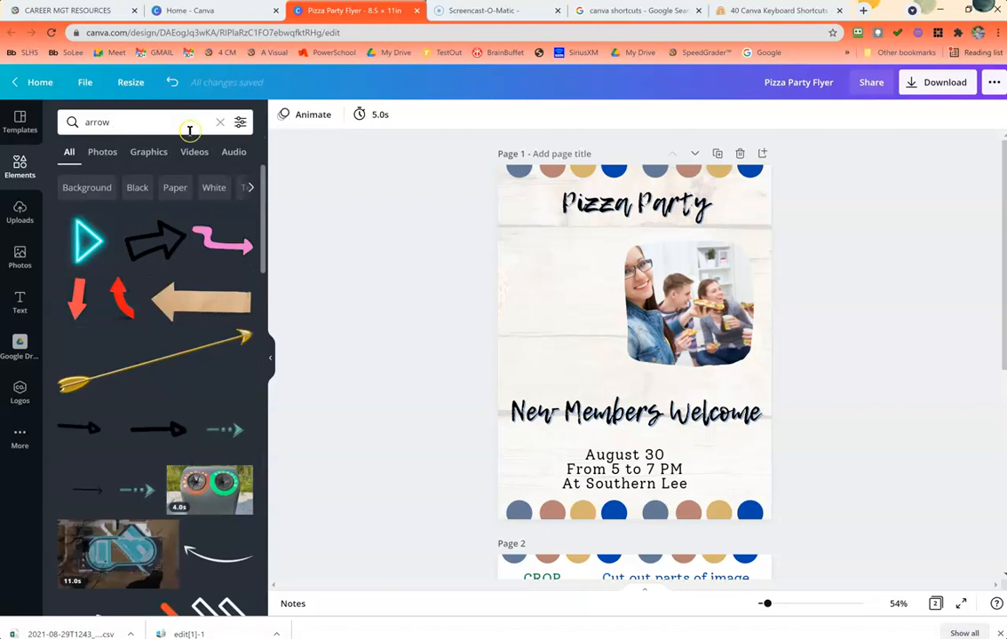
{"action": "left_click", "coordinate": [240, 124]}
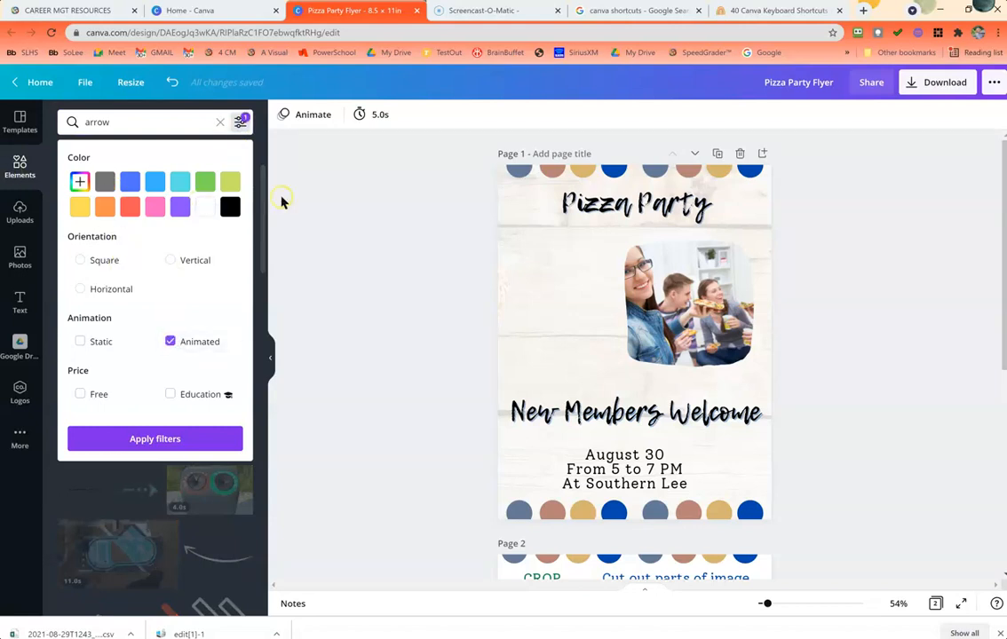
{"action": "left_click", "coordinate": [90, 444]}
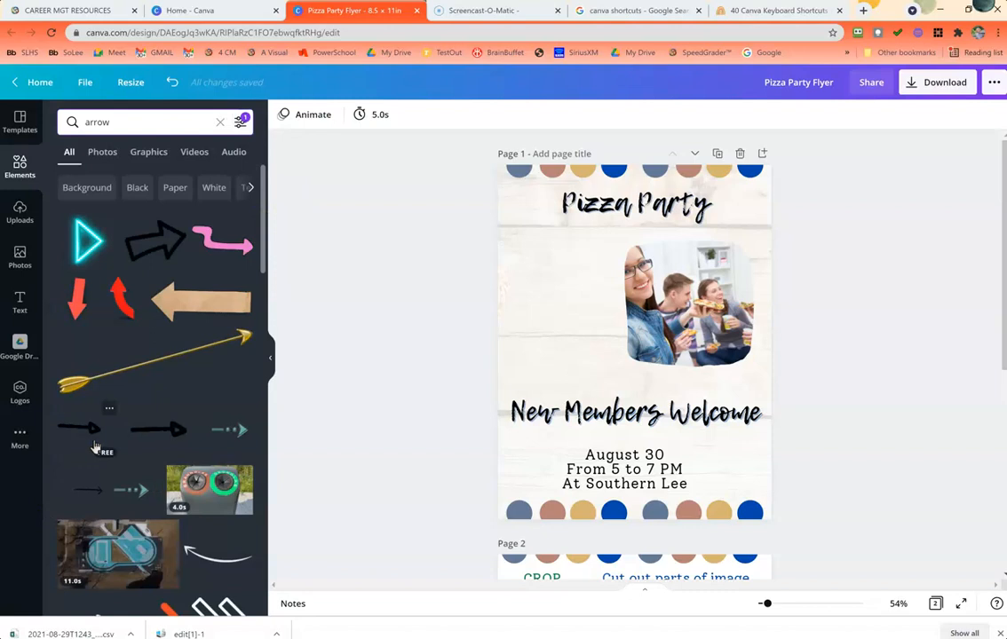
- Add the curved marquee arrow to page 1, shrunk to about 2.3 × 1.5 in, and delete it
{"action": "scroll", "coordinate": [113, 465], "scroll_direction": "down", "scroll_amount": 3}
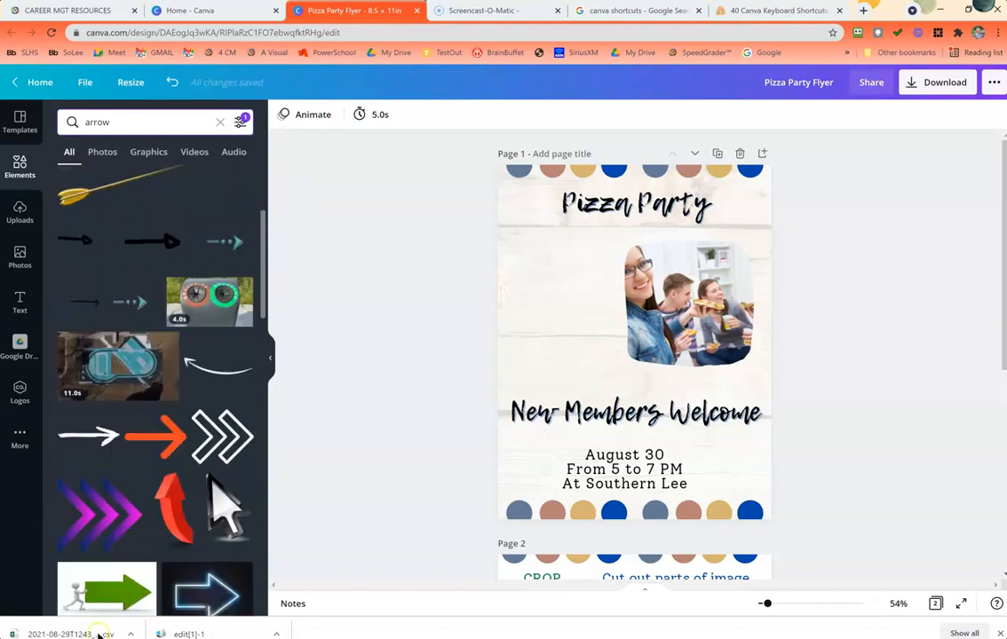
{"action": "scroll", "coordinate": [120, 533], "scroll_direction": "down", "scroll_amount": 5}
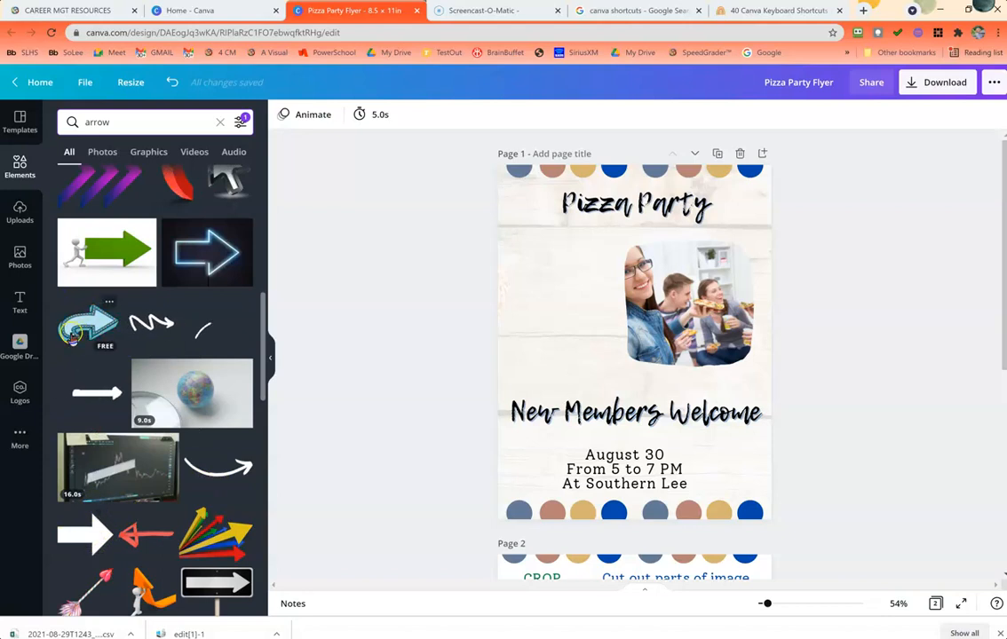
{"action": "left_click", "coordinate": [63, 346]}
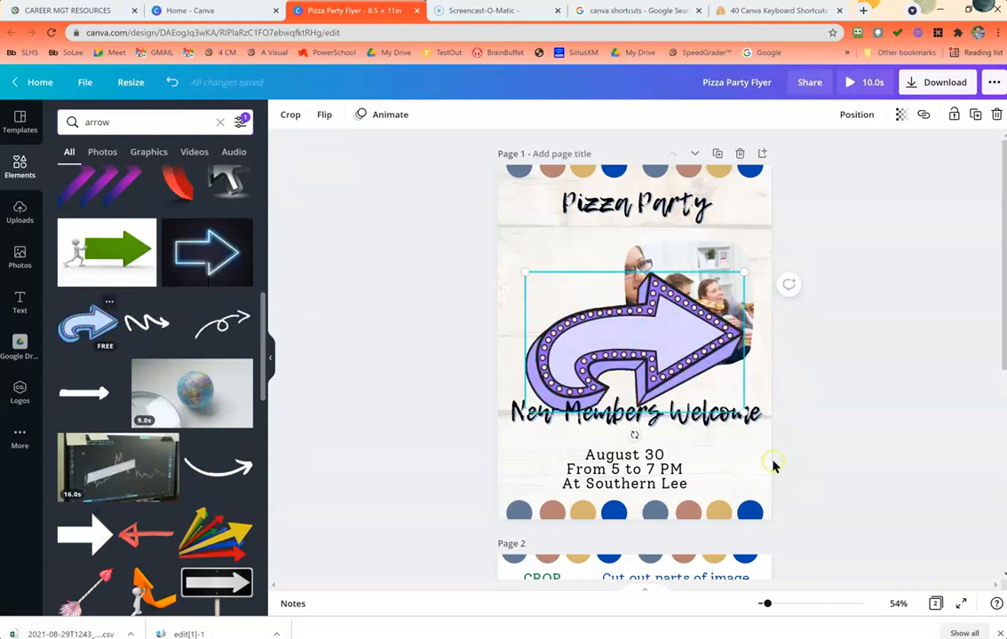
{"action": "left_click_drag", "start_coordinate": [744, 413], "coordinate": [580, 344]}
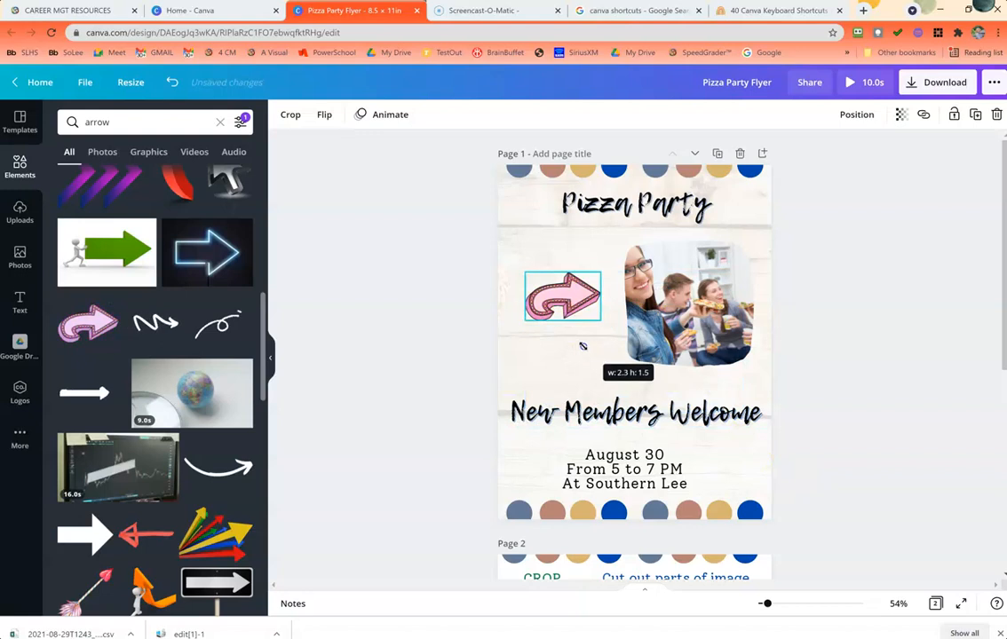
{"action": "key", "text": "Delete"}
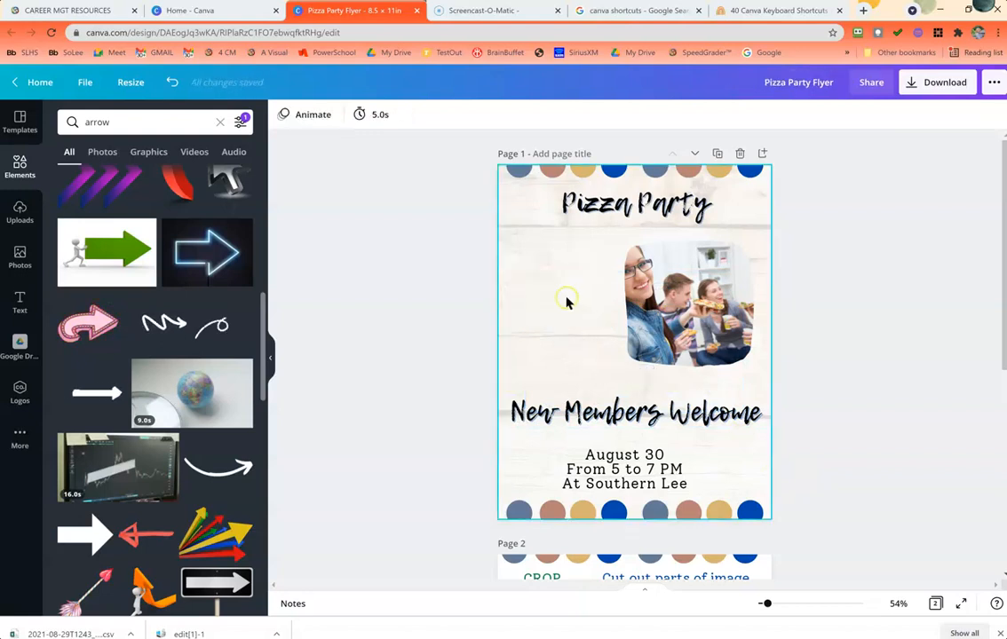
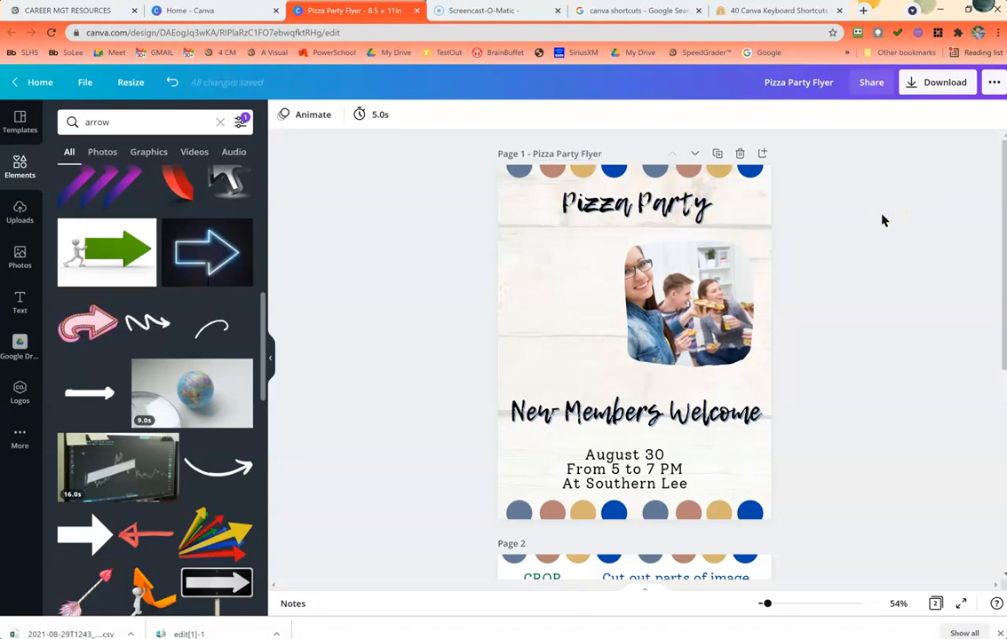
- Duplicate page 1, titled "Pizza Party Flyer"
{"action": "left_click", "coordinate": [719, 155]}
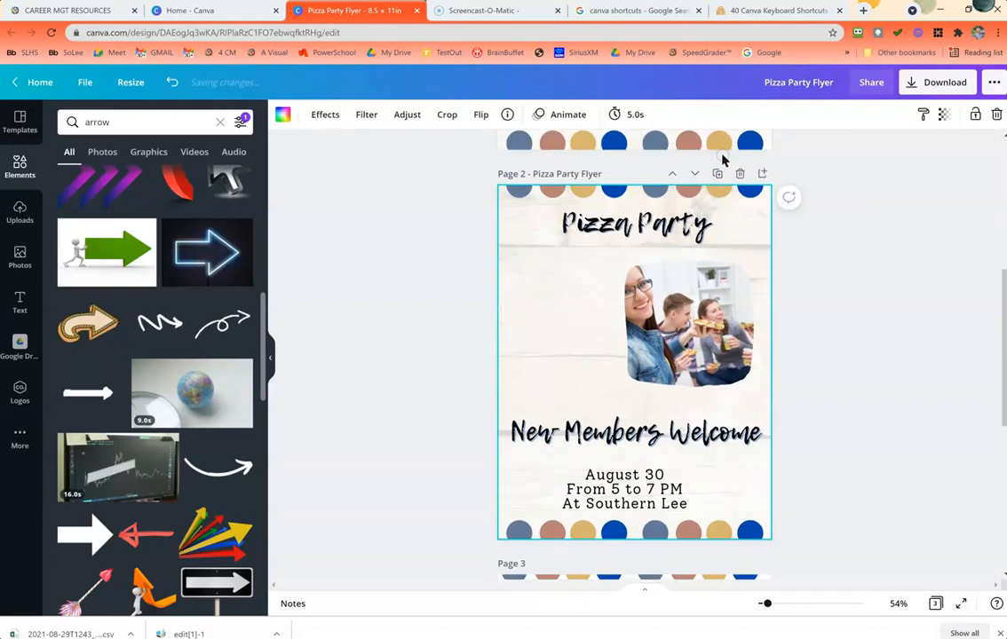
- Browse the animated arrow results and filter them by the color royal blue
{"action": "scroll", "coordinate": [815, 349], "scroll_direction": "up", "scroll_amount": 4}
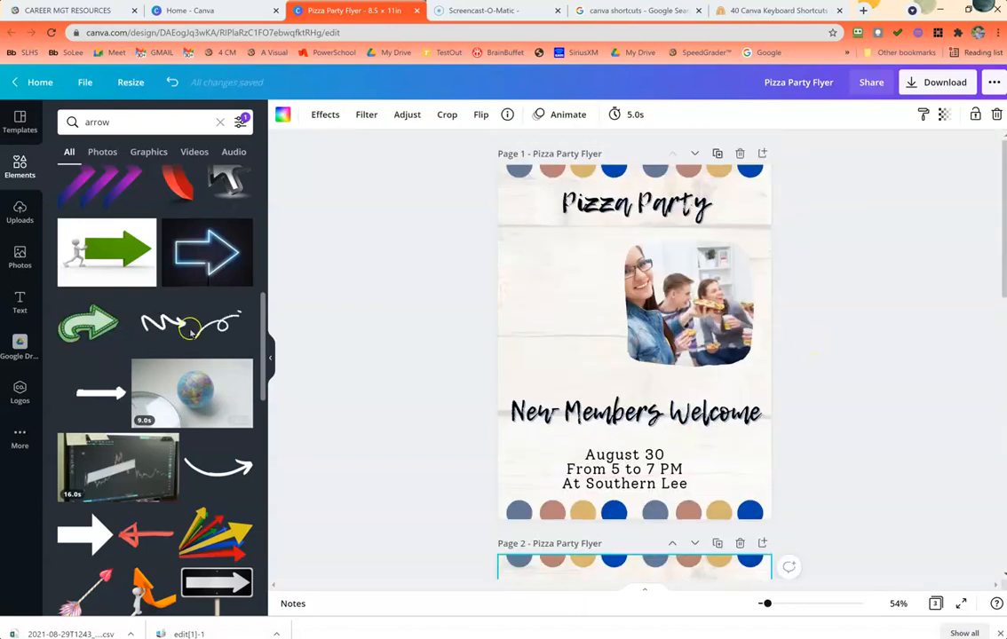
{"action": "scroll", "coordinate": [69, 462], "scroll_direction": "down", "scroll_amount": 4}
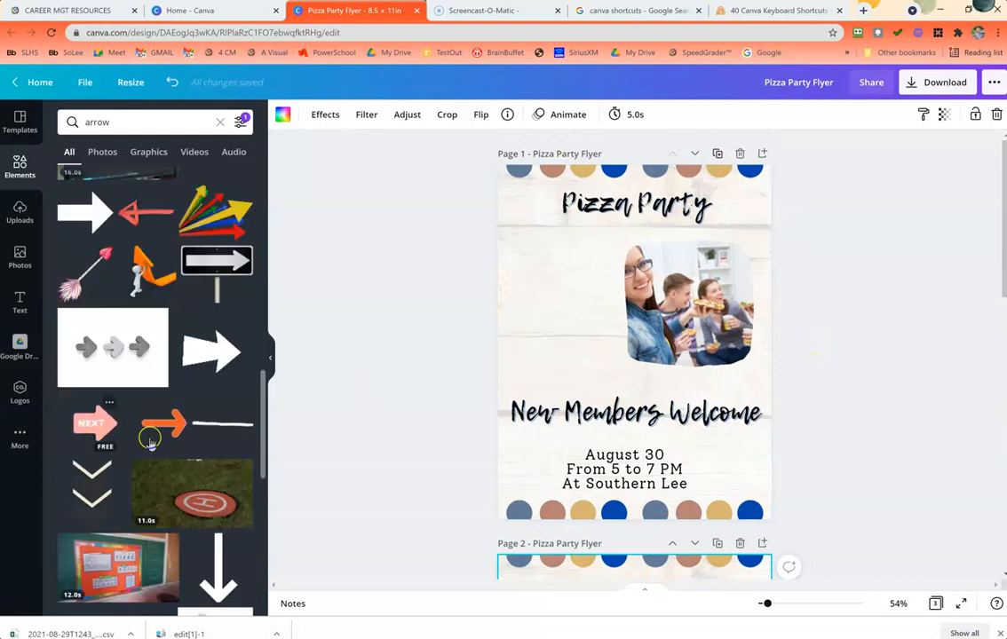
{"action": "scroll", "coordinate": [93, 444], "scroll_direction": "down", "scroll_amount": 3}
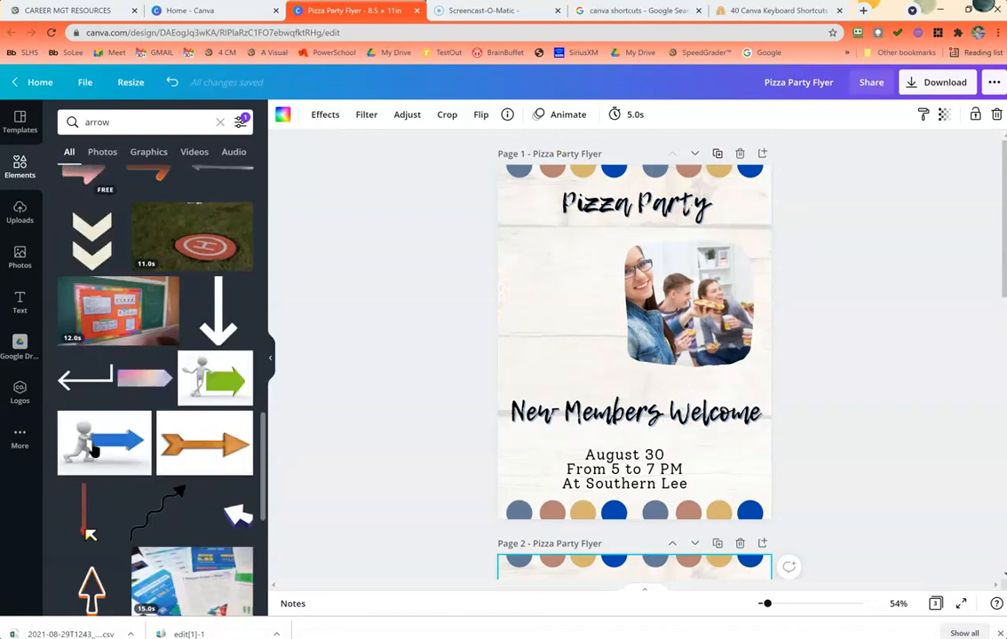
{"action": "scroll", "coordinate": [181, 513], "scroll_direction": "down", "scroll_amount": 2}
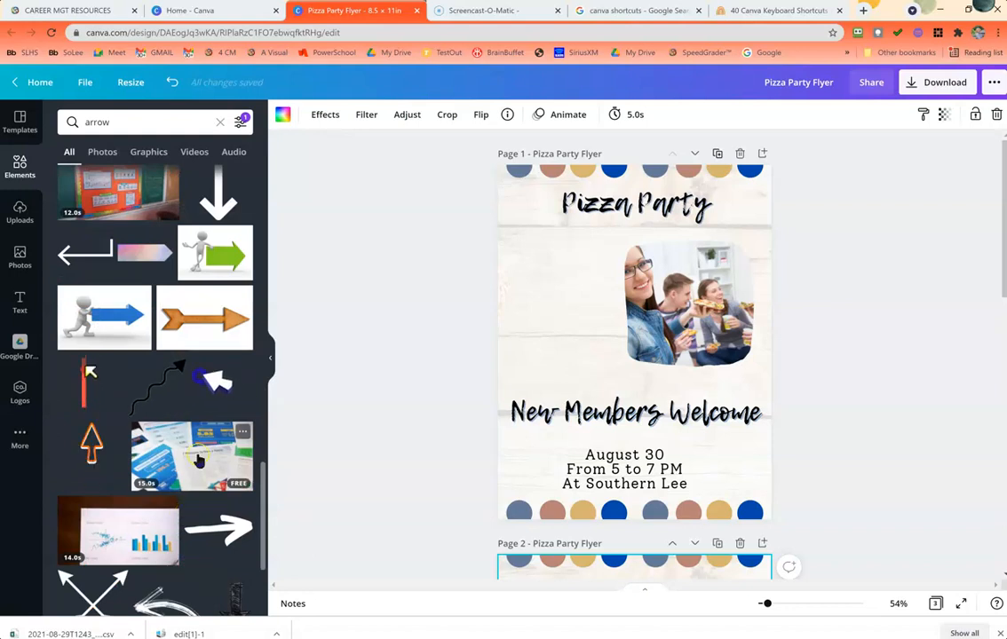
{"action": "left_click", "coordinate": [239, 120]}
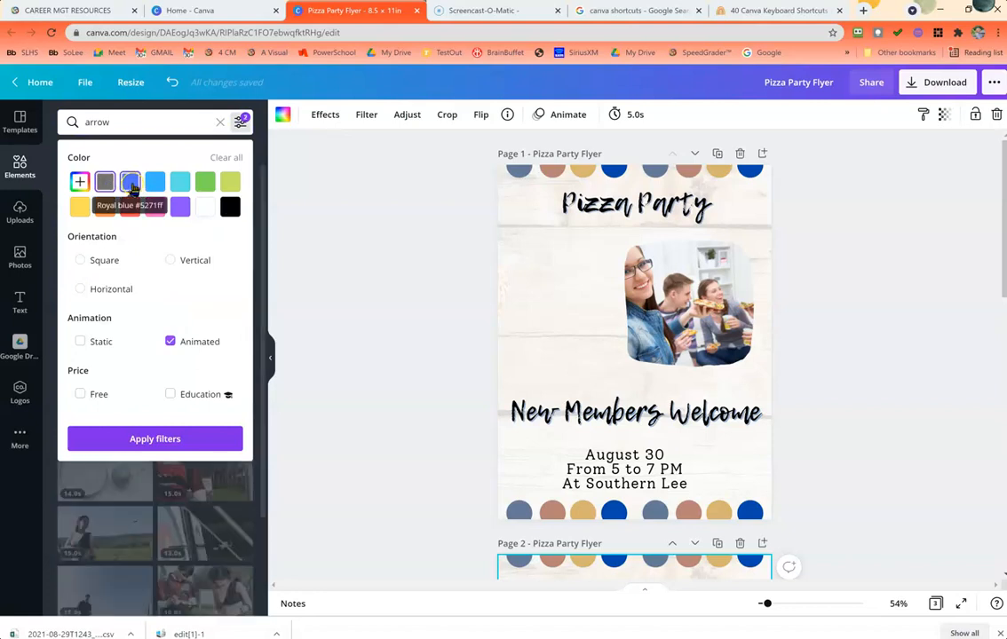
{"action": "left_click", "coordinate": [130, 182]}
{"action": "left_click", "coordinate": [124, 448]}
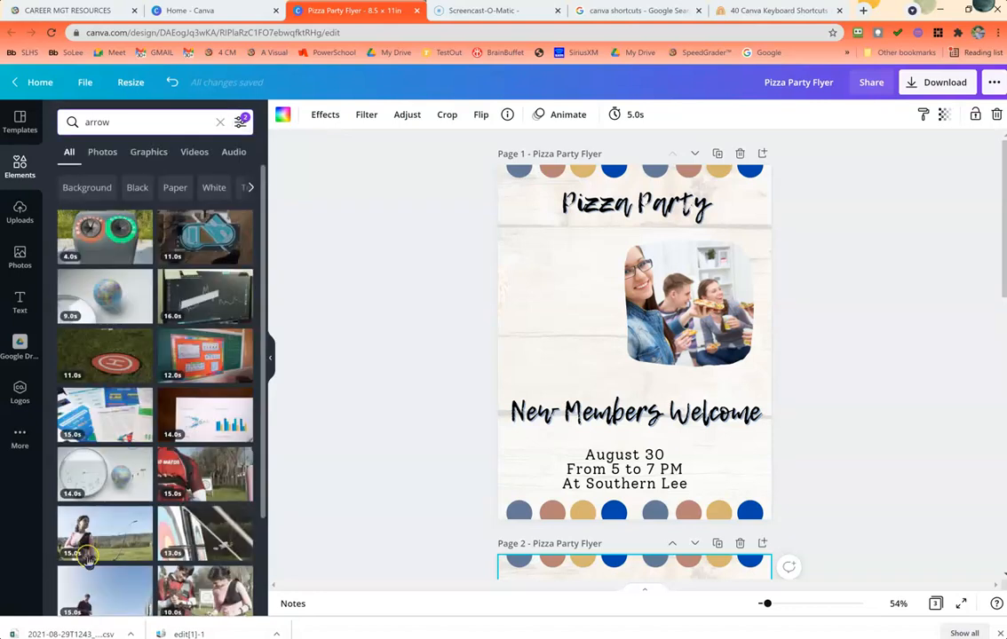
{"action": "left_click", "coordinate": [243, 124]}
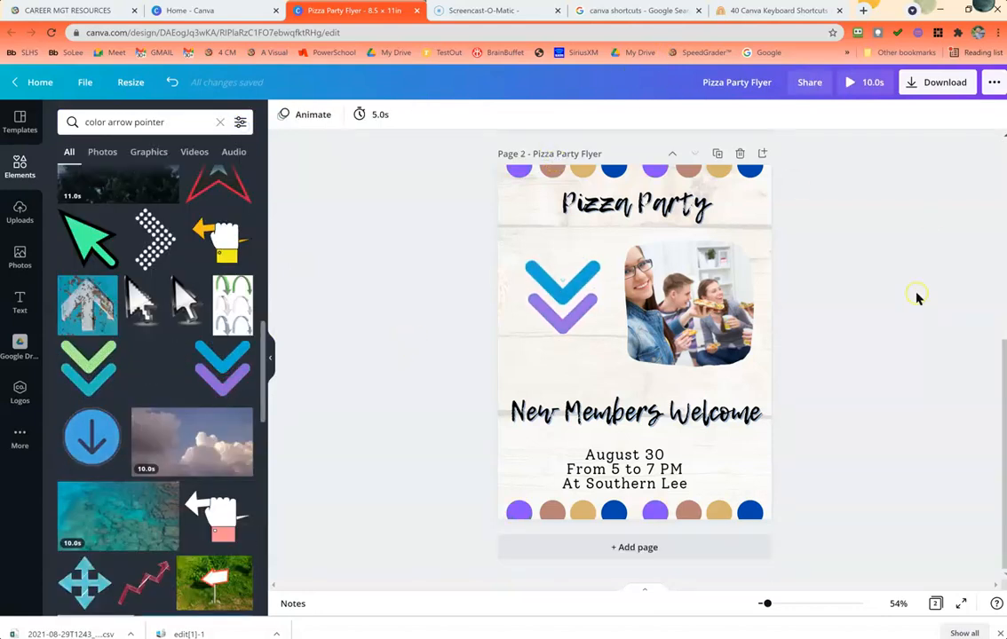
- Compare the arrows on pages 1 and 2 of the flyer and browse the "color arrow pointer" results
{"action": "scroll", "coordinate": [917, 297], "scroll_direction": "up", "scroll_amount": 5}
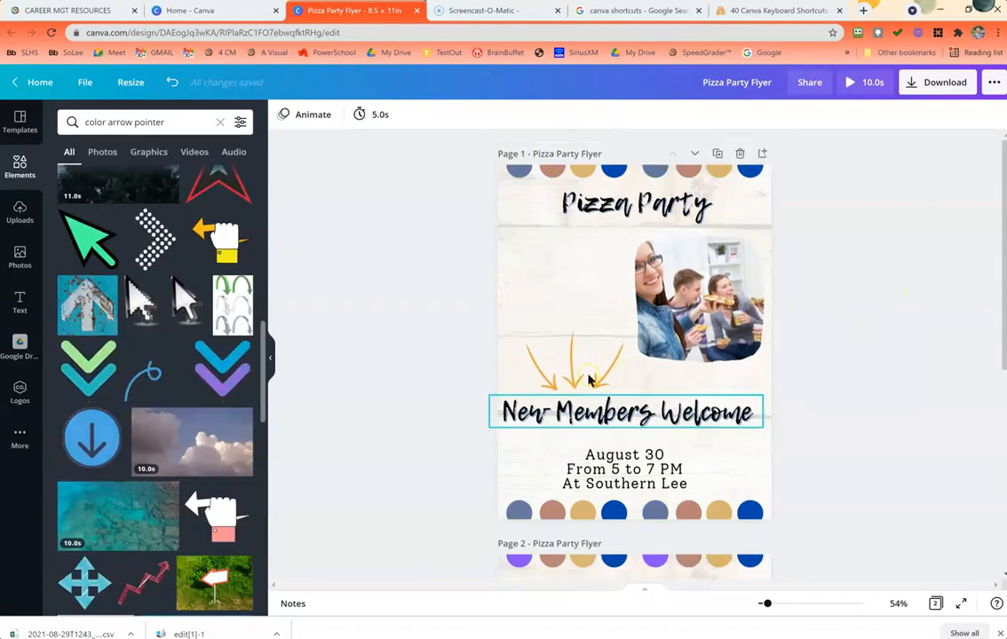
{"action": "scroll", "coordinate": [920, 302], "scroll_direction": "down", "scroll_amount": 1}
{"action": "scroll", "coordinate": [920, 302], "scroll_direction": "down", "scroll_amount": 5}
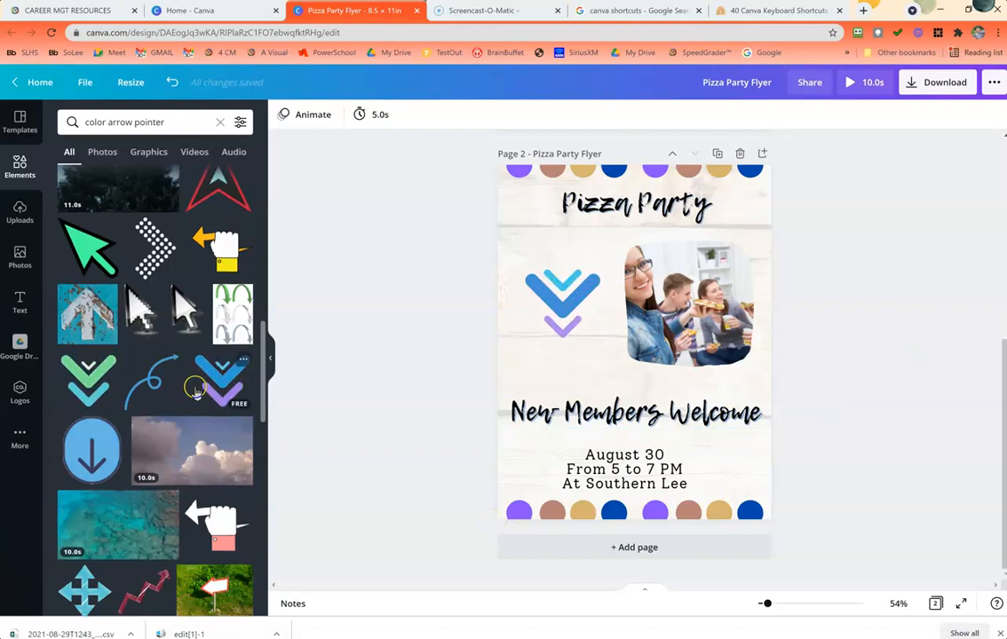
{"action": "scroll", "coordinate": [139, 420], "scroll_direction": "up", "scroll_amount": 7}
{"action": "scroll", "coordinate": [138, 420], "scroll_direction": "down", "scroll_amount": 5}
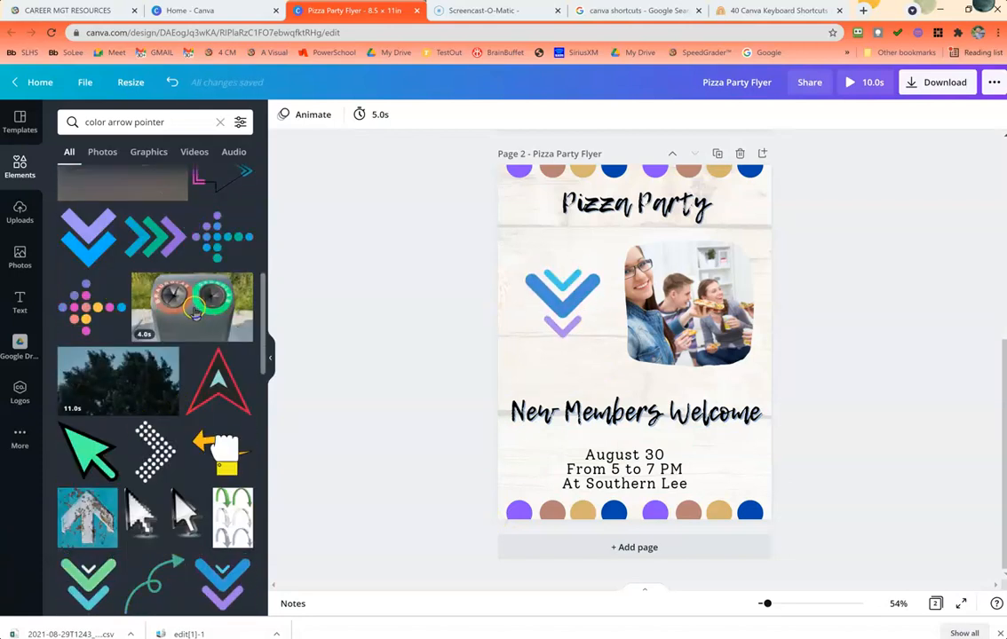
{"action": "scroll", "coordinate": [277, 293], "scroll_direction": "up", "scroll_amount": 3}
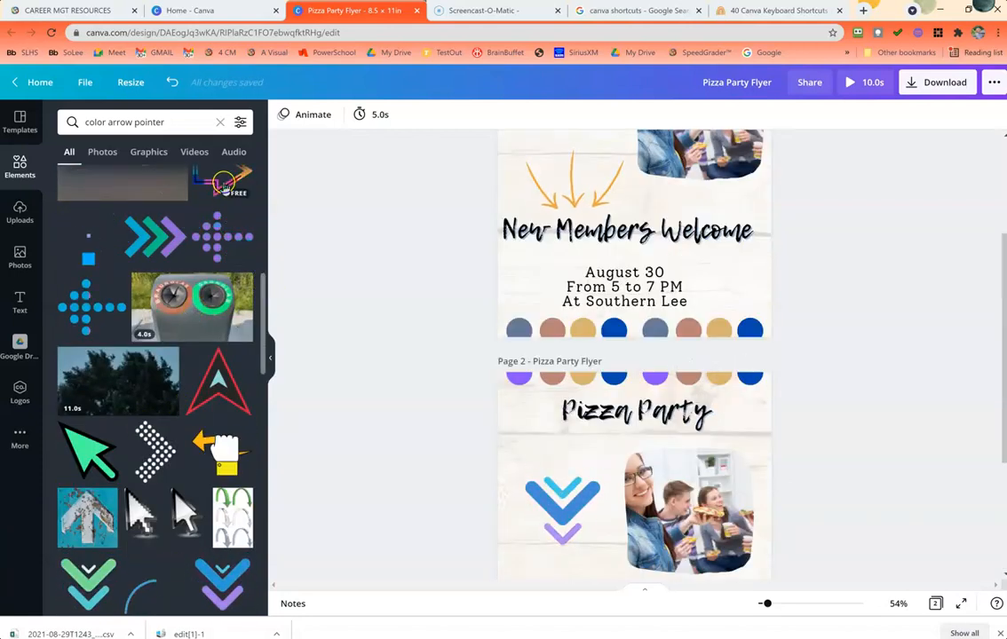
{"action": "scroll", "coordinate": [317, 234], "scroll_direction": "up", "scroll_amount": 2}
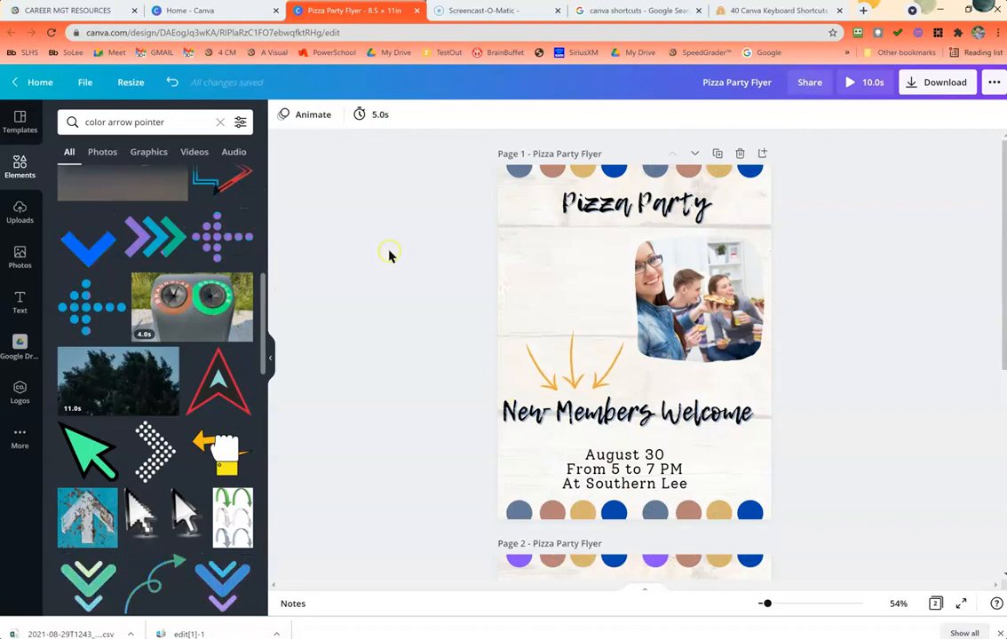
{"action": "scroll", "coordinate": [373, 275], "scroll_direction": "down", "scroll_amount": 4}
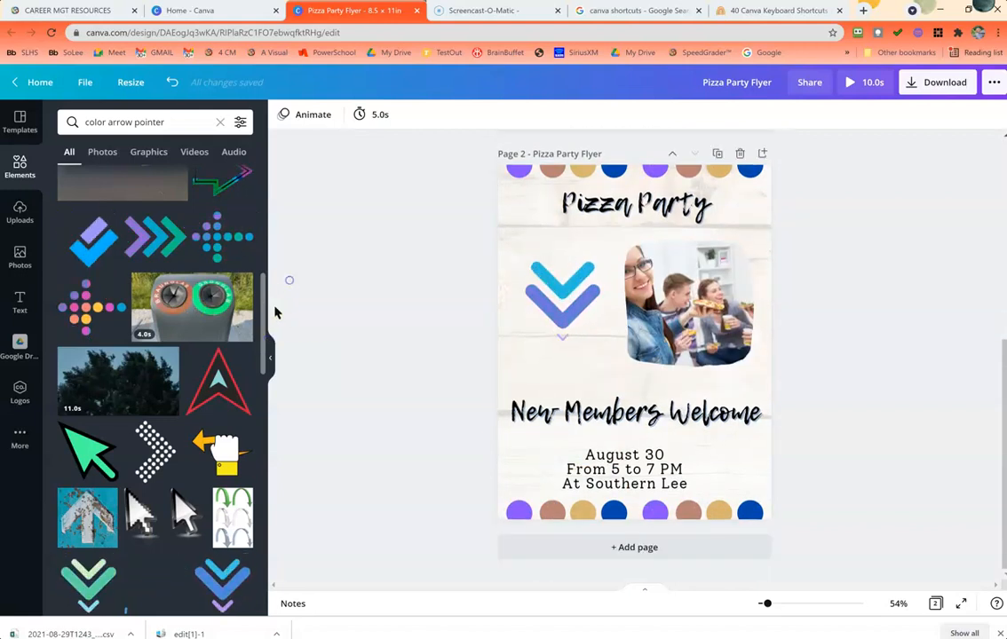
{"action": "left_click_drag", "start_coordinate": [264, 349], "coordinate": [273, 297]}
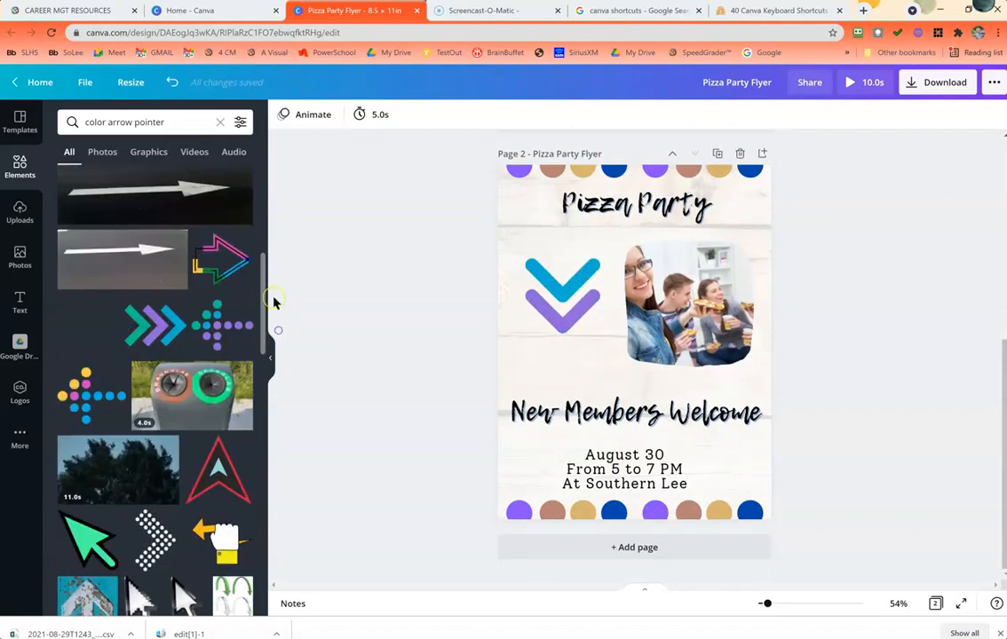
- View the details and keywords of the multicolored outlined arrow sticker in the search results
{"action": "left_click", "coordinate": [242, 240]}
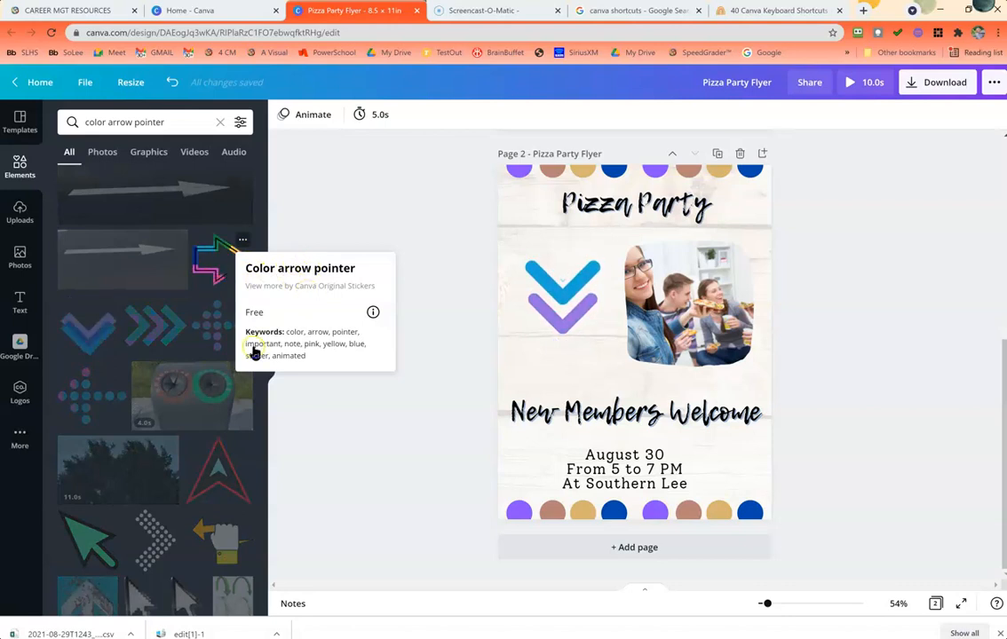
{"action": "left_click", "coordinate": [240, 243]}
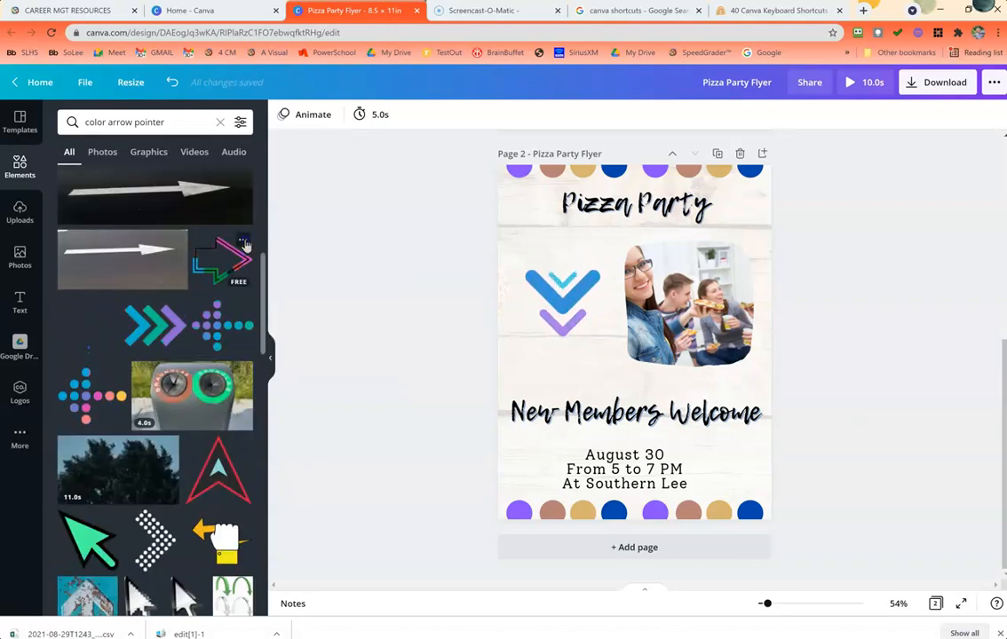
{"action": "left_click", "coordinate": [242, 242]}
{"action": "left_click", "coordinate": [219, 276]}
{"action": "left_click", "coordinate": [185, 270]}
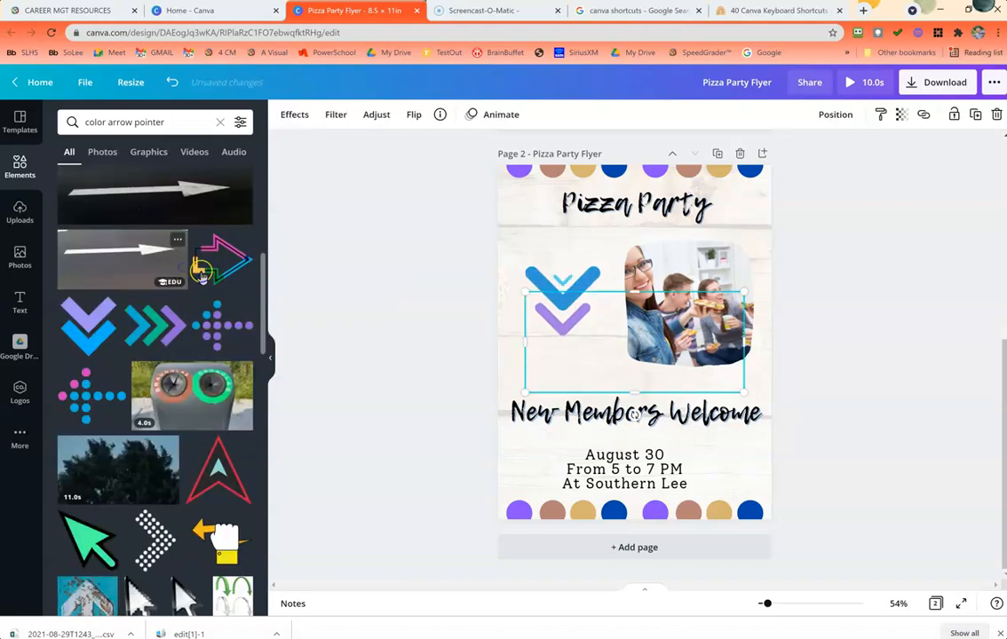
{"action": "left_click_drag", "start_coordinate": [231, 279], "coordinate": [572, 340]}
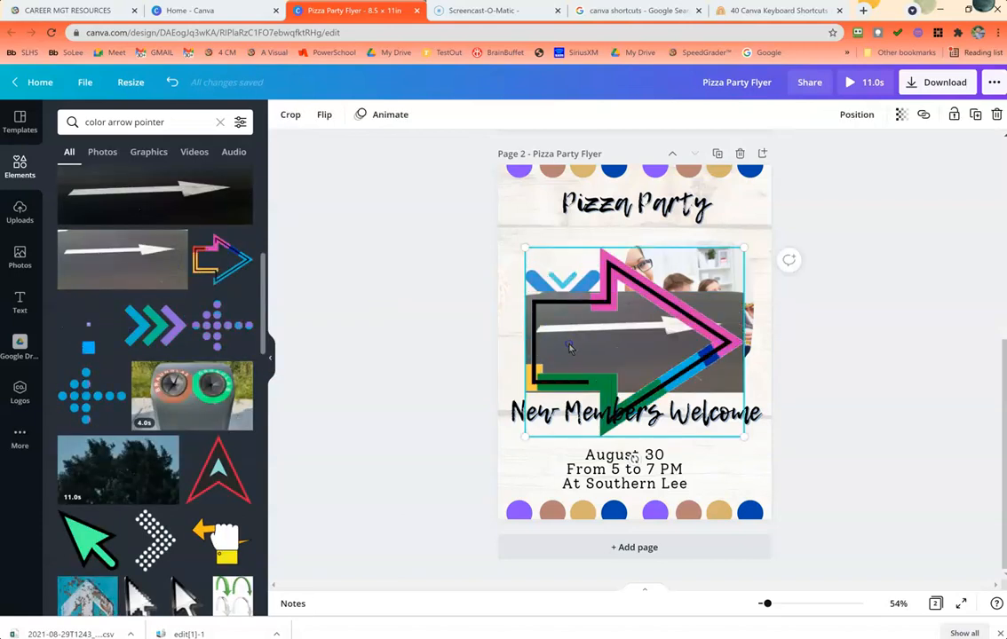
{"action": "left_click_drag", "start_coordinate": [417, 284], "coordinate": [330, 267]}
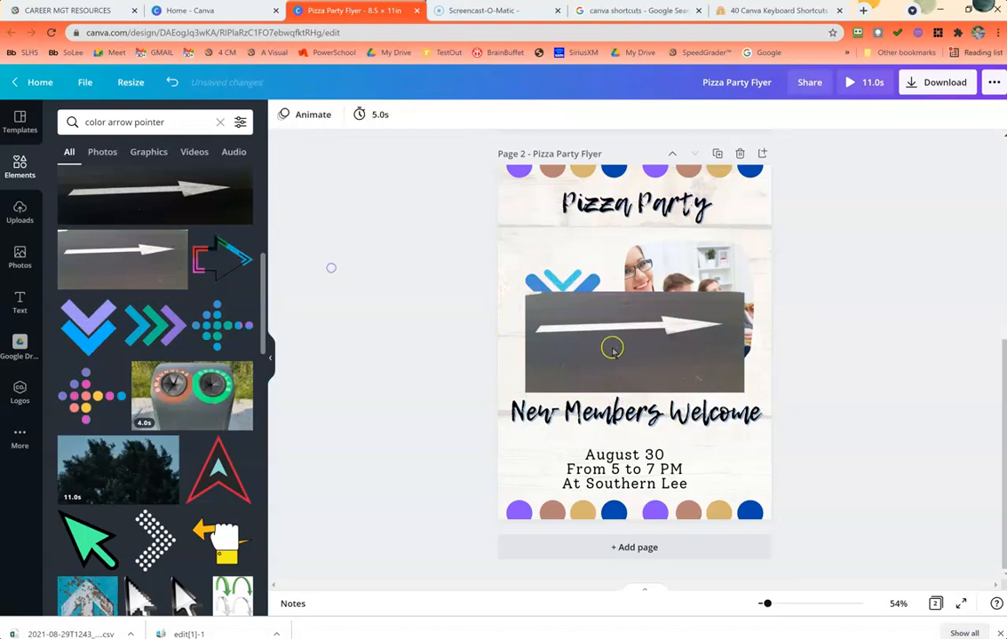
{"action": "left_click", "coordinate": [611, 352]}
{"action": "key", "text": "Delete"}
- Replace the double-chevron arrow on page 2 with the multicolored outlined arrow sticker, placed beside the photo
{"action": "left_click", "coordinate": [562, 286]}
{"action": "key", "text": "Delete"}
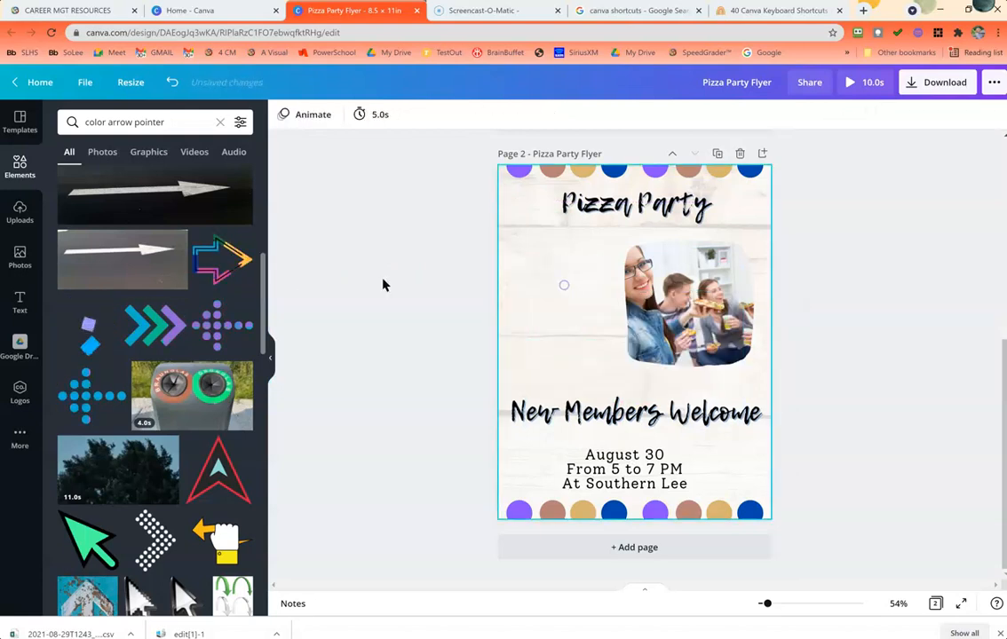
{"action": "left_click_drag", "start_coordinate": [396, 254], "coordinate": [546, 292]}
{"action": "left_click_drag", "start_coordinate": [496, 445], "coordinate": [504, 320]}
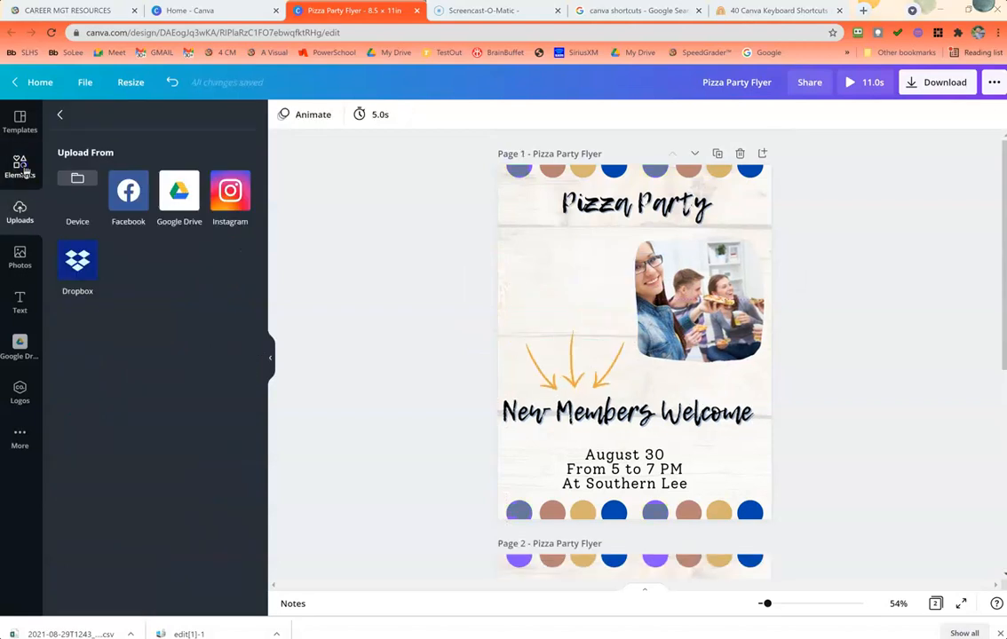
- Upload the image "Ricsardo poster" from the device's 2021-2022 School Year folder
{"action": "left_click", "coordinate": [20, 165]}
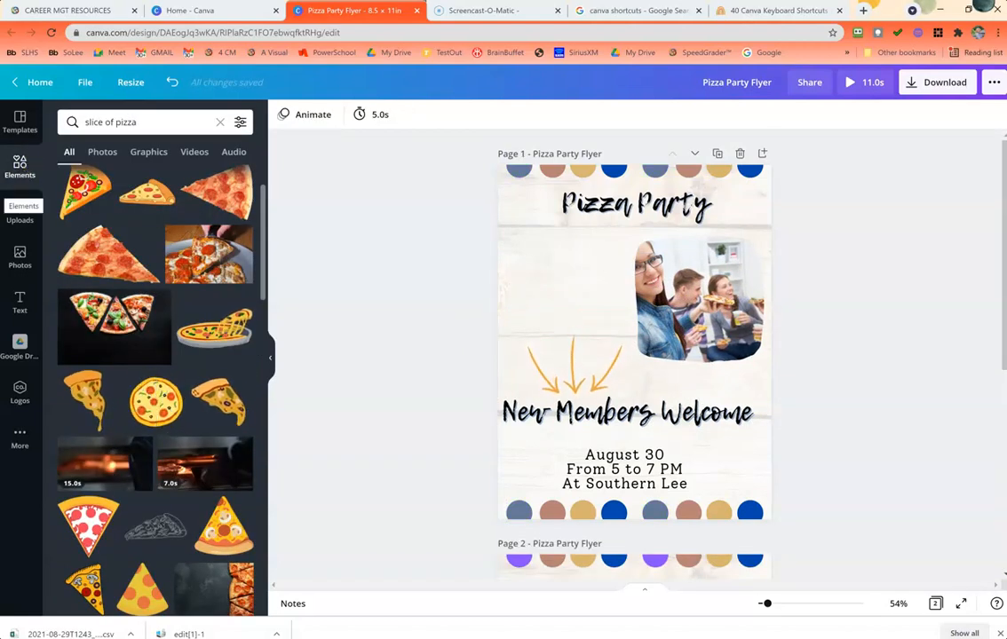
{"action": "left_click", "coordinate": [20, 264]}
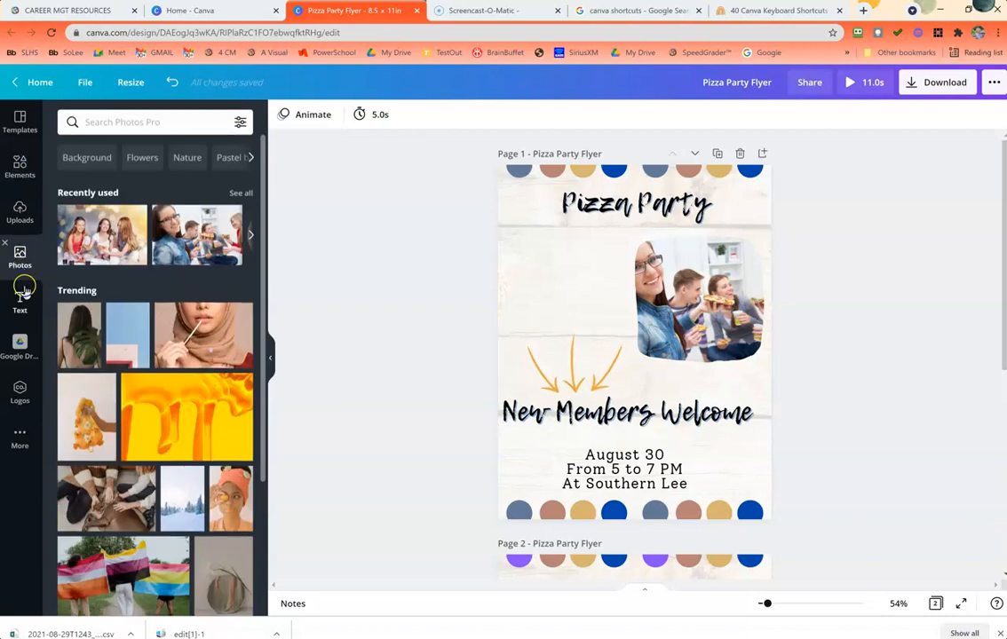
{"action": "left_click", "coordinate": [20, 211]}
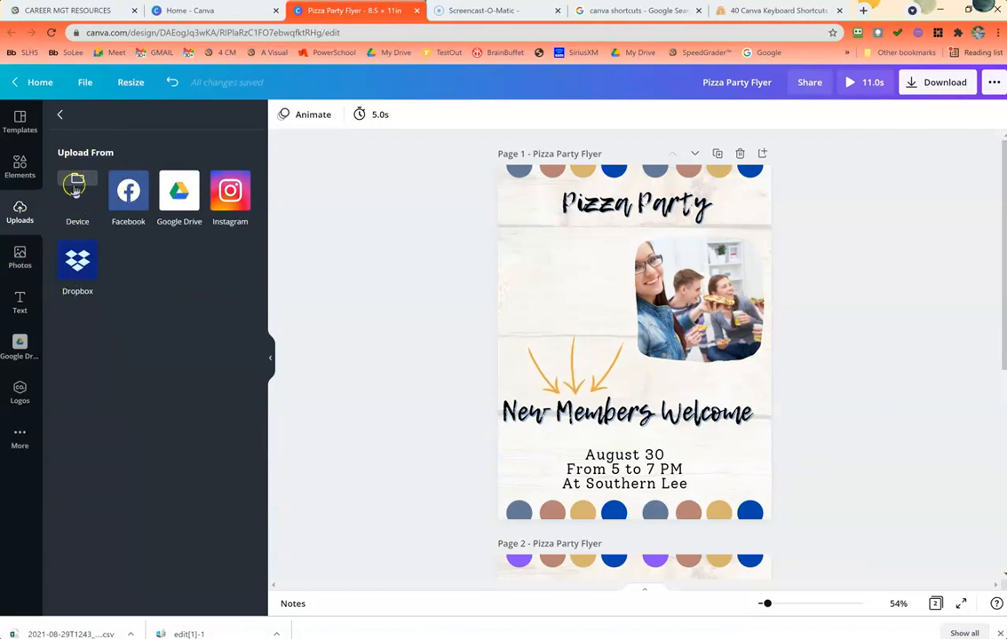
{"action": "left_click", "coordinate": [77, 180]}
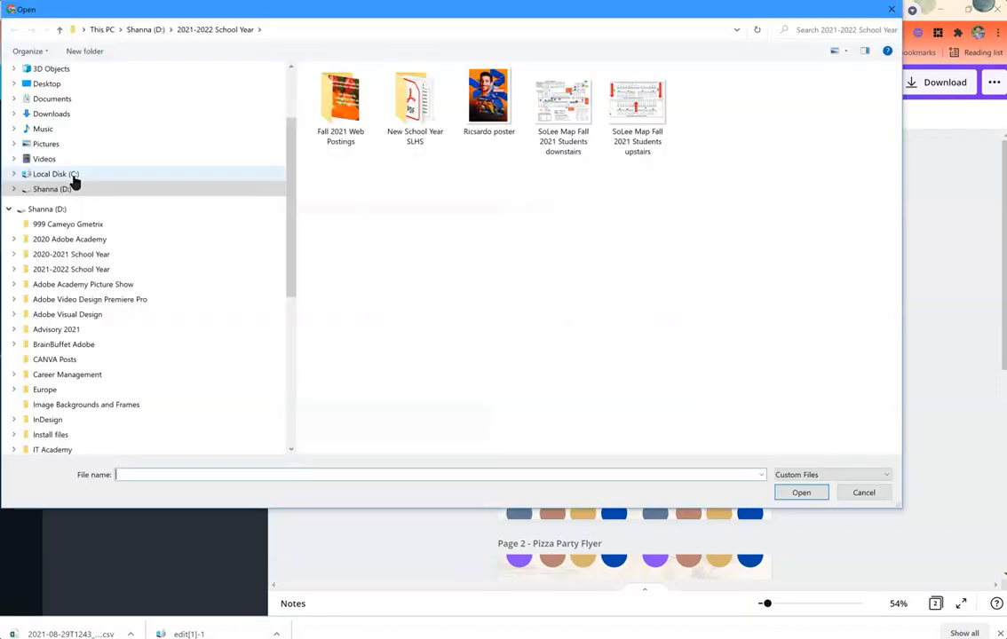
{"action": "double_click", "coordinate": [490, 97]}
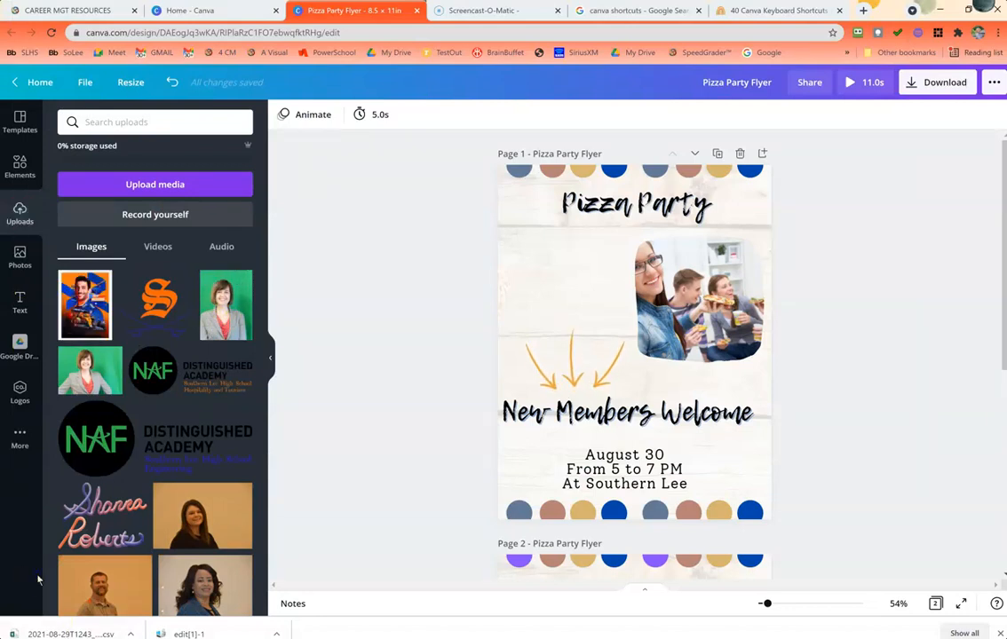
- Add the uploaded orange S logo with crossed swords to page 1, shrink it beside the photo, and delete it
{"action": "left_click_drag", "start_coordinate": [130, 283], "coordinate": [573, 293]}
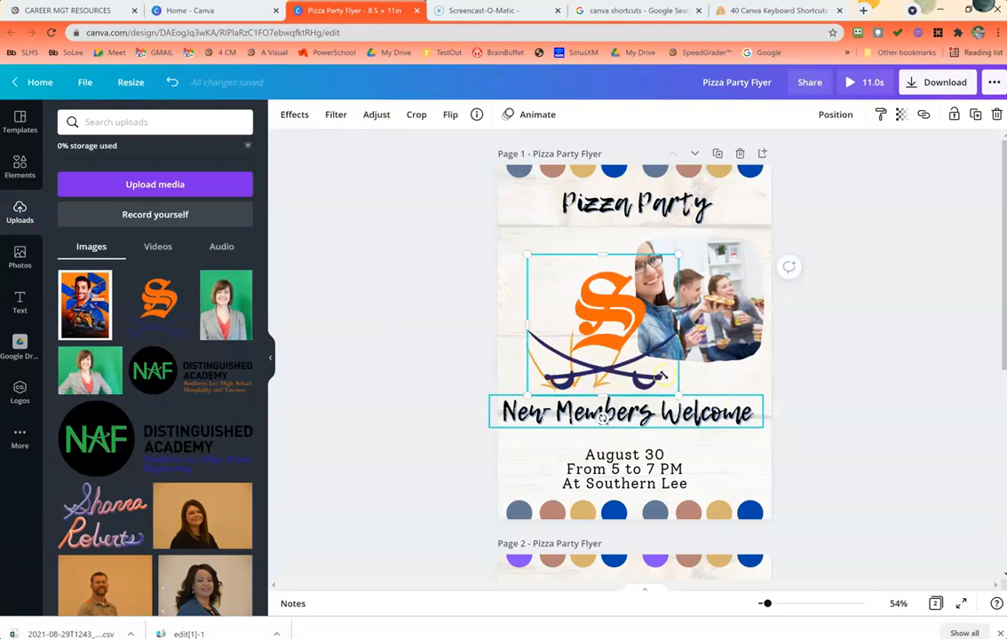
{"action": "left_click_drag", "start_coordinate": [678, 385], "coordinate": [575, 299]}
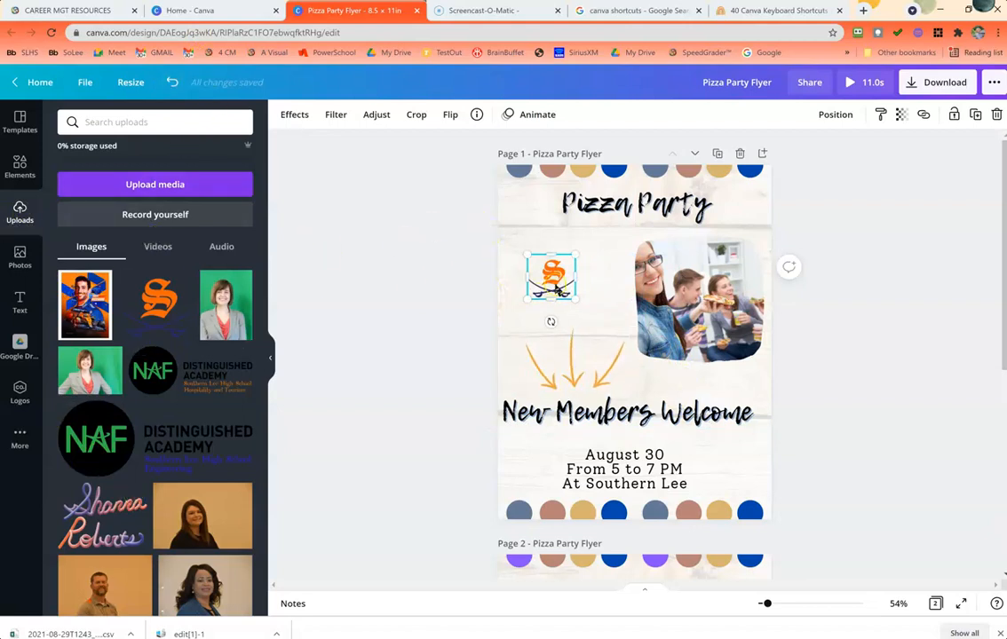
{"action": "key", "text": "Delete"}
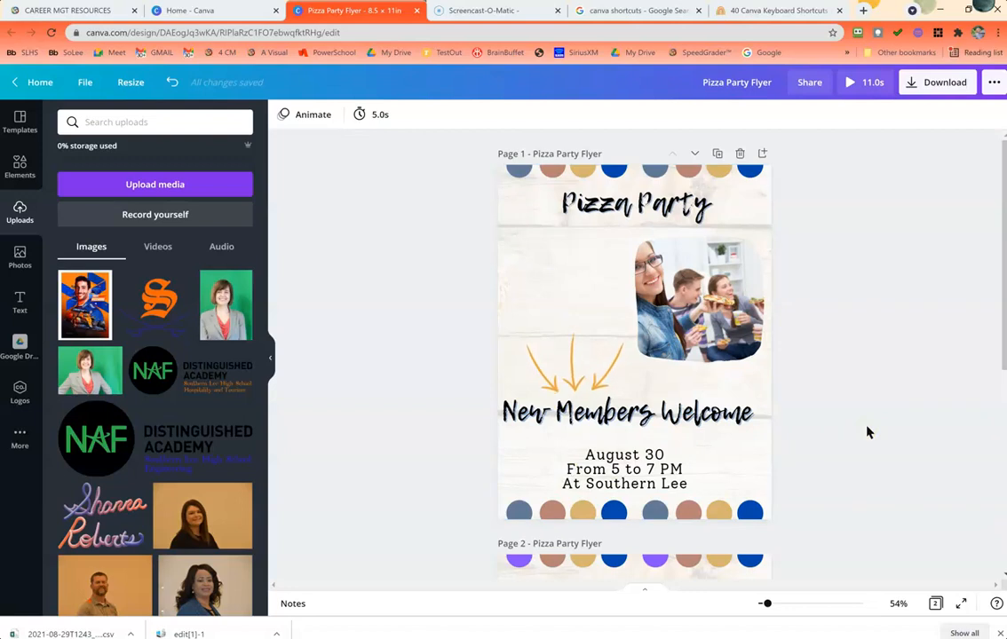
- Download only page 1 of the flyer as a GIF
{"action": "left_click", "coordinate": [961, 86]}
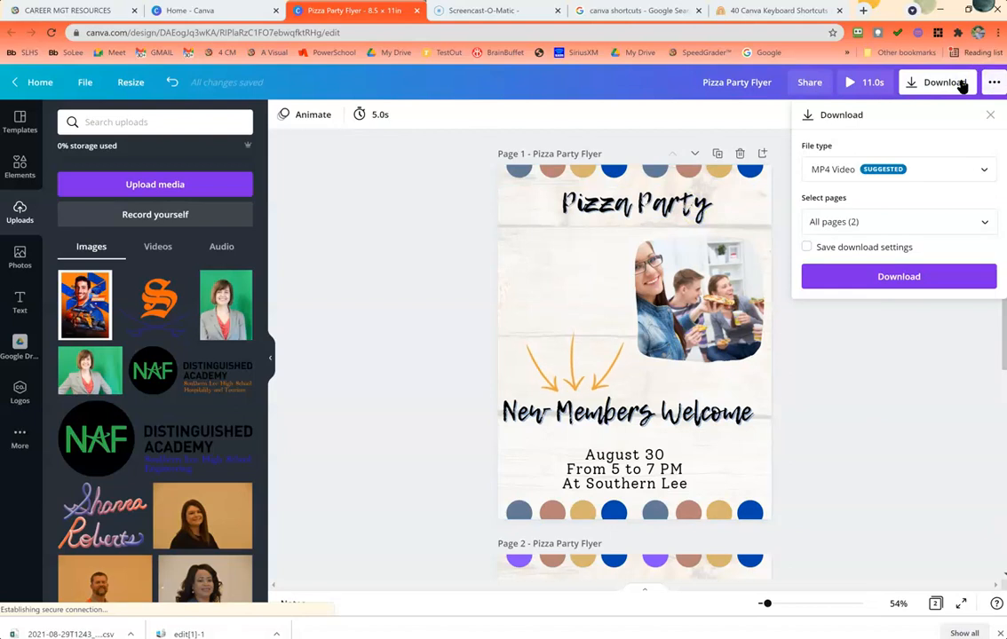
{"action": "left_click", "coordinate": [975, 169]}
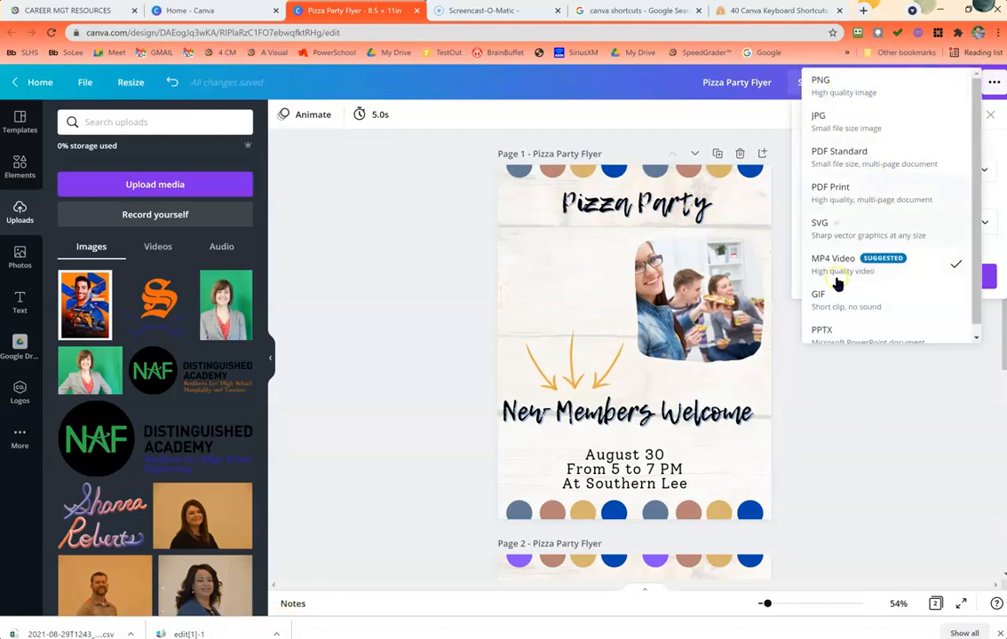
{"action": "left_click", "coordinate": [816, 302]}
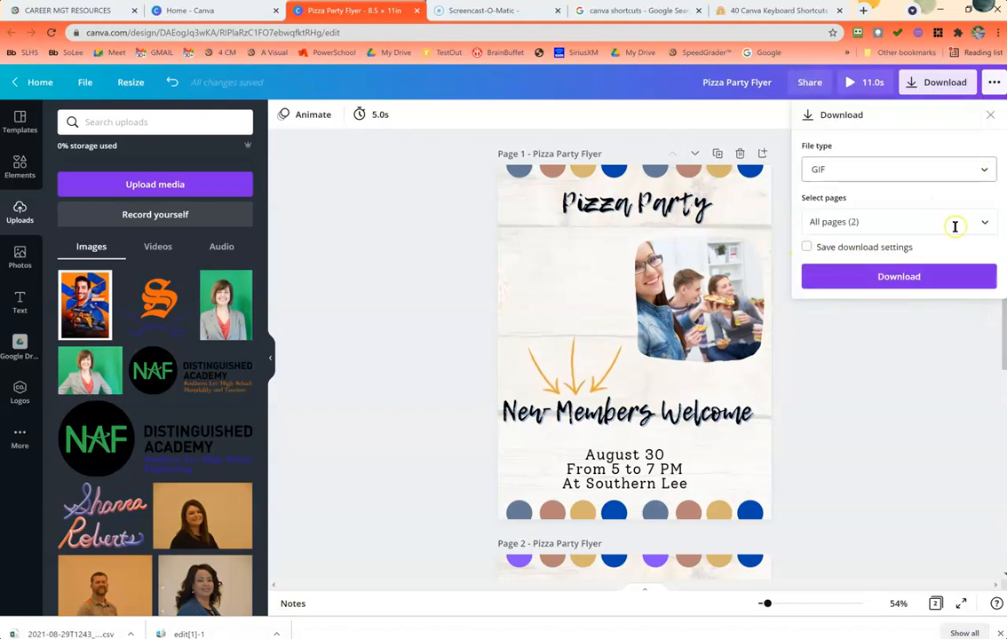
{"action": "left_click", "coordinate": [987, 221]}
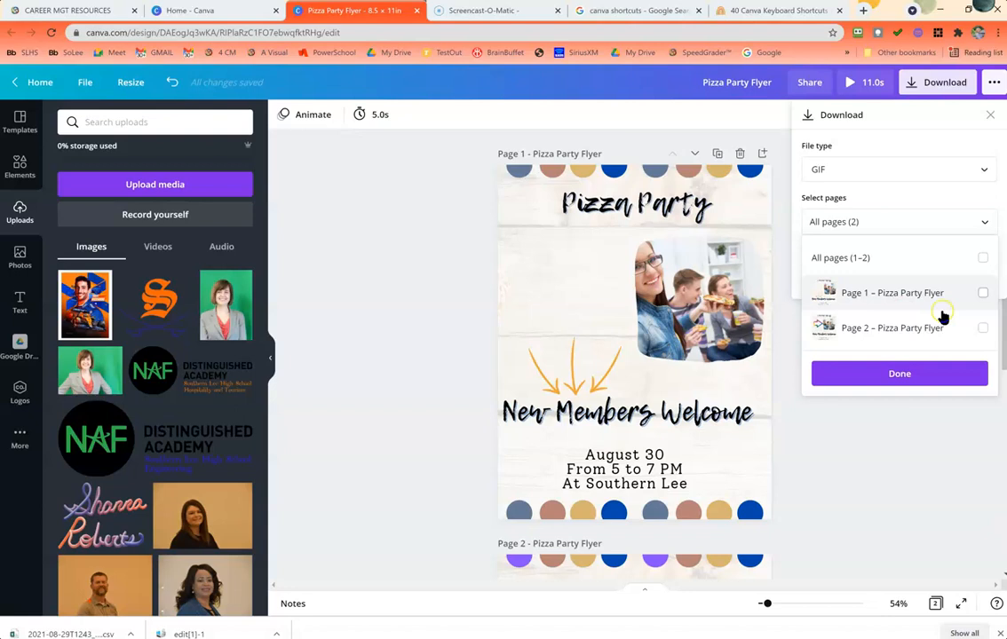
{"action": "left_click", "coordinate": [981, 295]}
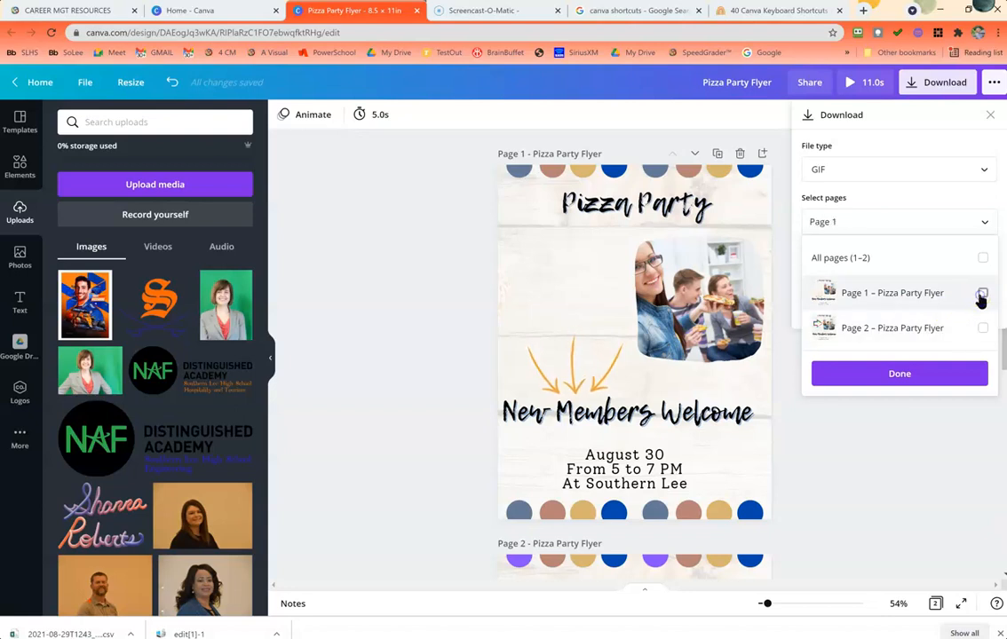
{"action": "left_click", "coordinate": [897, 380]}
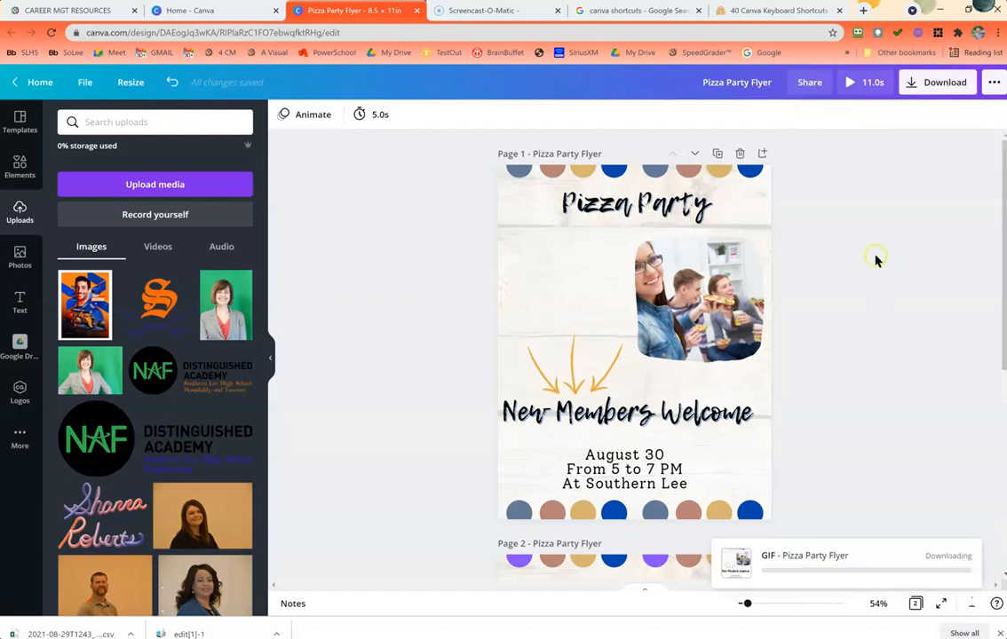
- View the flyer's sharing options and close them without sharing
{"action": "left_click", "coordinate": [815, 84]}
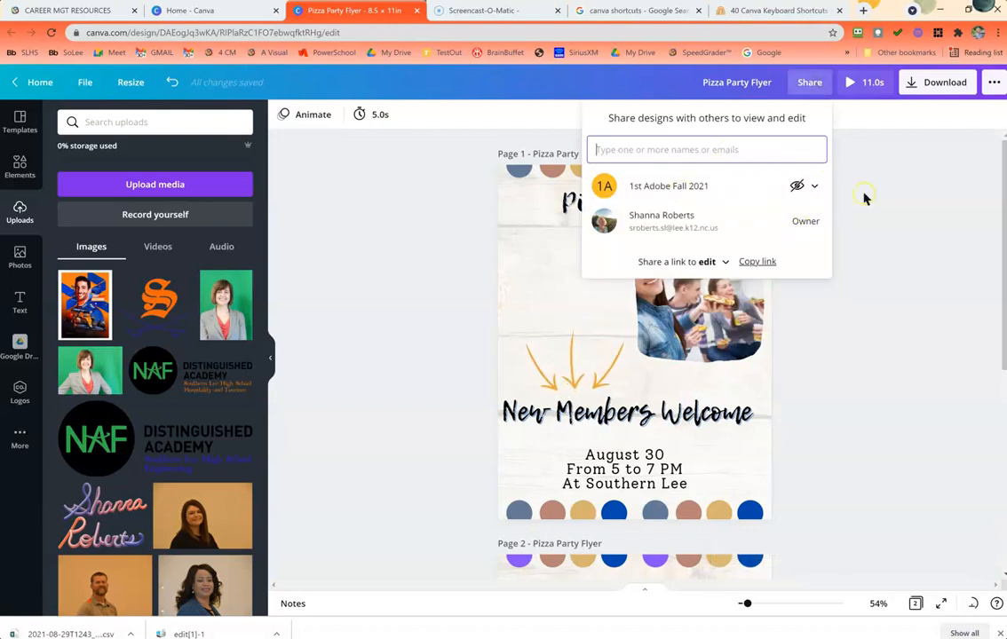
{"action": "left_click", "coordinate": [918, 193]}
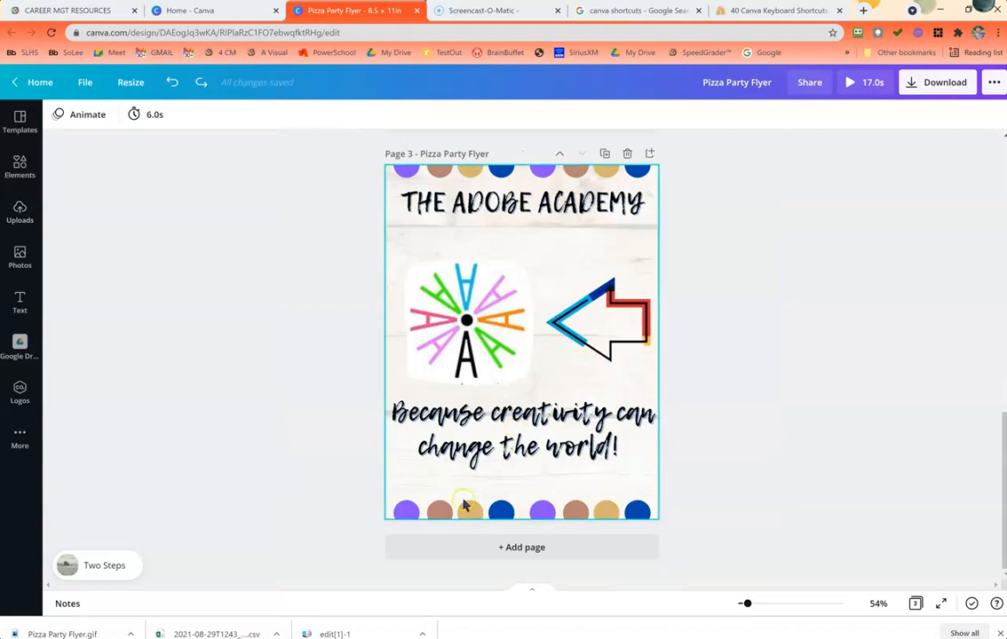
- Ungroup the circle borders along the upper and lower edges of page 3
{"action": "left_click", "coordinate": [470, 513]}
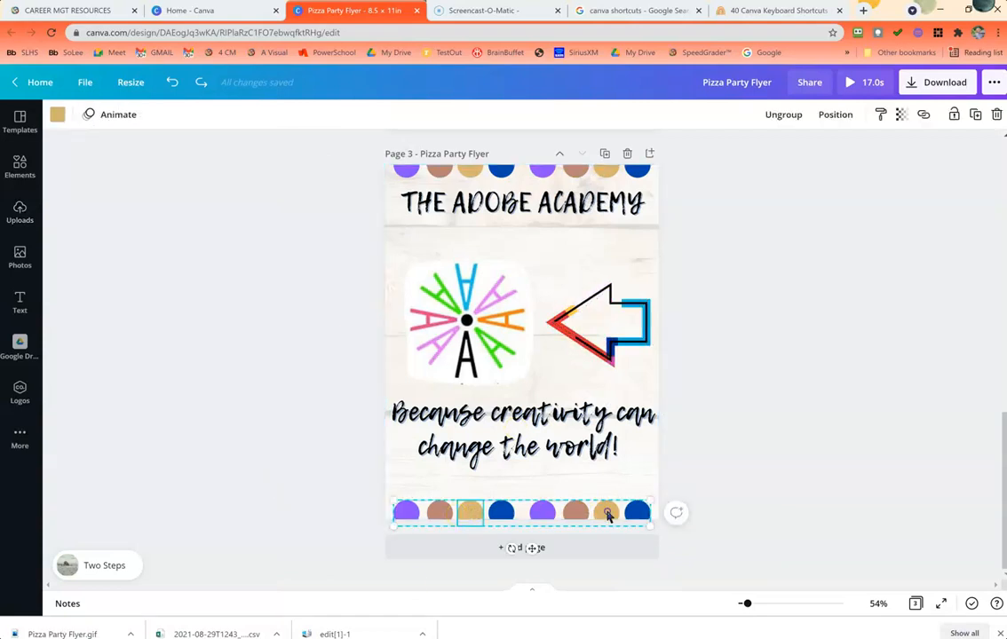
{"action": "left_click", "coordinate": [610, 171], "text": "shift"}
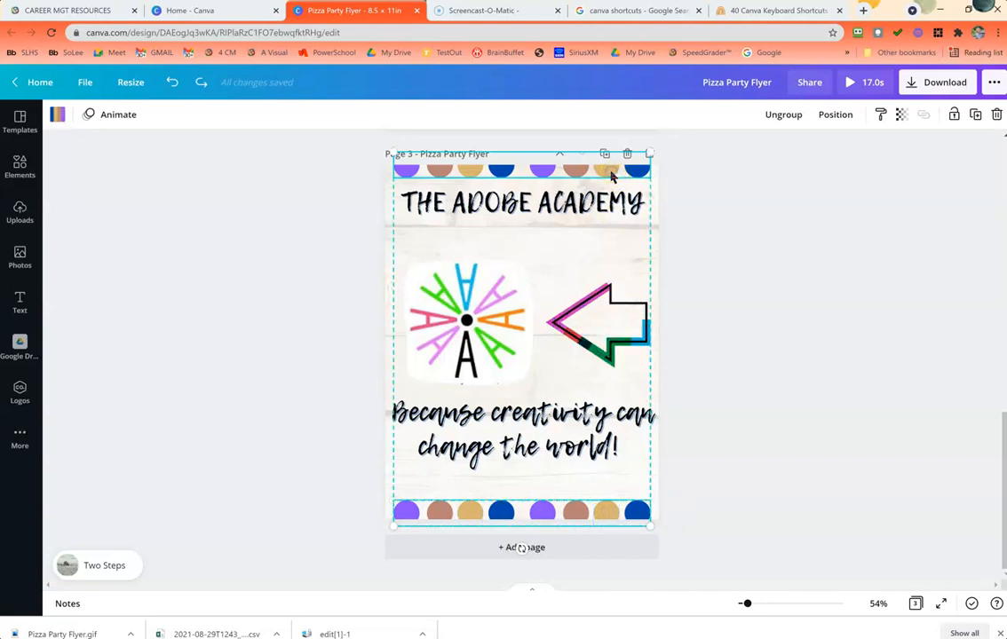
{"action": "left_click", "coordinate": [782, 118]}
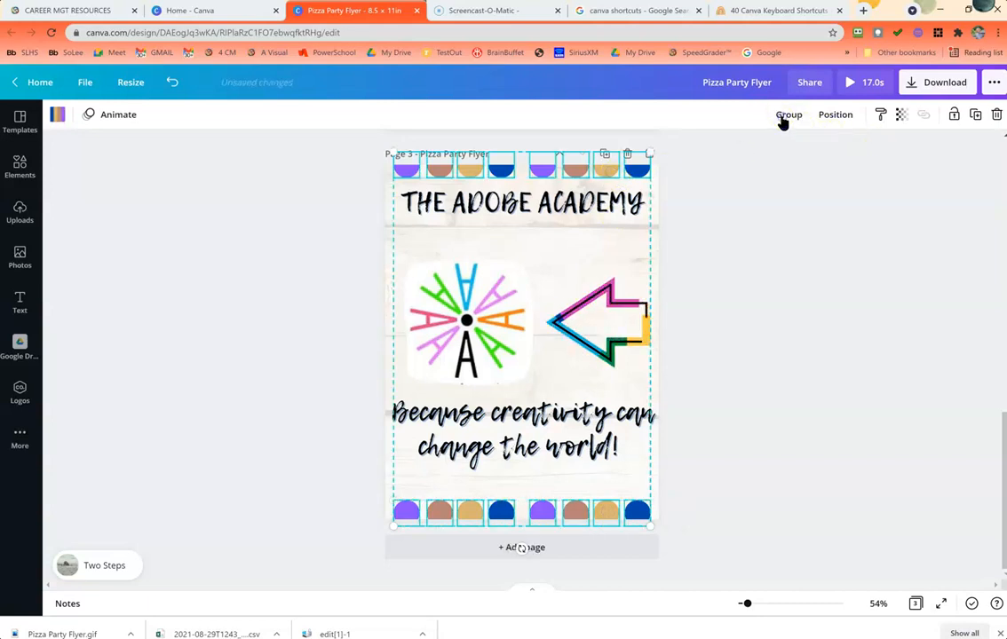
{"action": "left_click", "coordinate": [845, 294]}
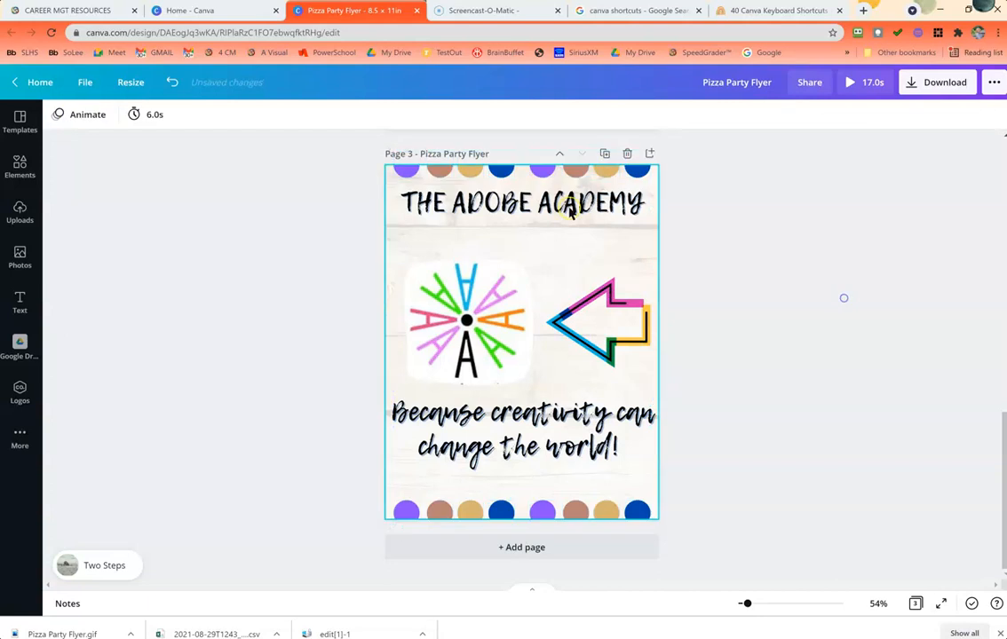
{"action": "left_click", "coordinate": [465, 172]}
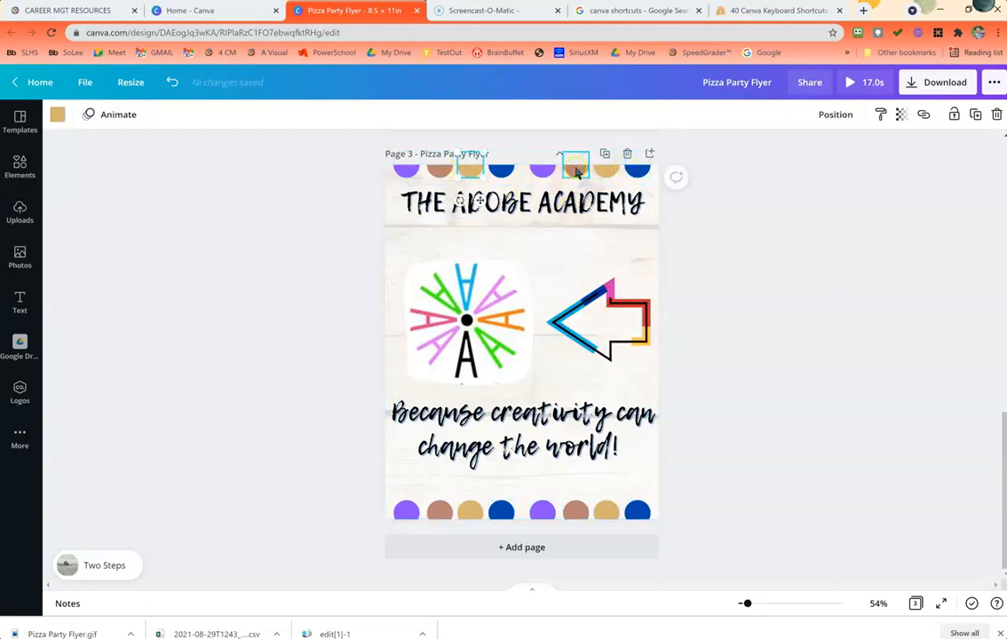
{"action": "left_click", "coordinate": [606, 167], "text": "shift"}
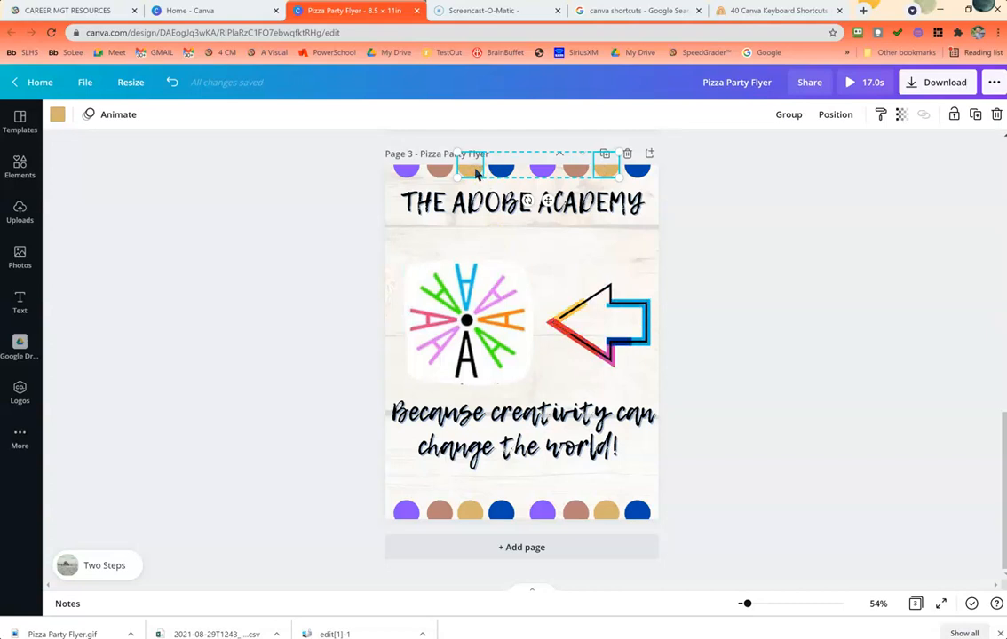
{"action": "left_click", "coordinate": [471, 515]}
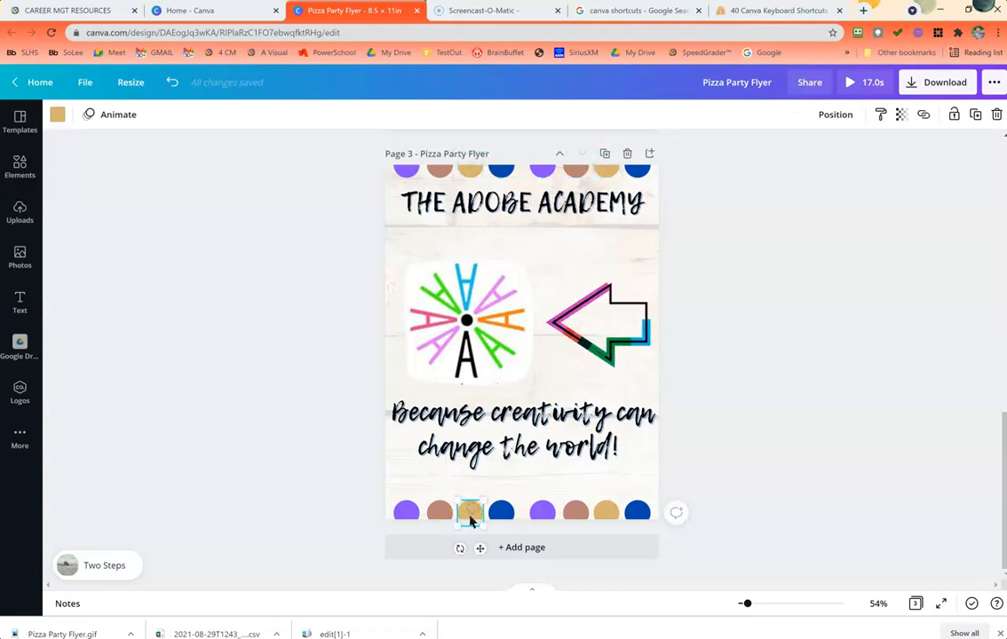
{"action": "left_click", "coordinate": [605, 515], "text": "shift"}
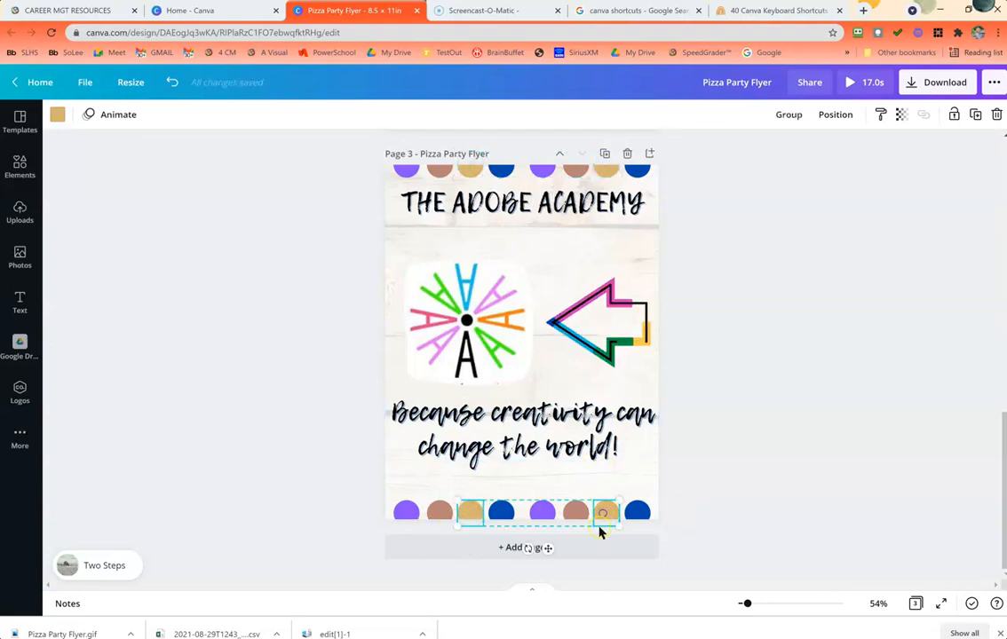
{"action": "left_click", "coordinate": [818, 491]}
{"action": "left_click", "coordinate": [604, 515]}
{"action": "left_click", "coordinate": [461, 515]}
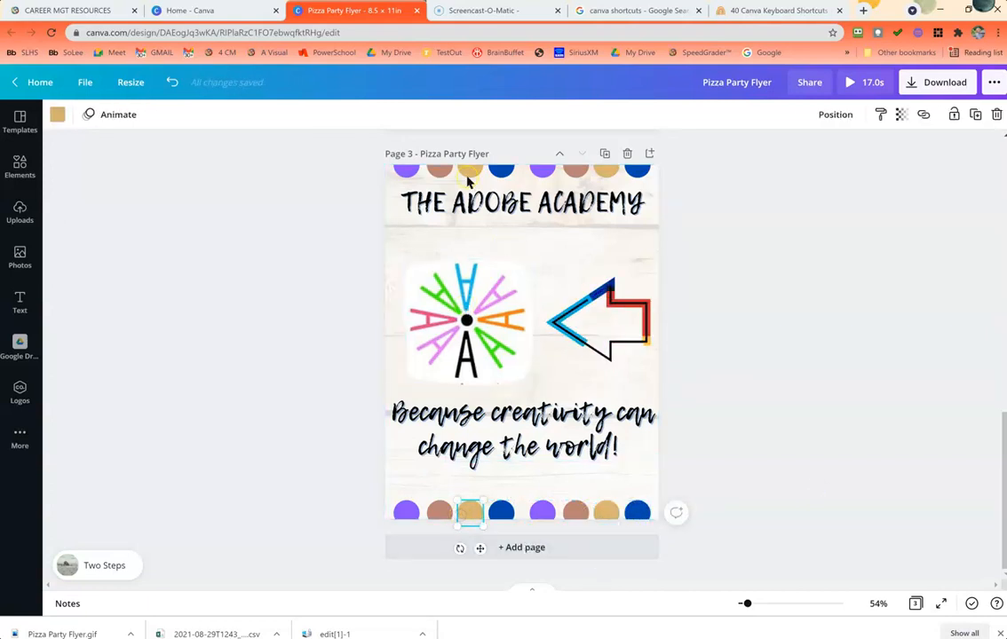
- Recolor the second tan circle in page 3's upper border and the one in its lower border yellow
{"action": "left_click", "coordinate": [605, 168]}
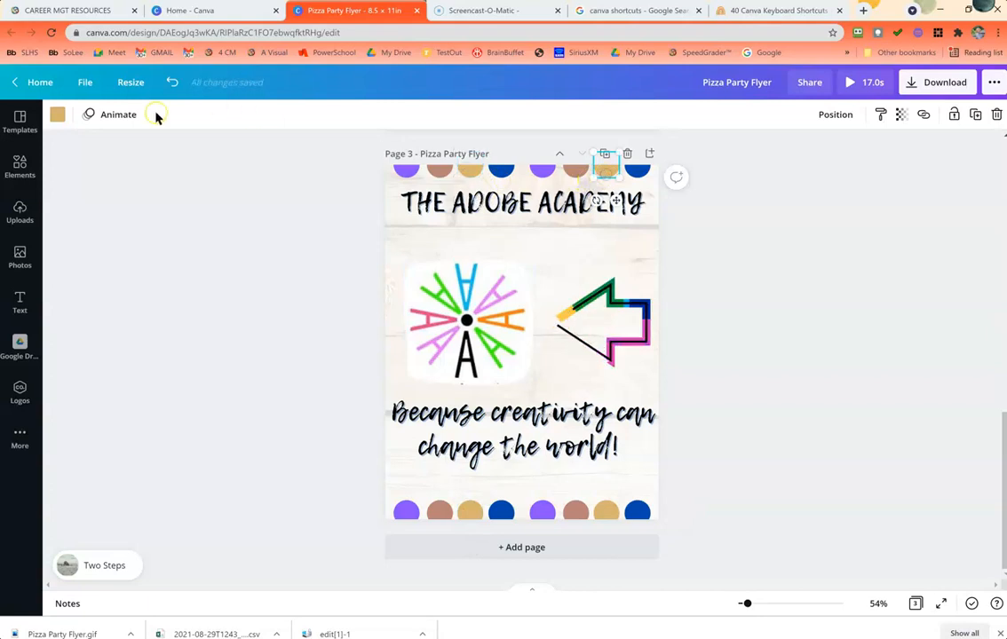
{"action": "left_click", "coordinate": [56, 114]}
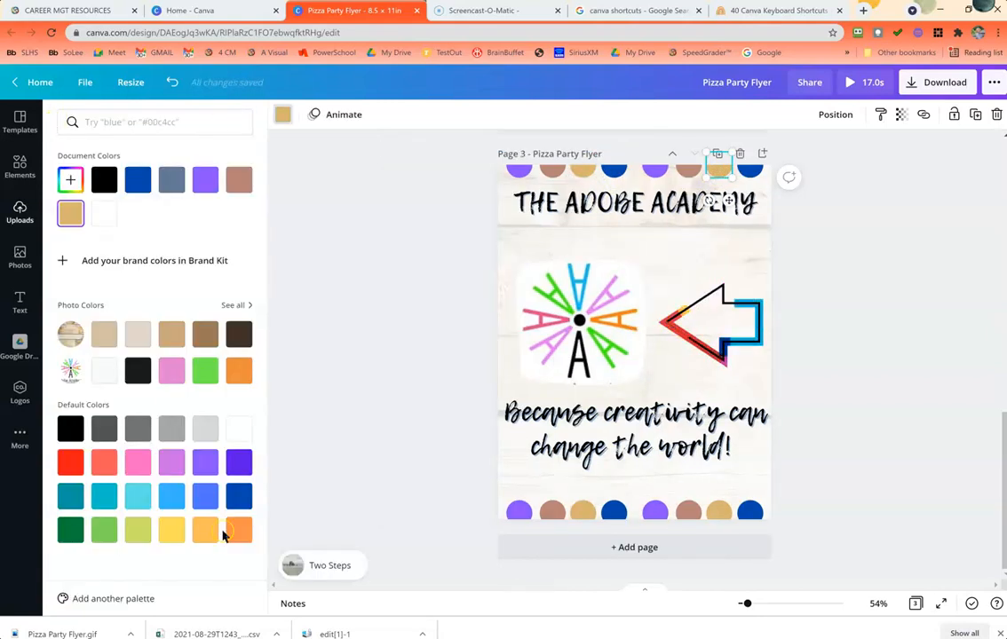
{"action": "left_click", "coordinate": [175, 533]}
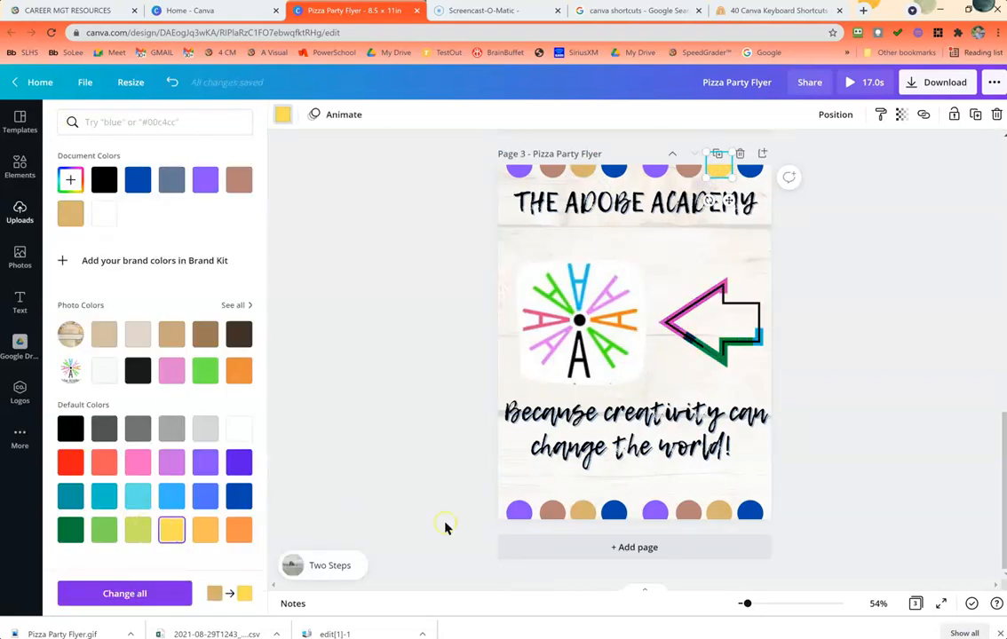
{"action": "left_click", "coordinate": [584, 169]}
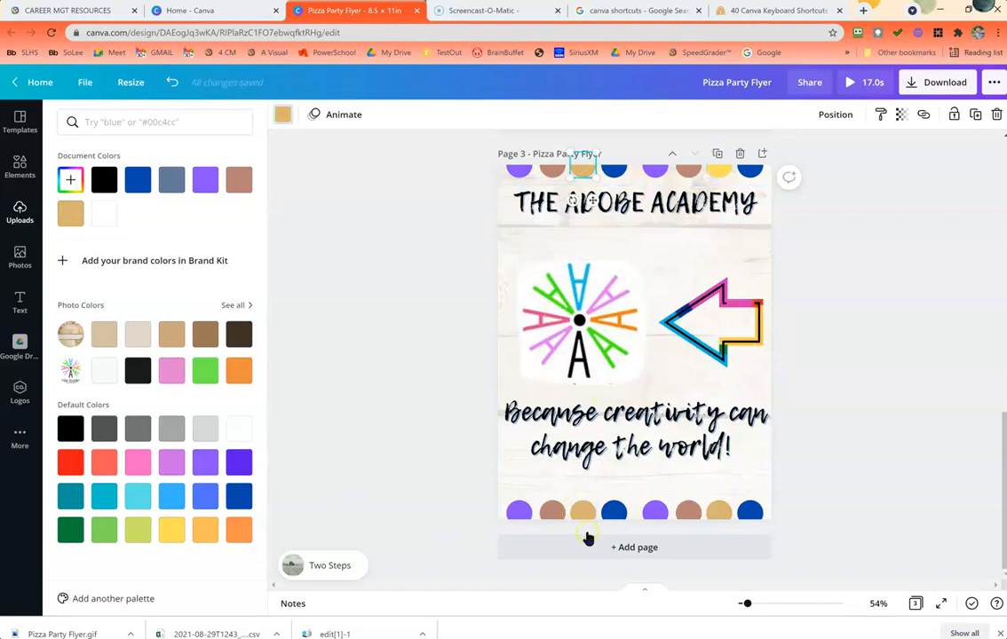
{"action": "left_click", "coordinate": [586, 515]}
{"action": "left_click", "coordinate": [718, 513]}
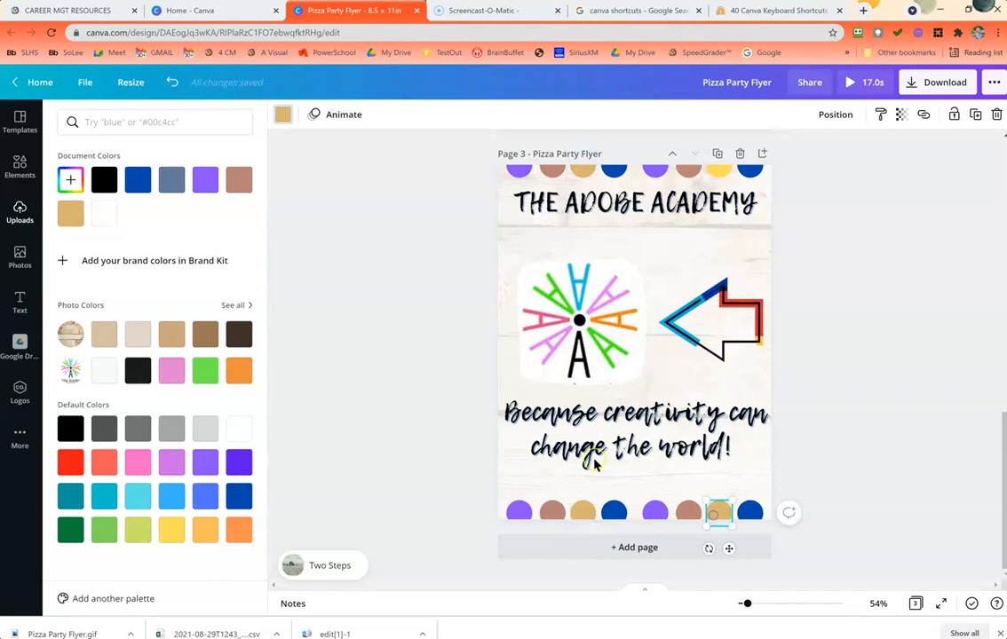
{"action": "left_click", "coordinate": [171, 530]}
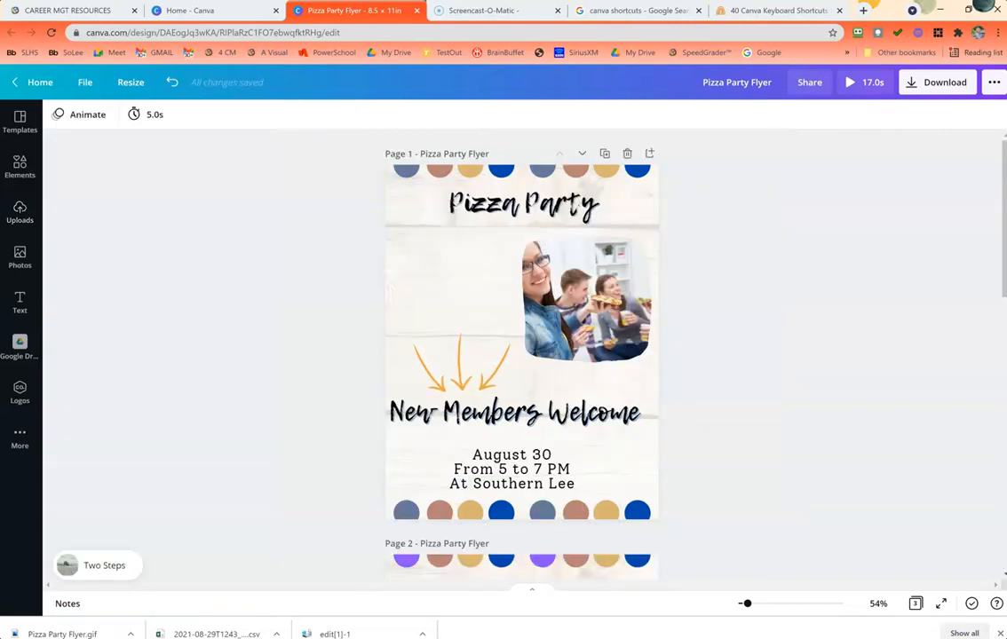
- Download all three pages of the flyer as an MP4 video
{"action": "left_click", "coordinate": [97, 568]}
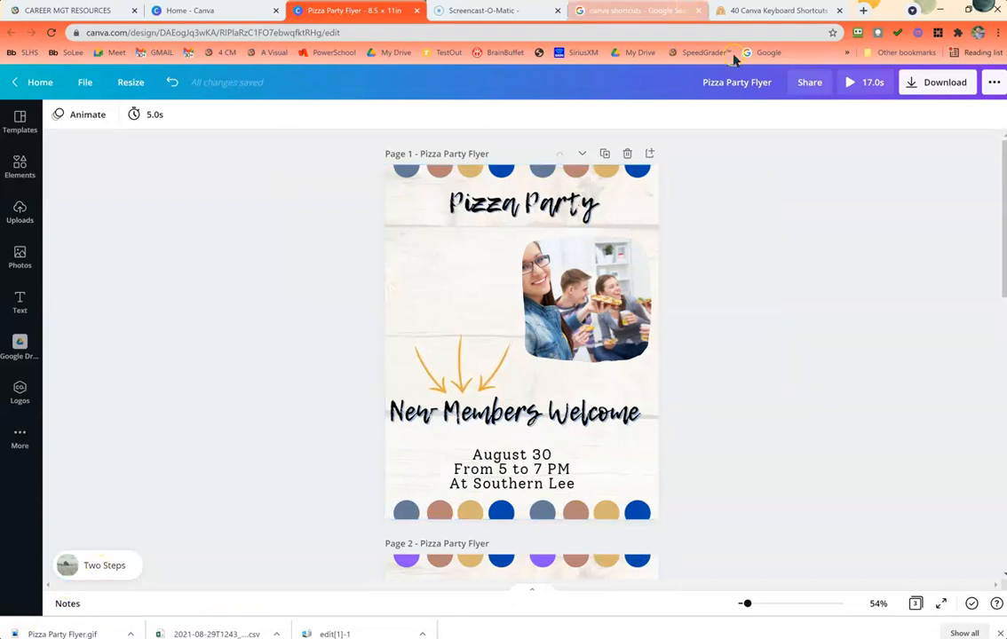
{"action": "left_click", "coordinate": [956, 85]}
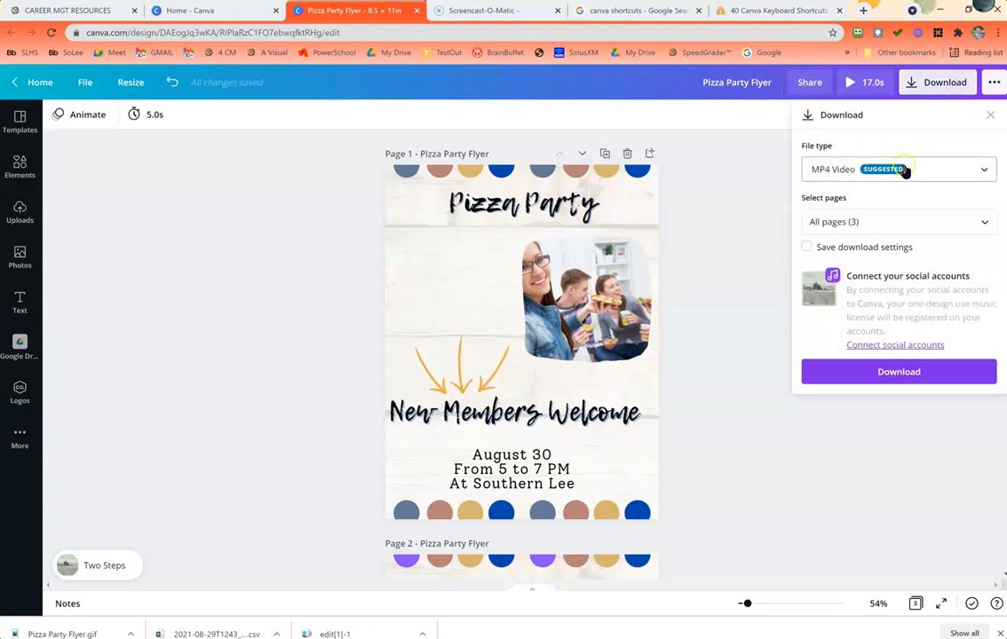
{"action": "left_click", "coordinate": [905, 376]}
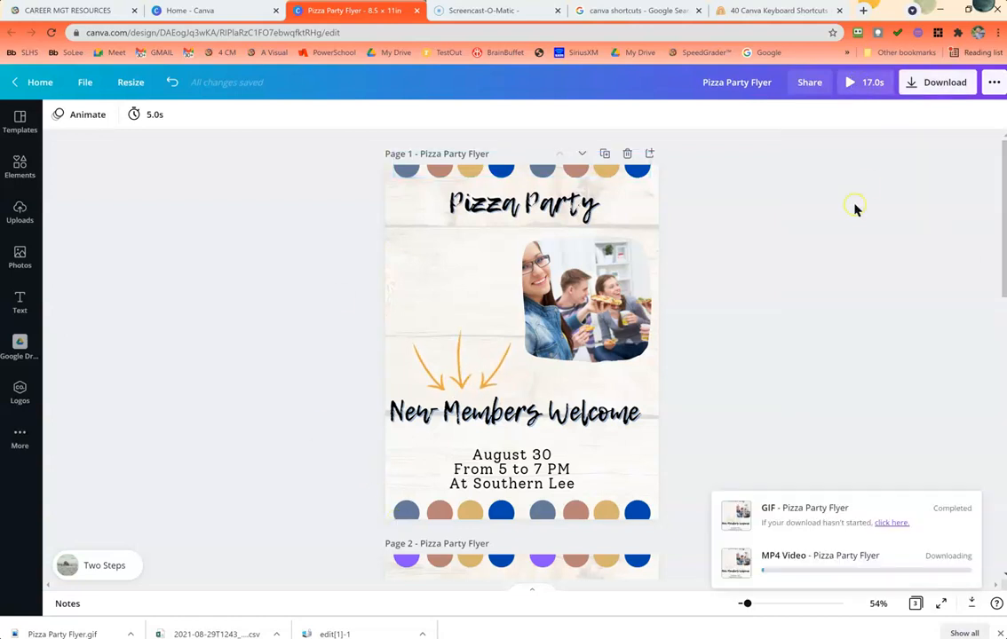
- Download only page 1 of the flyer as a JPG at size 1 and quality 80
{"action": "left_click", "coordinate": [750, 218]}
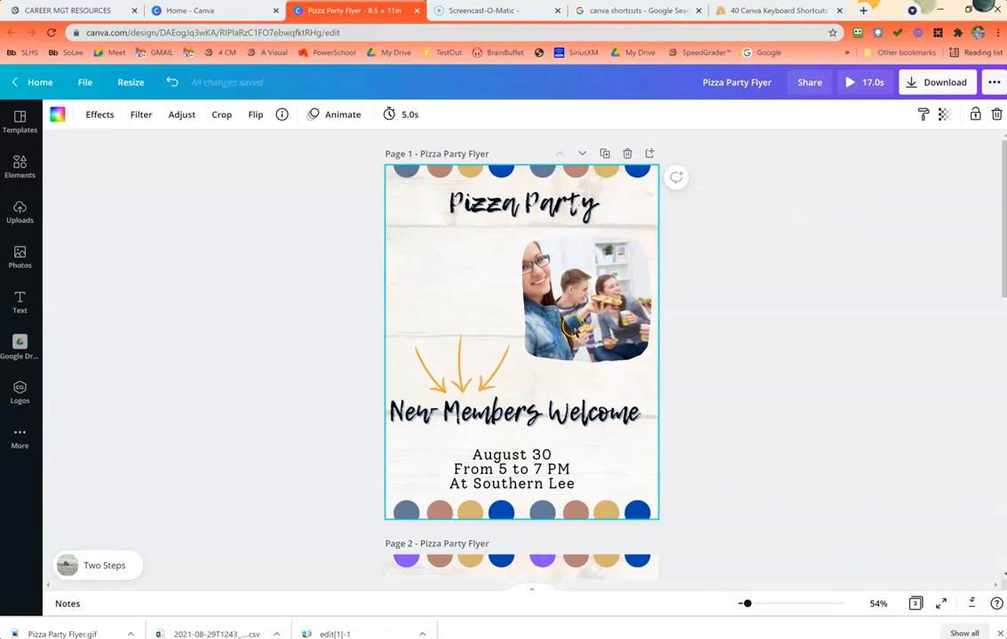
{"action": "left_click", "coordinate": [915, 91]}
{"action": "left_click", "coordinate": [982, 178]}
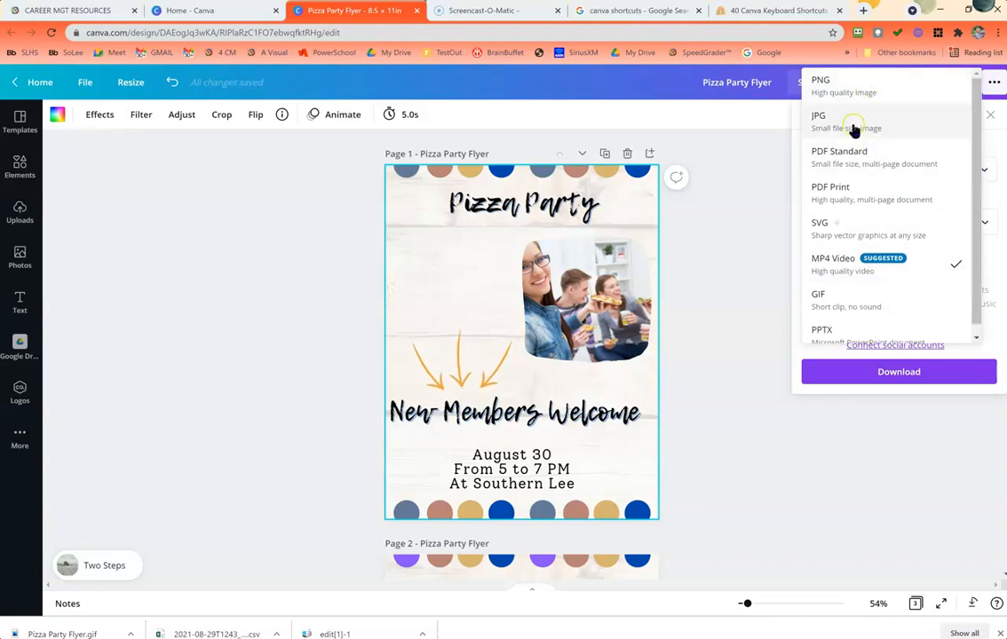
{"action": "left_click", "coordinate": [852, 130]}
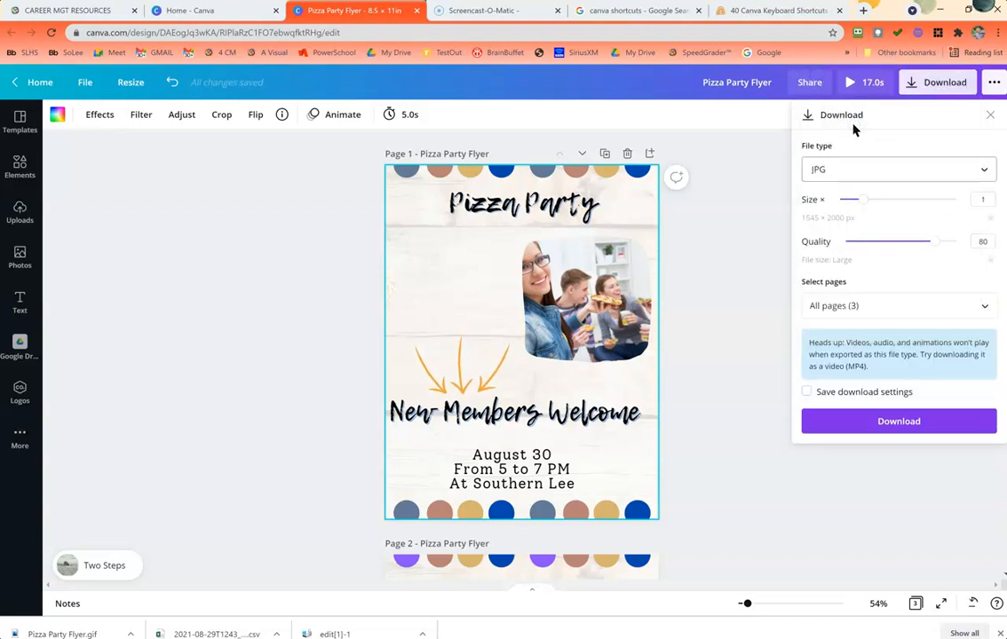
{"action": "left_click", "coordinate": [822, 306]}
{"action": "left_click", "coordinate": [983, 377]}
{"action": "left_click", "coordinate": [984, 411]}
{"action": "left_click", "coordinate": [983, 447]}
{"action": "left_click", "coordinate": [982, 376]}
{"action": "left_click", "coordinate": [942, 503]}
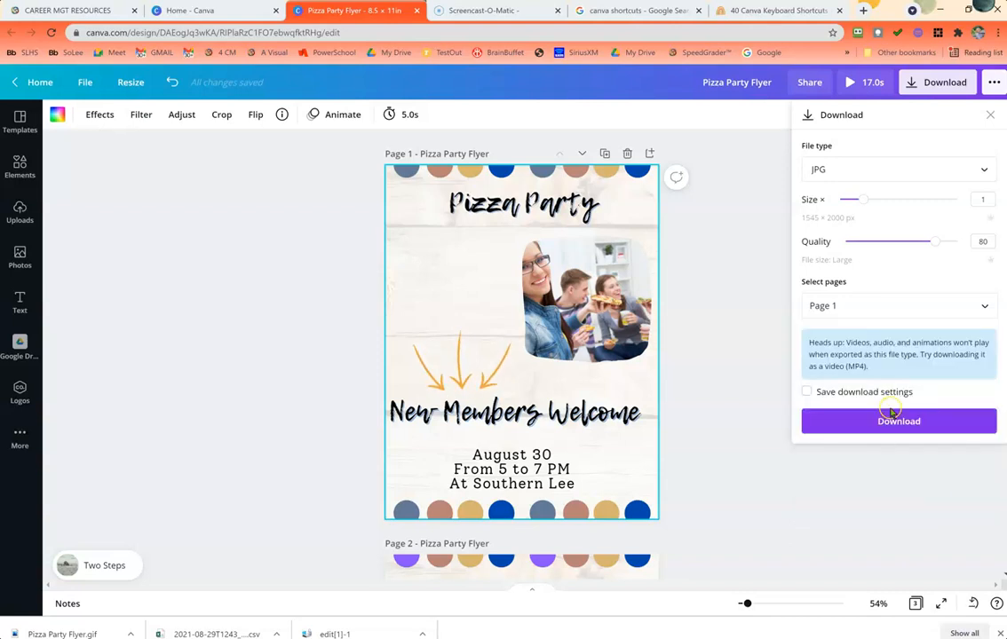
{"action": "left_click", "coordinate": [888, 429]}
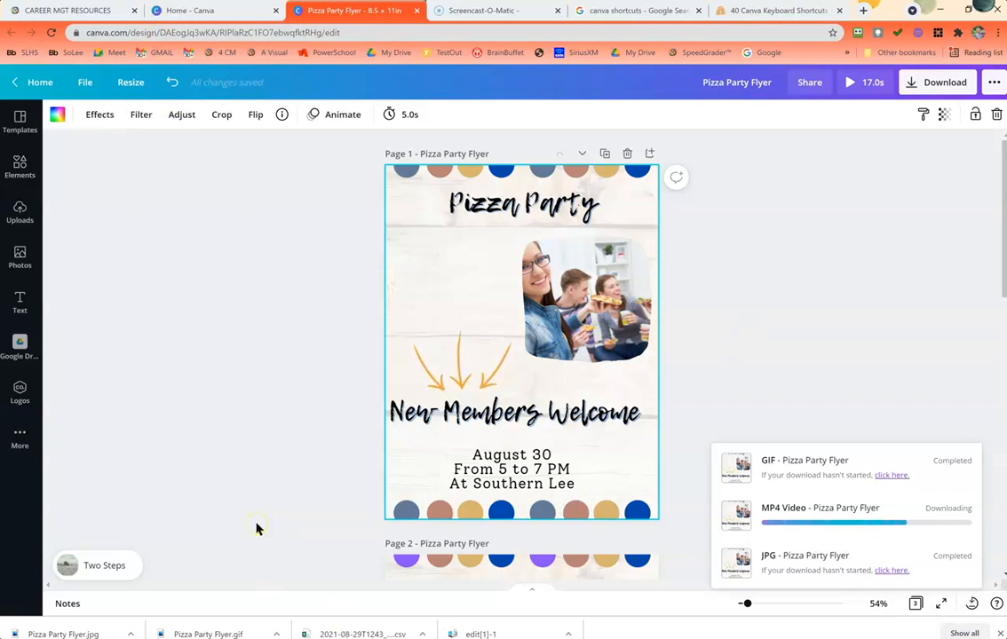
- Open the downloaded Pizza Party Flyer.gif from the browser's download list, check its animation, and close the viewer windows
{"action": "left_click", "coordinate": [964, 633]}
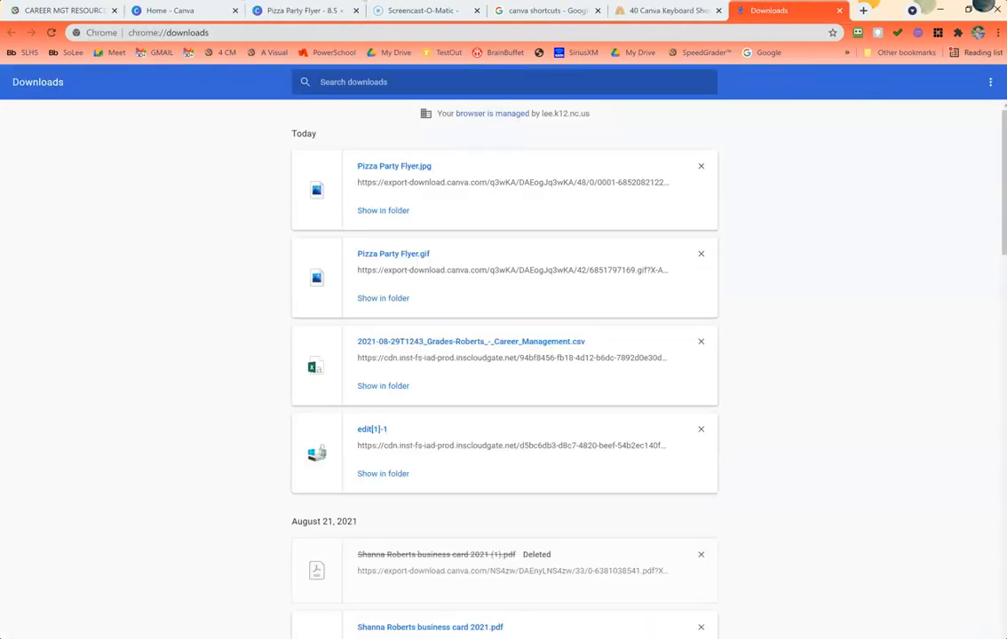
{"action": "double_click", "coordinate": [386, 261]}
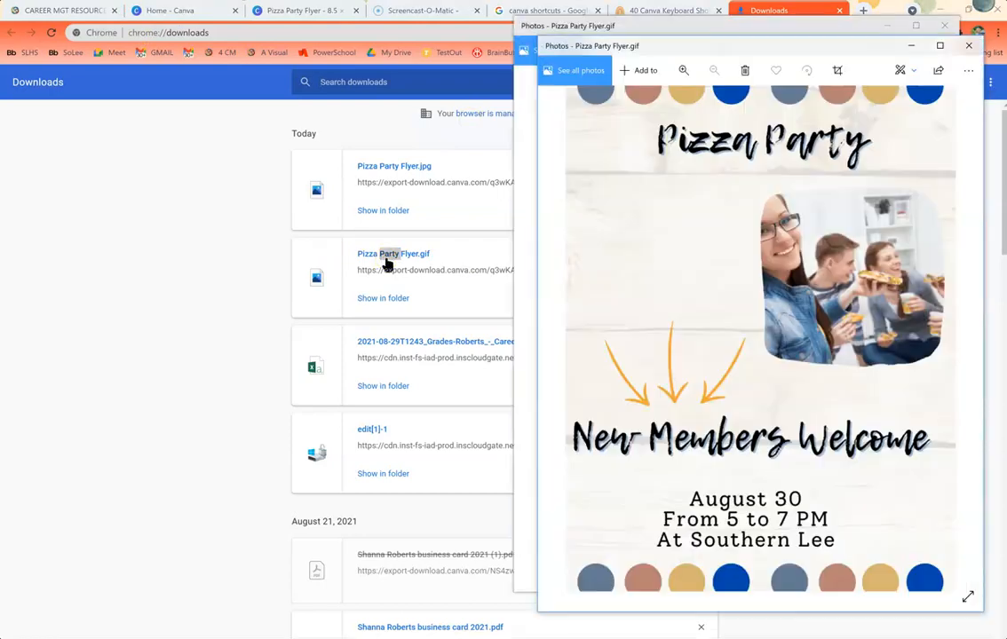
{"action": "left_click", "coordinate": [730, 326]}
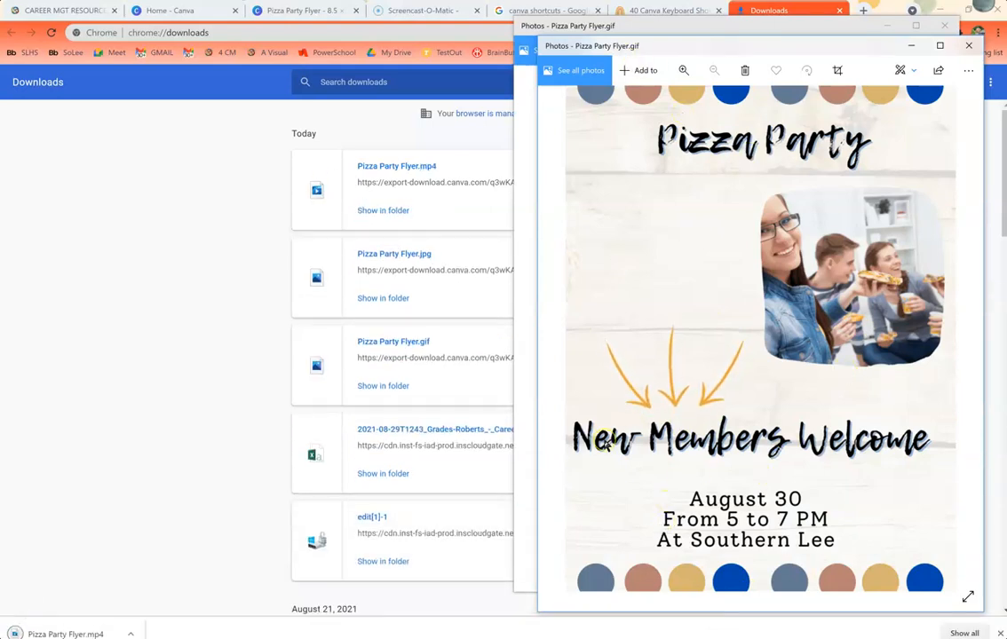
{"action": "left_click", "coordinate": [968, 46]}
{"action": "left_click", "coordinate": [943, 25]}
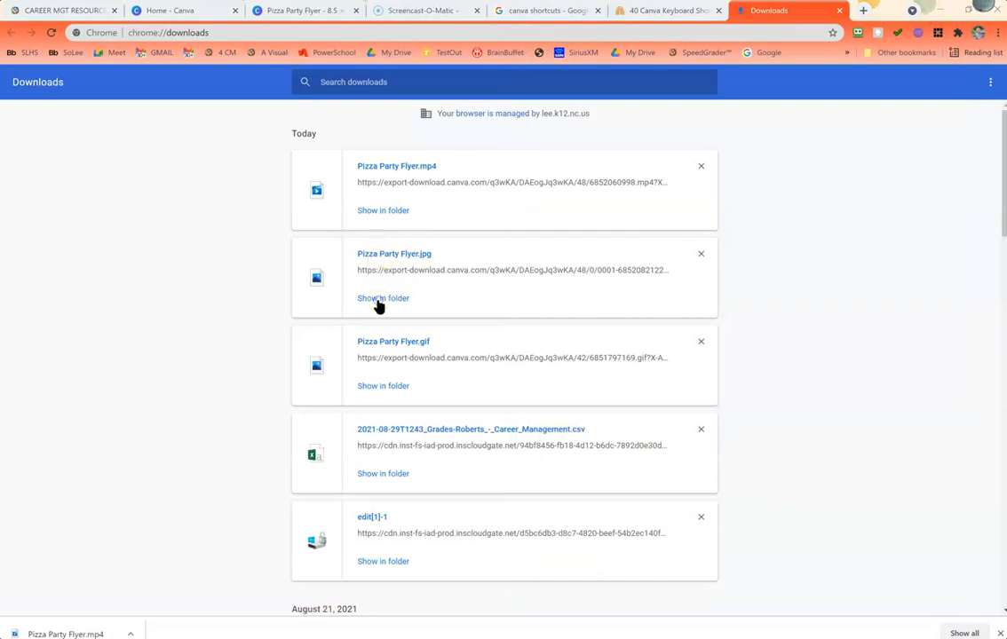
- Show the downloaded Pizza Party Flyer JPG in its folder, open it to check the still image, and close both windows
{"action": "left_click", "coordinate": [378, 302]}
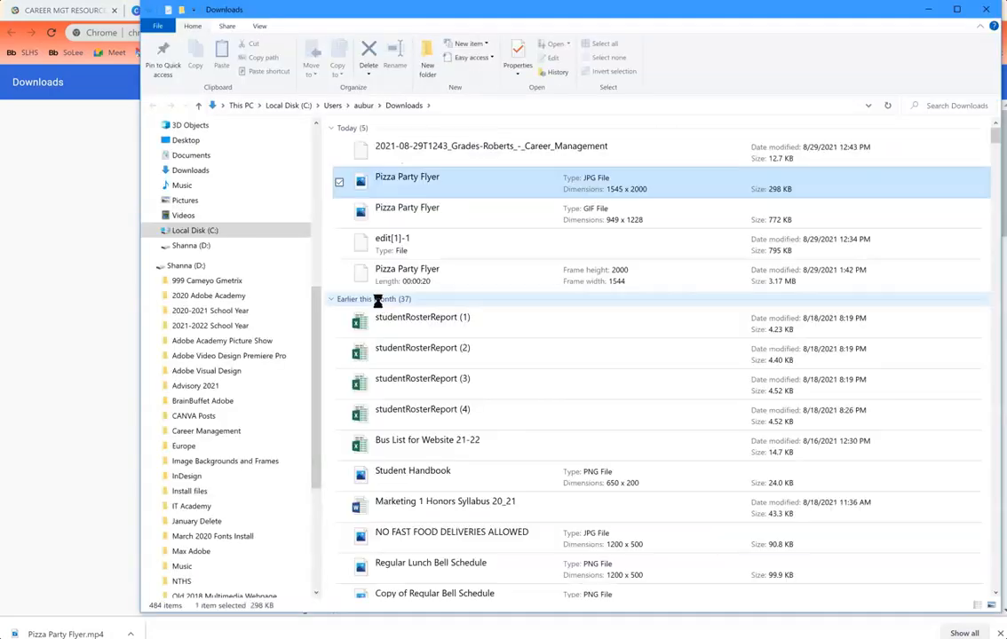
{"action": "double_click", "coordinate": [400, 193]}
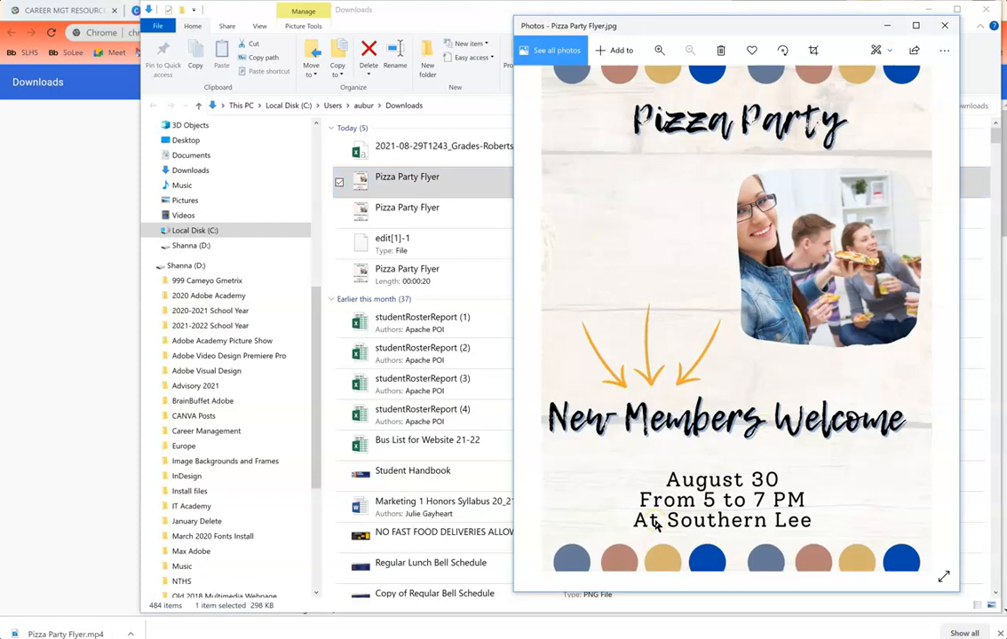
{"action": "left_click", "coordinate": [944, 25]}
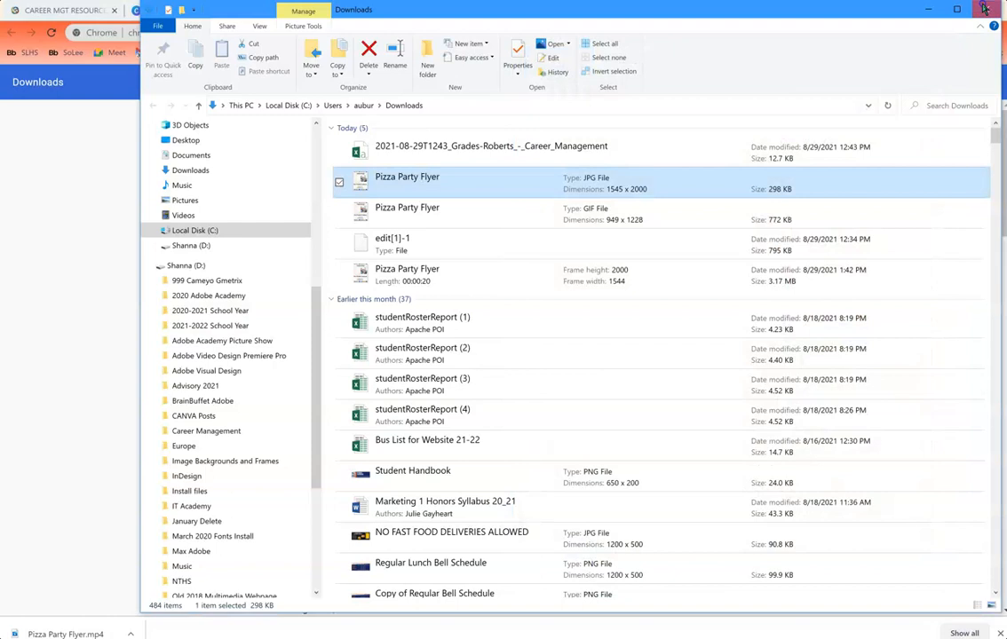
{"action": "left_click", "coordinate": [984, 9]}
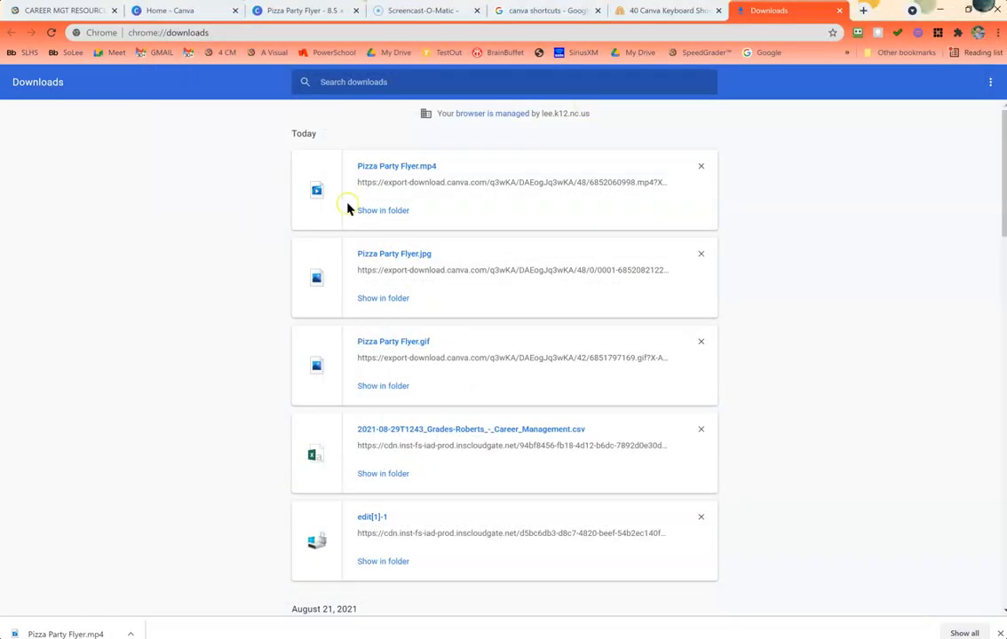
- Play the downloaded Pizza Party Flyer.mp4 to check the pages, and close the loading dialog
{"action": "left_click", "coordinate": [389, 168]}
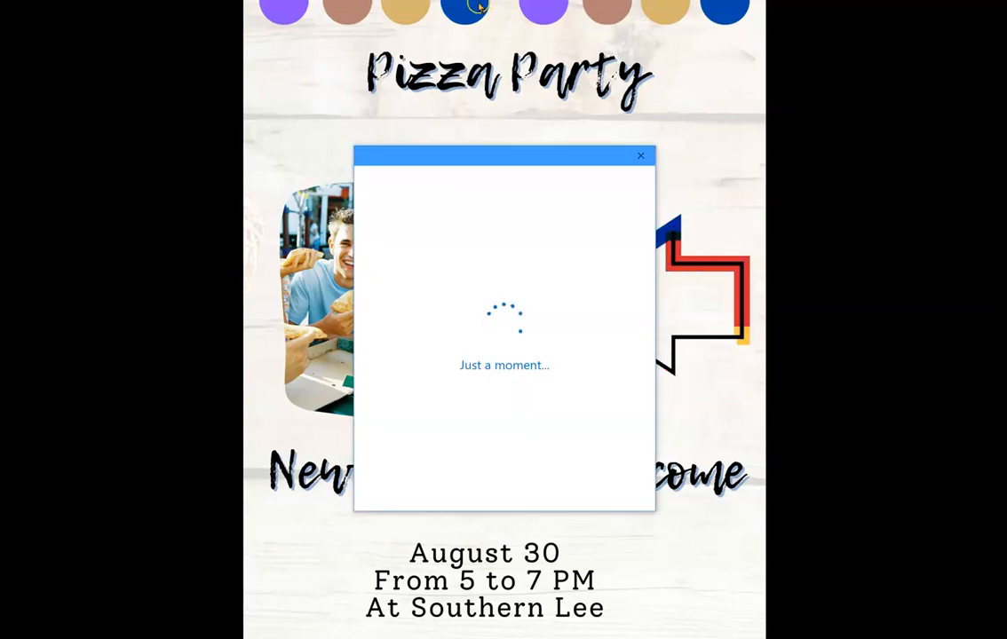
{"action": "left_click", "coordinate": [642, 159]}
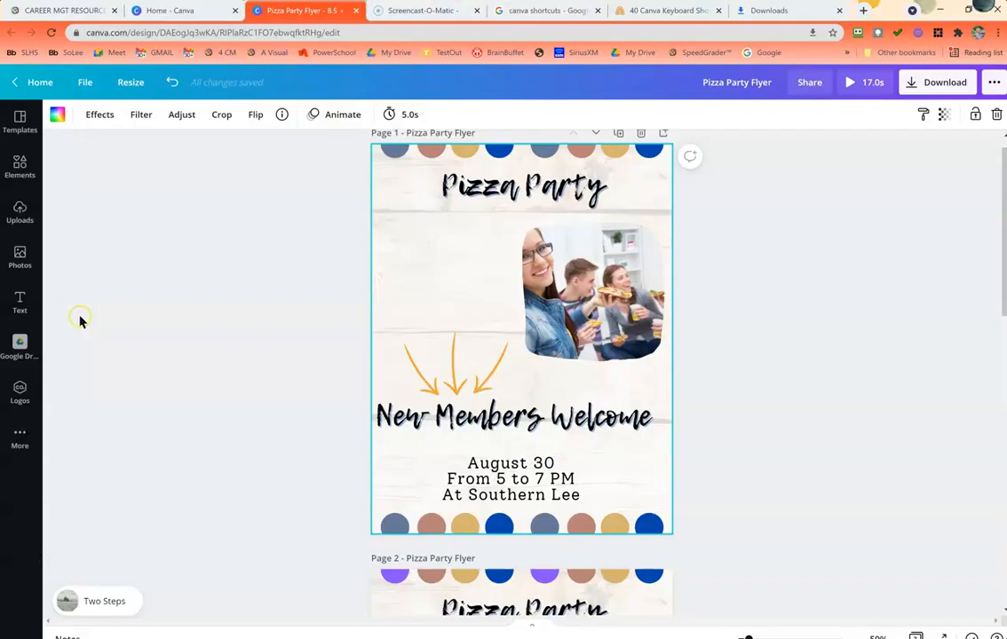
- Return to the home page and look through the account's folders, Classwork submissions and recent designs
{"action": "left_click", "coordinate": [27, 82]}
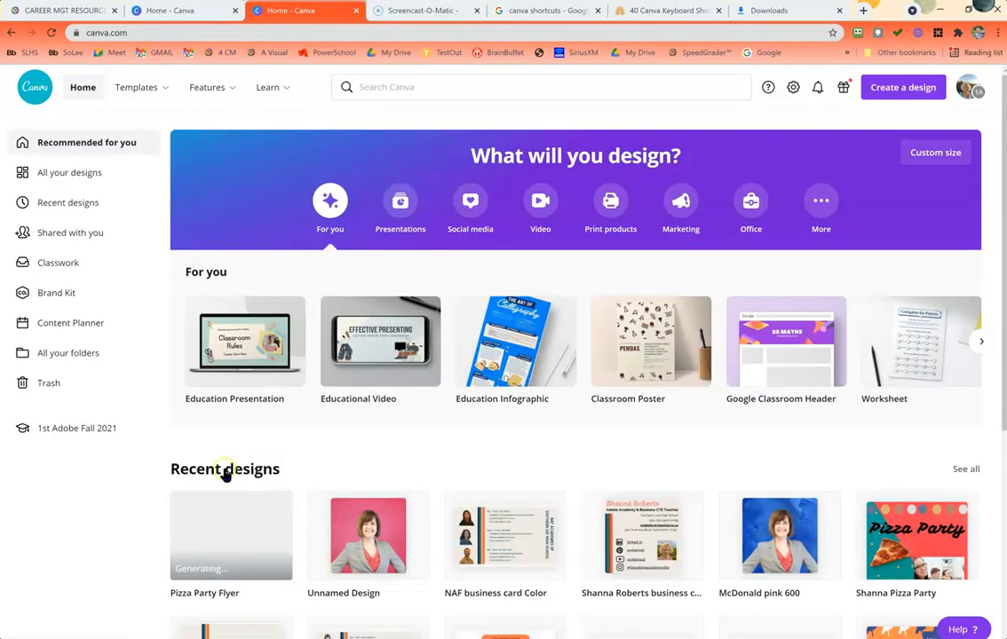
{"action": "scroll", "coordinate": [254, 479], "scroll_direction": "down", "scroll_amount": 1}
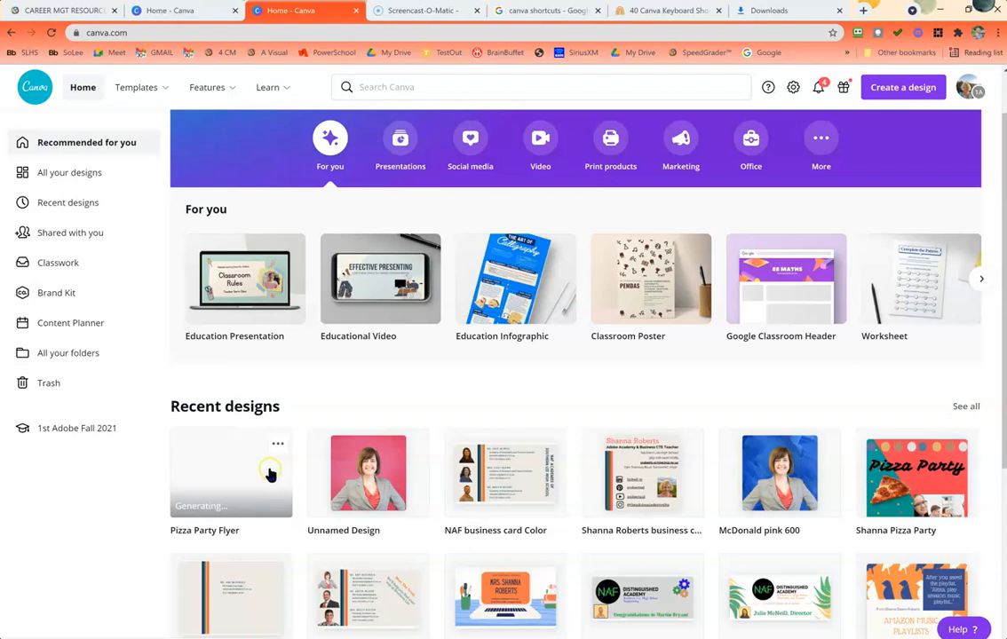
{"action": "left_click", "coordinate": [86, 358]}
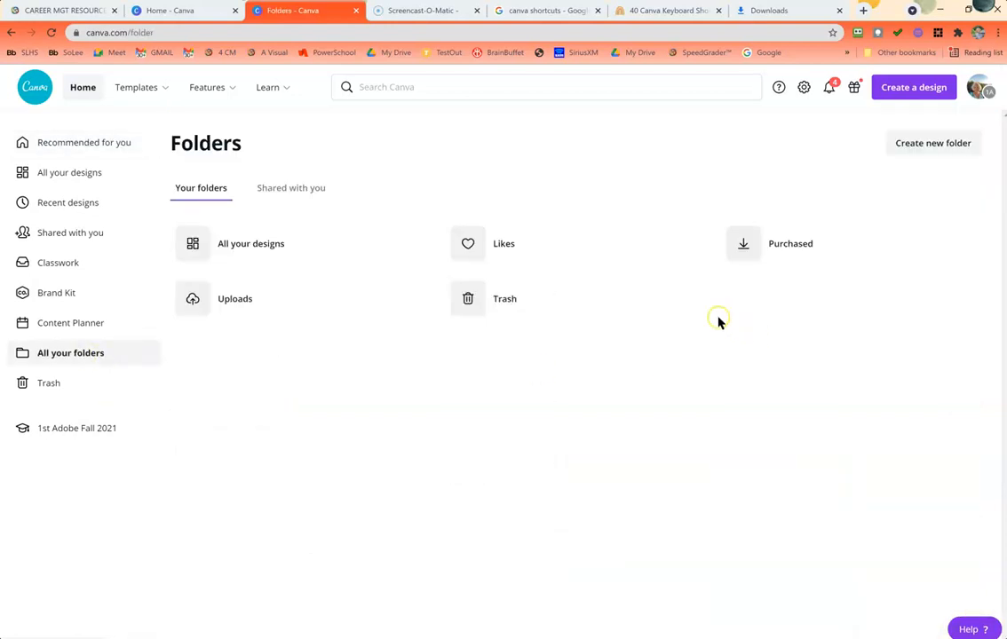
{"action": "left_click", "coordinate": [65, 264]}
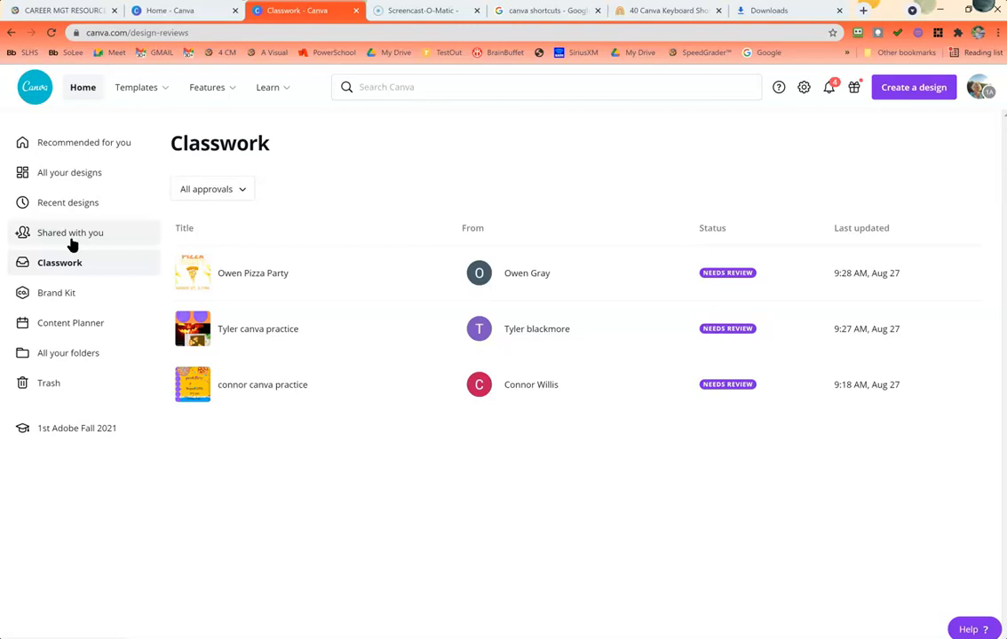
{"action": "left_click", "coordinate": [74, 175]}
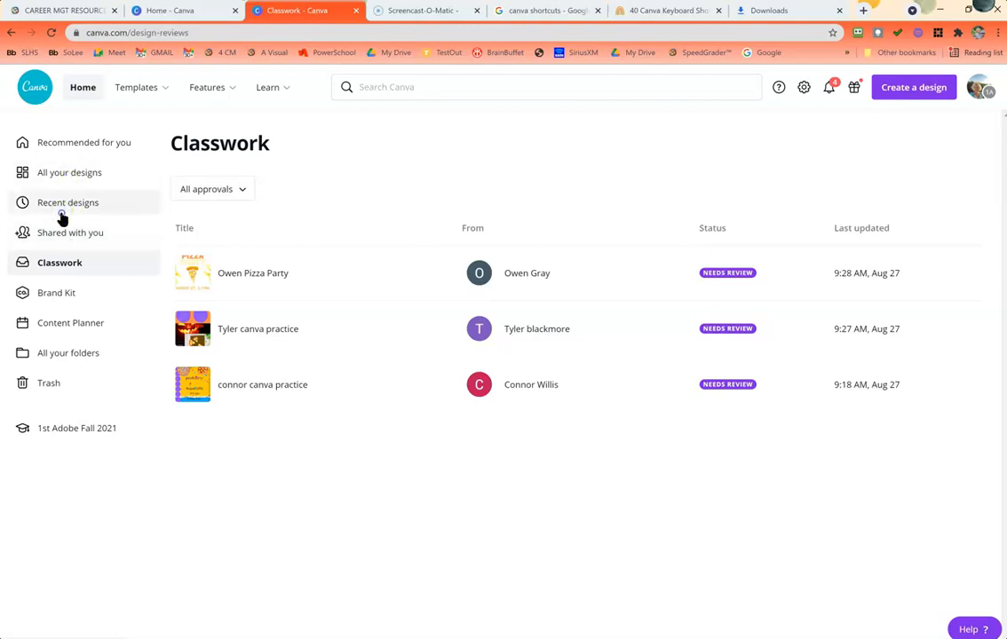
{"action": "left_click", "coordinate": [62, 206]}
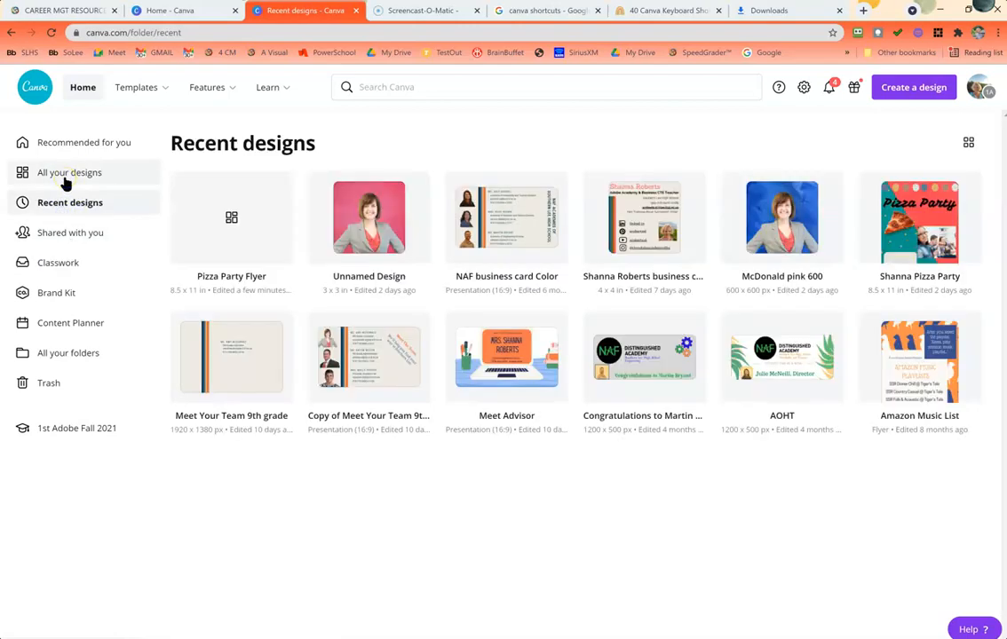
- Open the 4 × 4 in business card design from the recent designs, check the home page, and return to the list
{"action": "left_click", "coordinate": [622, 215]}
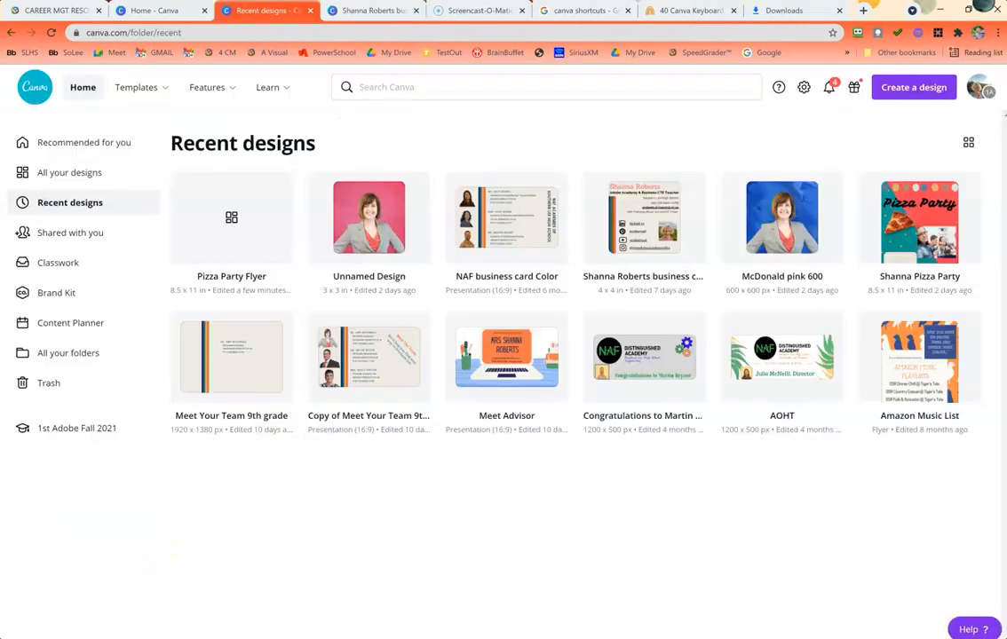
{"action": "left_click", "coordinate": [145, 8]}
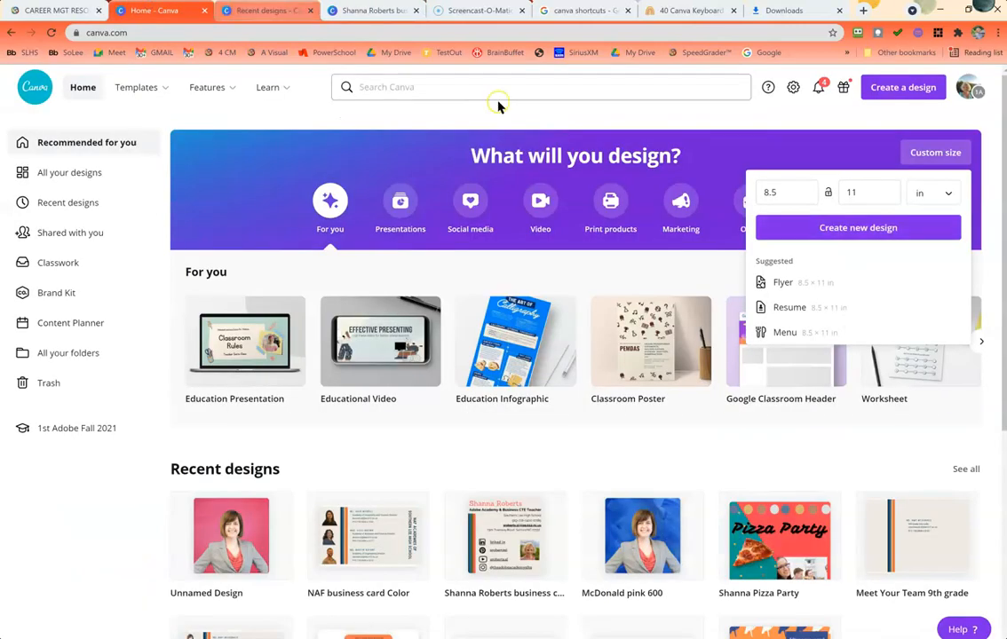
{"action": "left_click", "coordinate": [261, 10]}
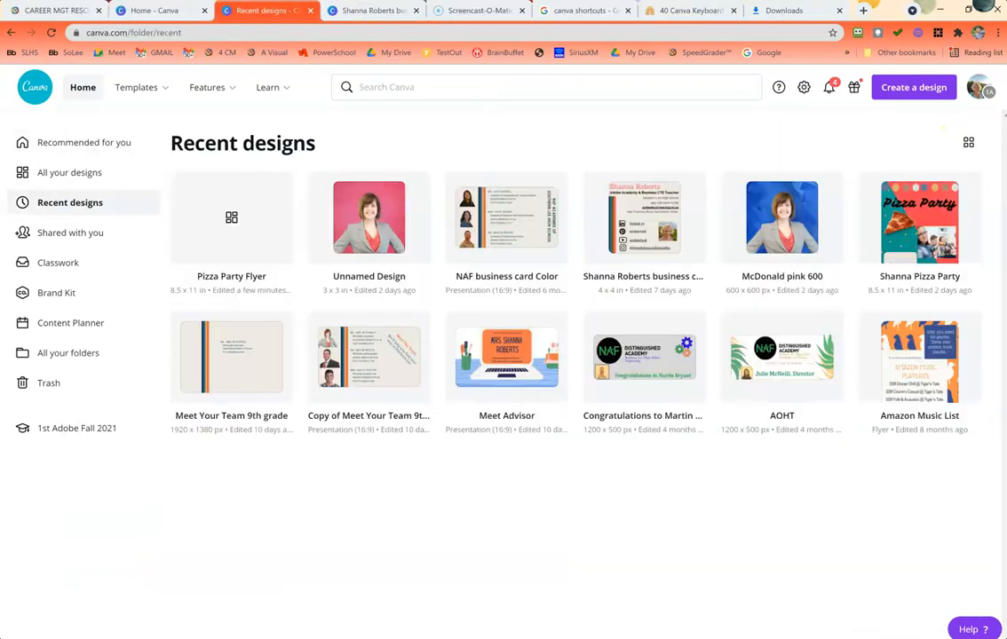